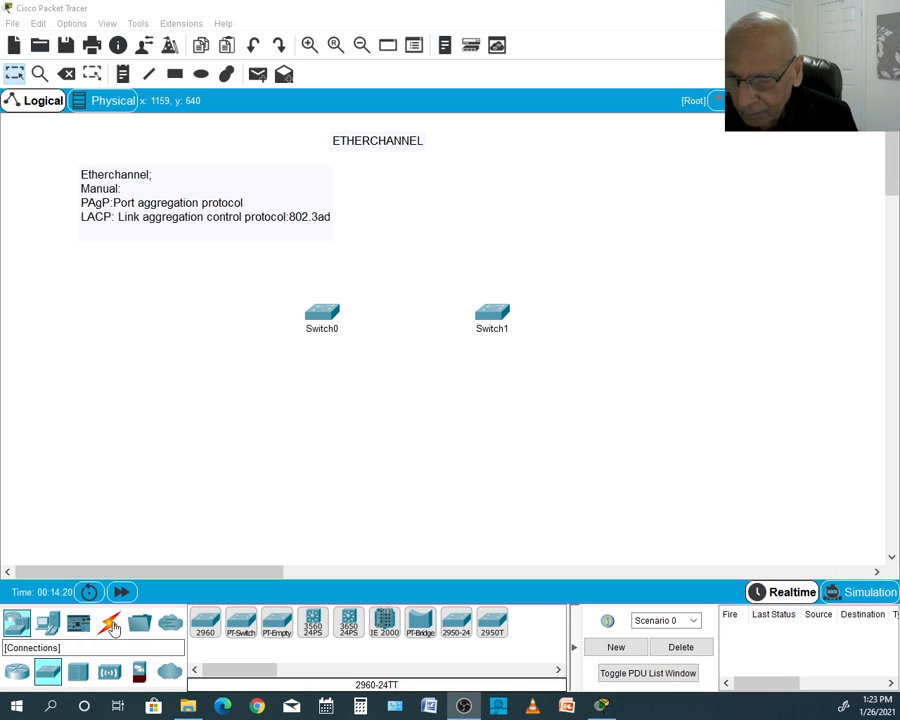
- Connect FastEthernet0/1 on Switch0 to FastEthernet0/1 on Switch1 with a copper cross-over cable
click(110, 624)
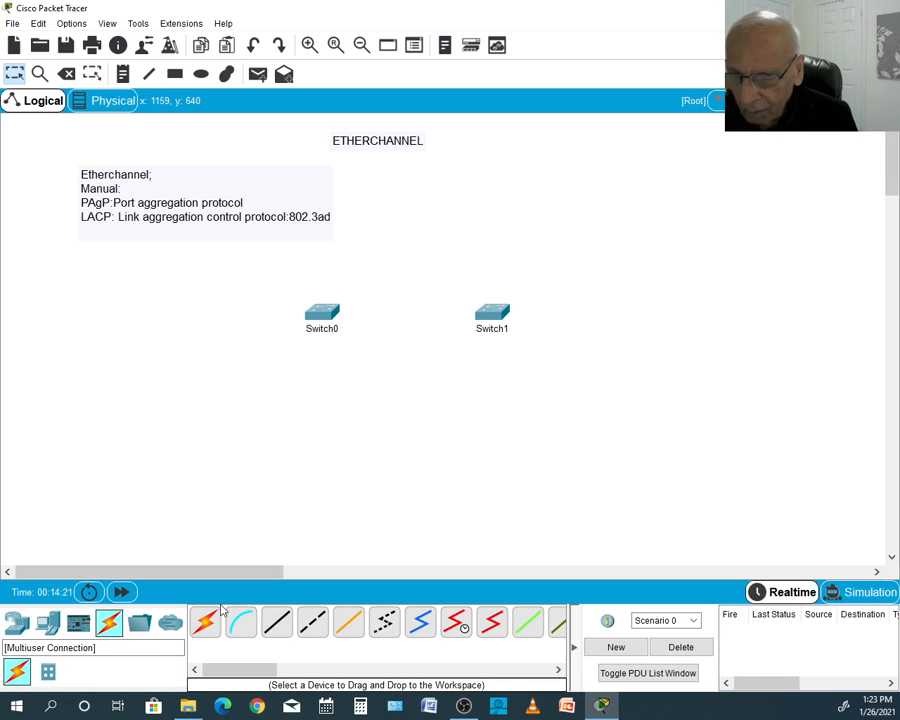
click(313, 623)
click(332, 315)
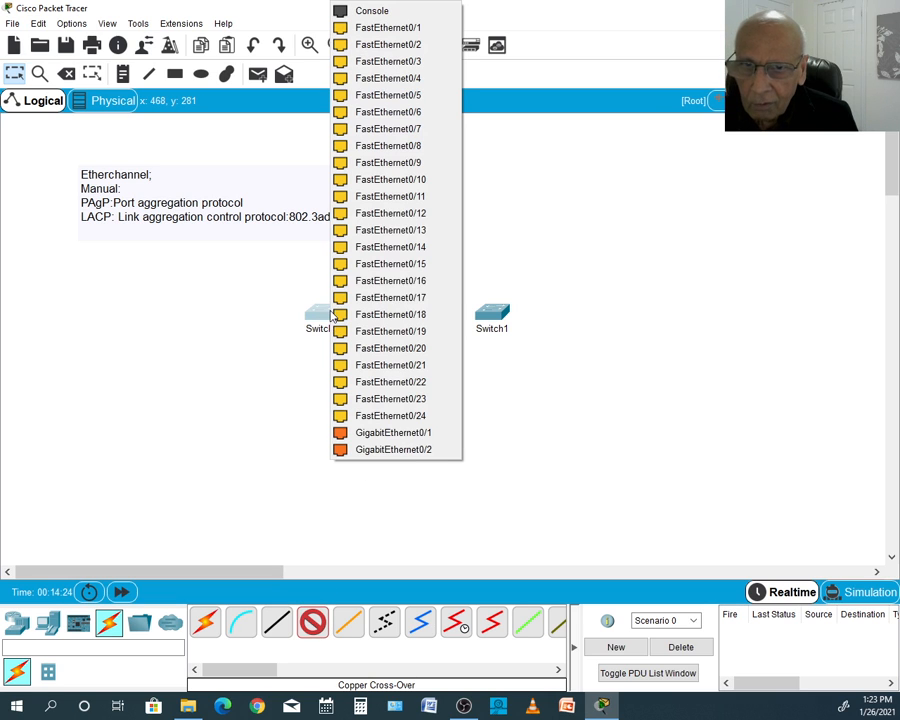
click(397, 31)
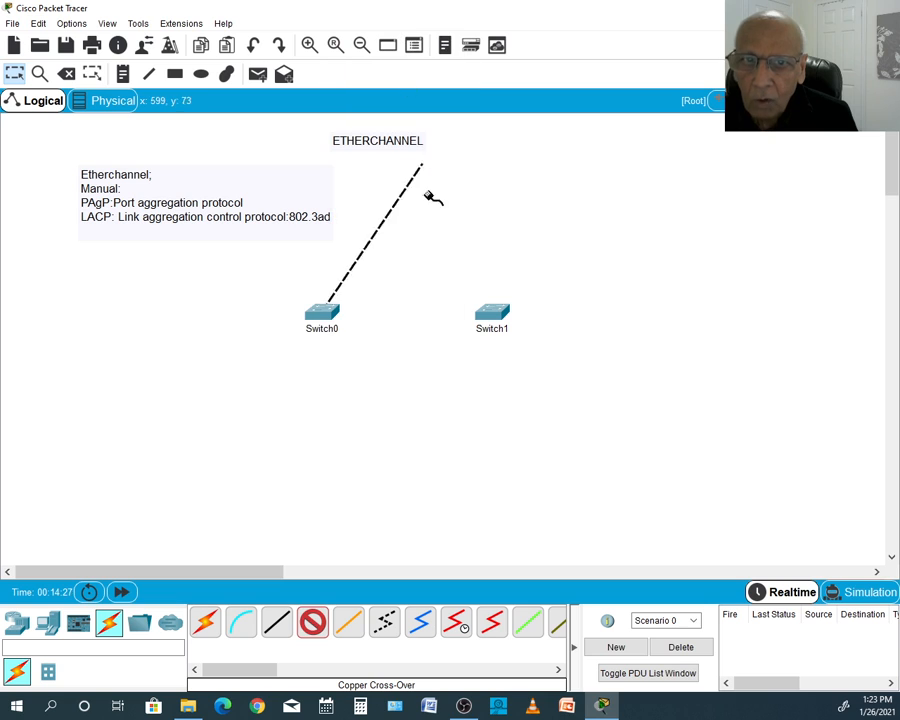
click(497, 313)
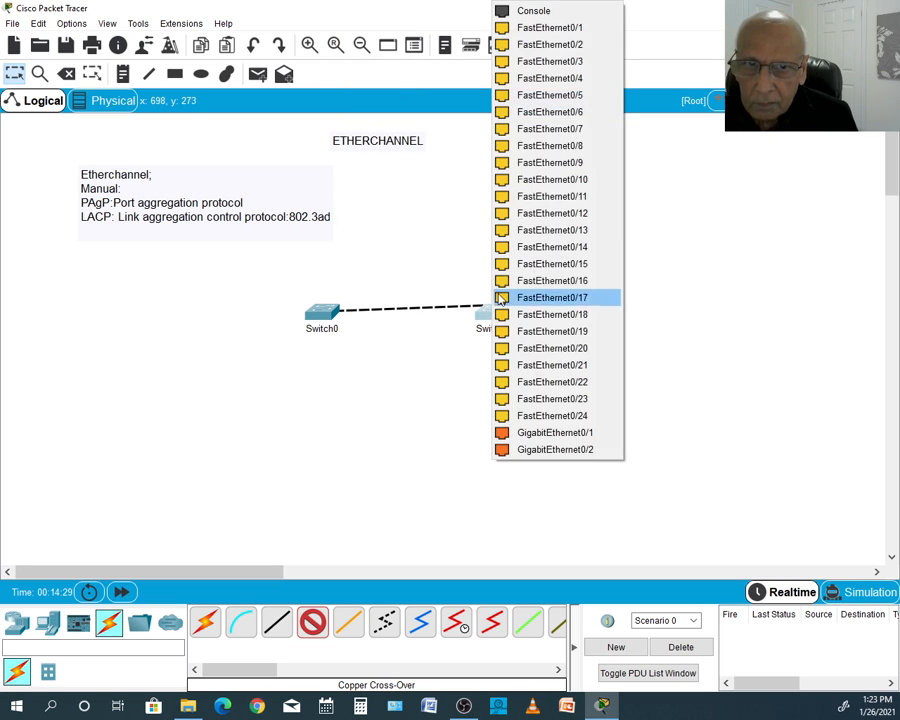
click(590, 29)
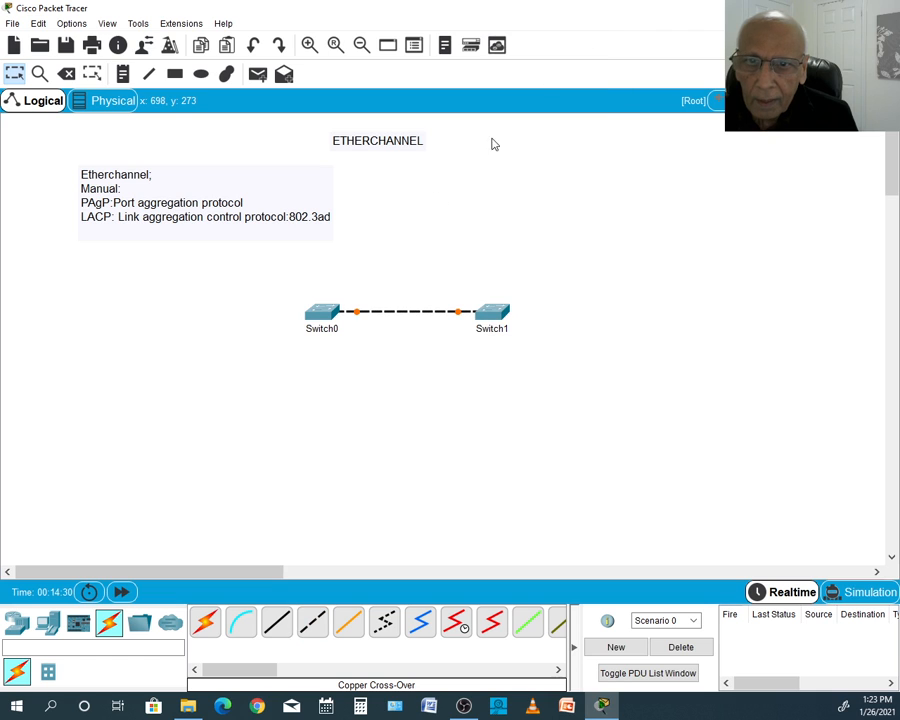
click(322, 313)
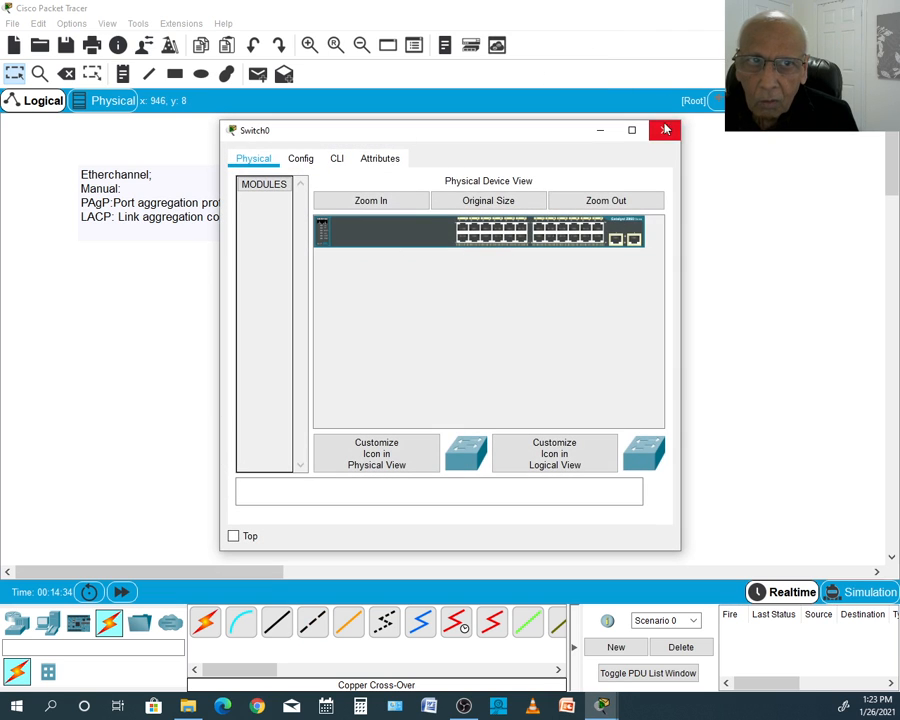
click(665, 132)
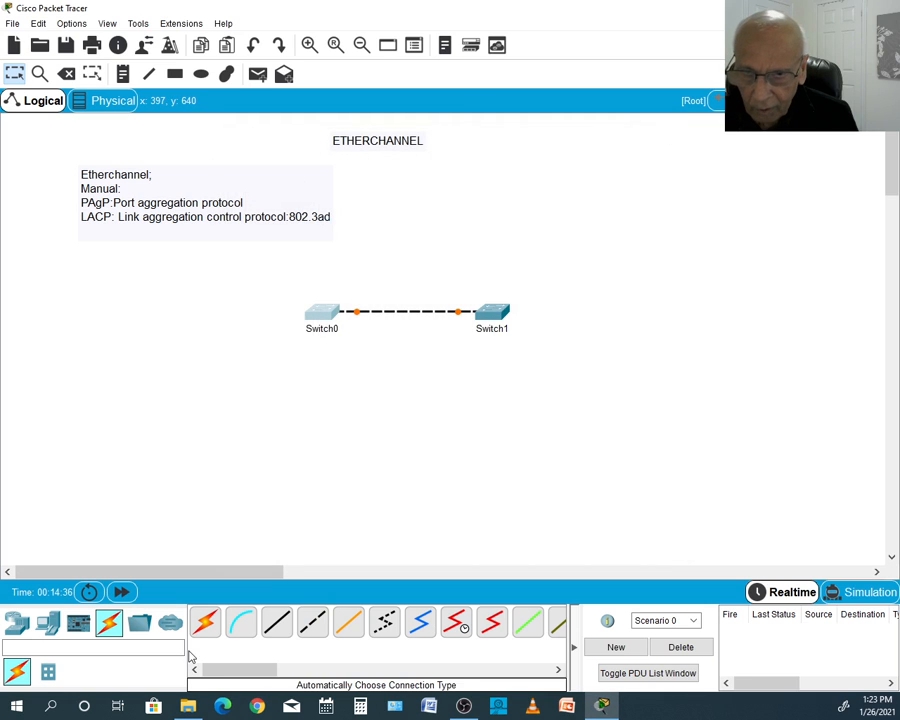
- Add a second copper cross-over link between FastEthernet0/2 on Switch0 and FastEthernet0/2 on Switch1
click(311, 626)
click(321, 317)
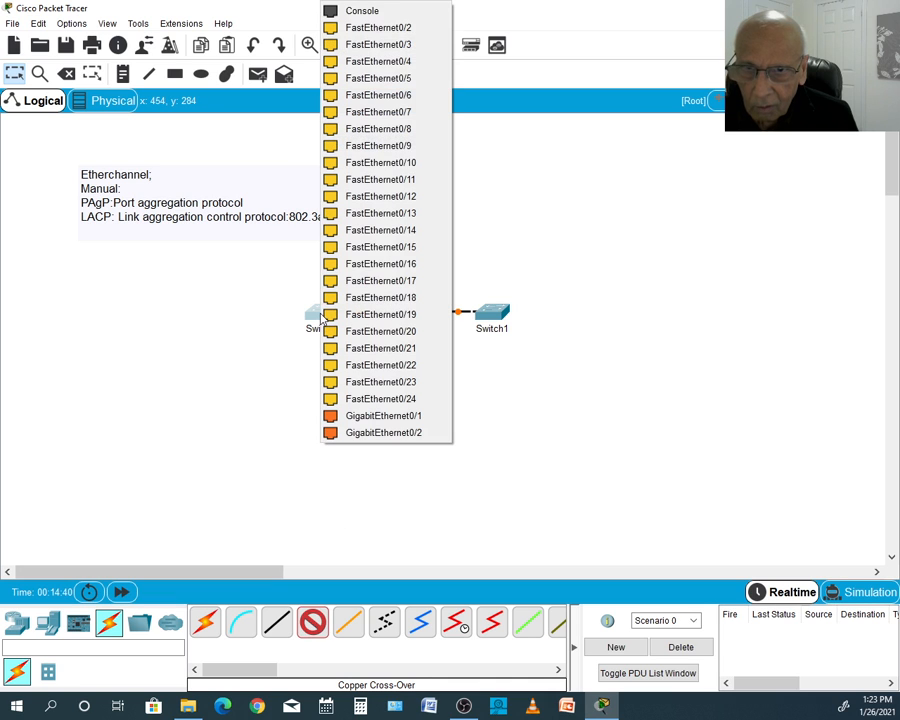
click(406, 30)
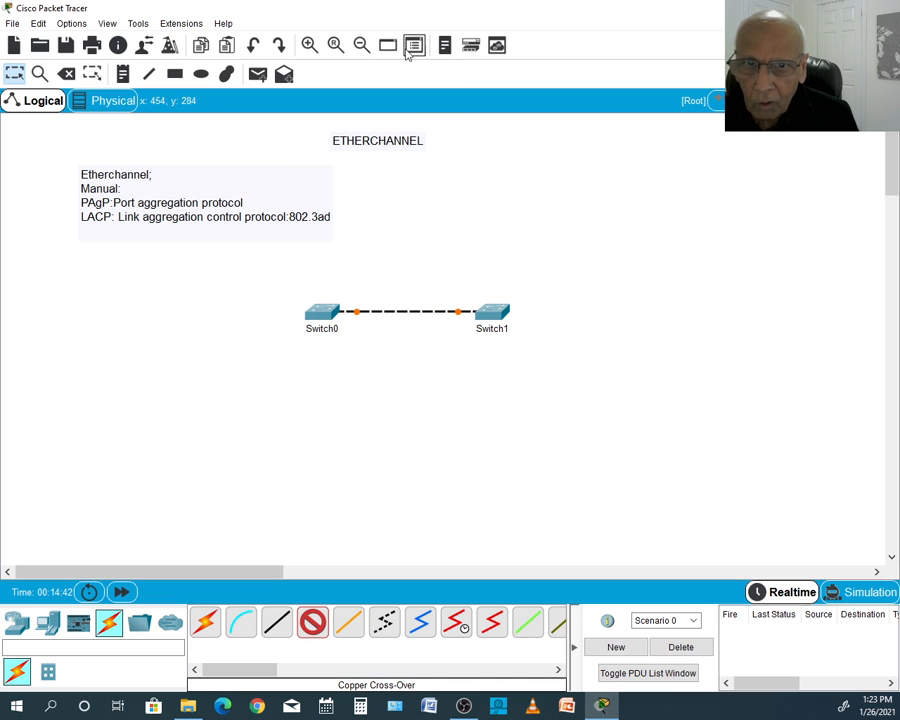
click(489, 316)
click(572, 32)
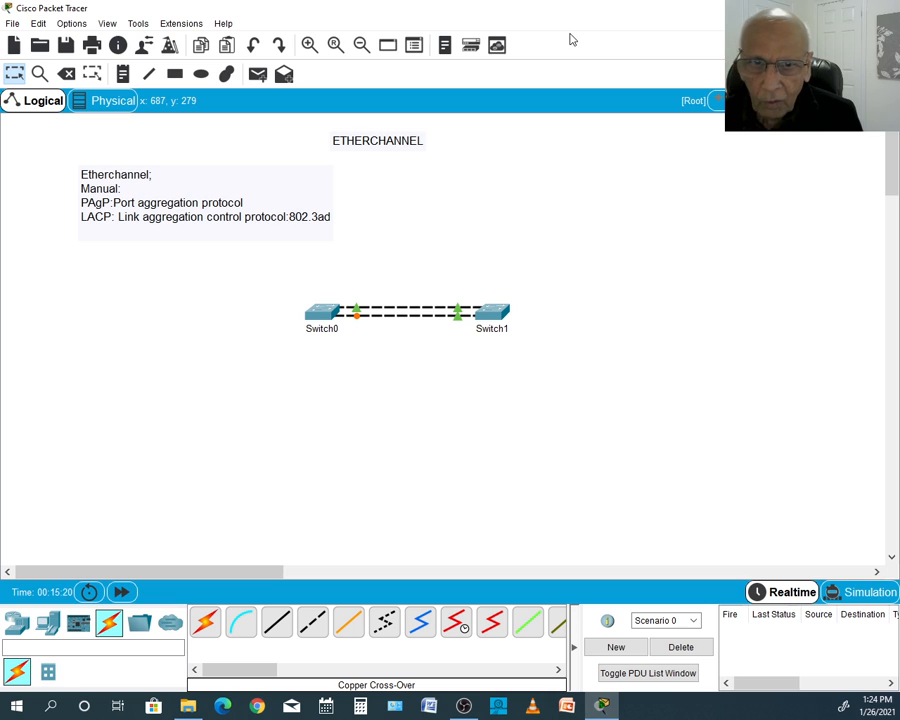
- Open Switch1's command line and enter global configuration mode with en and config t
click(491, 318)
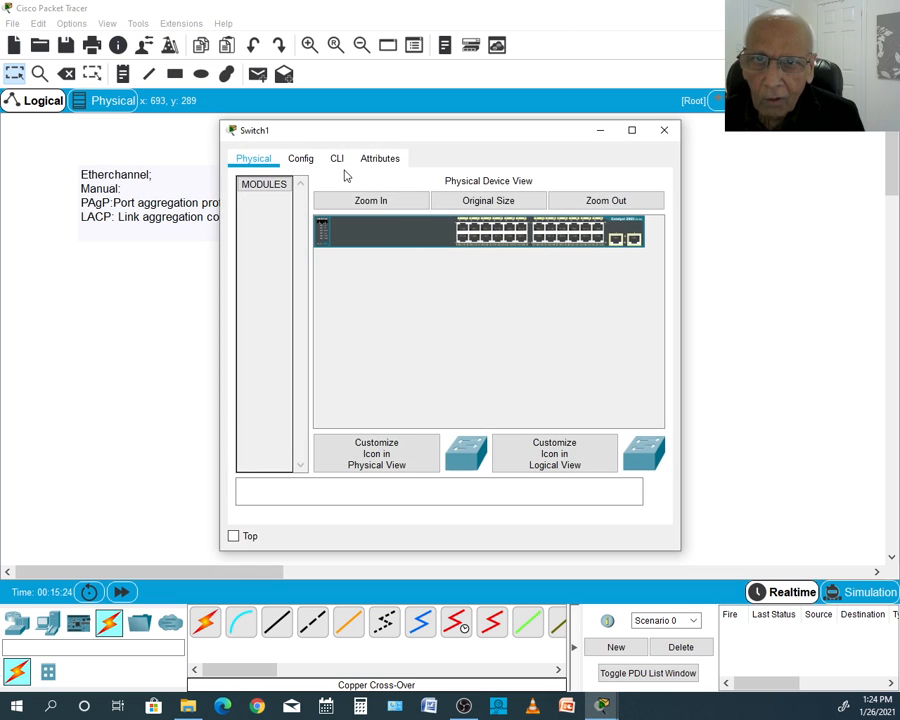
click(338, 162)
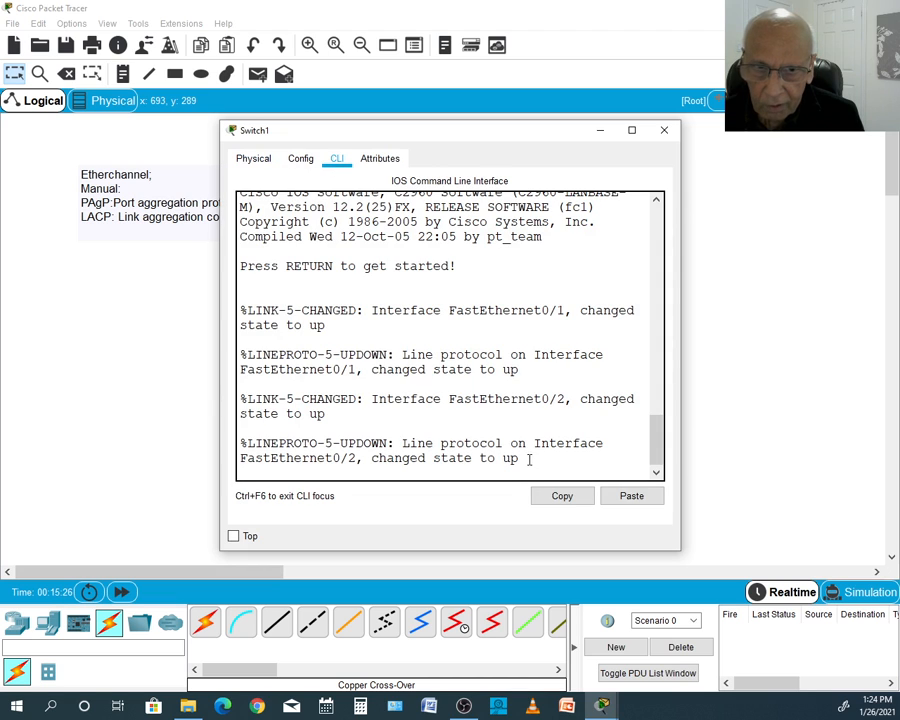
key(Return)
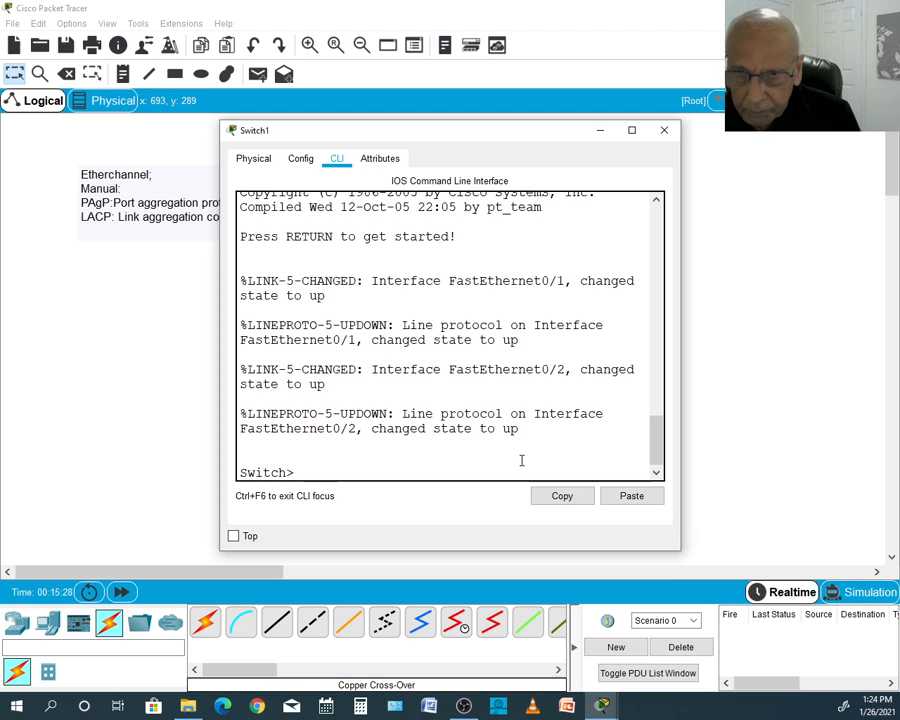
text(en)
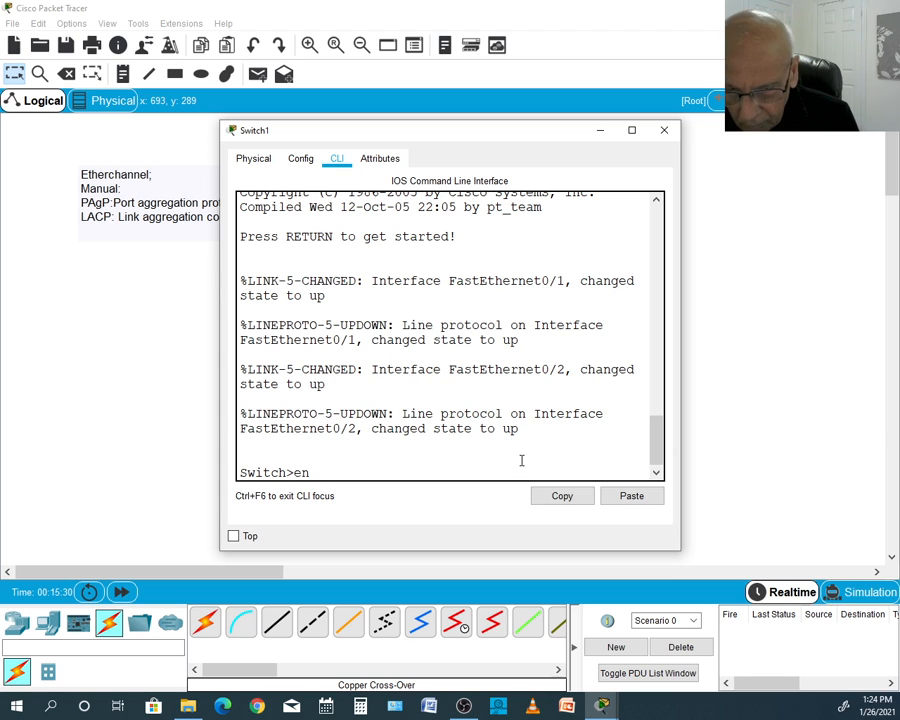
key(Return)
text(c)
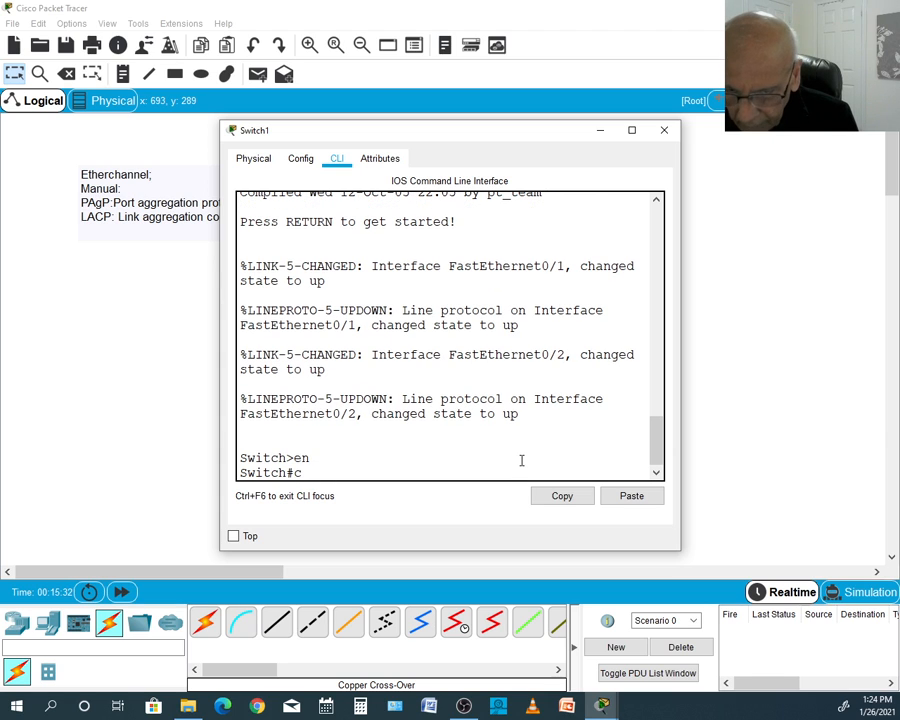
text(onfig)
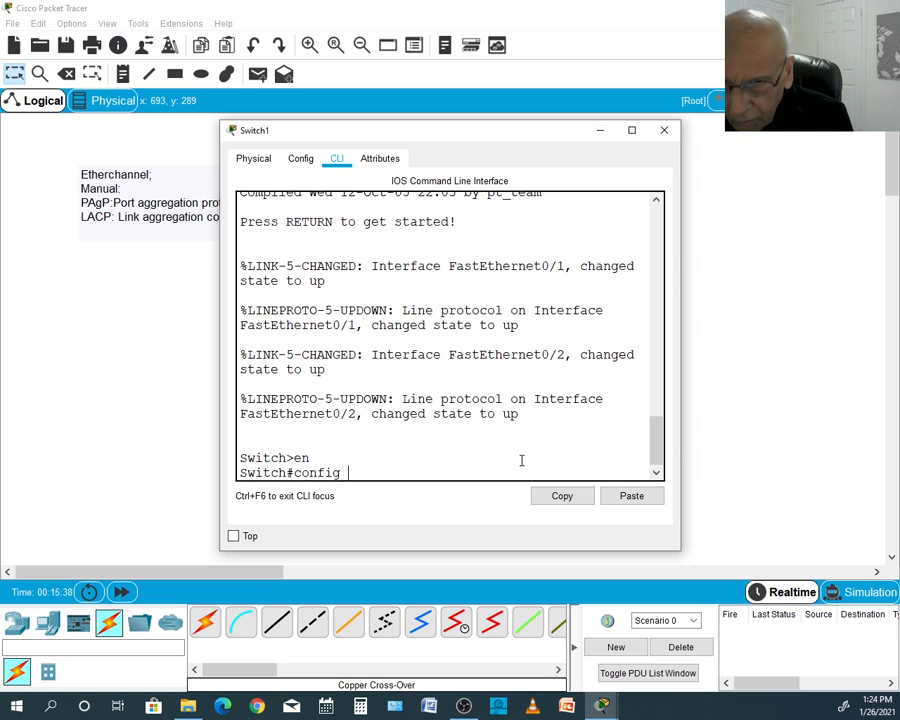
text( t)
key(Return)
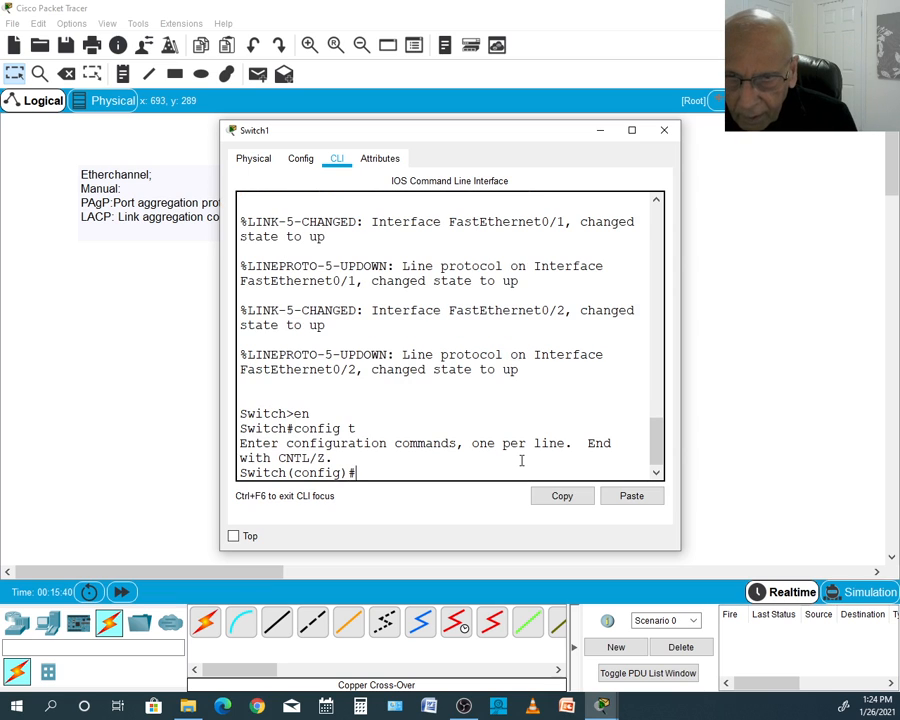
- Try to display the spanning-tree status with sh sp from Switch1's global configuration mode
text(sh sp)
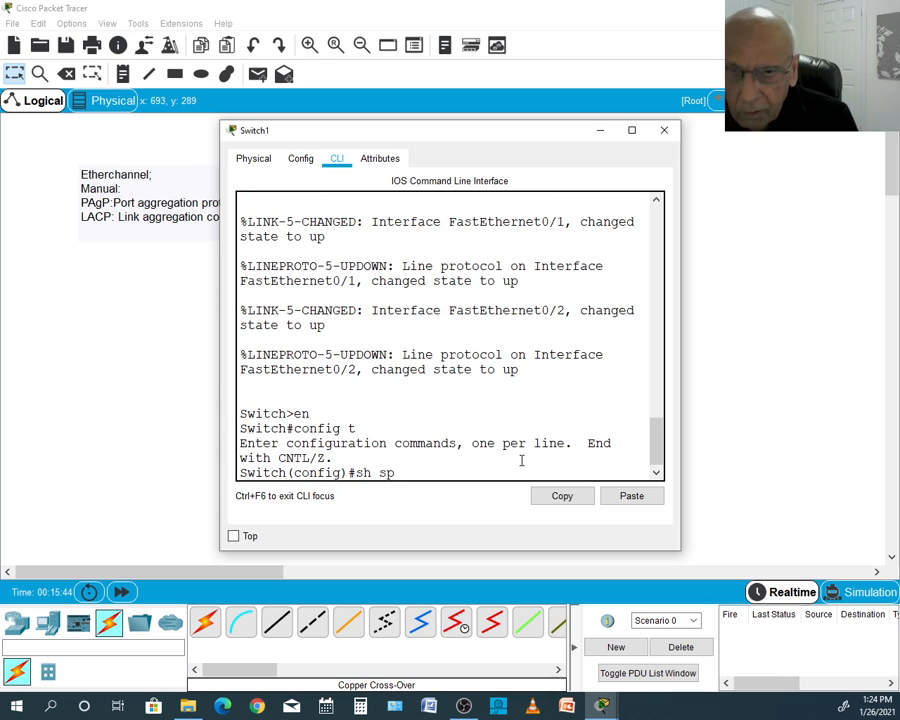
key(Return)
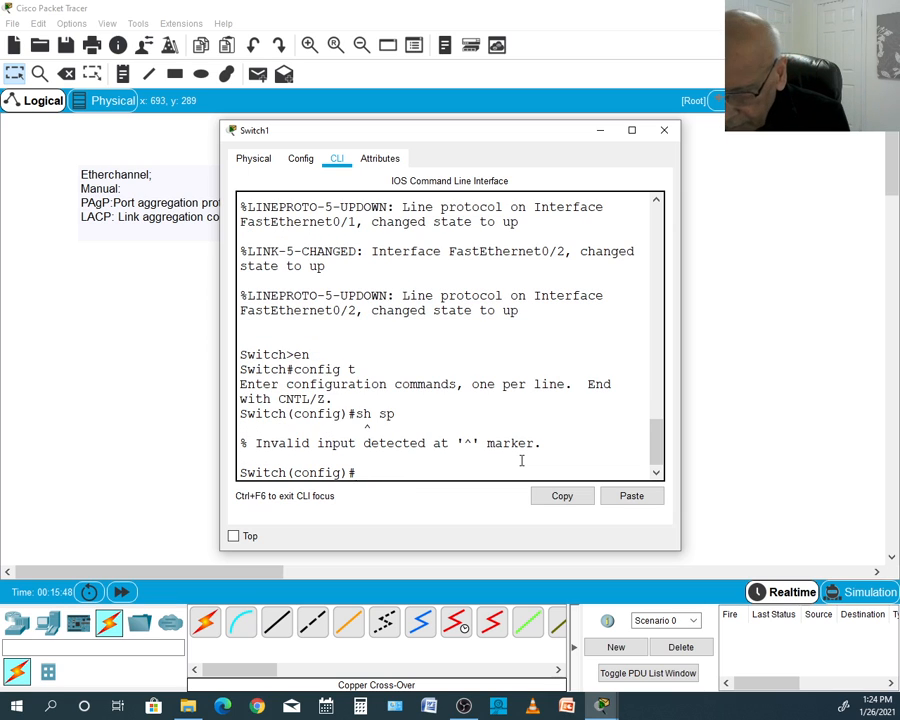
text(e)
key(BackSpace)
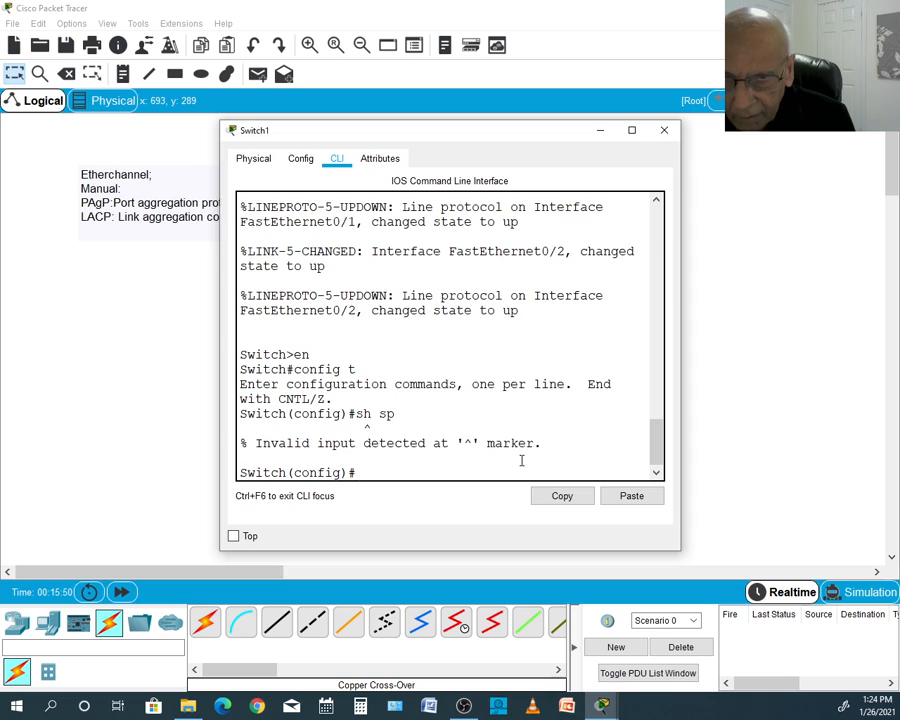
- Set Switch1's hostname to s1 and exit global configuration mode
text(hos)
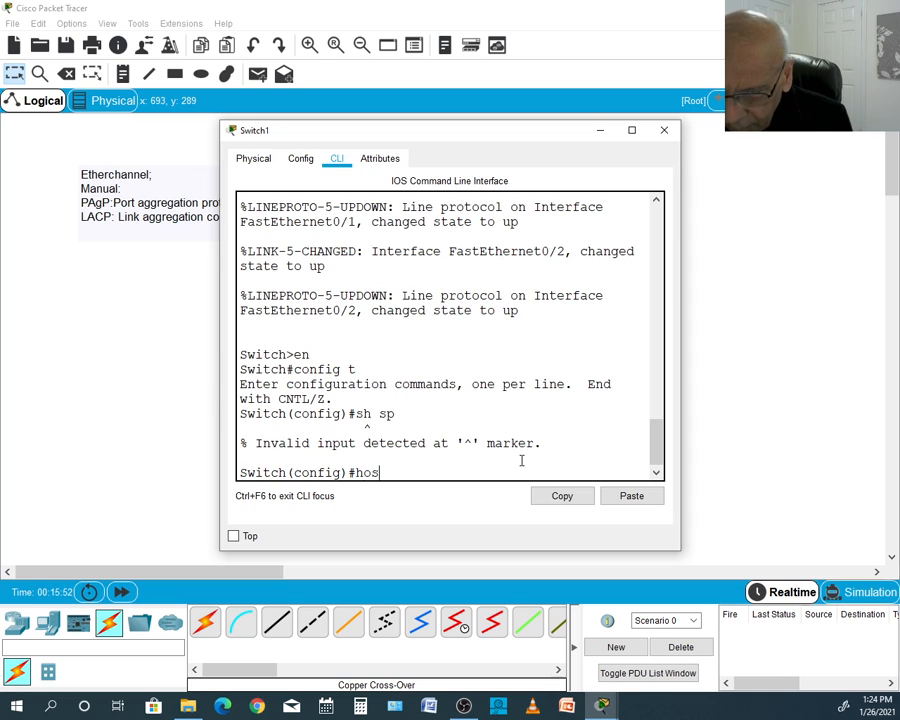
text(t s1)
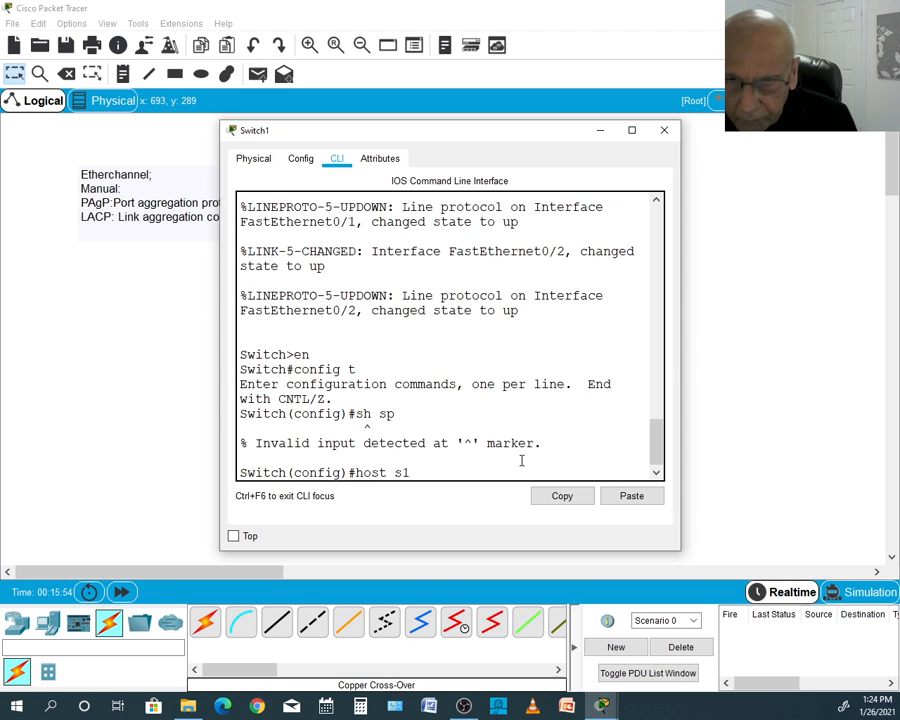
key(Return)
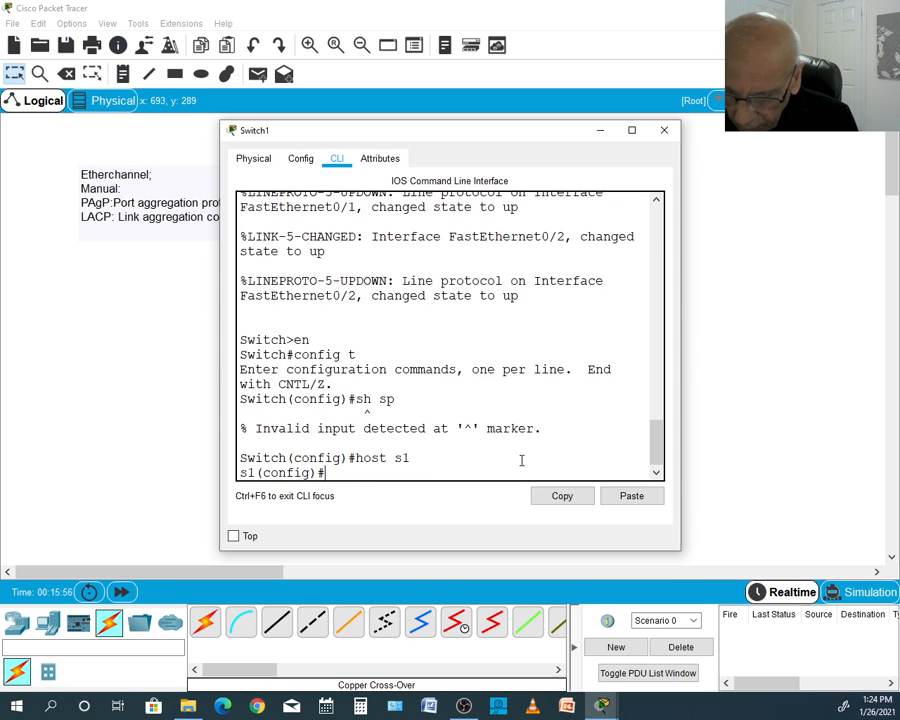
text(e)
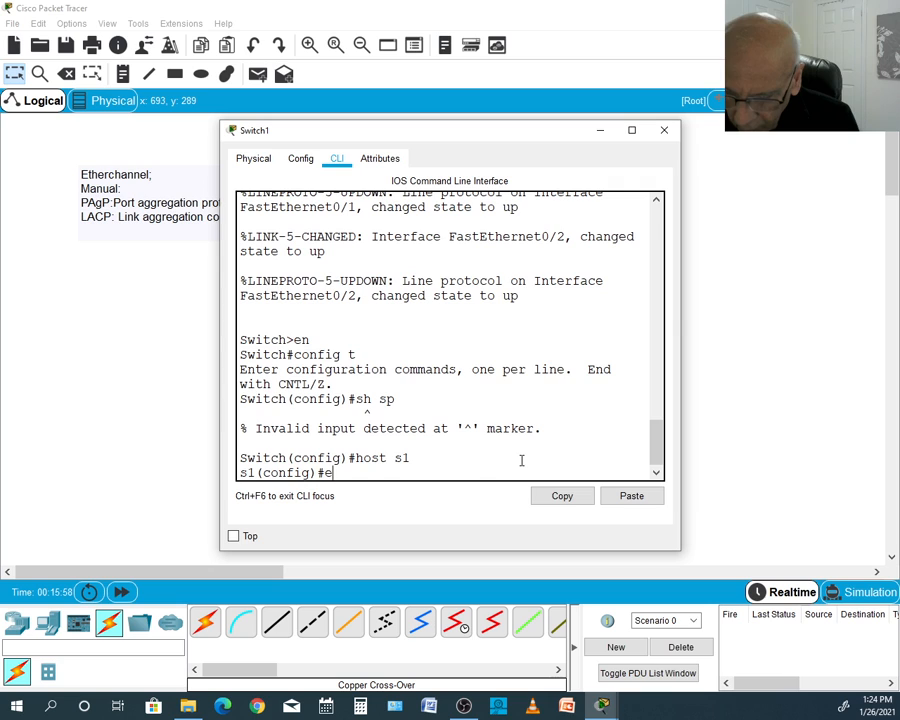
text(xit)
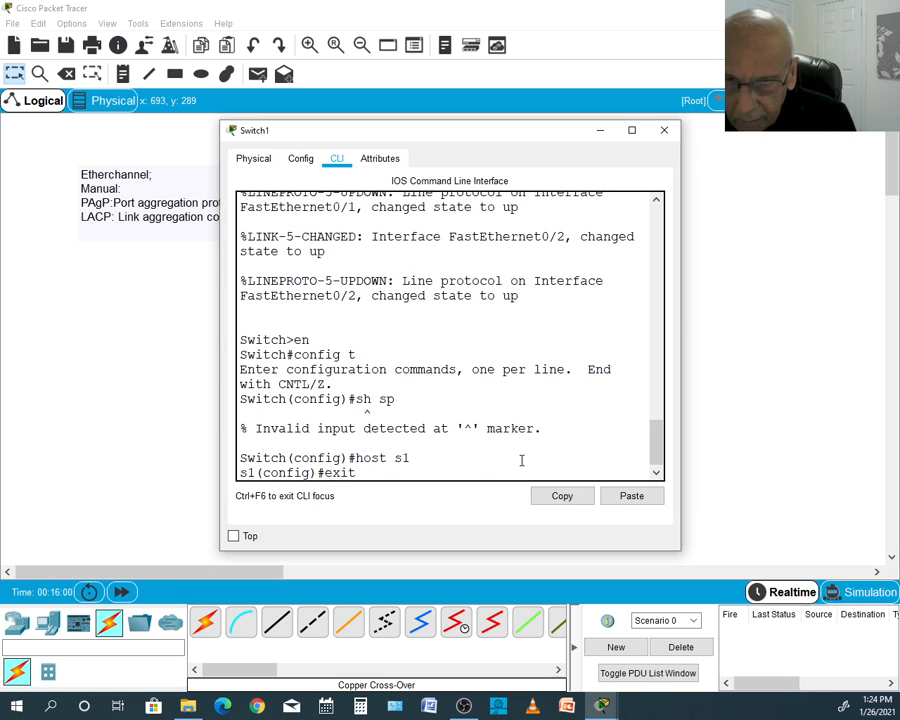
key(Return)
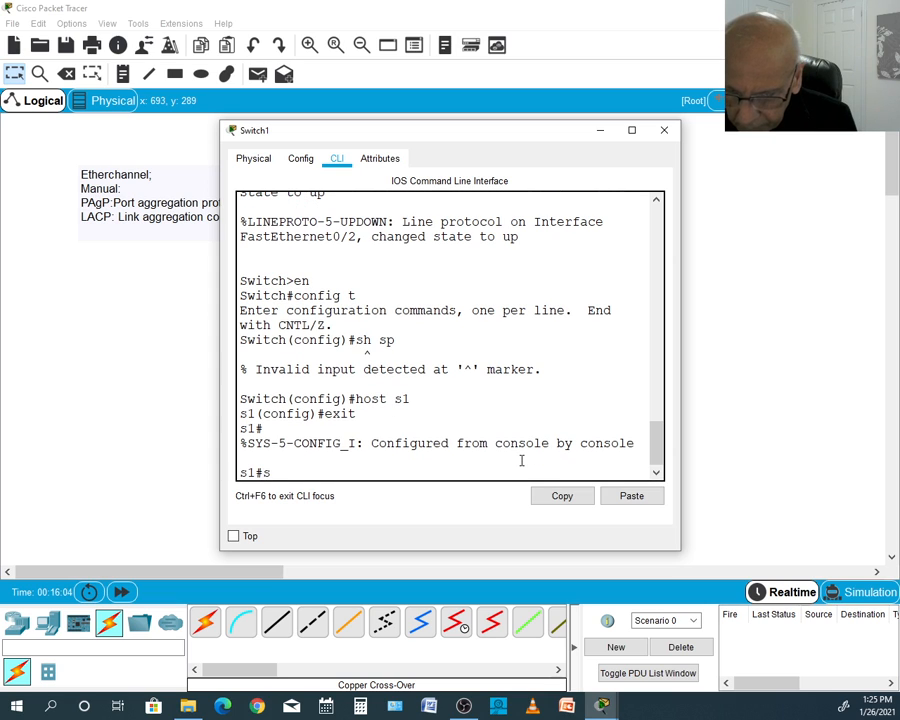
- Display the spanning-tree status on s1 with sh sp and examine the port roles and root bridge details
text(sh sp)
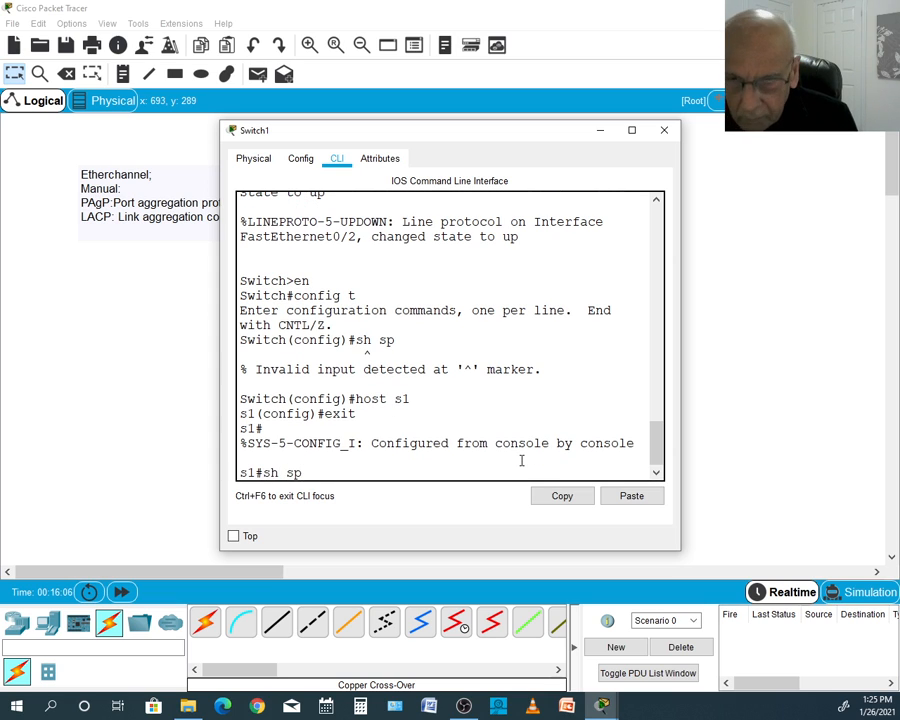
key(Return)
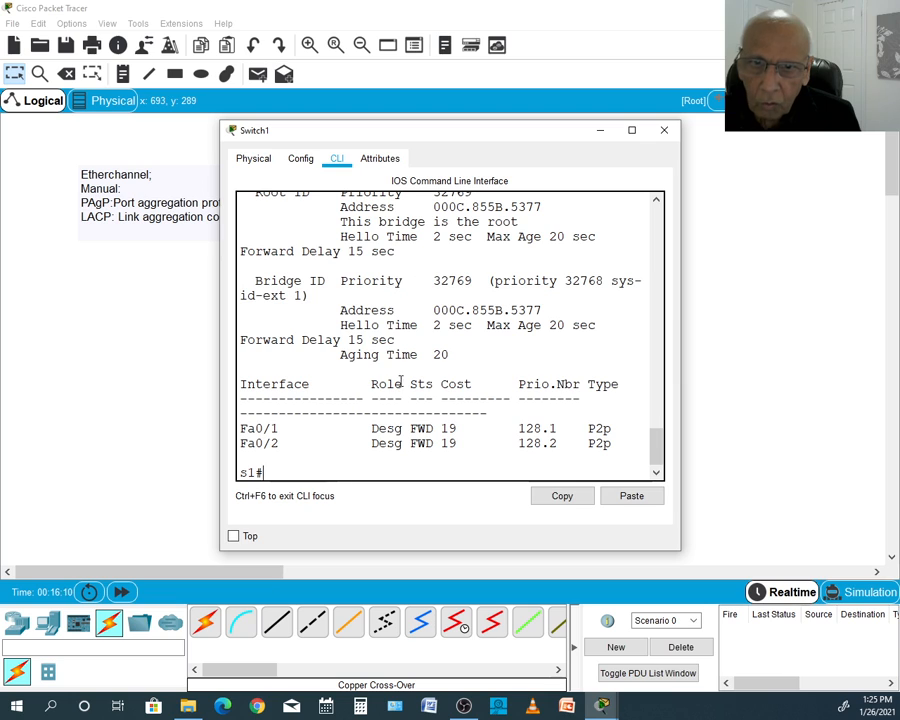
drag(373, 428, 418, 428)
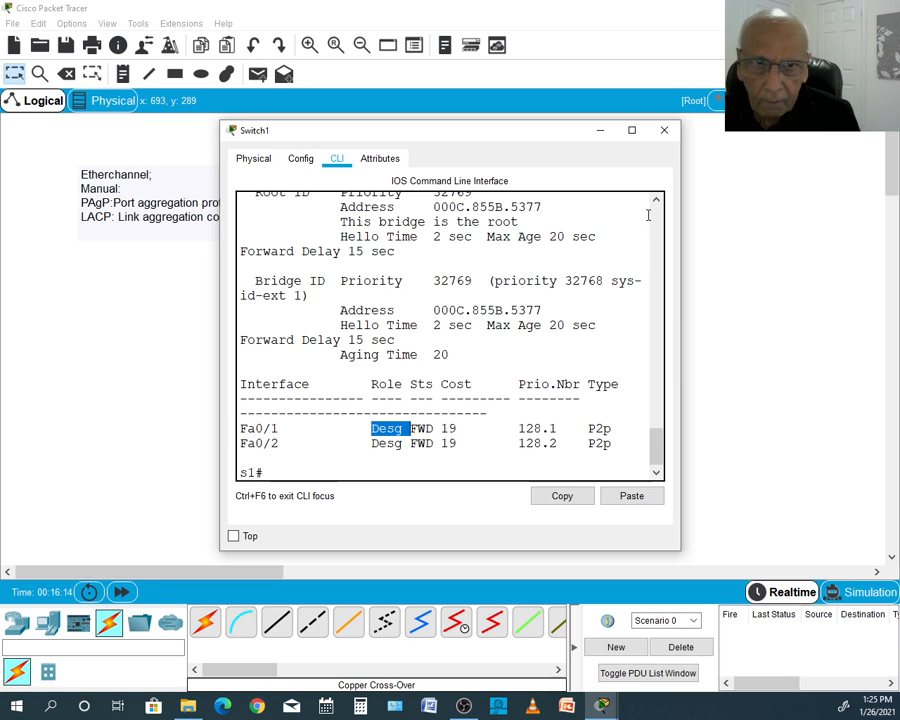
drag(656, 442, 660, 430)
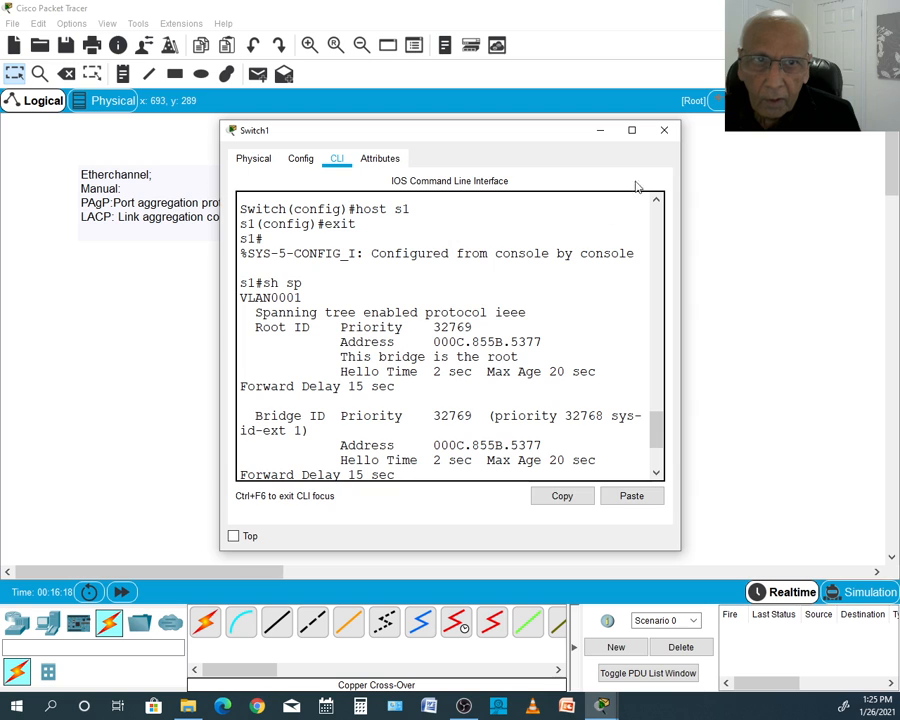
click(665, 132)
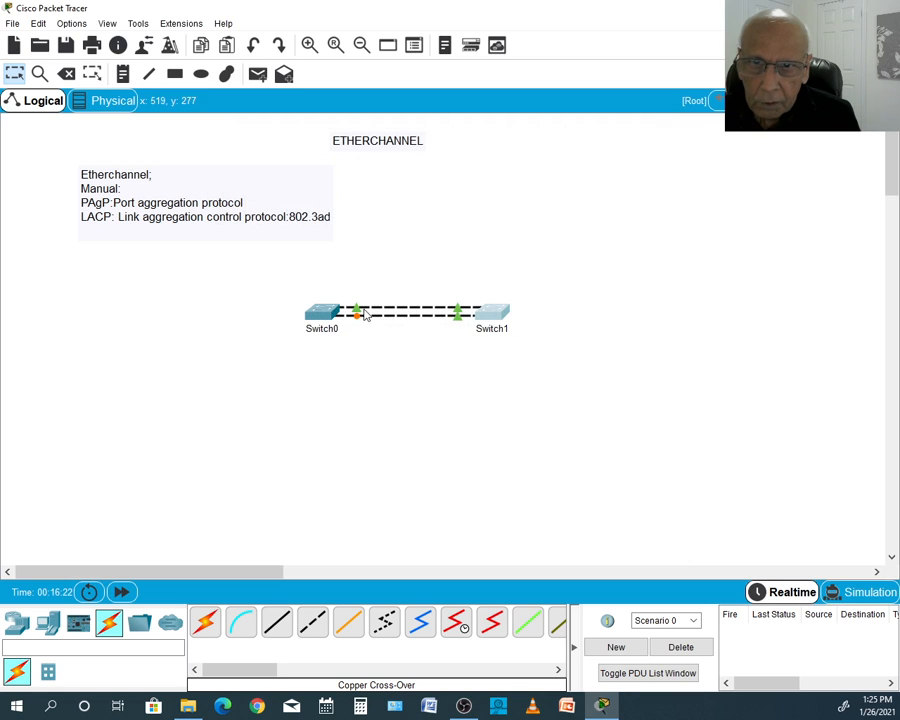
click(491, 318)
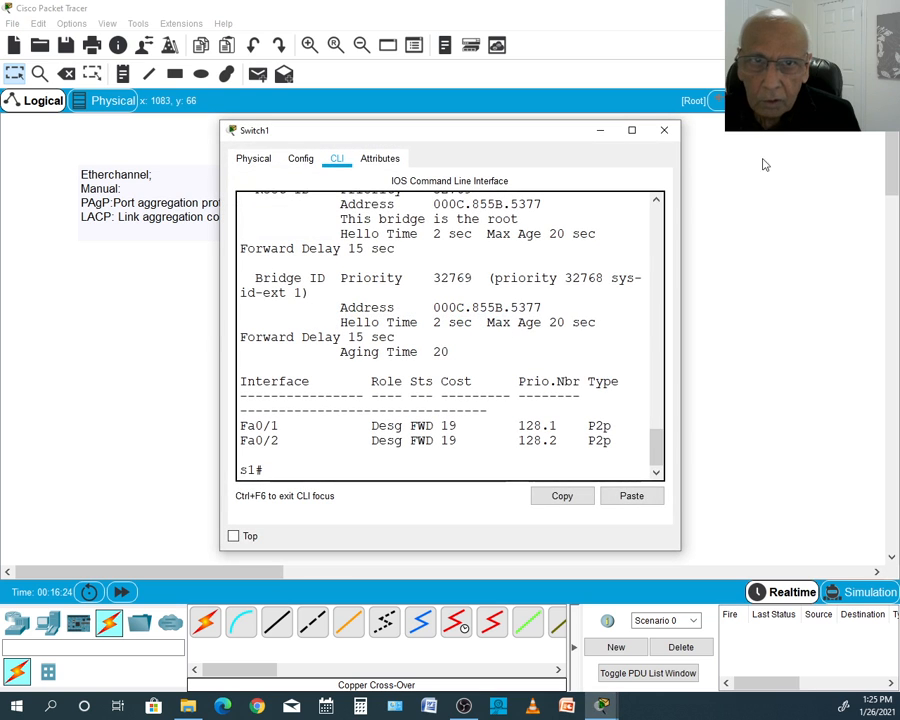
click(665, 132)
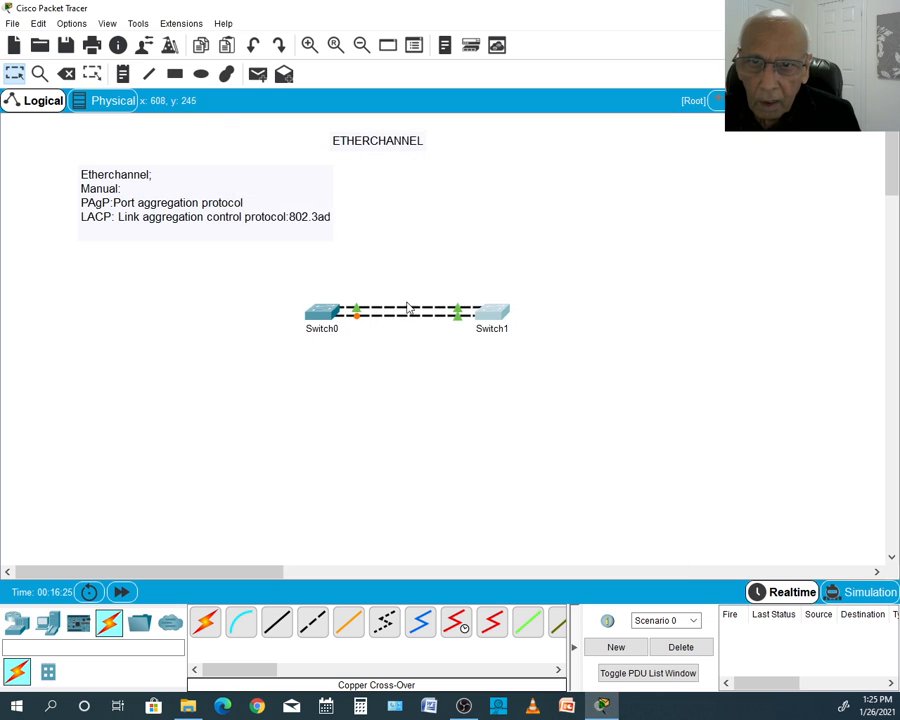
- Open Switch0's command line and enter global configuration mode with en and config t
click(322, 318)
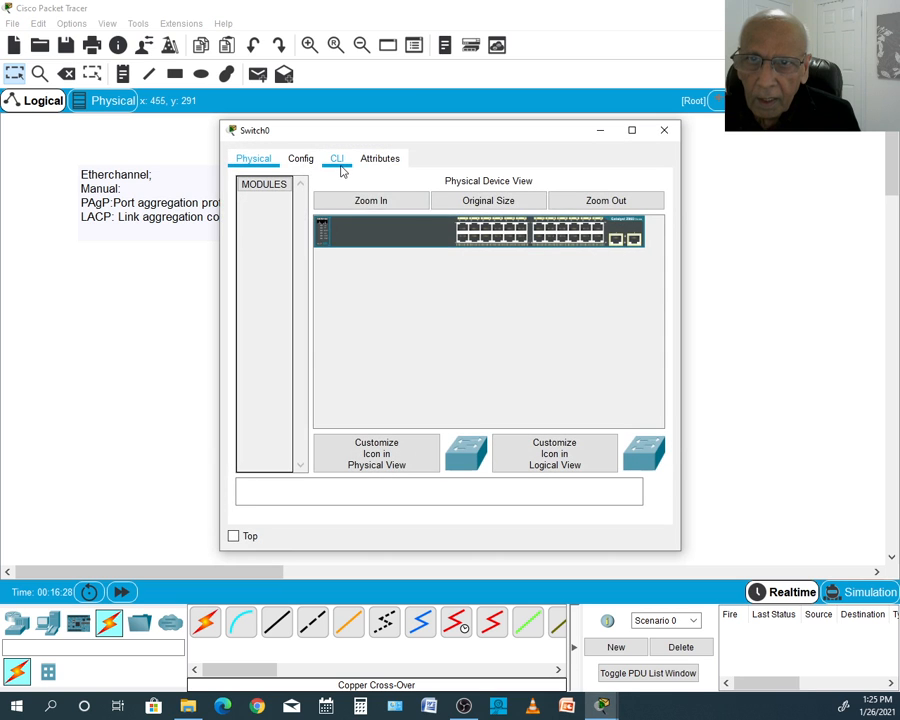
click(337, 160)
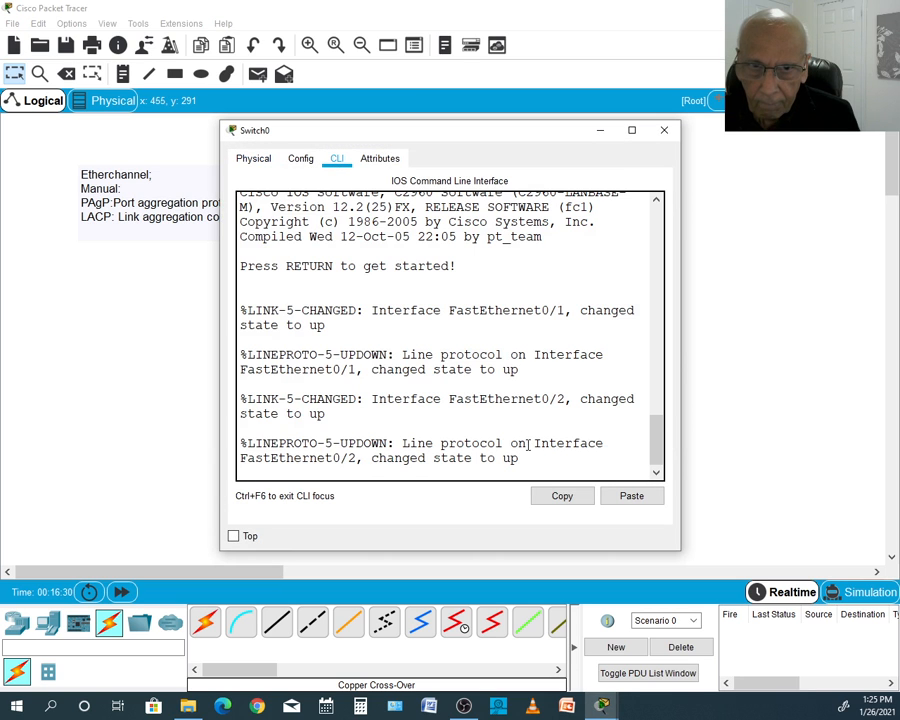
key(Return)
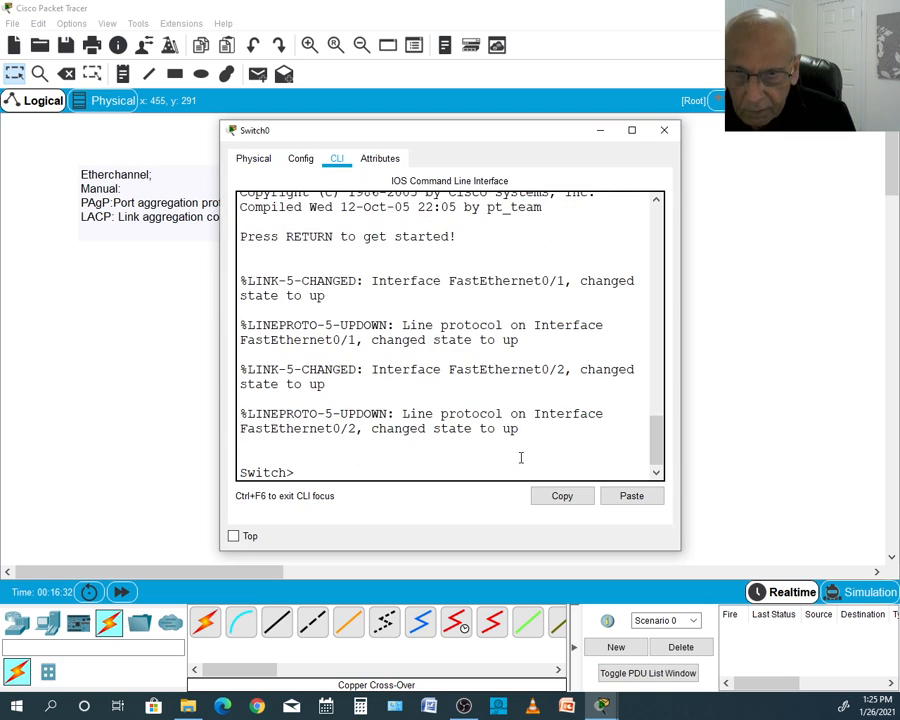
text(en)
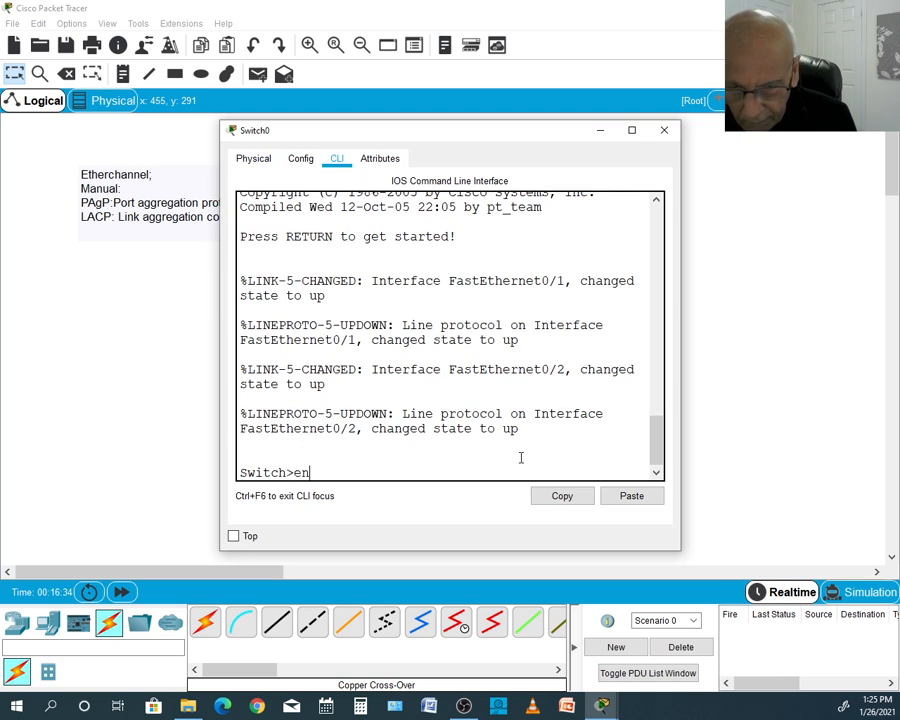
key(Return)
text(con)
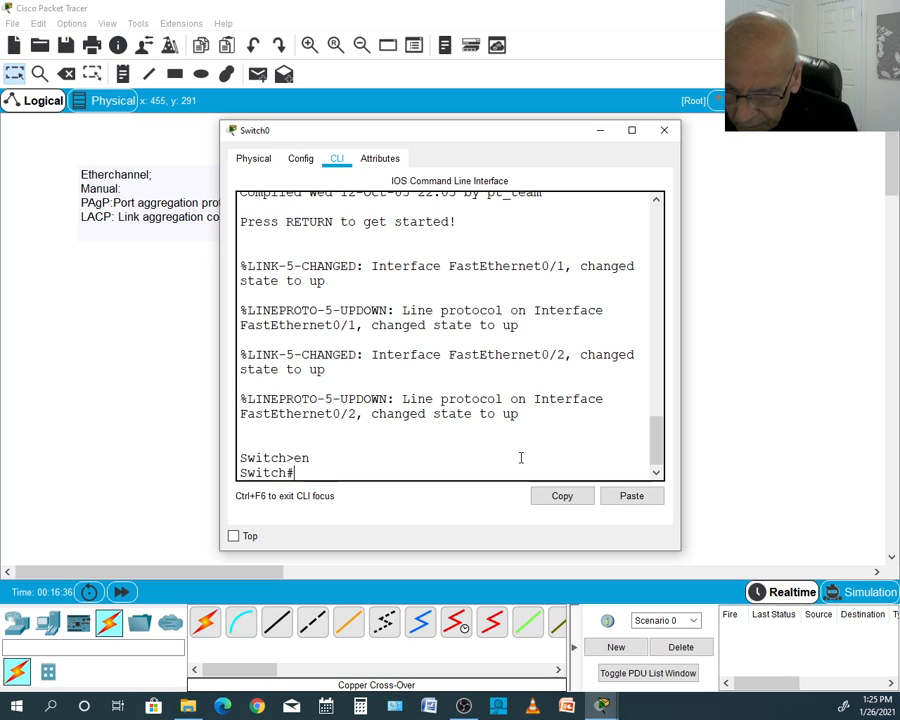
text(fit)
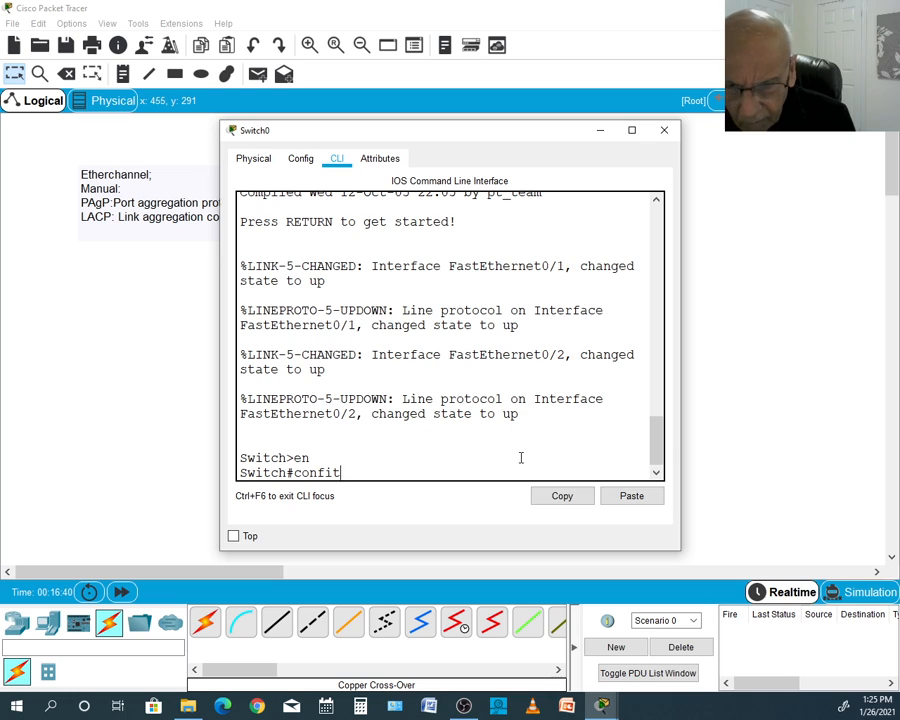
key(BackSpace)
key(BackSpace)
key(BackSpace)
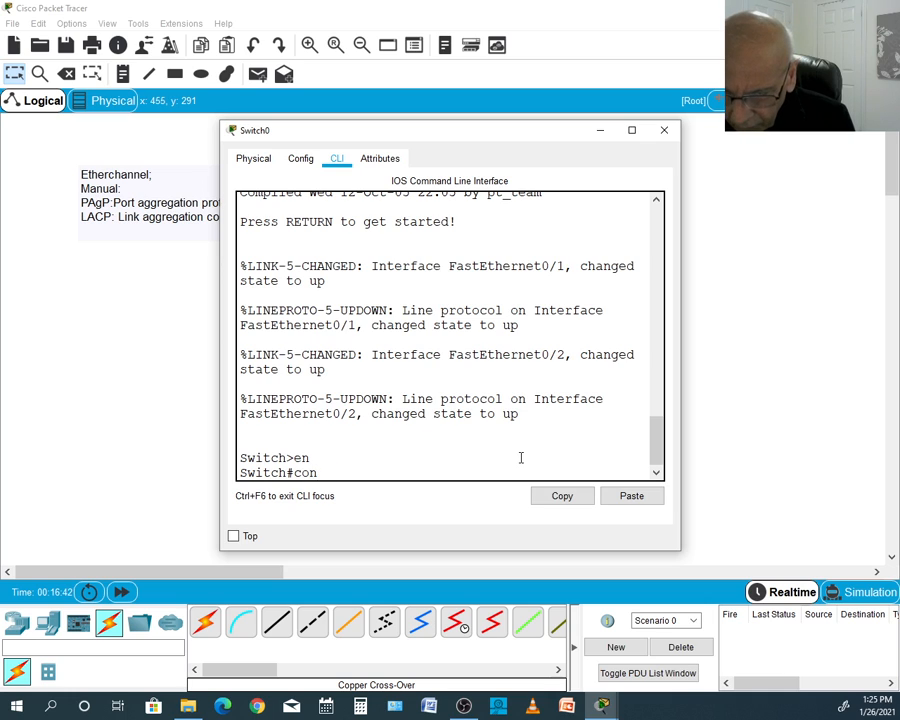
text(fig)
text( t)
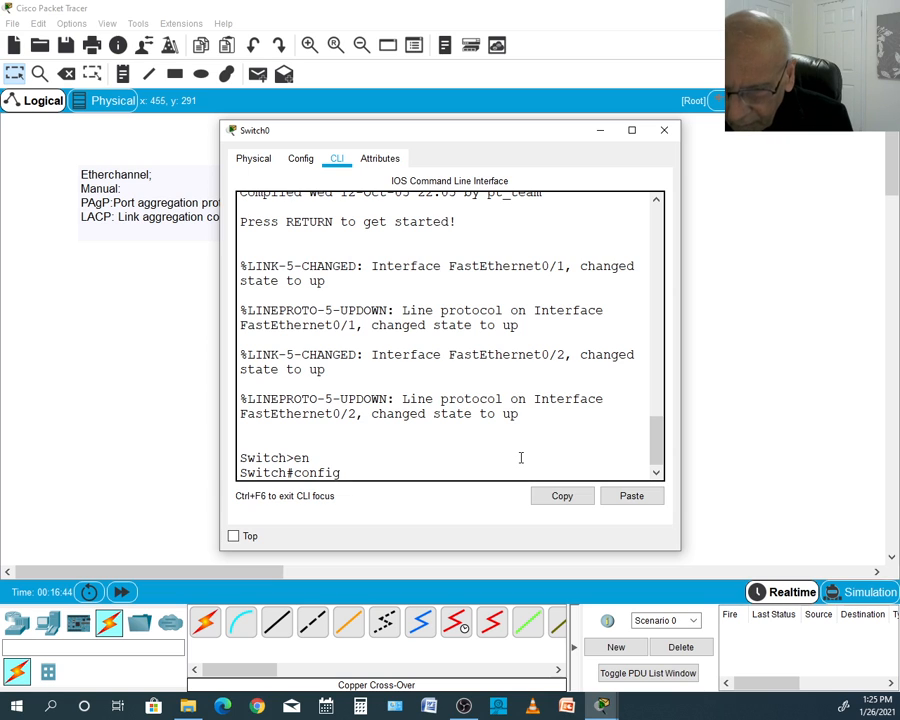
key(Return)
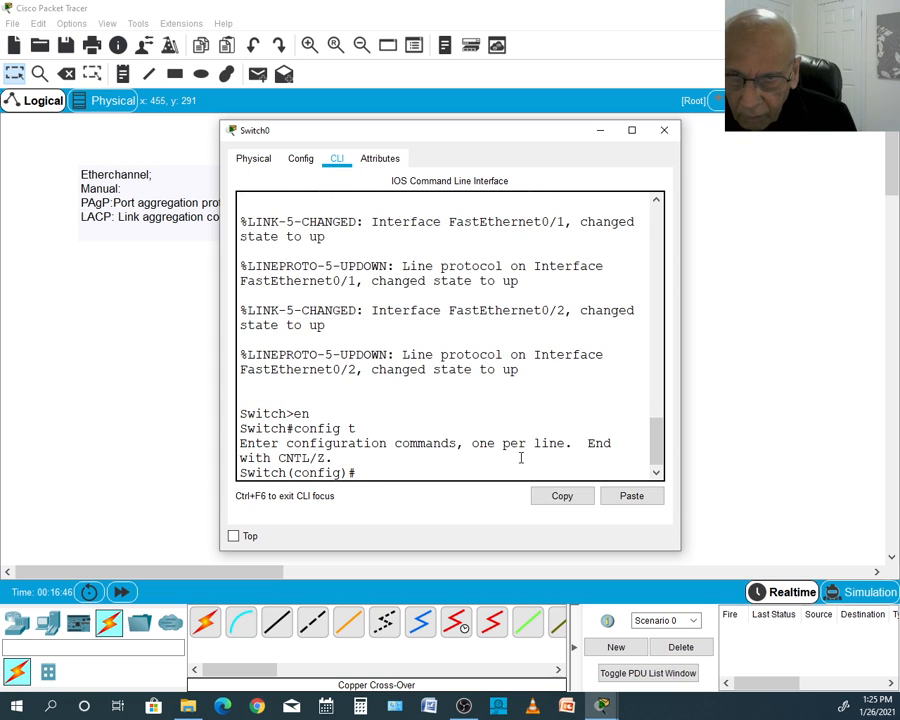
- Set Switch0's hostname to s2 with the host command
text(h)
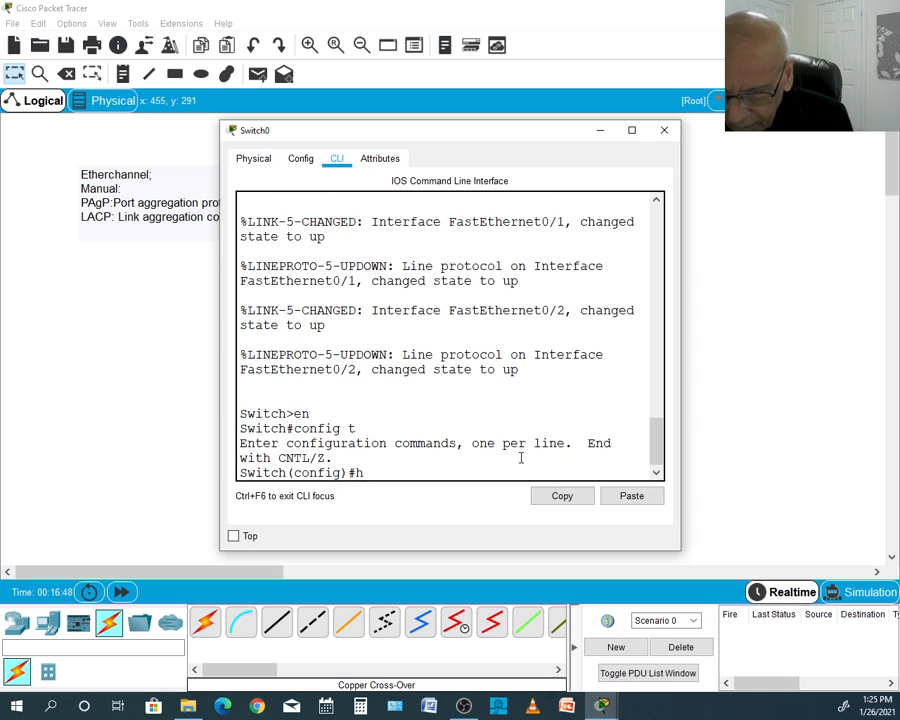
text(ost s)
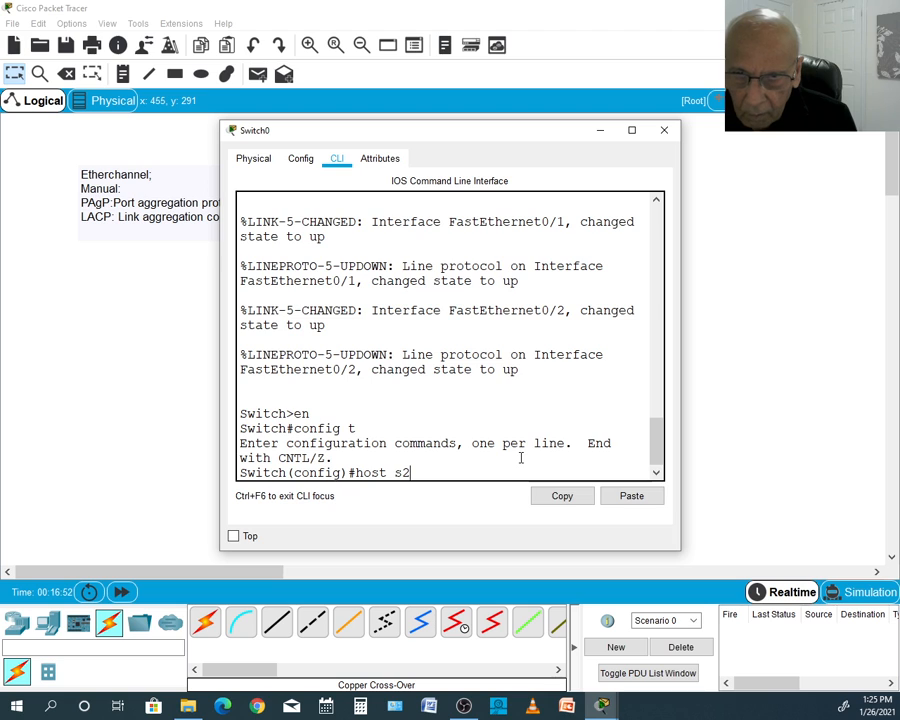
text(2)
key(Return)
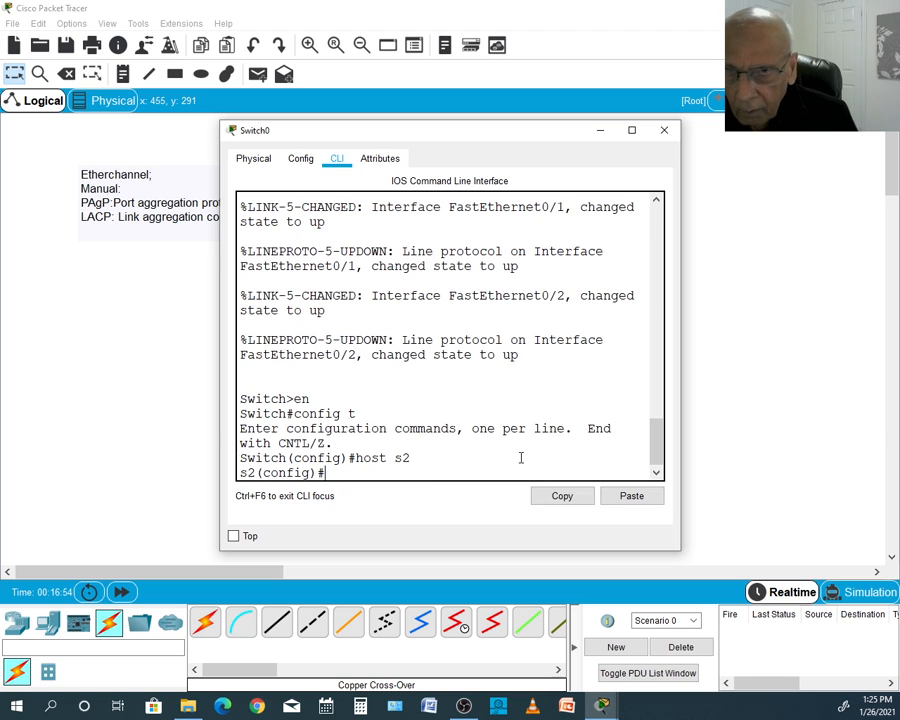
- Change Switch0's display name to s2 in its global settings and close the device window
click(303, 168)
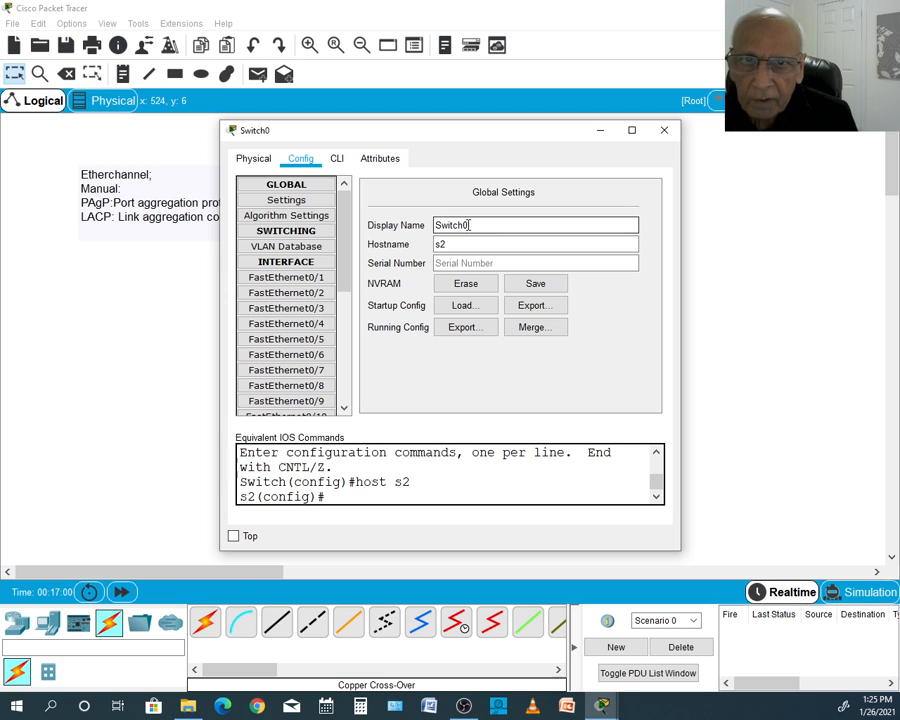
double_click(434, 227)
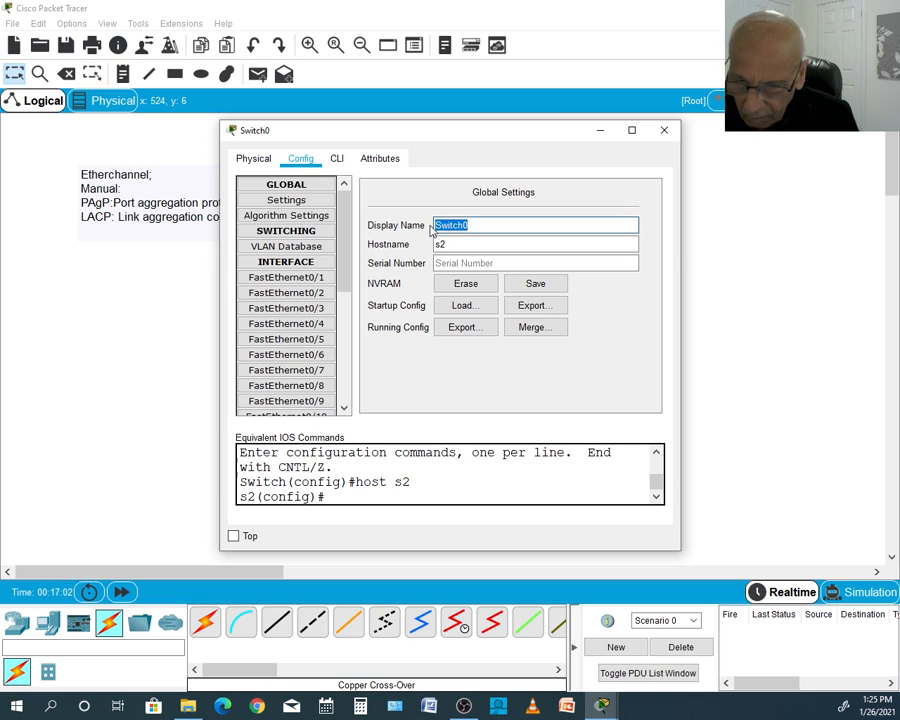
text(s2)
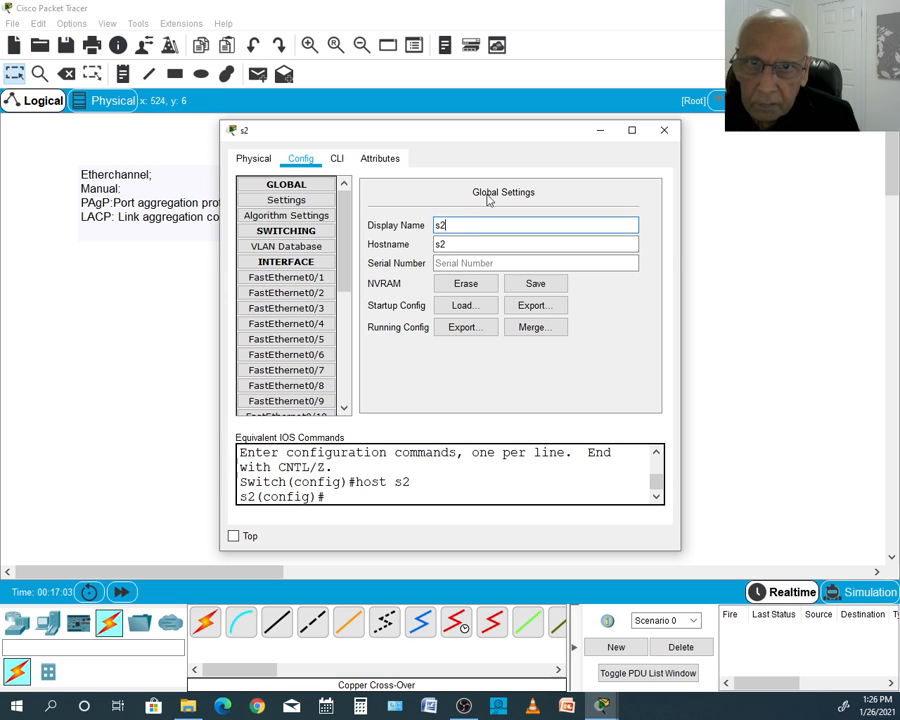
click(664, 130)
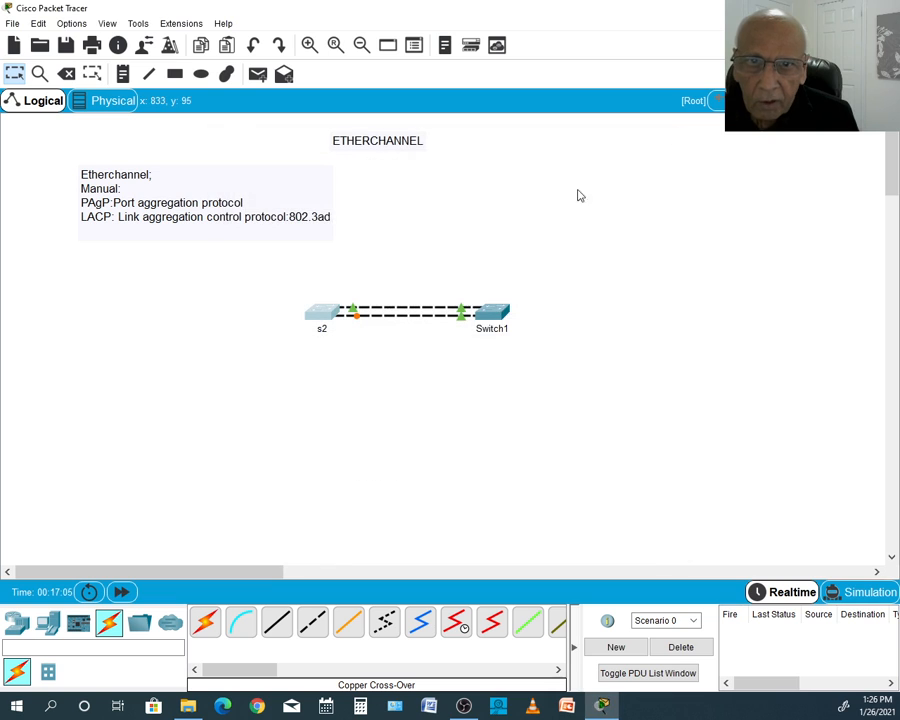
- Change Switch1's display name to s1 in its global settings and close the device window
click(488, 313)
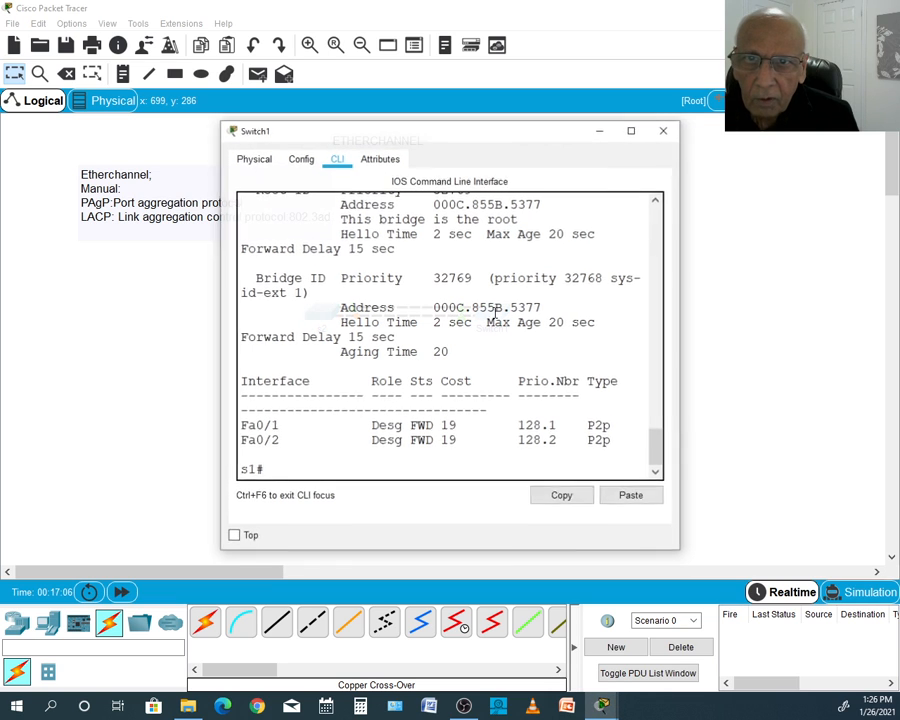
click(301, 158)
double_click(469, 224)
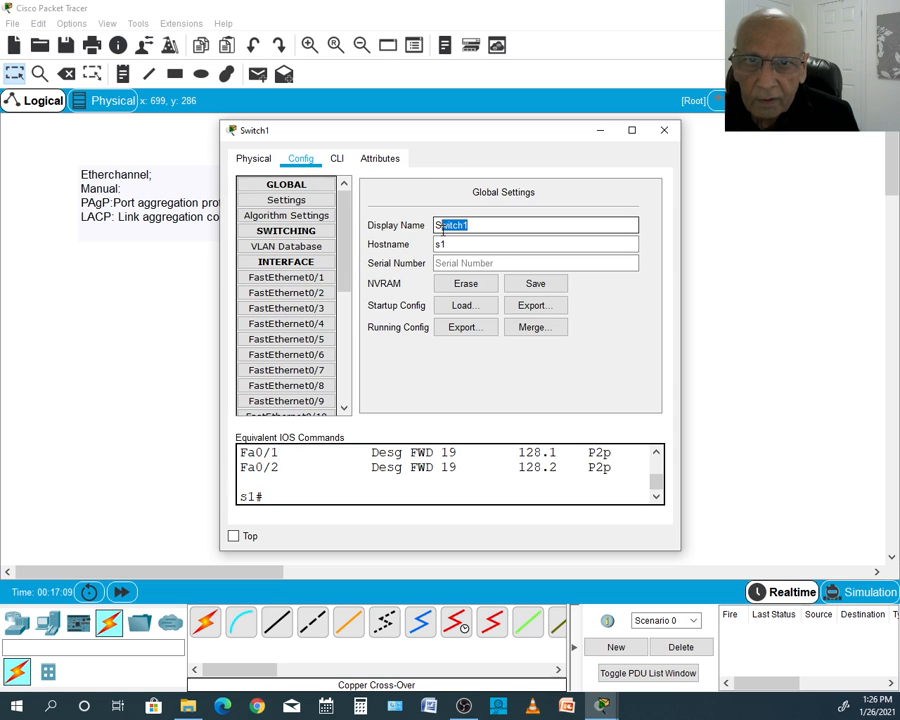
click(469, 225)
drag(469, 225, 426, 225)
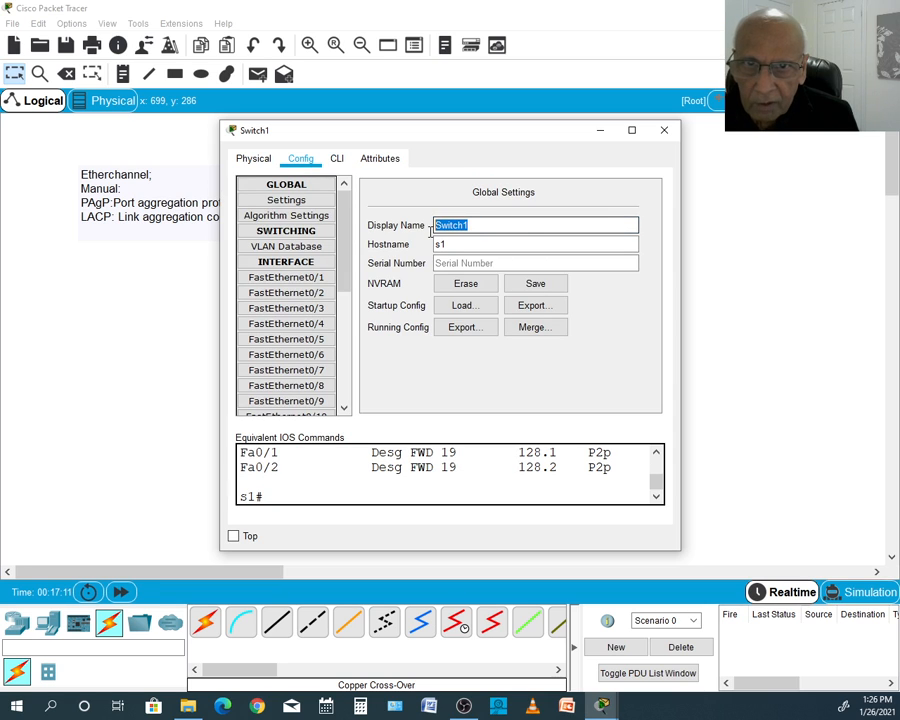
text(s1)
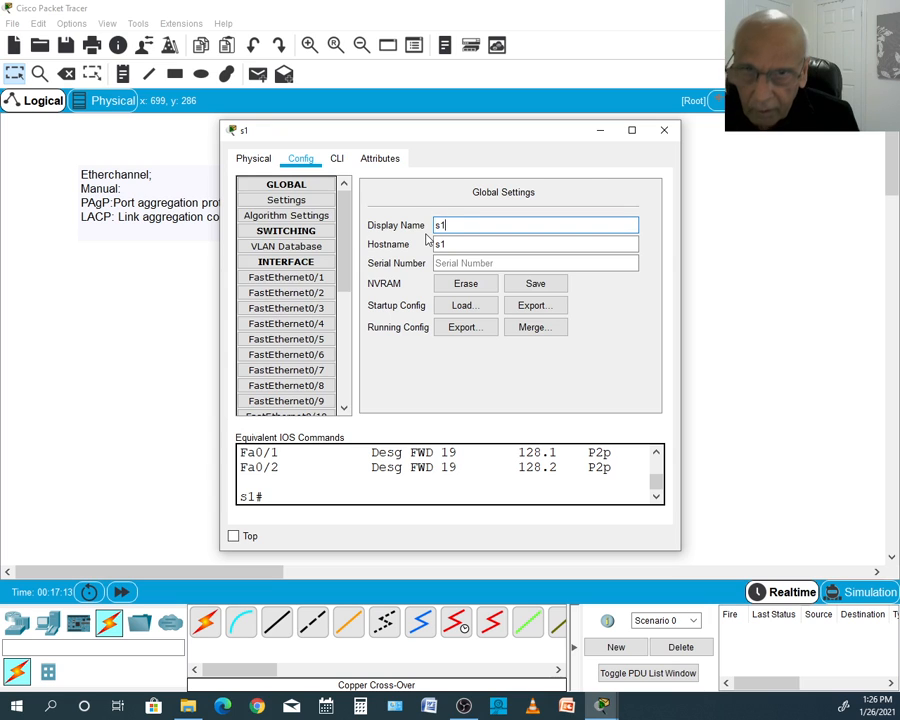
click(665, 131)
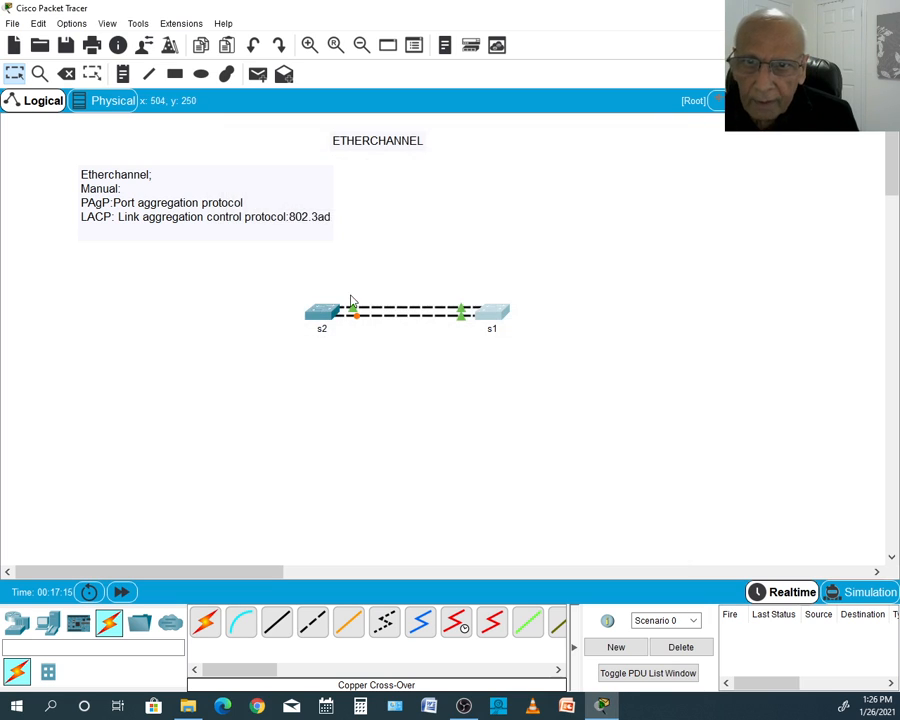
- Reopen s2's command line and exit global configuration mode to return to the privileged prompt
click(325, 318)
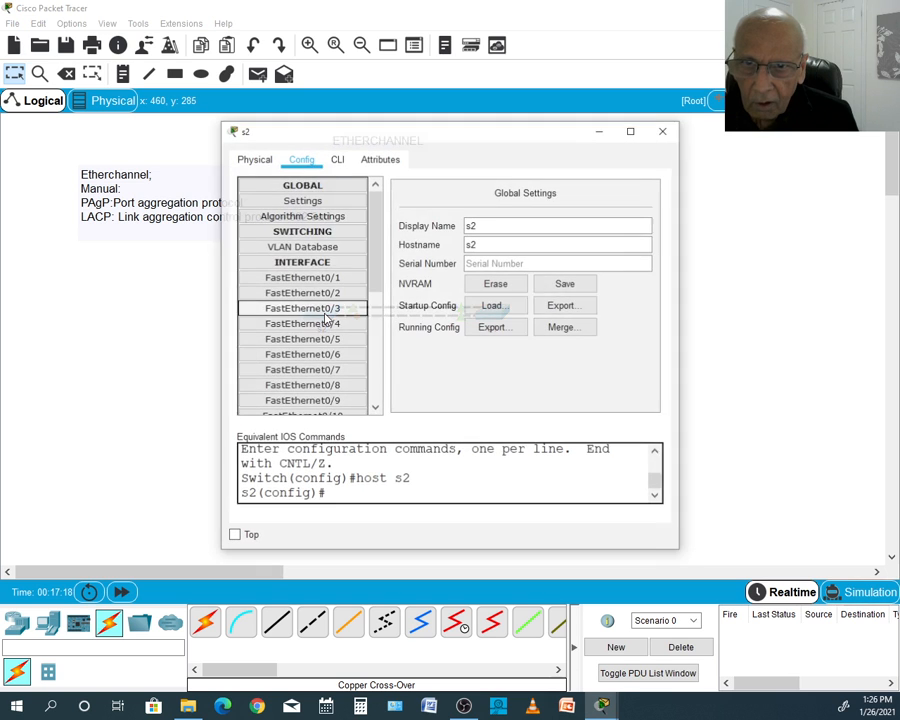
click(340, 162)
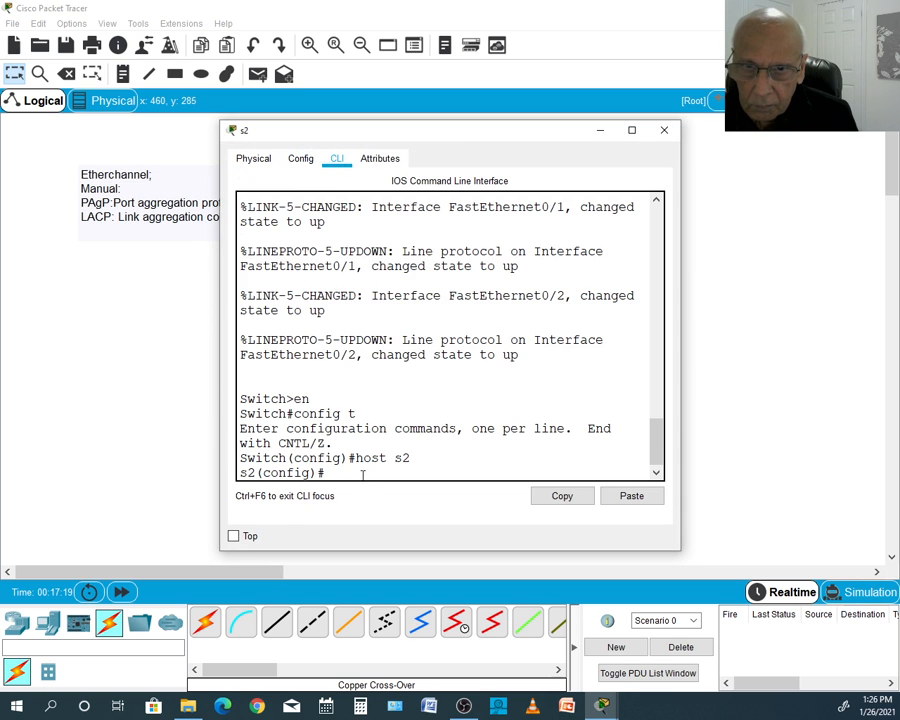
text(e)
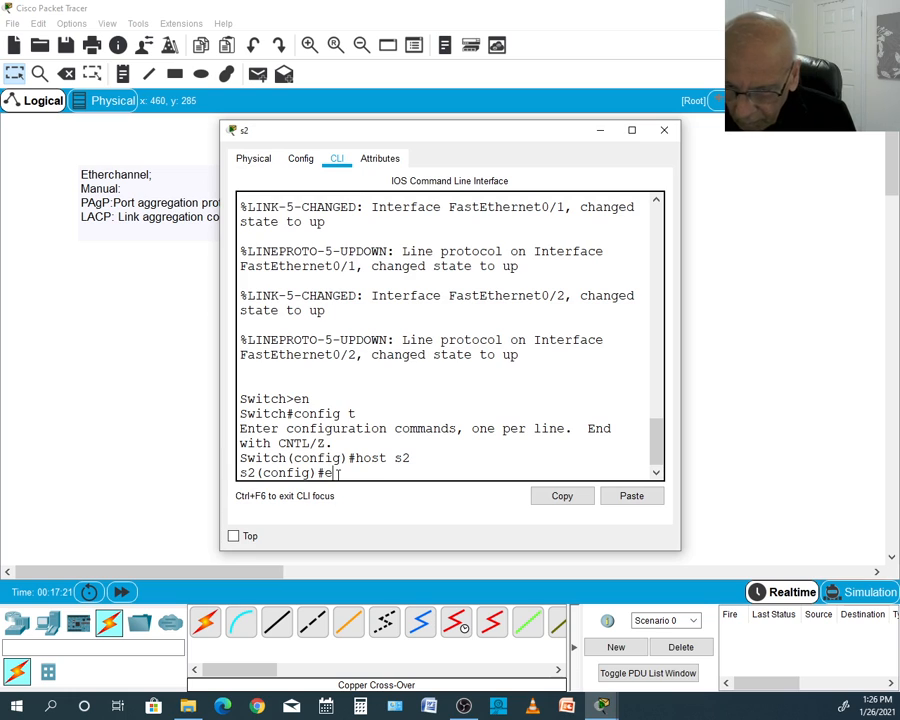
text(xit)
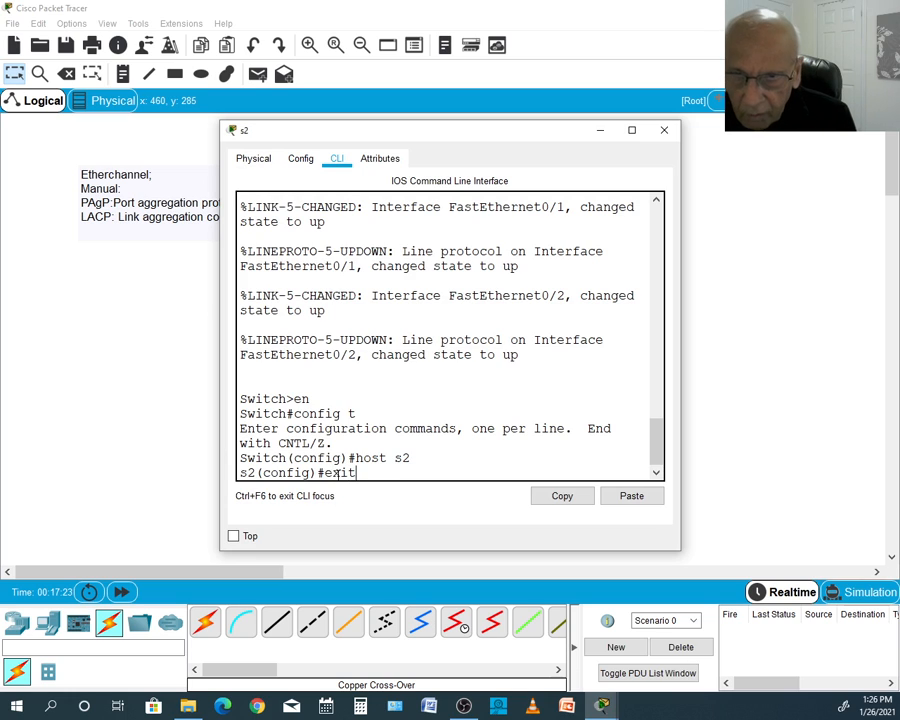
key(Return)
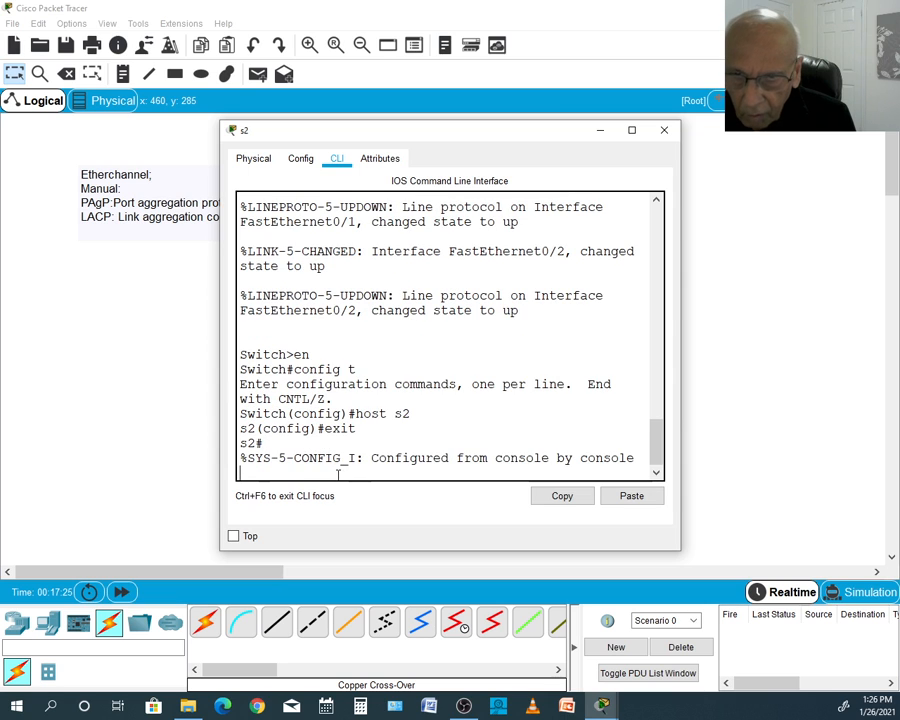
key(Return)
- Display the spanning-tree status on s2 with show sp, examine the port roles and states, and close the device window
text(sh)
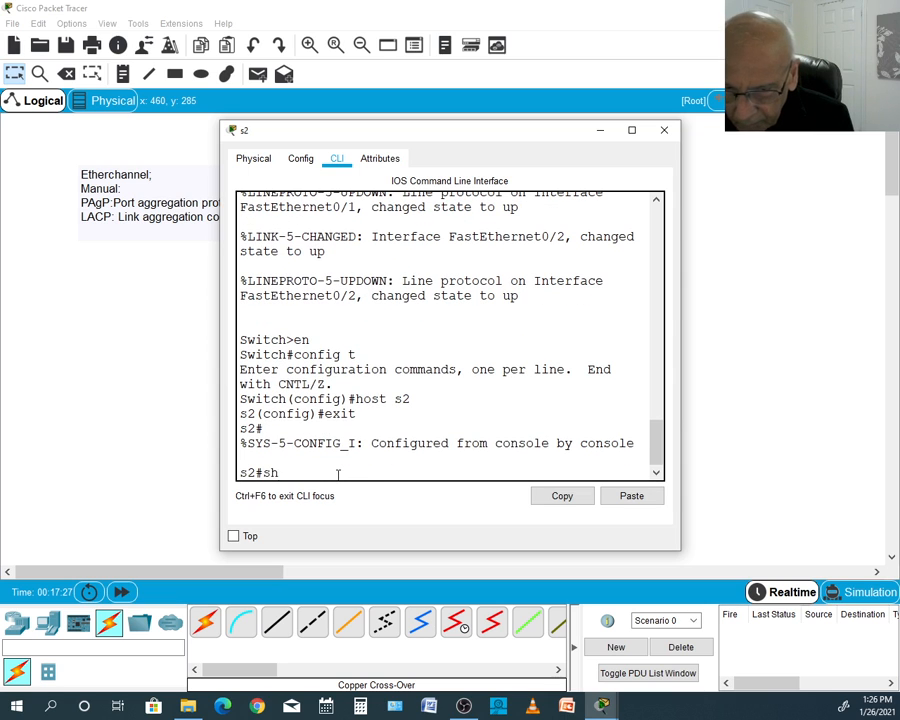
text(ow sp)
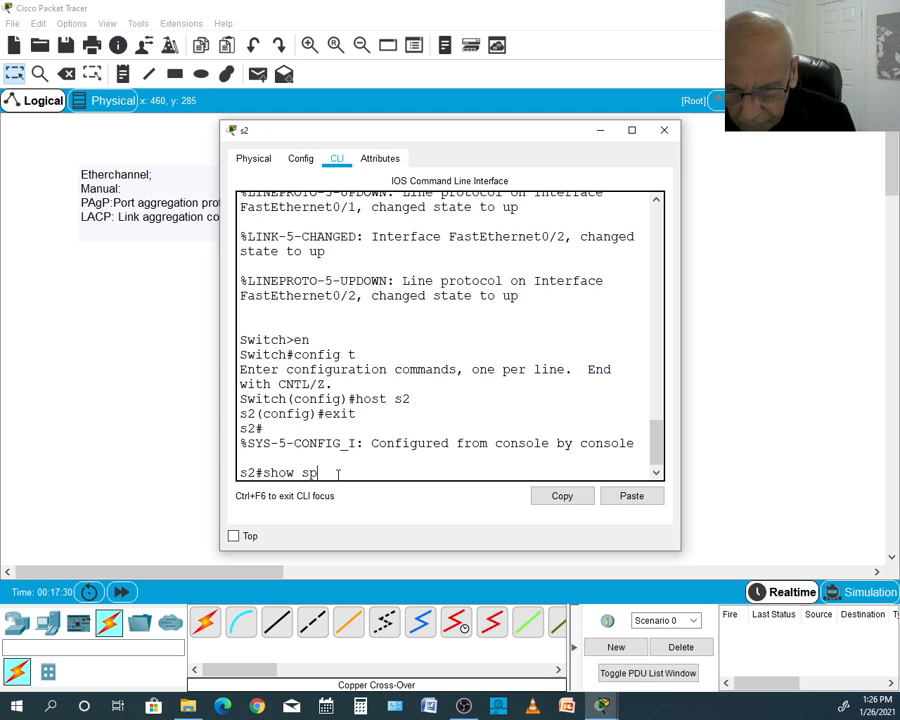
key(Return)
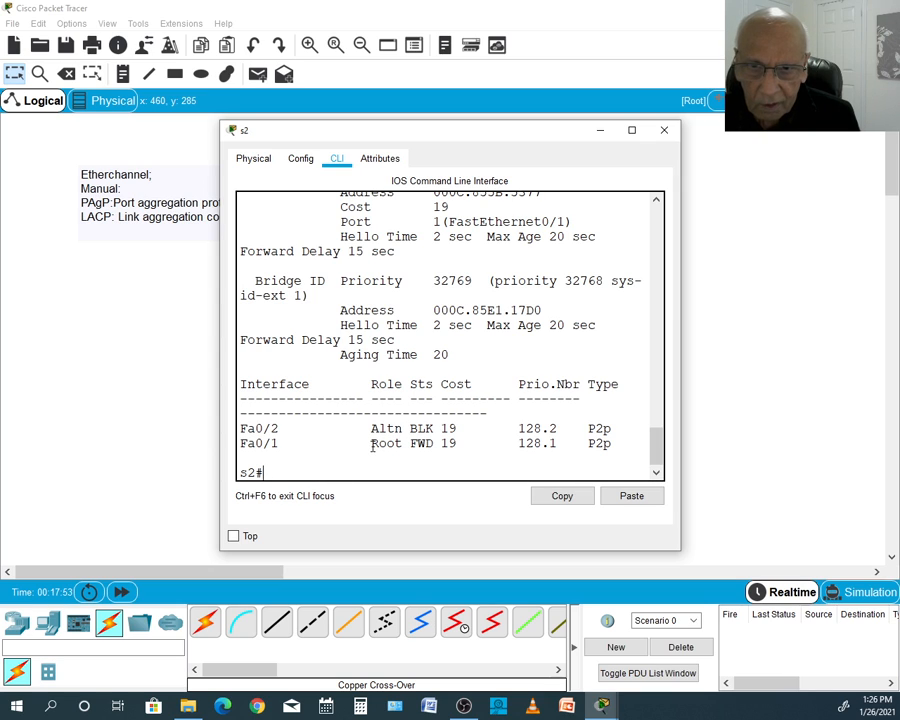
drag(372, 445, 377, 444)
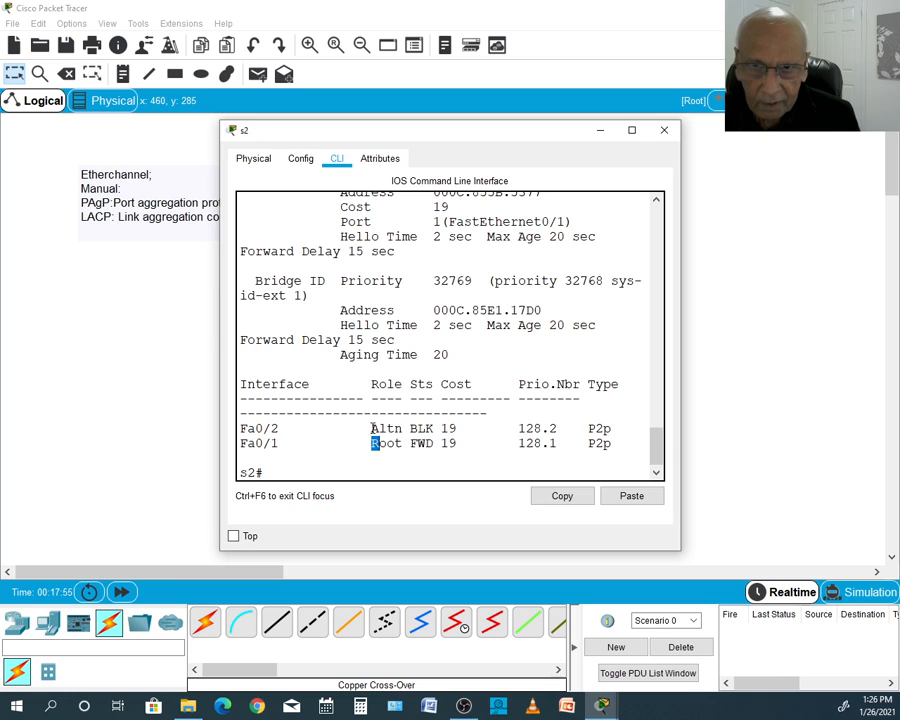
click(665, 133)
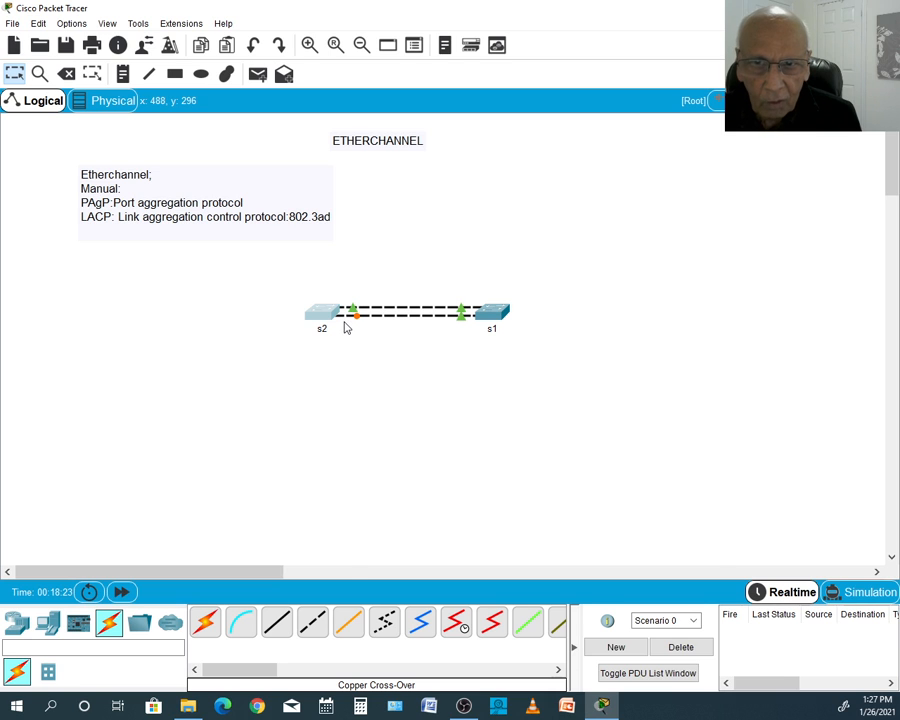
- Open s1's command line and enter global configuration mode with config t
mouse_move(346, 326)
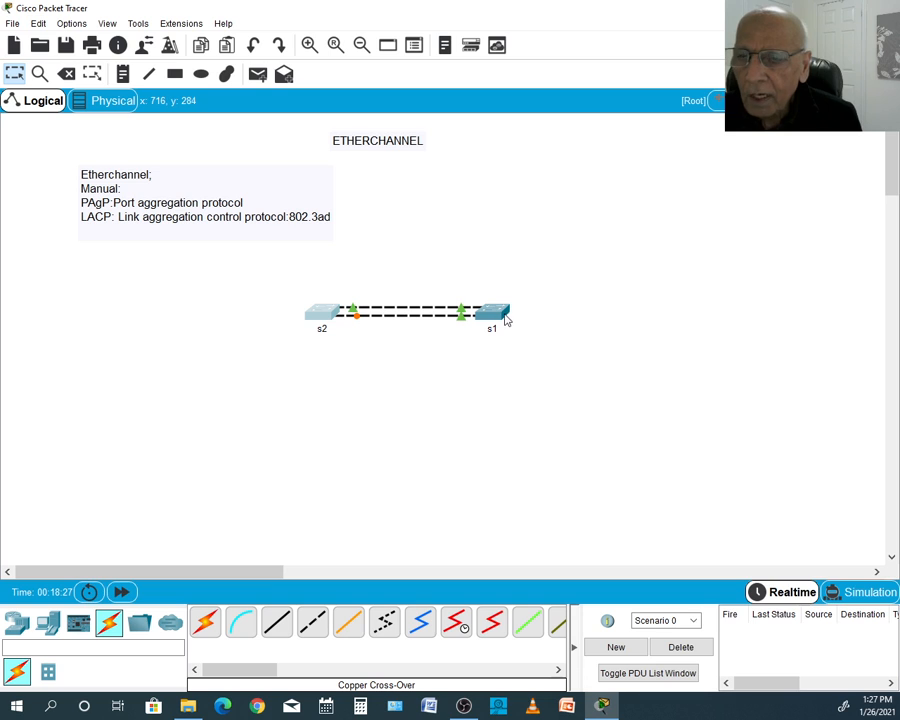
mouse_move(505, 319)
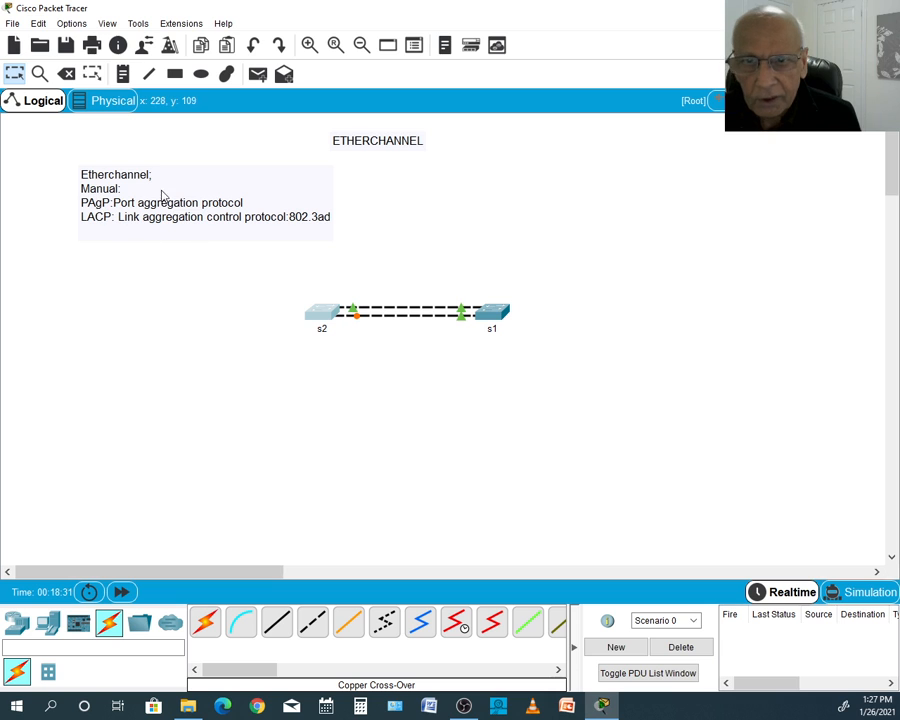
click(491, 318)
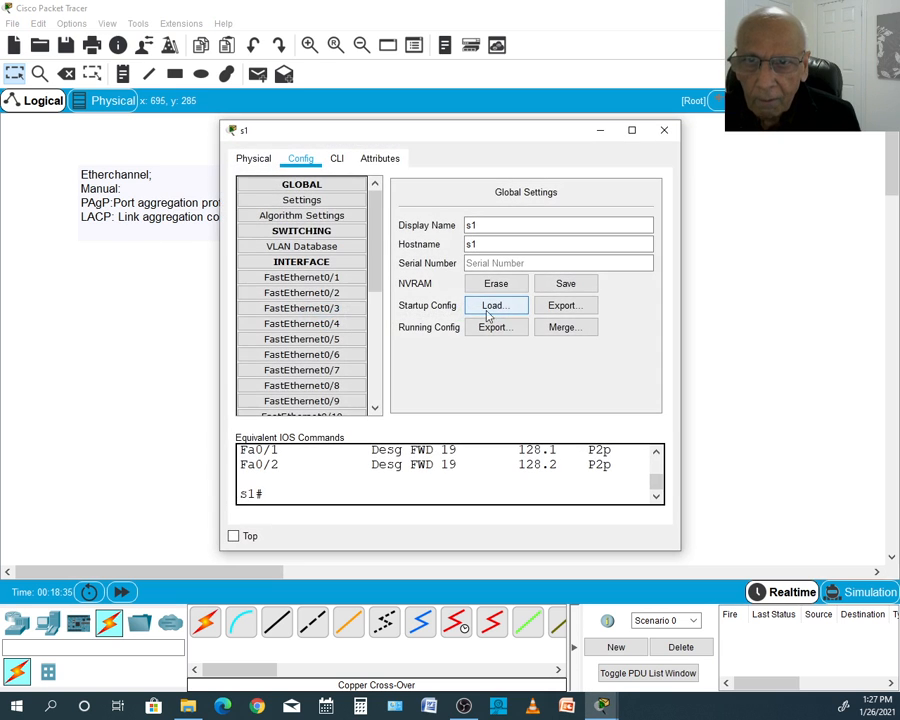
click(337, 158)
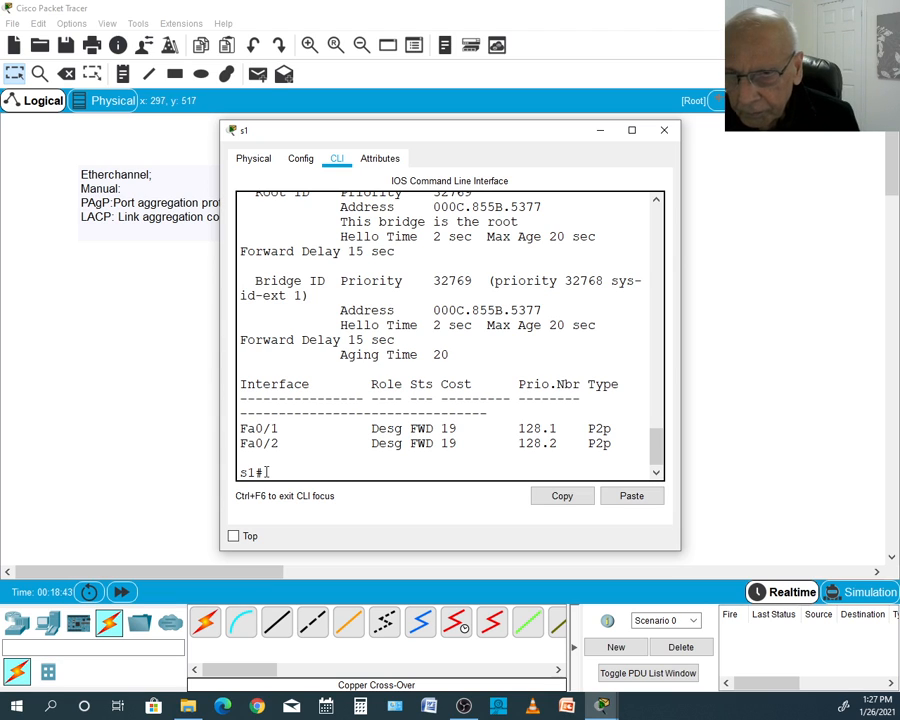
text(co)
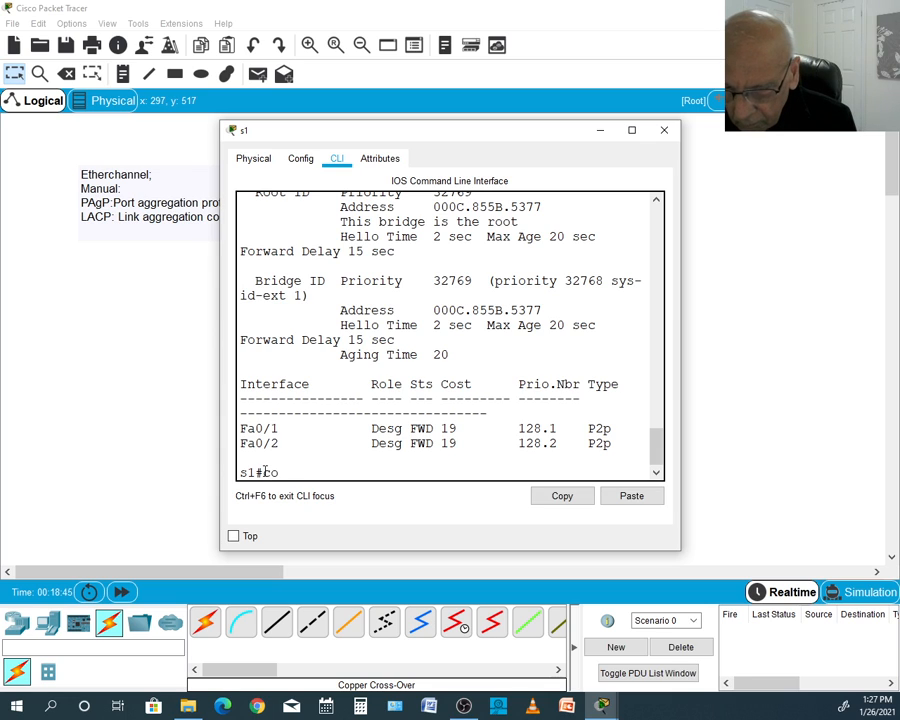
text(nfig t)
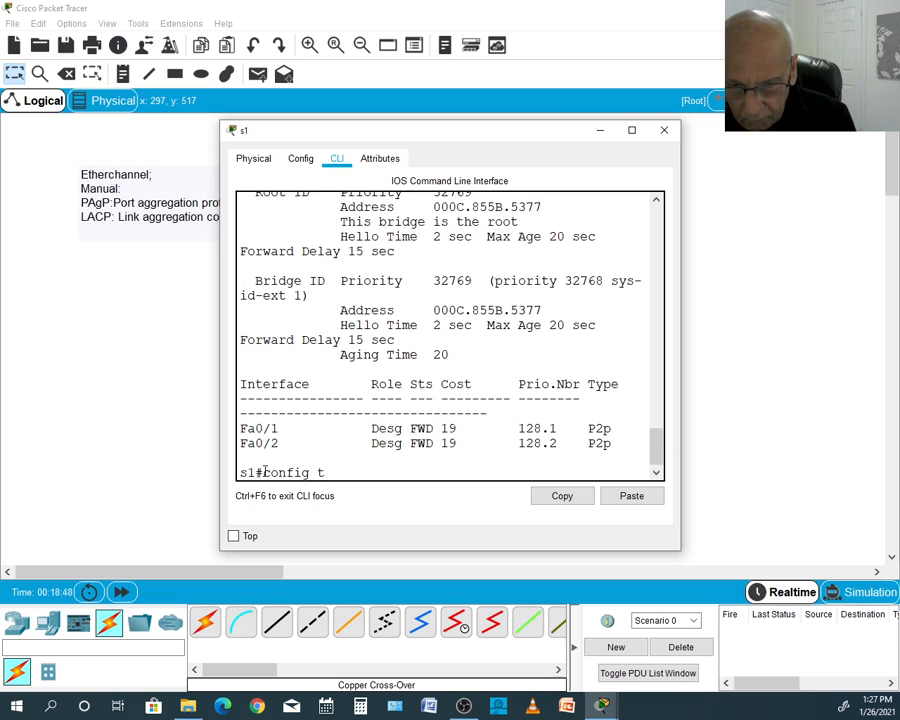
key(Return)
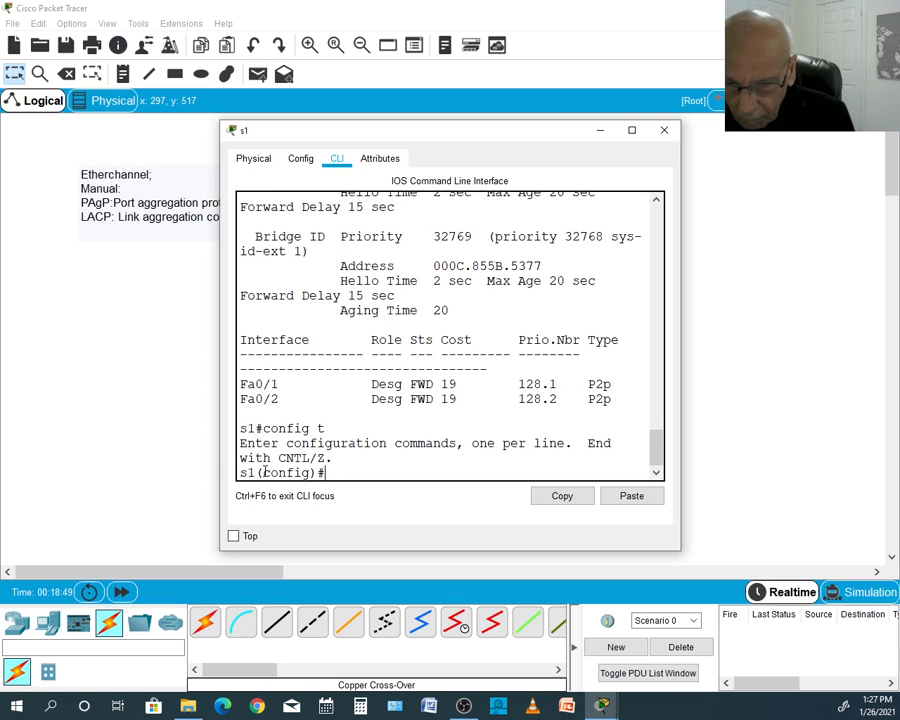
- Enter interface range configuration for ports f0/1-2 on s1 with int range f0/1-2
text(int)
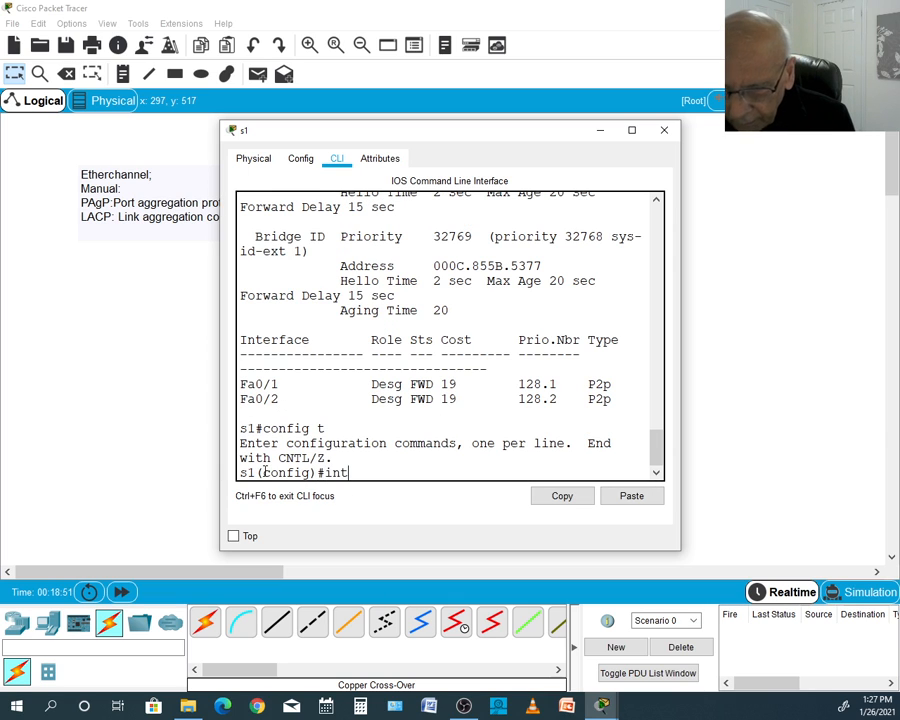
text( ran)
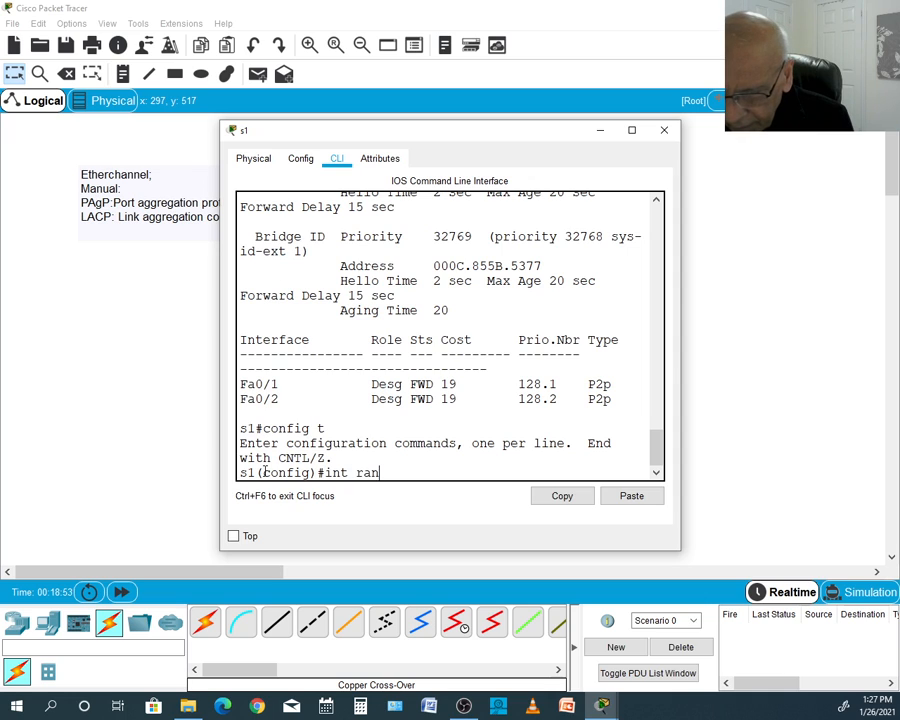
text(ge)
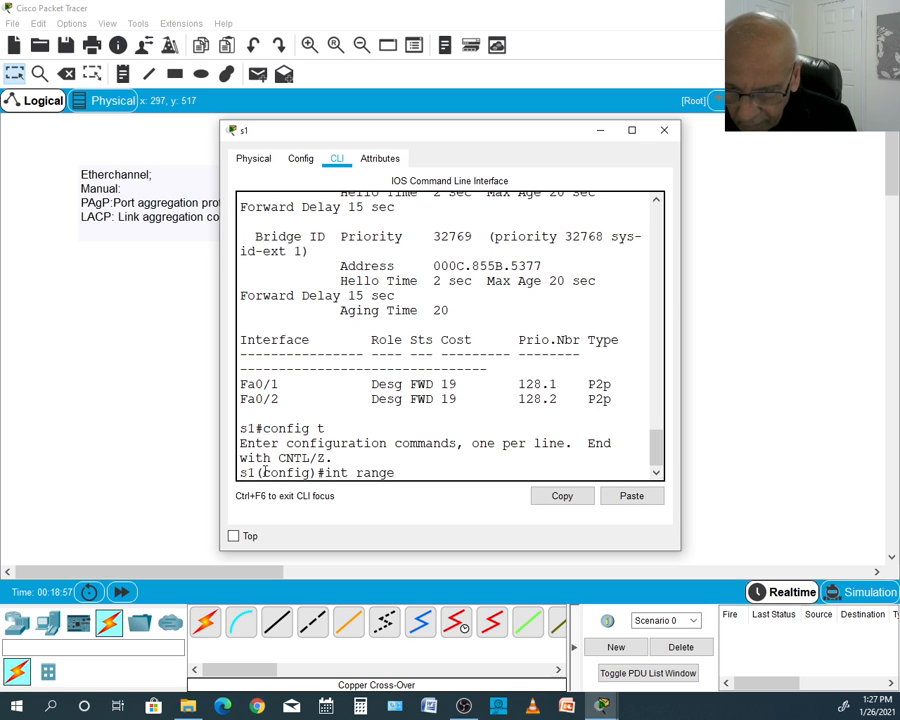
text( f0/)
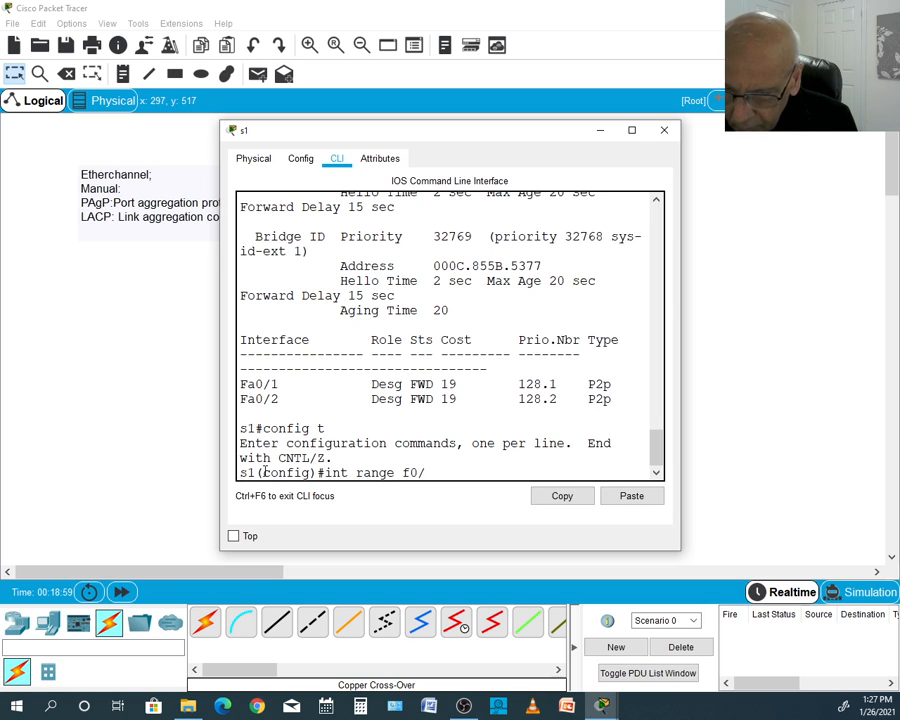
text(1-2)
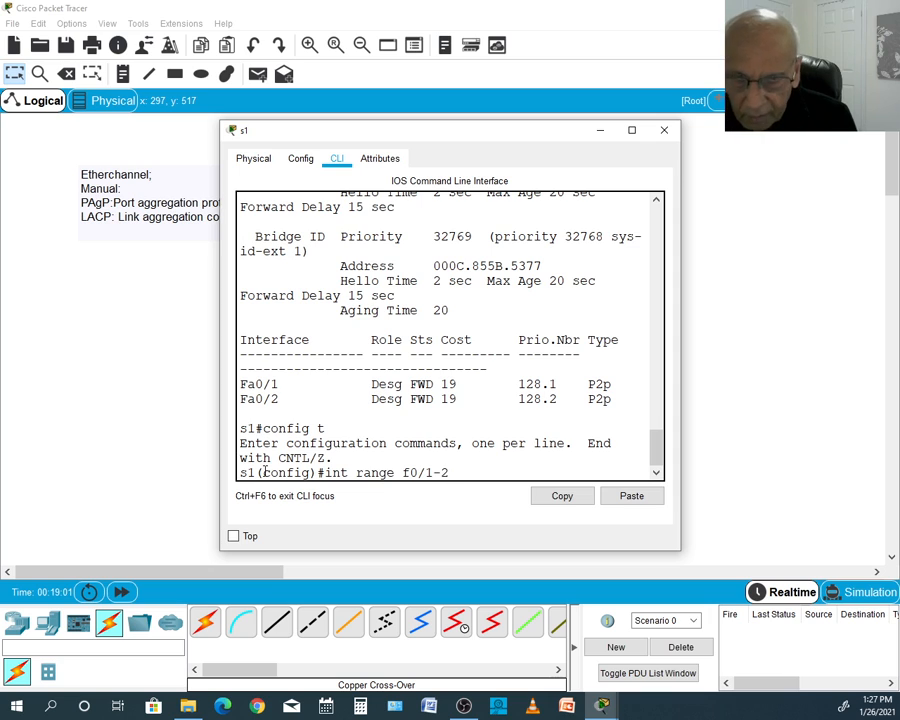
key(Return)
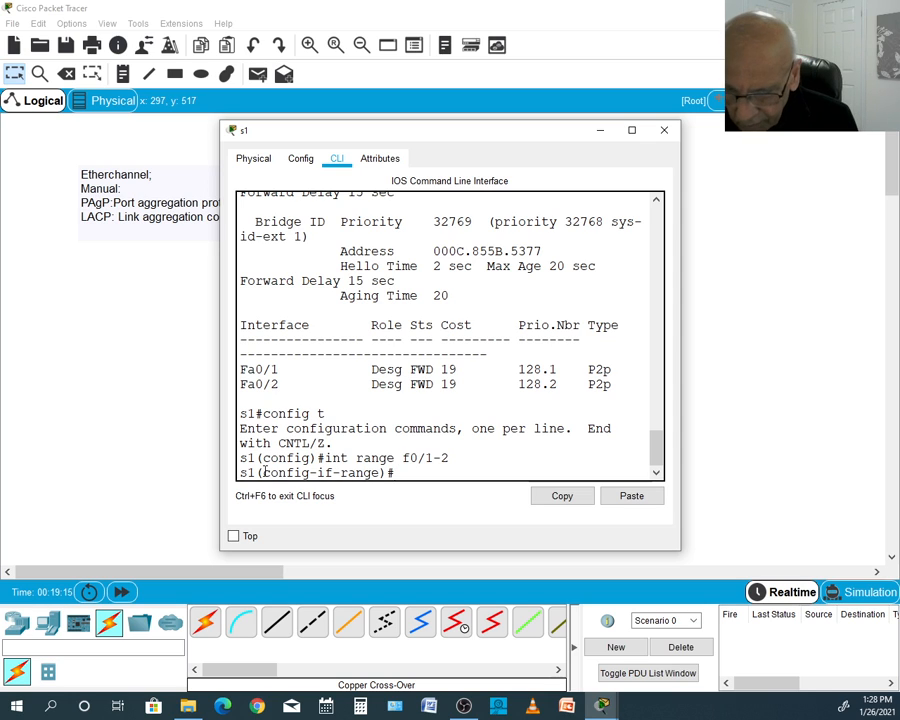
- Begin a channel-group command for the port range, list the allowed group numbers through command help, and specify group 1
text(cha)
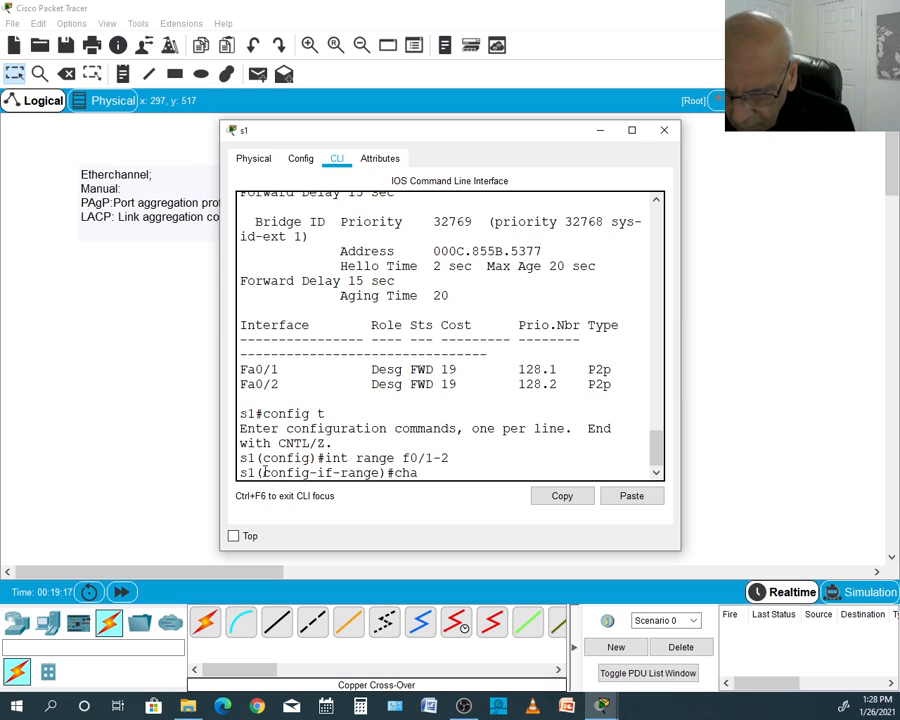
text(nnel-)
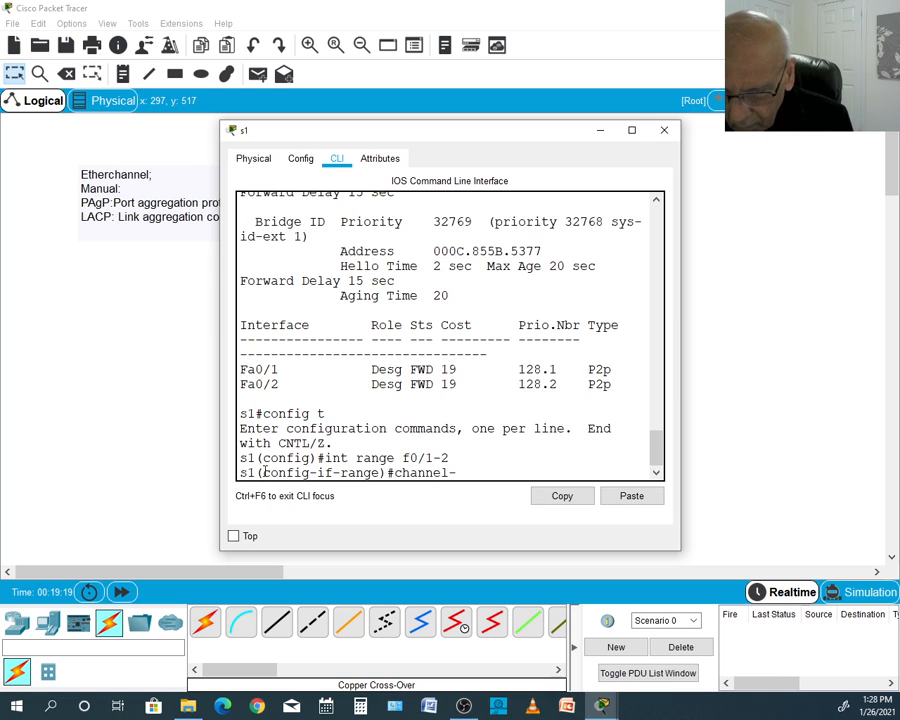
text(group)
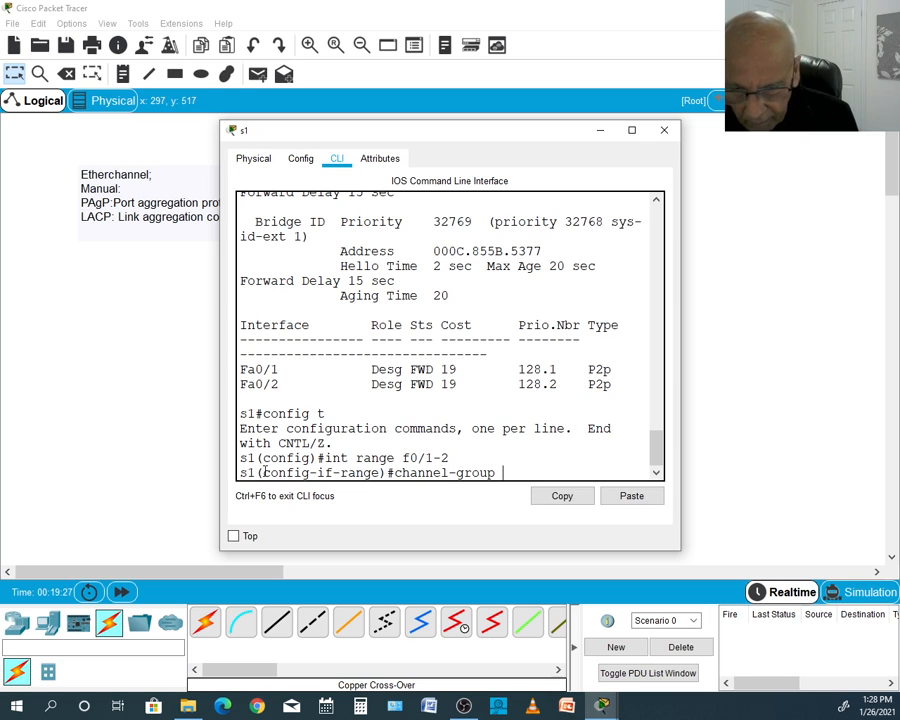
text(?)
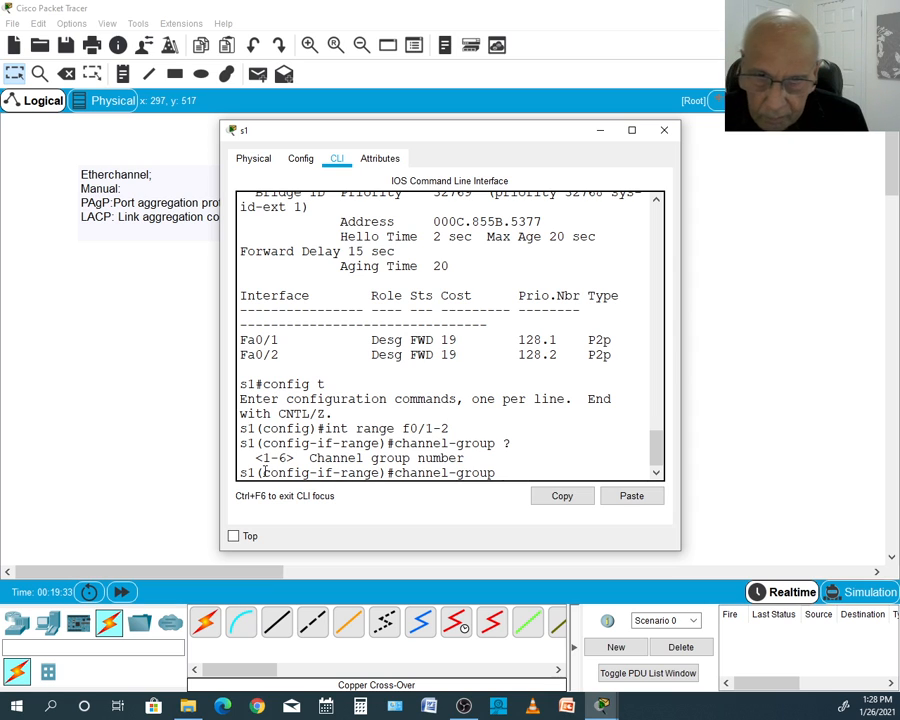
text(1)
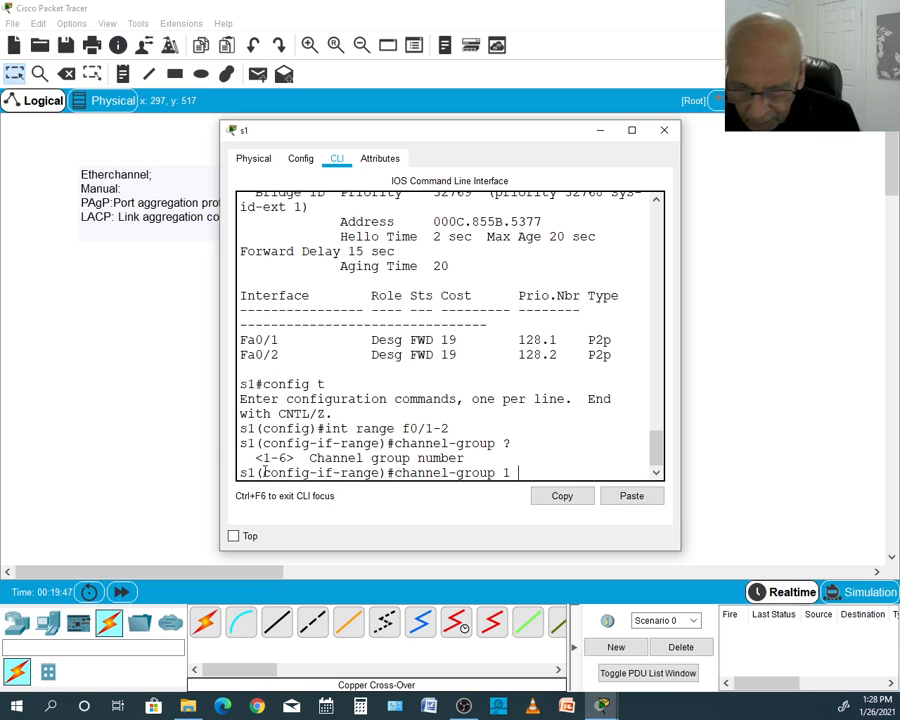
- List the modes for channel-group 1 through command help and examine the auto option's PAgP description
text(mo)
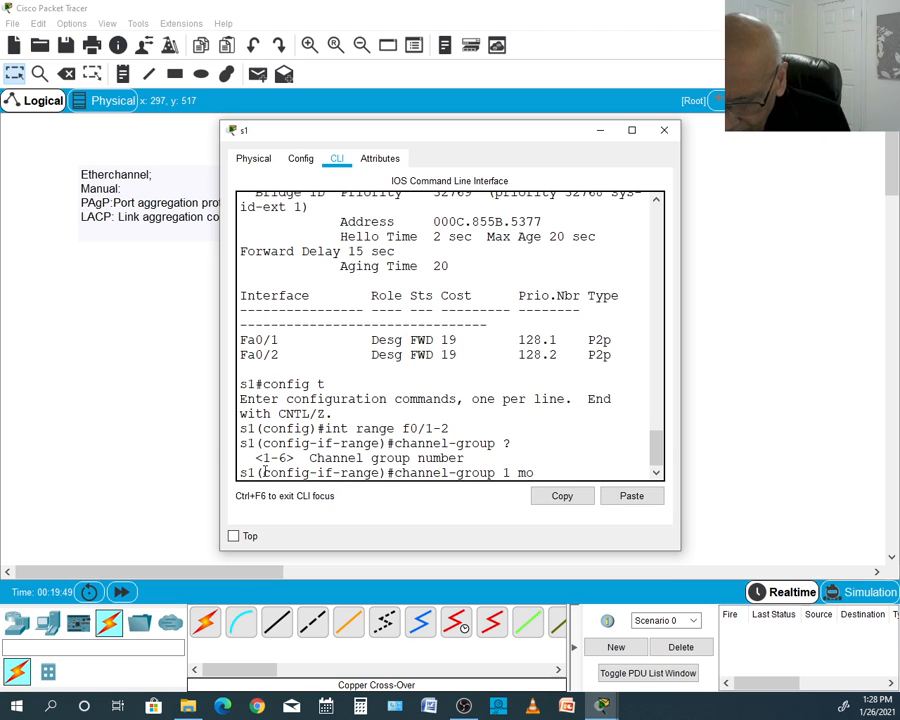
text(de)
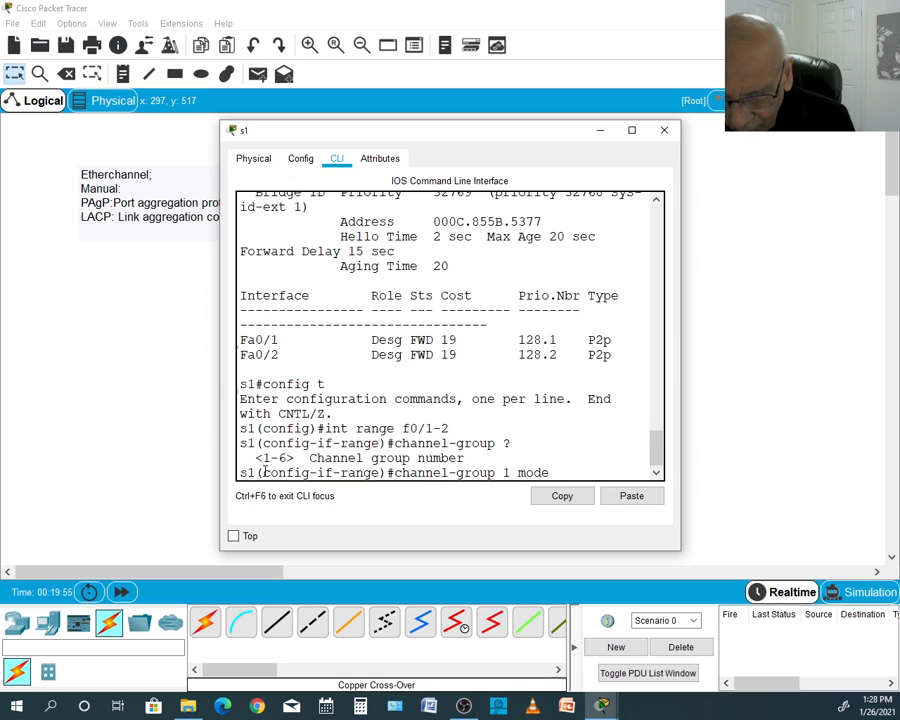
text(?)
key(Return)
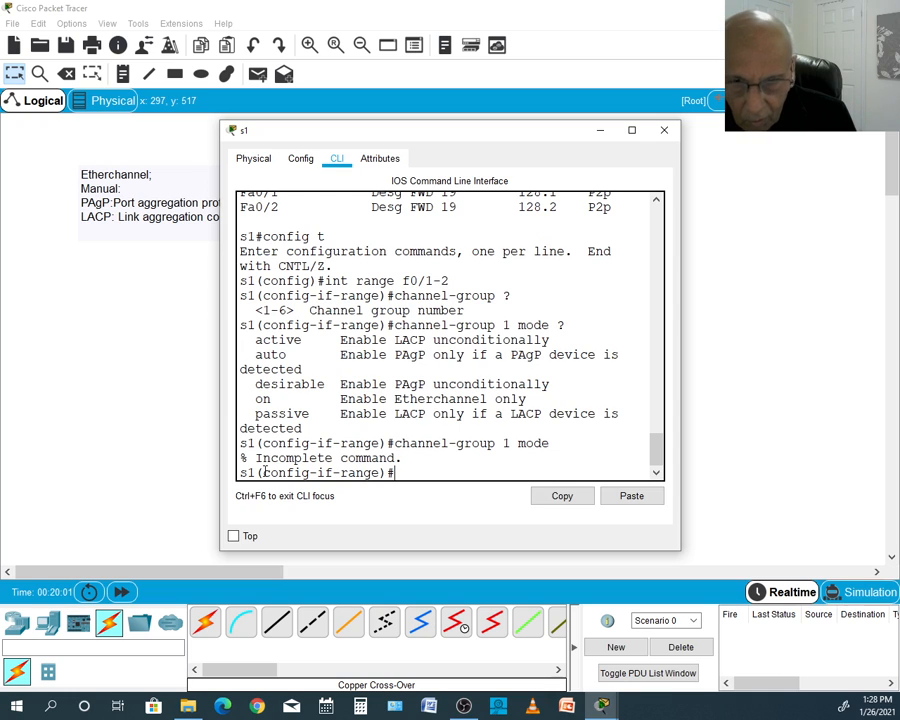
key(Up)
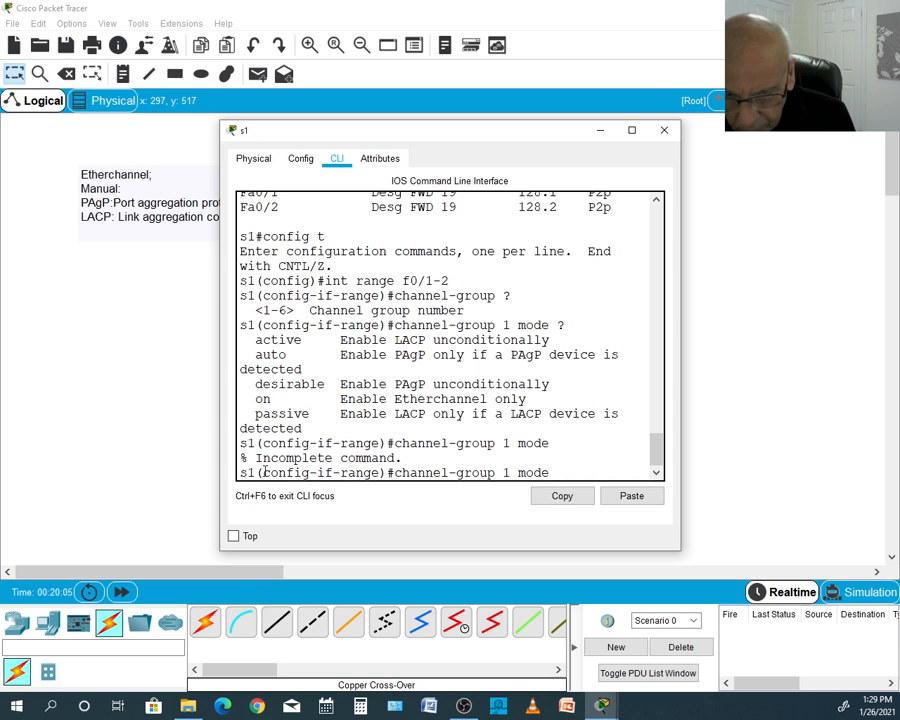
text(?)
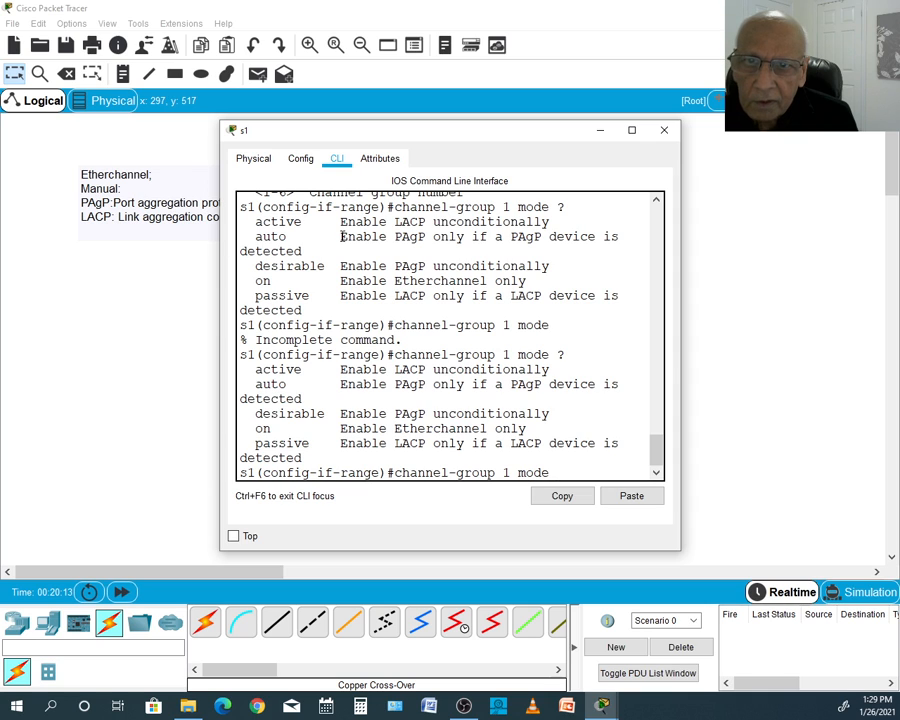
drag(341, 237, 428, 237)
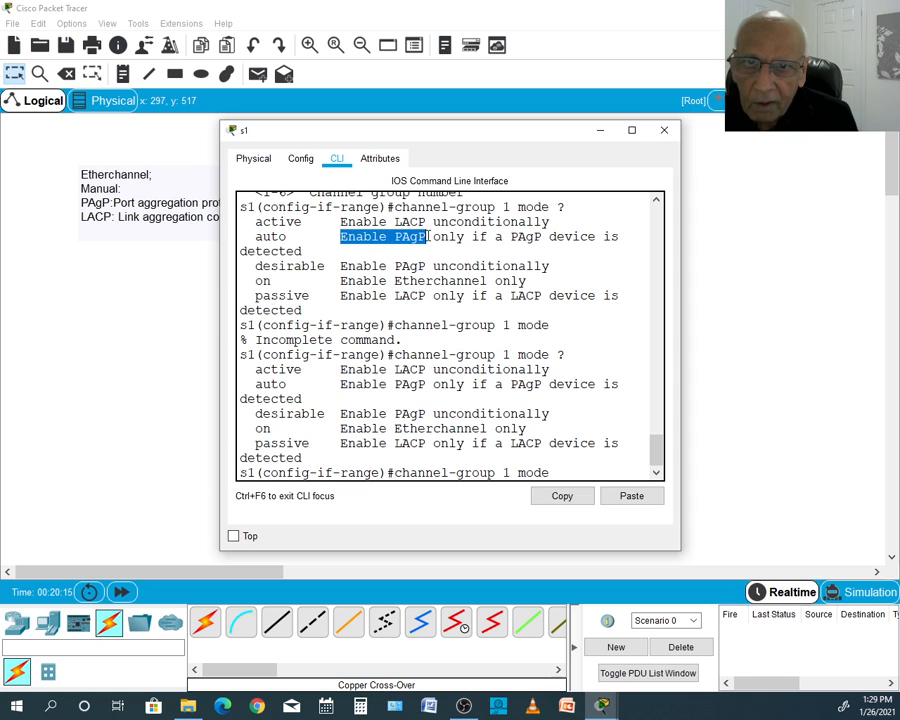
drag(255, 237, 317, 234)
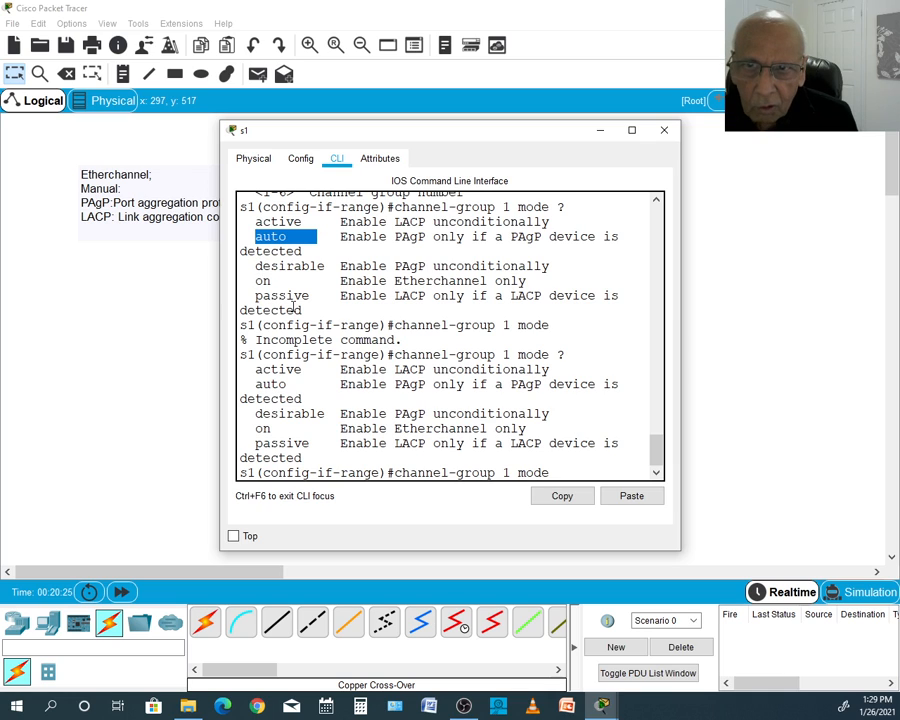
click(552, 469)
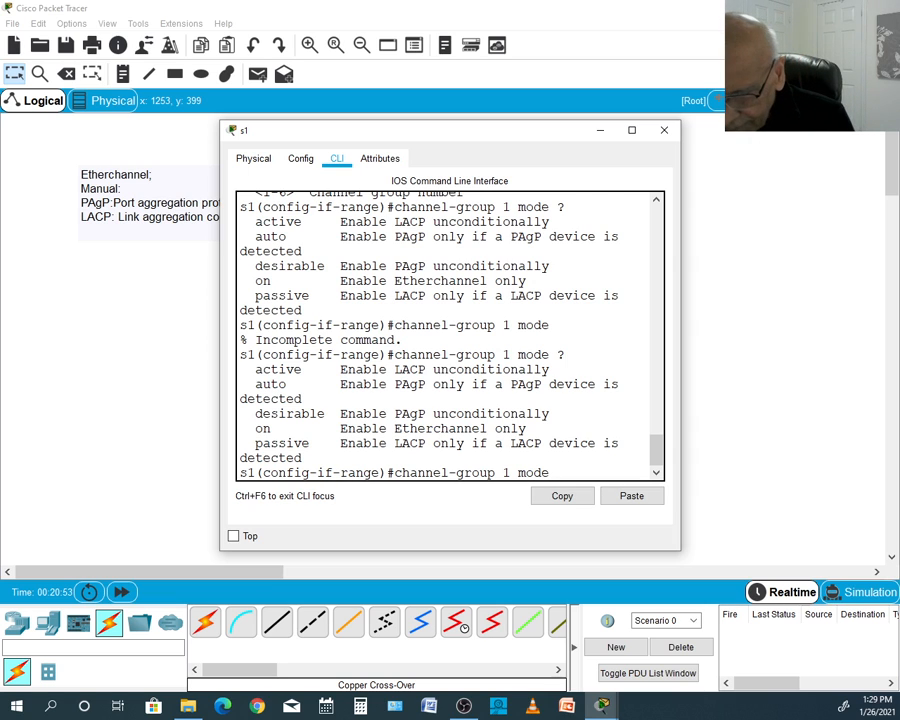
- Assign s1's port range to channel group 1 in desirable mode
text(des)
key(Tab)
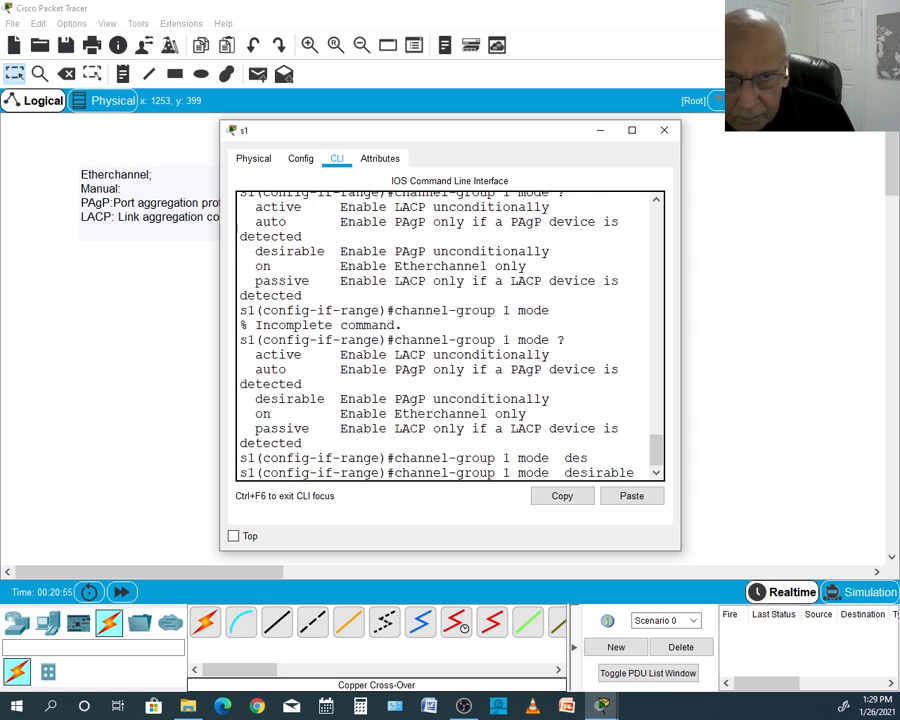
key(Return)
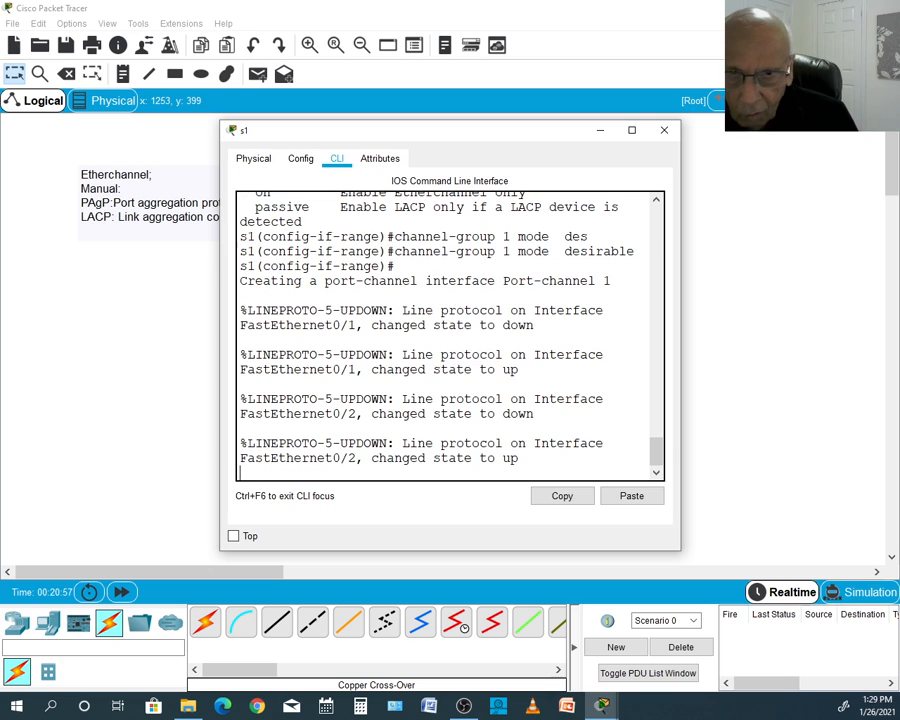
key(Return)
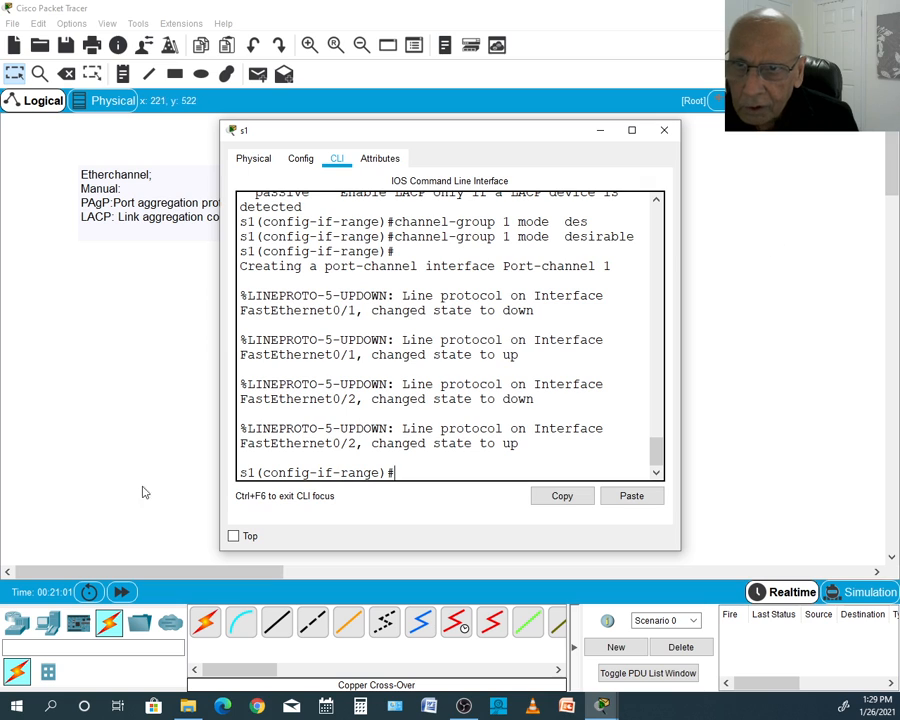
- Return to the topology and check the link indicators between s2 and s1
click(160, 406)
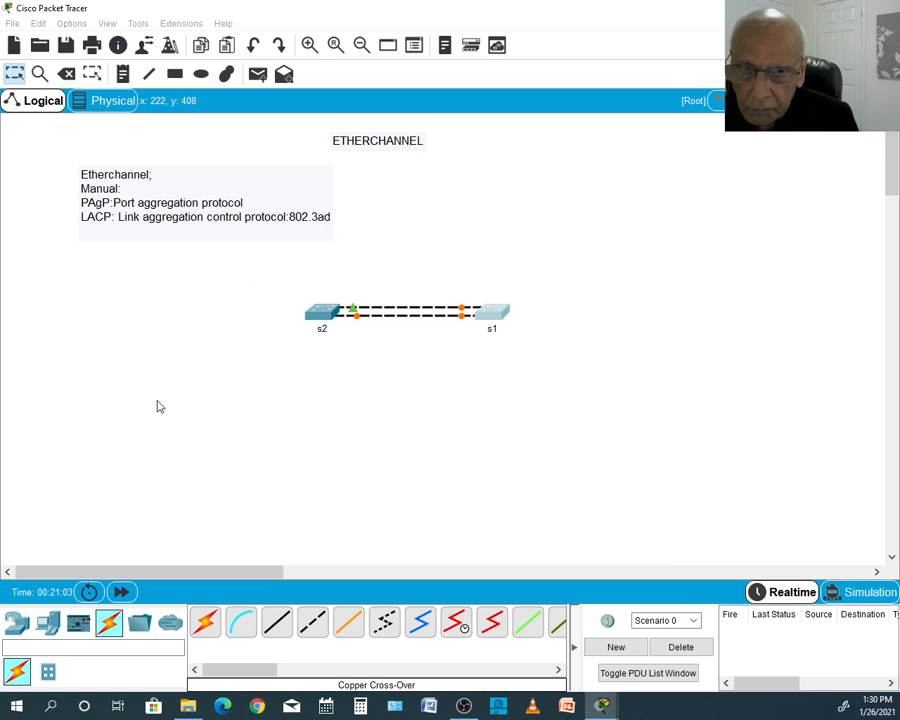
click(488, 317)
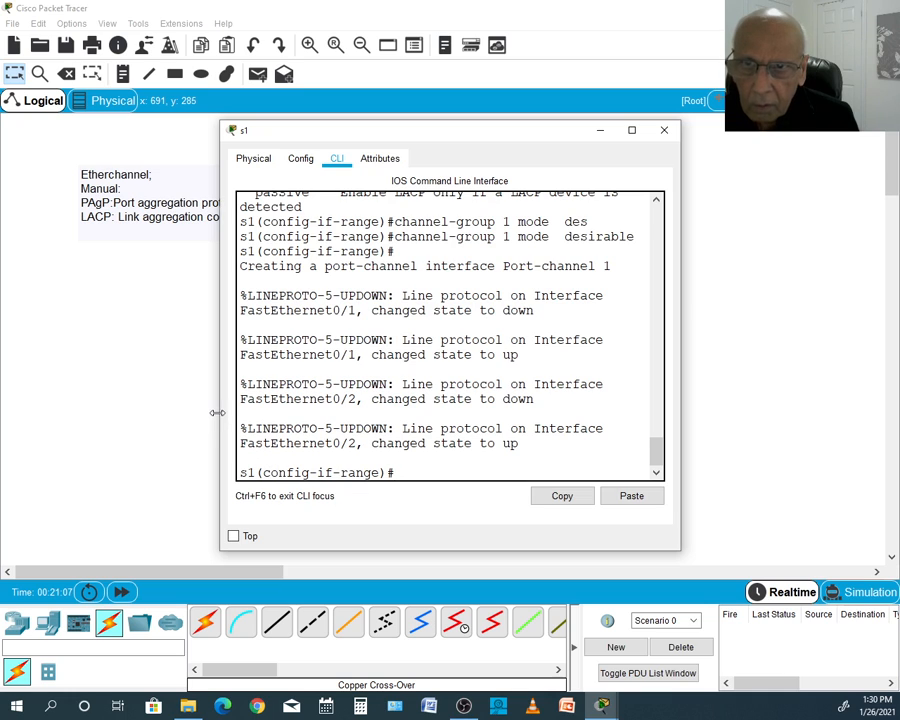
click(185, 373)
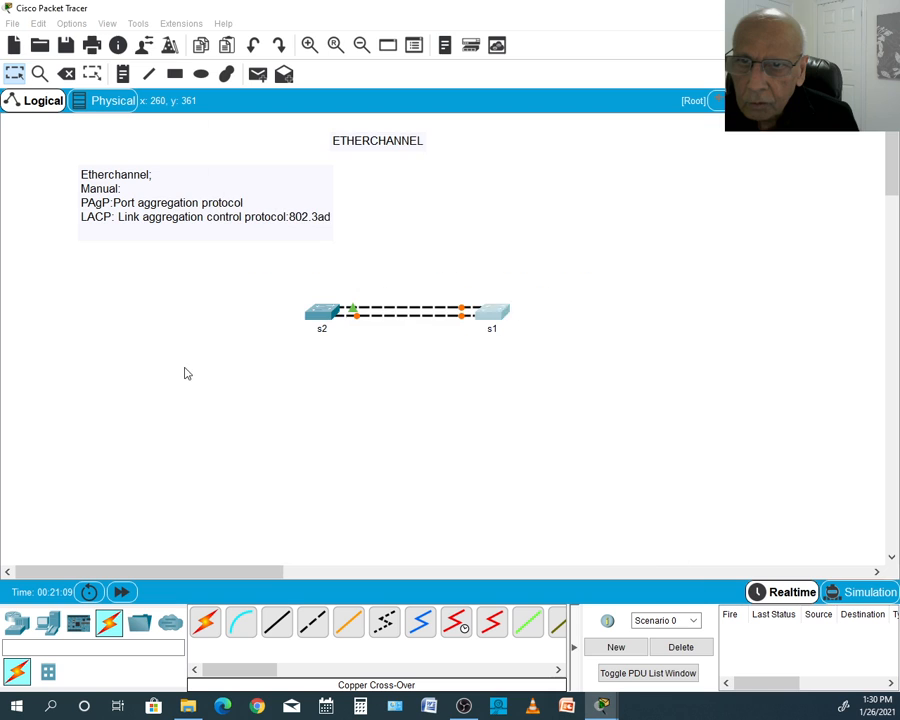
- Open switch s2's command line and enter global configuration mode
click(322, 311)
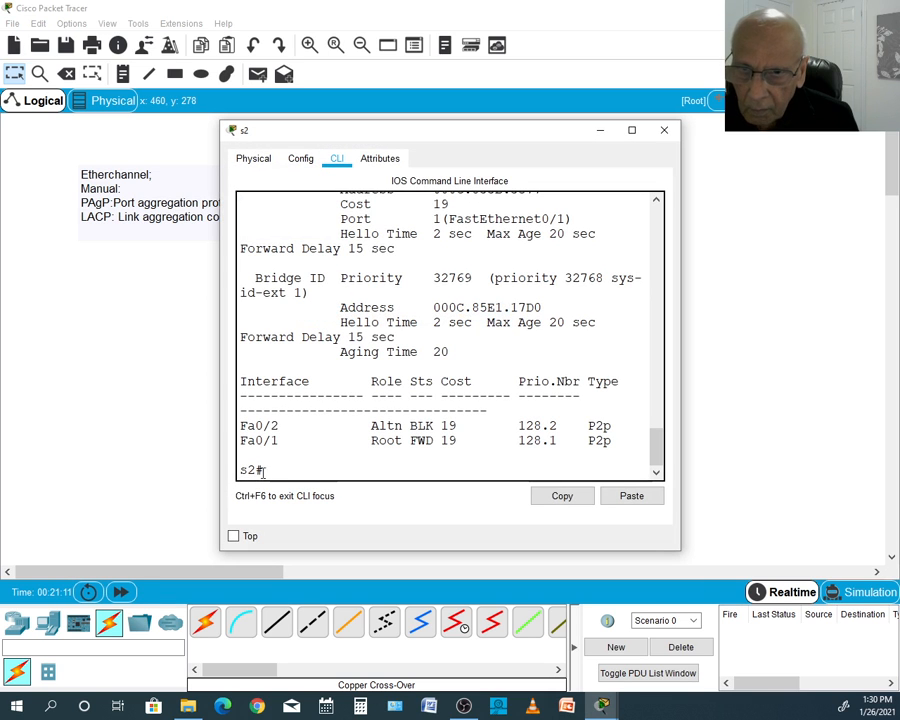
text(co)
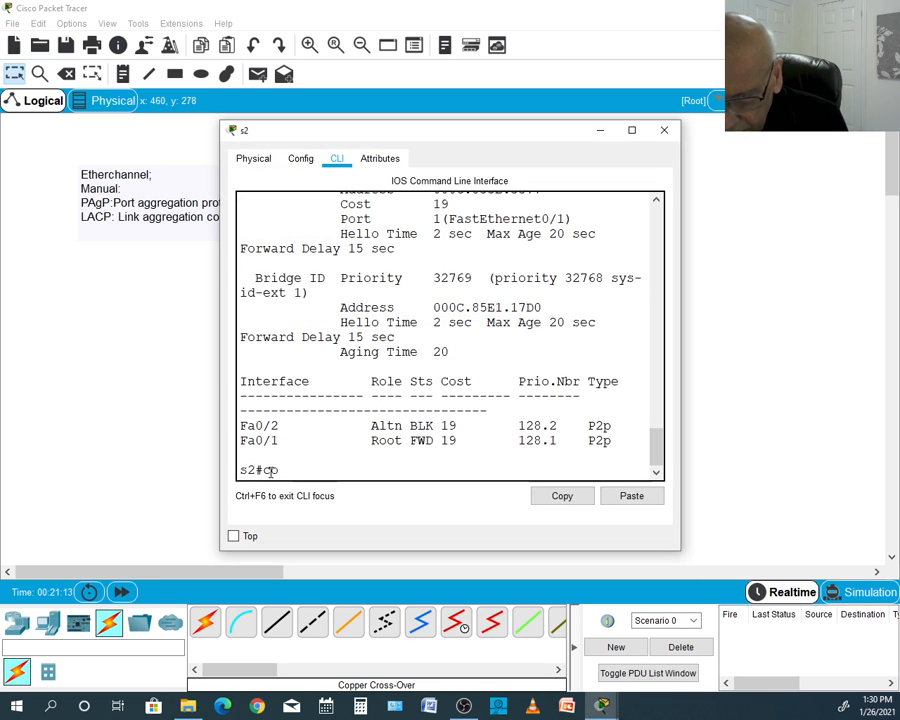
text(nfig)
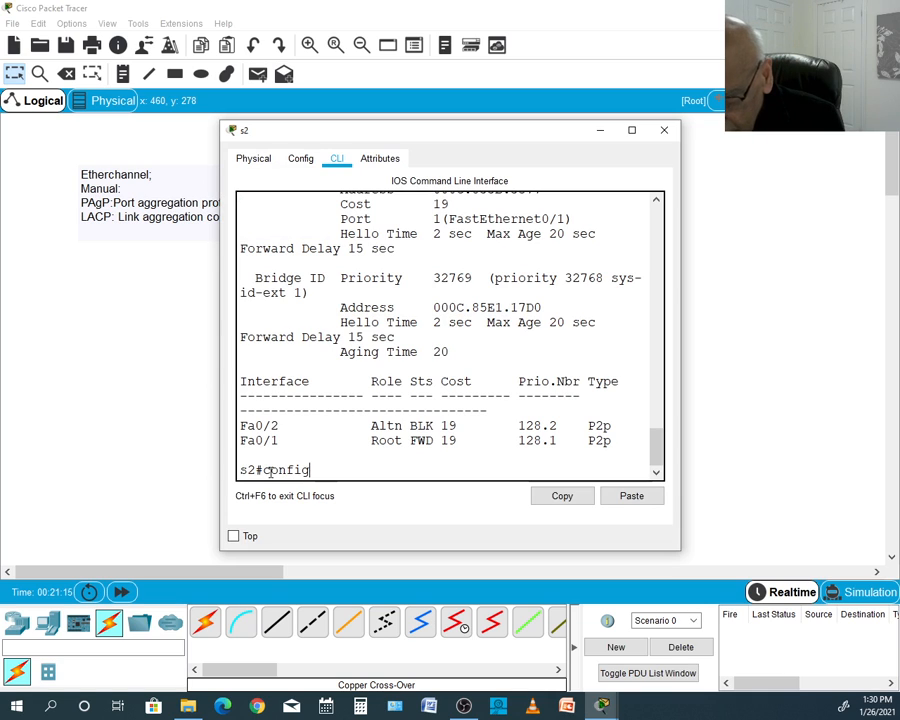
text( t)
key(Return)
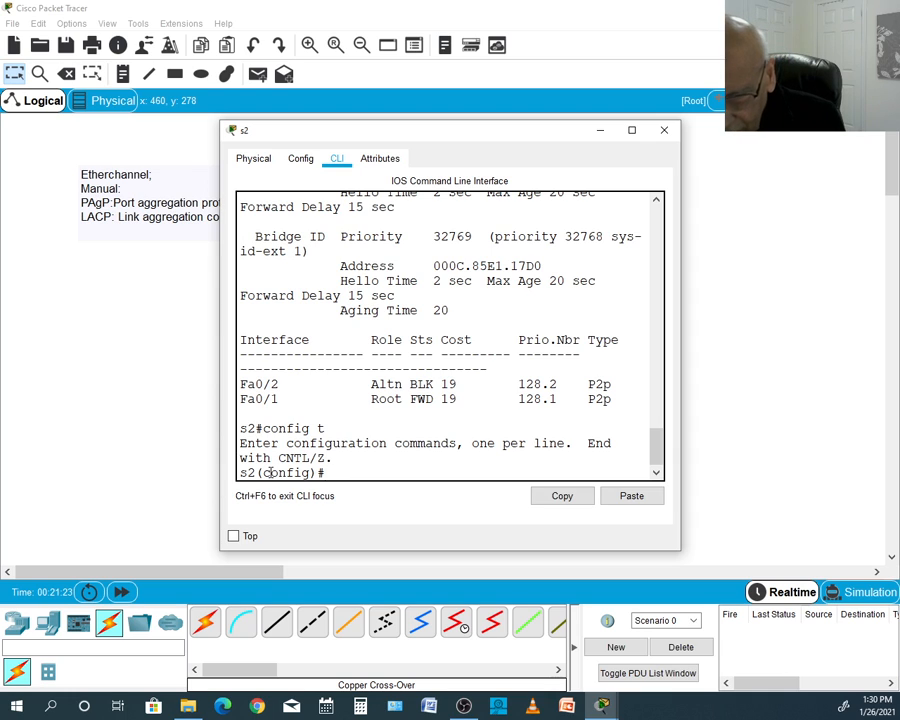
- Try to select s2's ports with the command int range int f0/1-2
text(int)
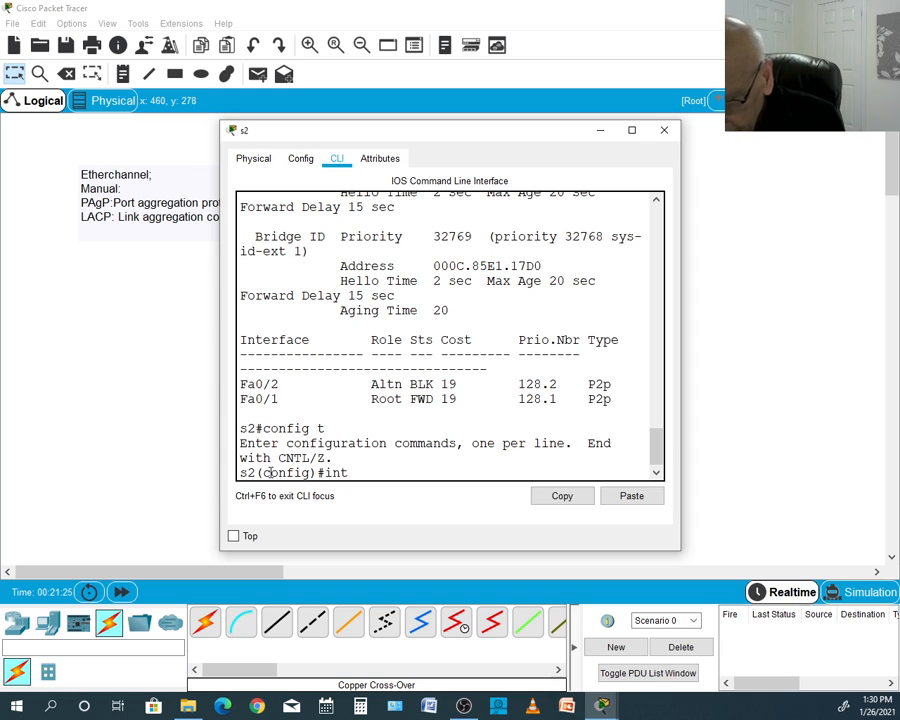
text( ra)
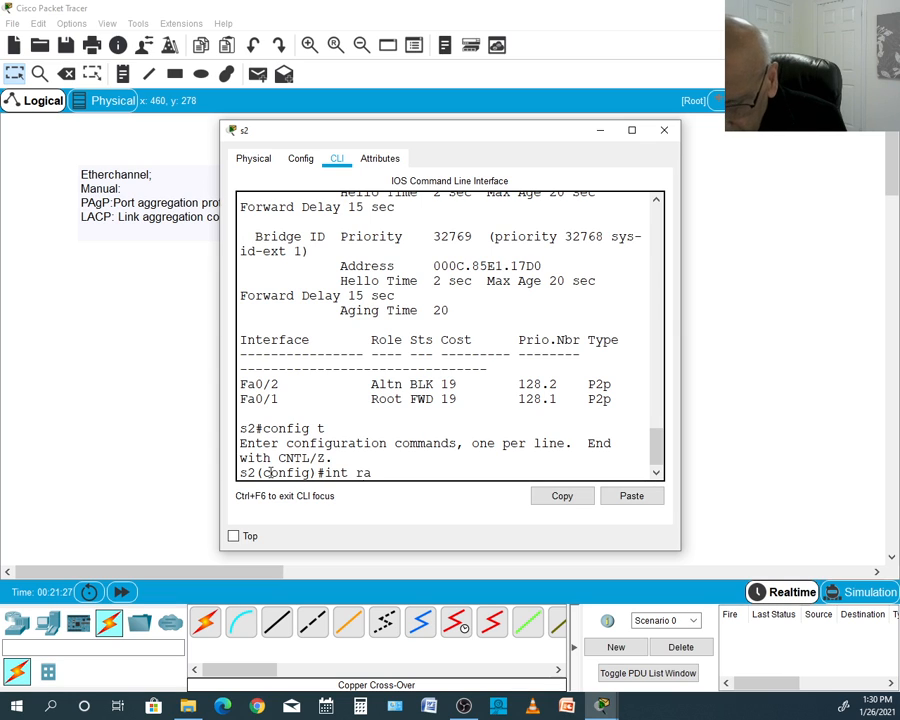
text(nge)
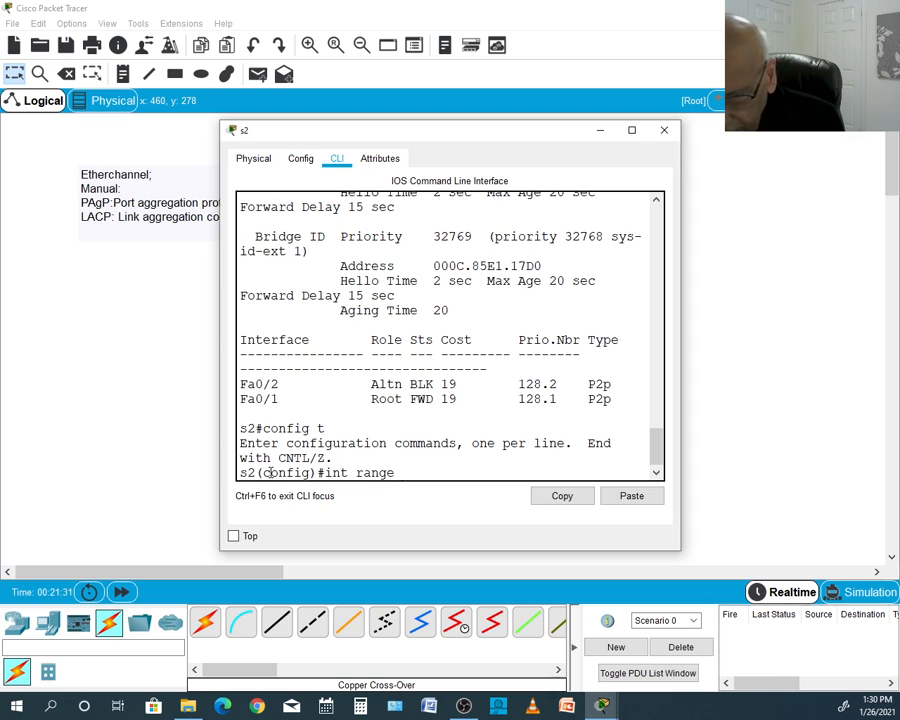
text( int)
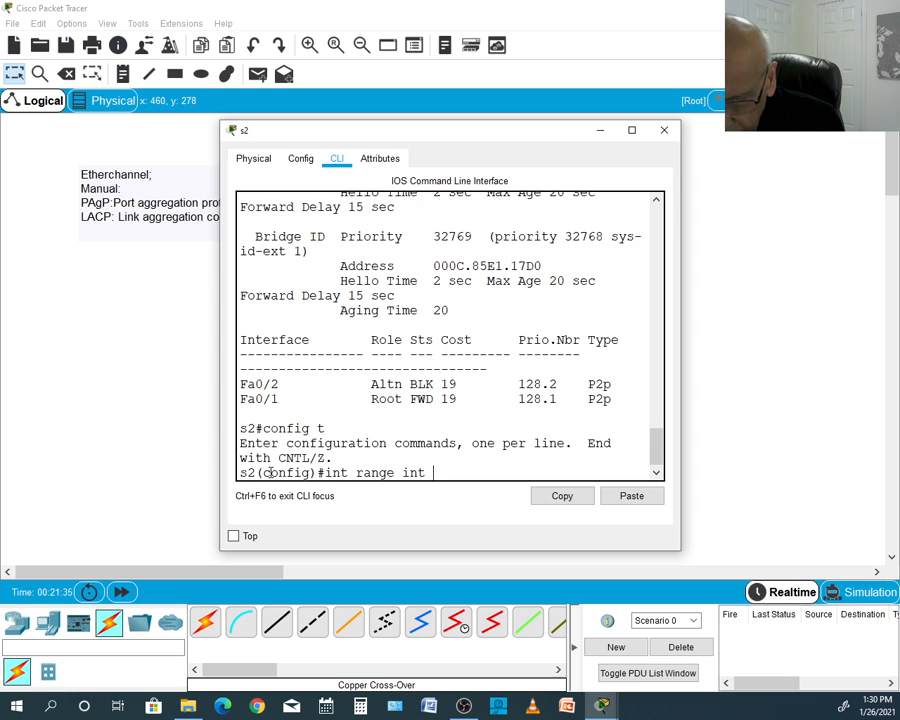
text( f0/1)
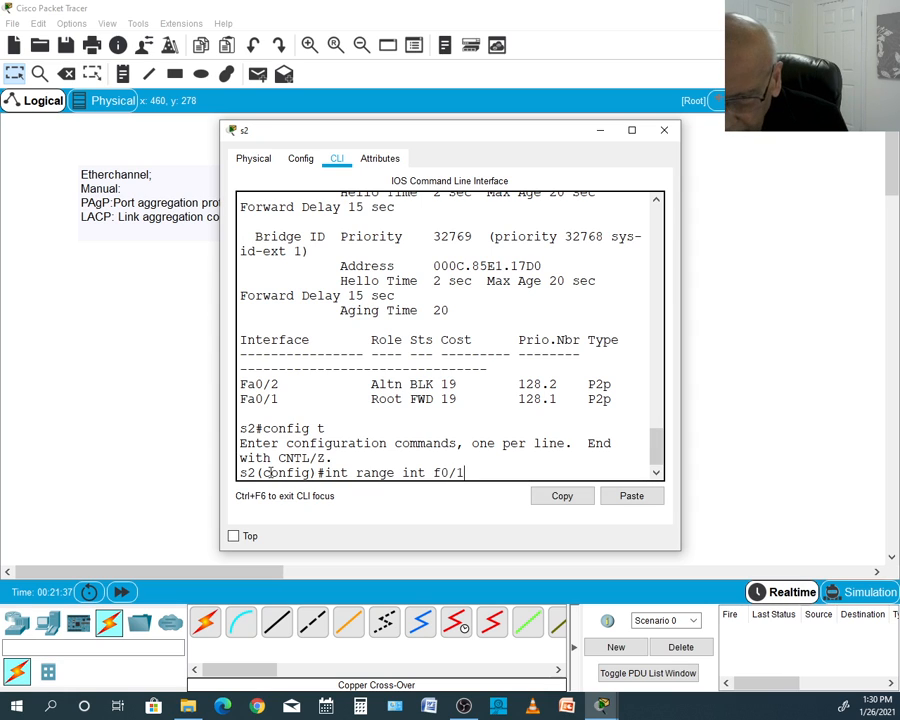
text(-2)
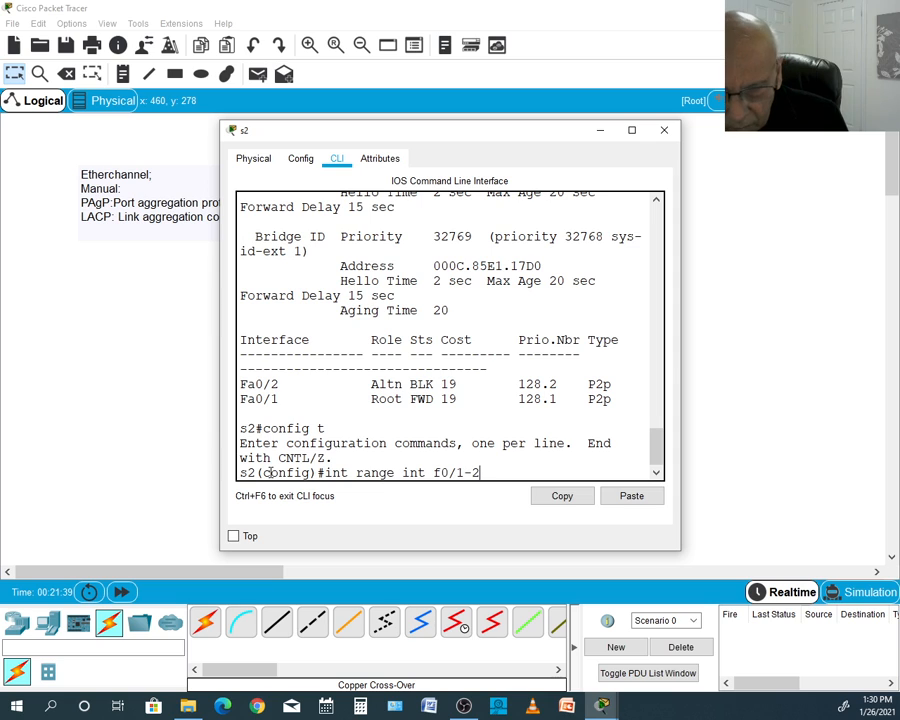
key(Return)
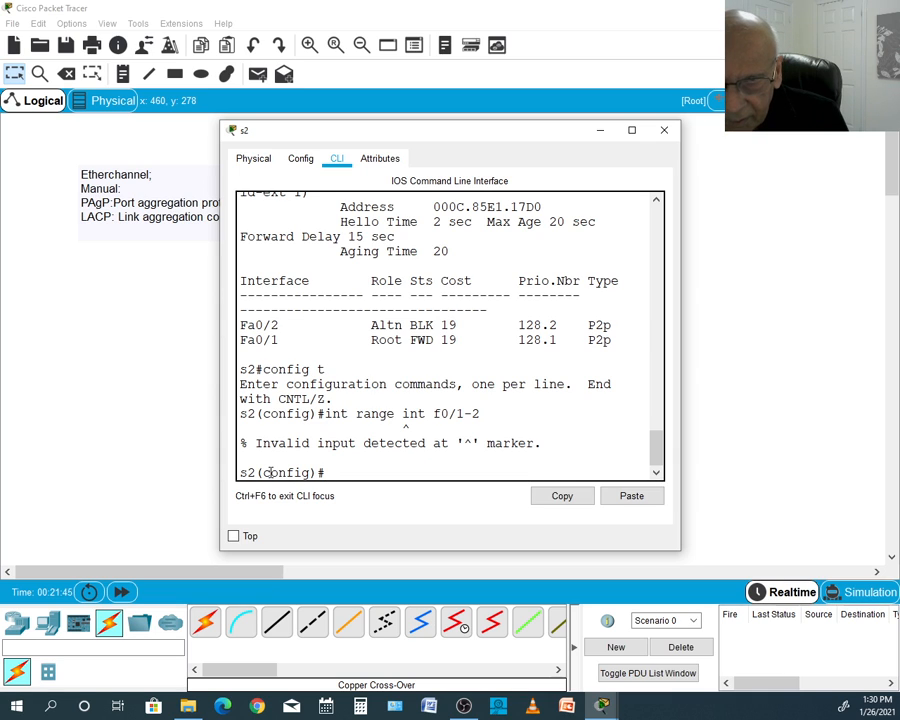
- Recall the range command, remove its extra int keyword, and enter interface range configuration for f0/1-2 on s2
key(Up)
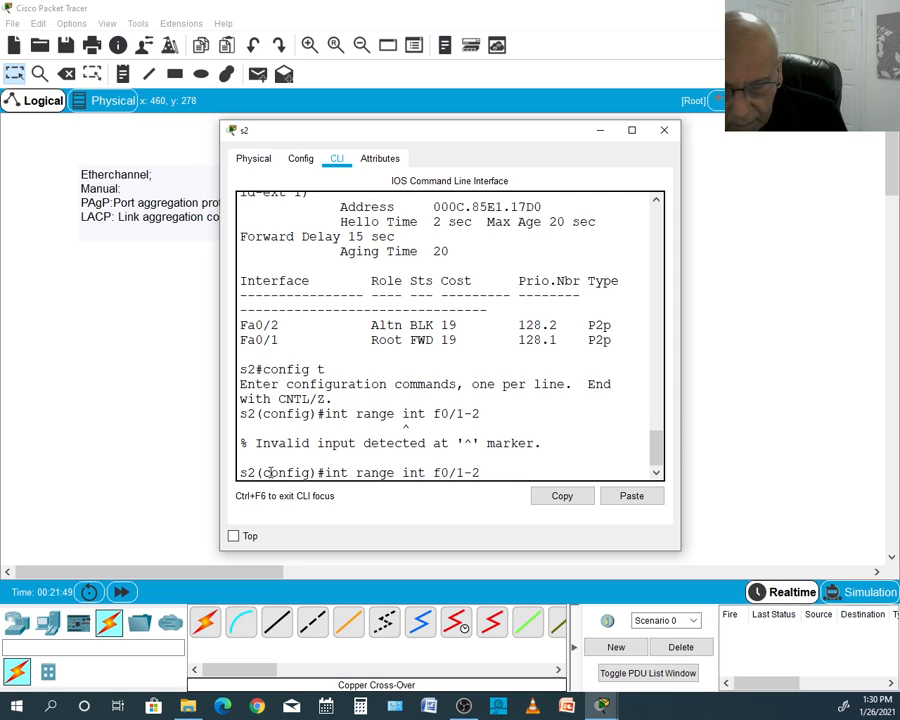
key(BackSpace)
key(BackSpace)
key(BackSpace)
key(BackSpace)
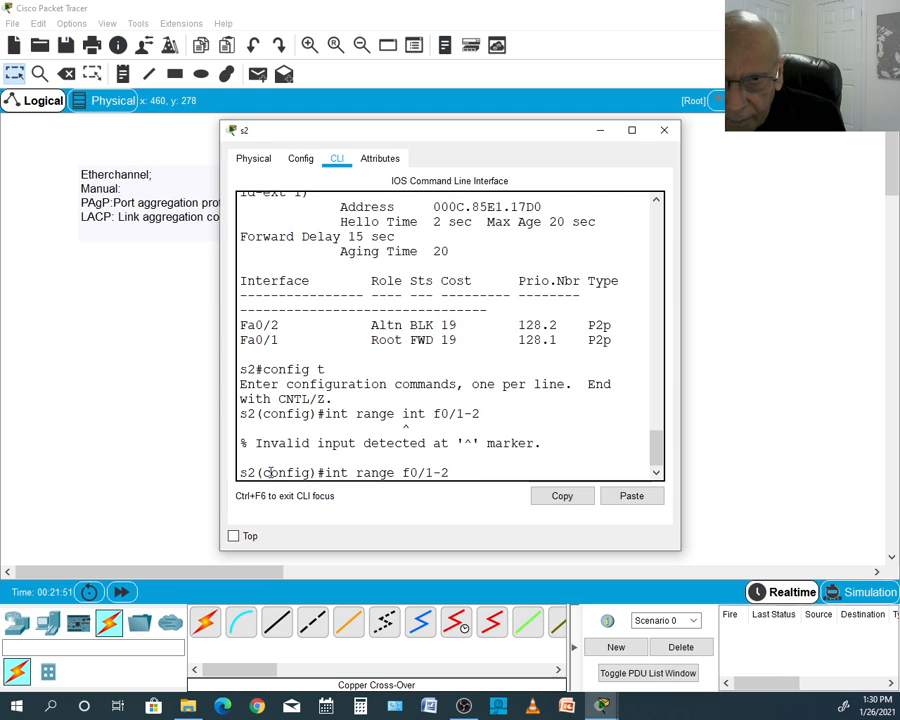
key(Return)
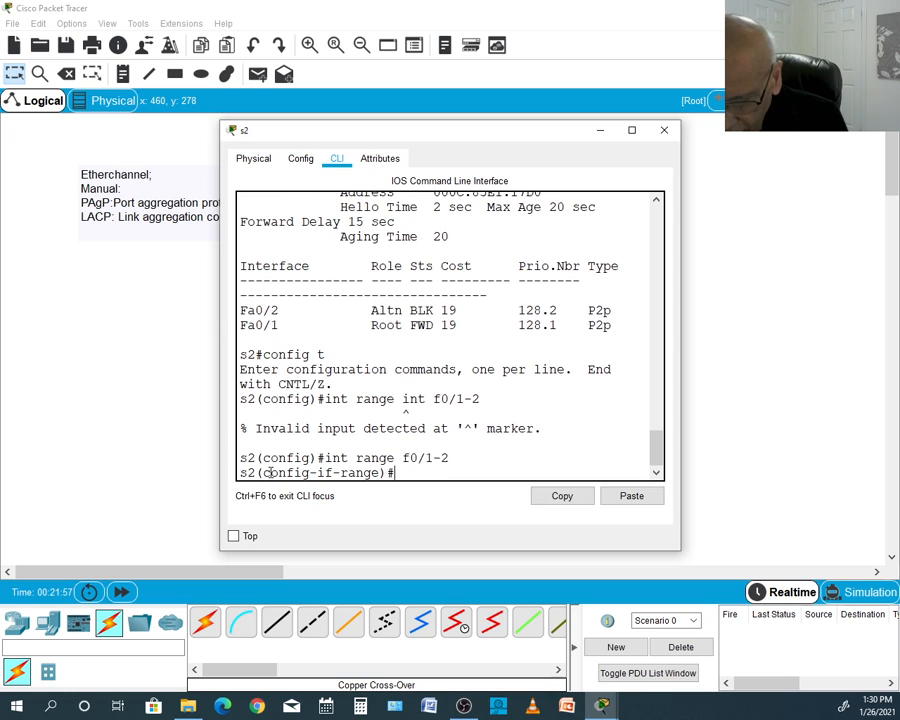
- Assign s2's port range f0/1-2 to channel group 1 in desirable mode and end the configuration session
text(cha)
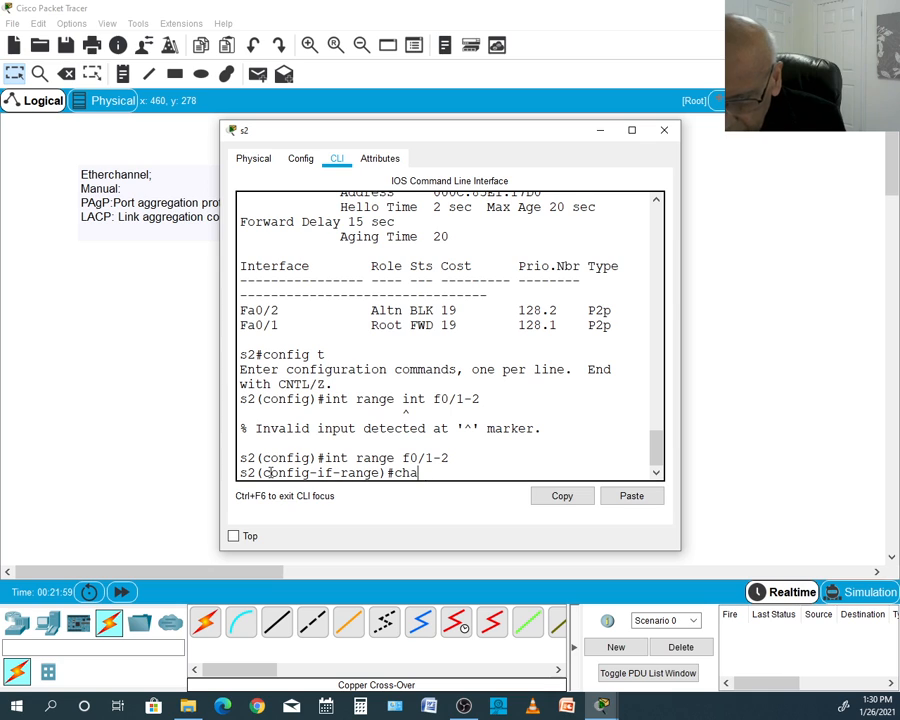
text(nnel-)
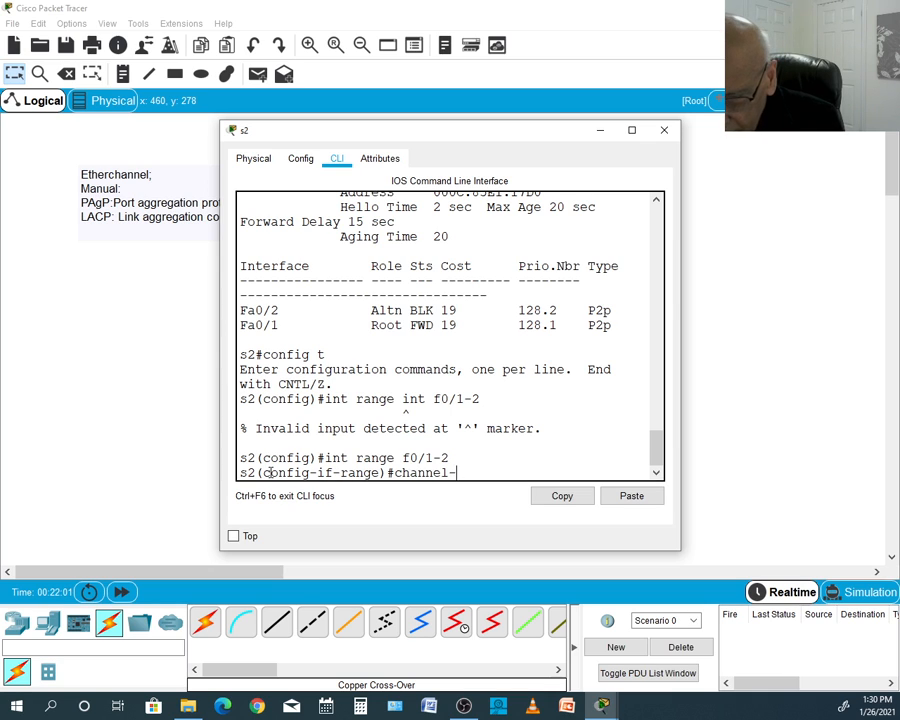
text(grou)
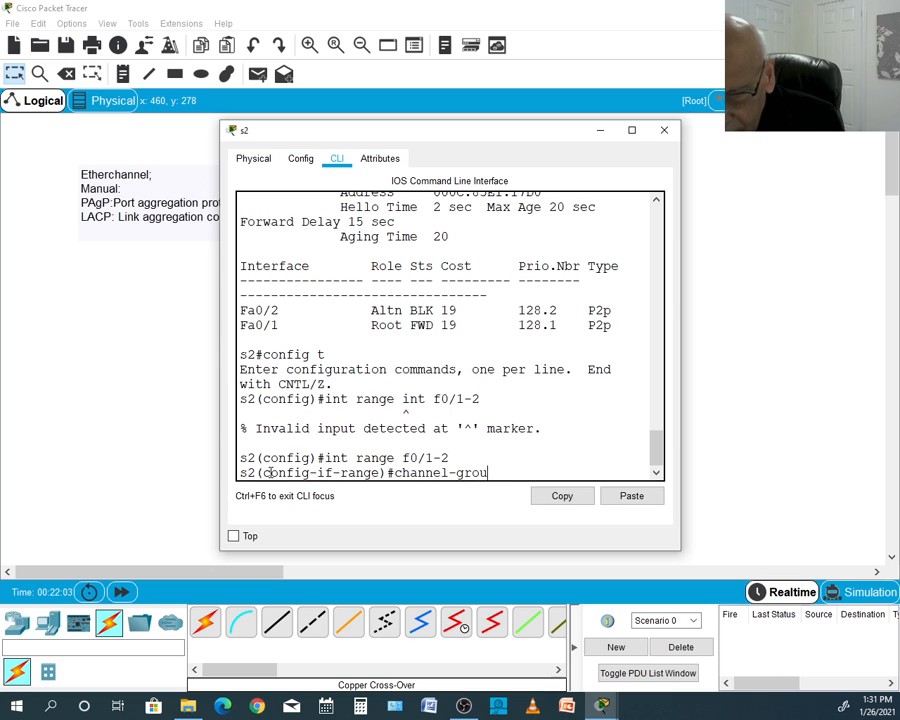
text(p)
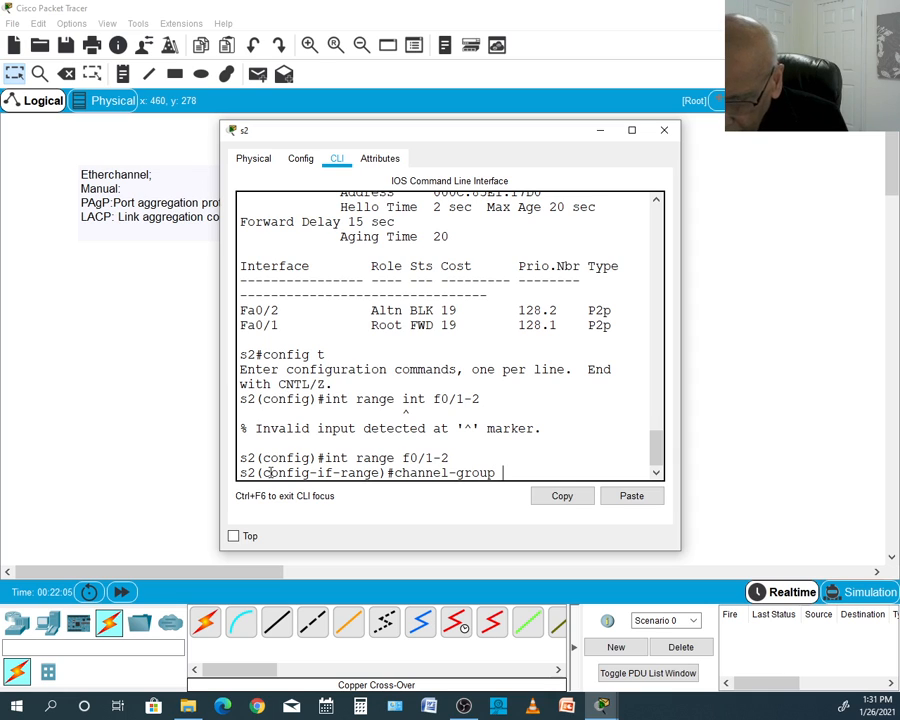
text( 1)
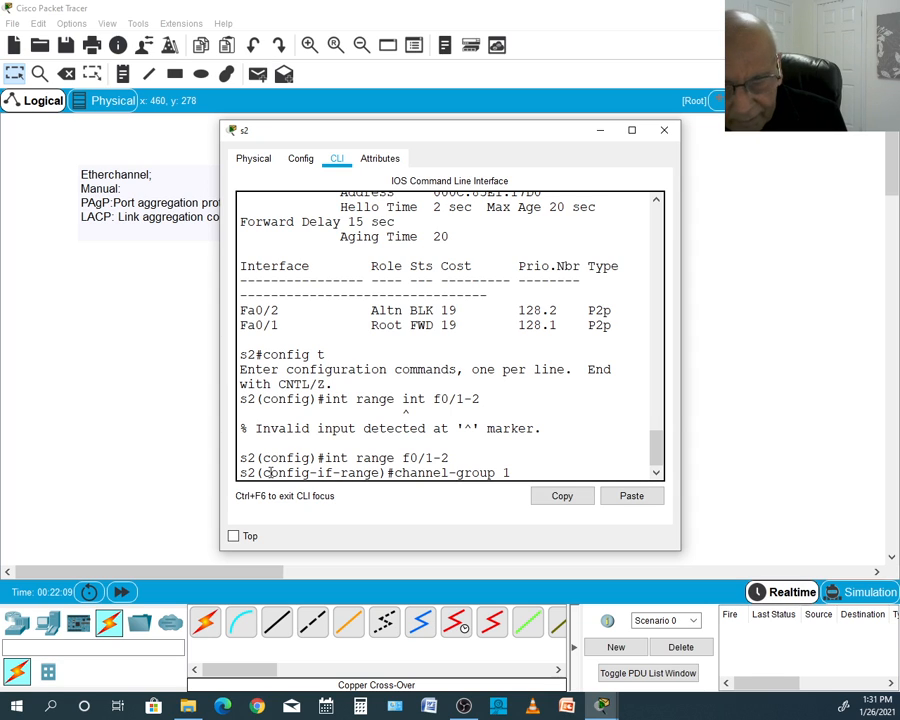
text( mode)
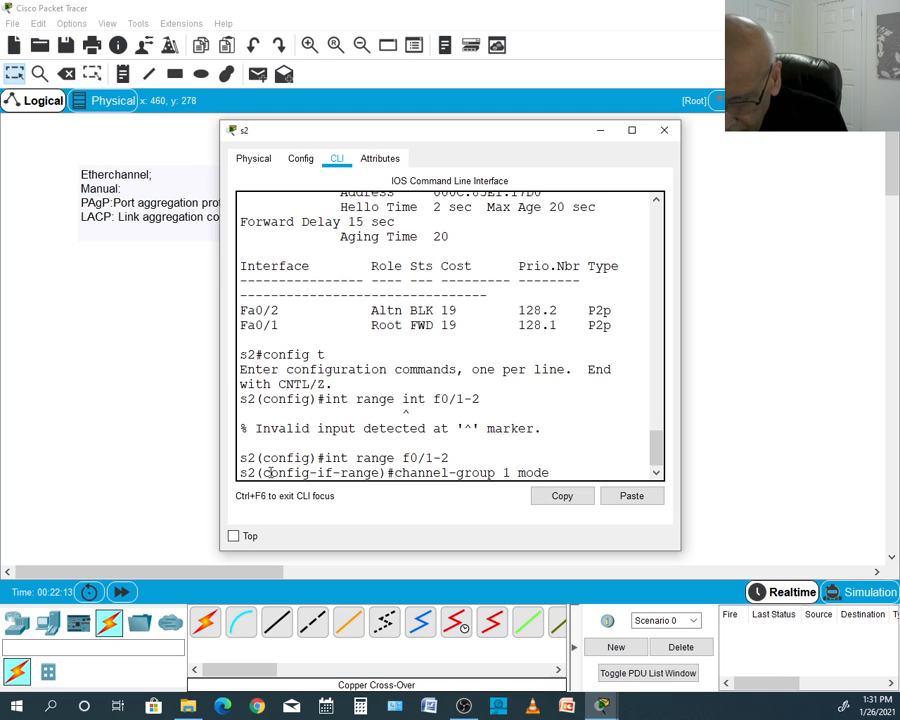
text( des)
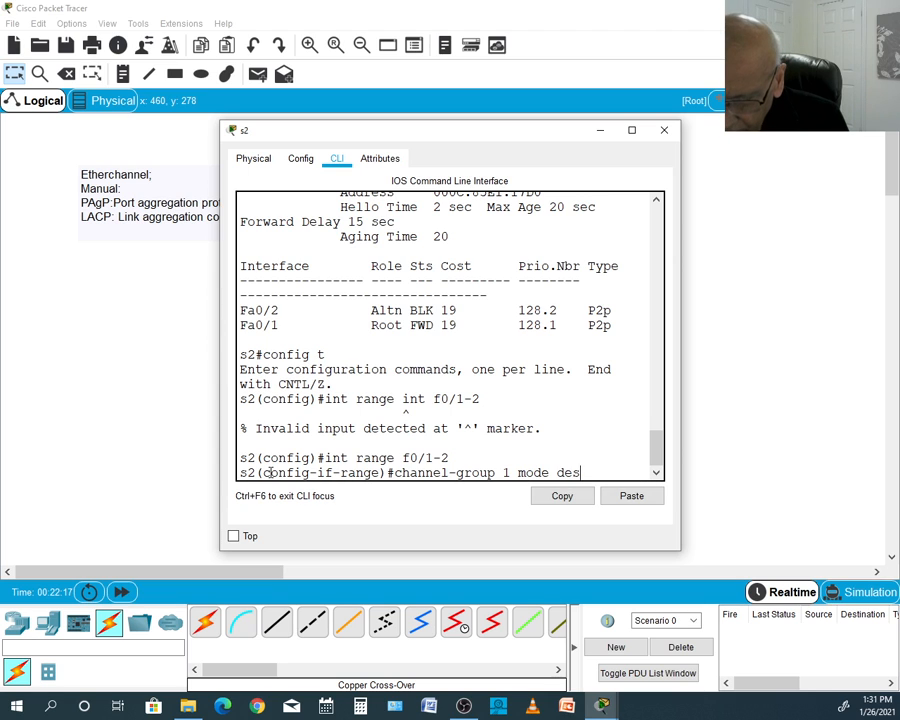
key(Tab)
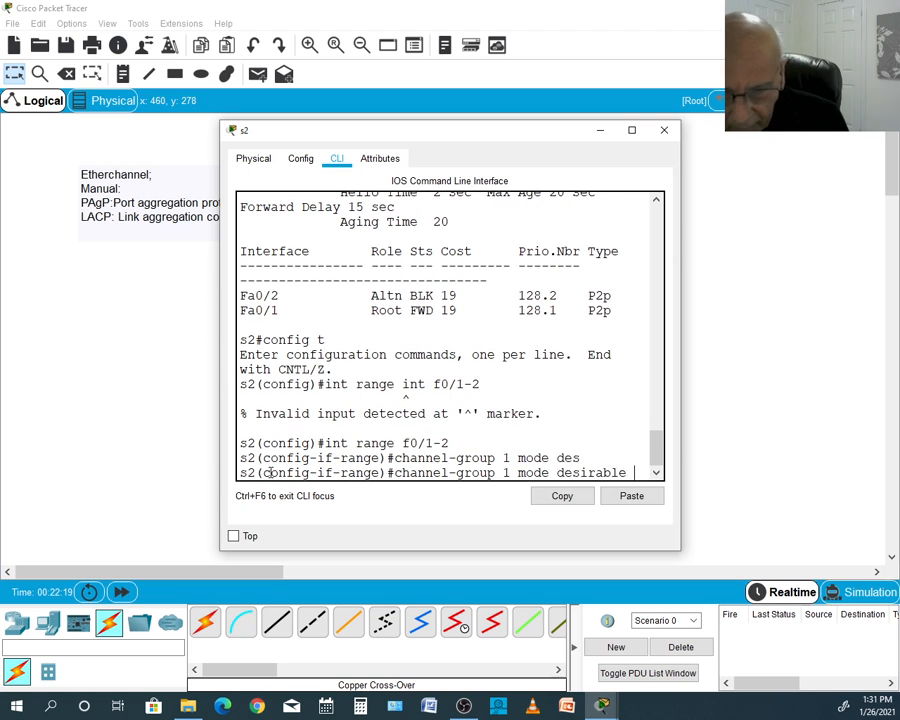
key(Return)
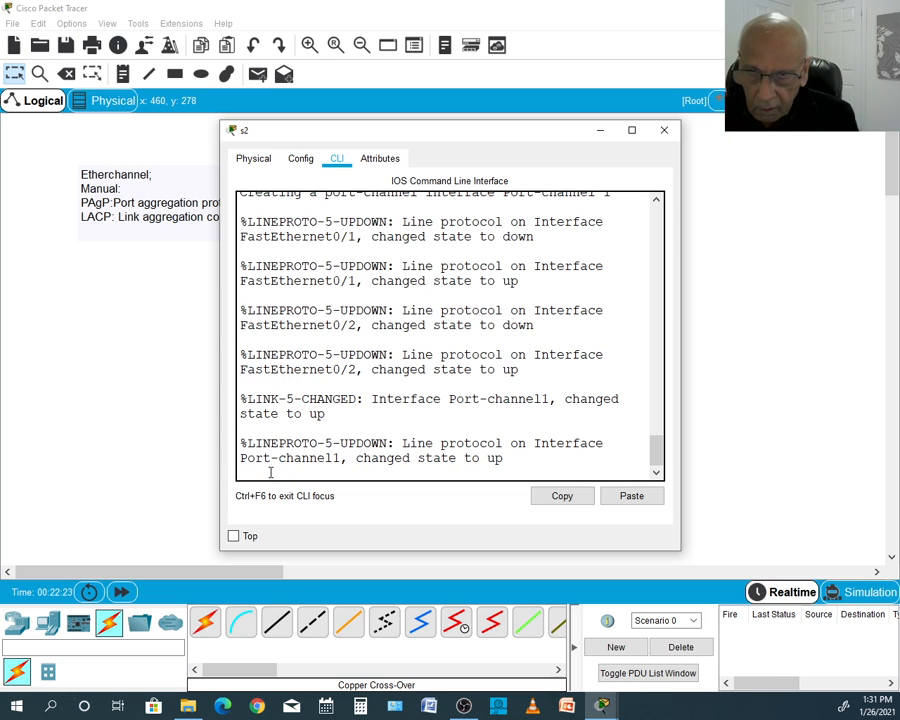
key(Return)
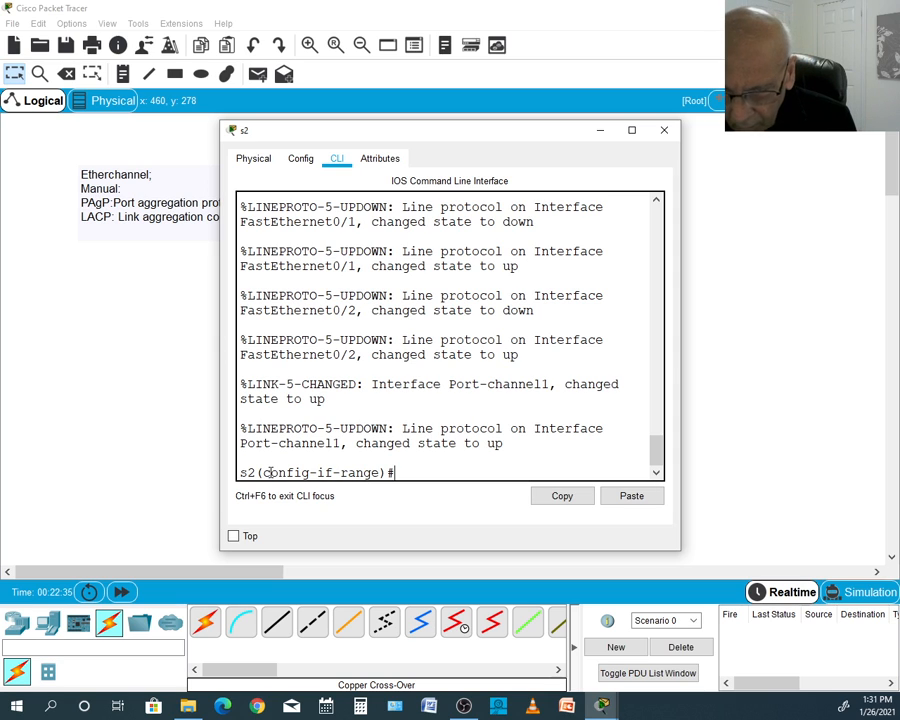
text(end)
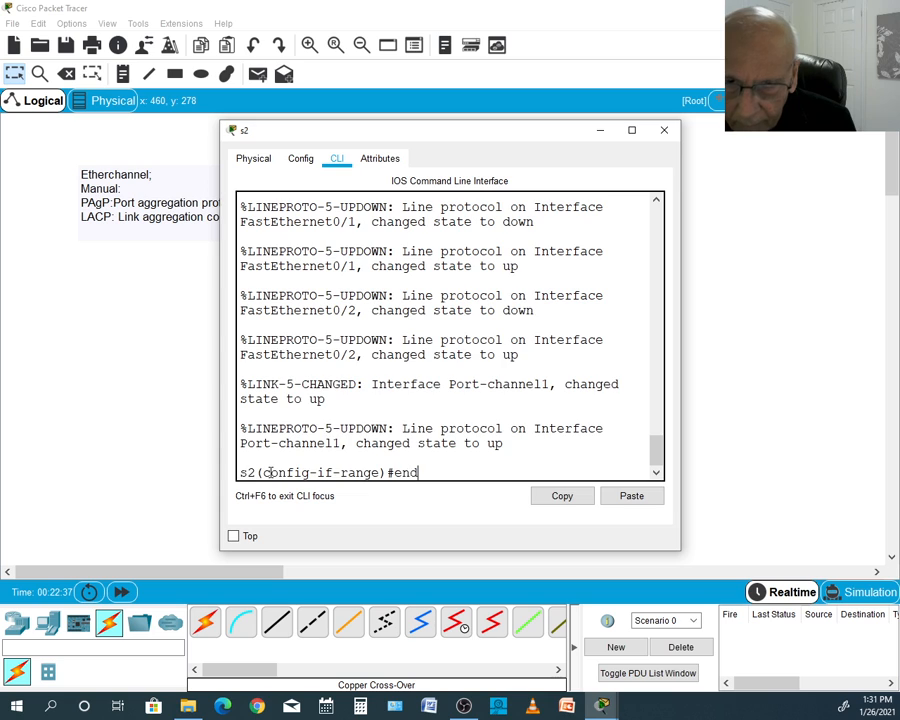
key(Return)
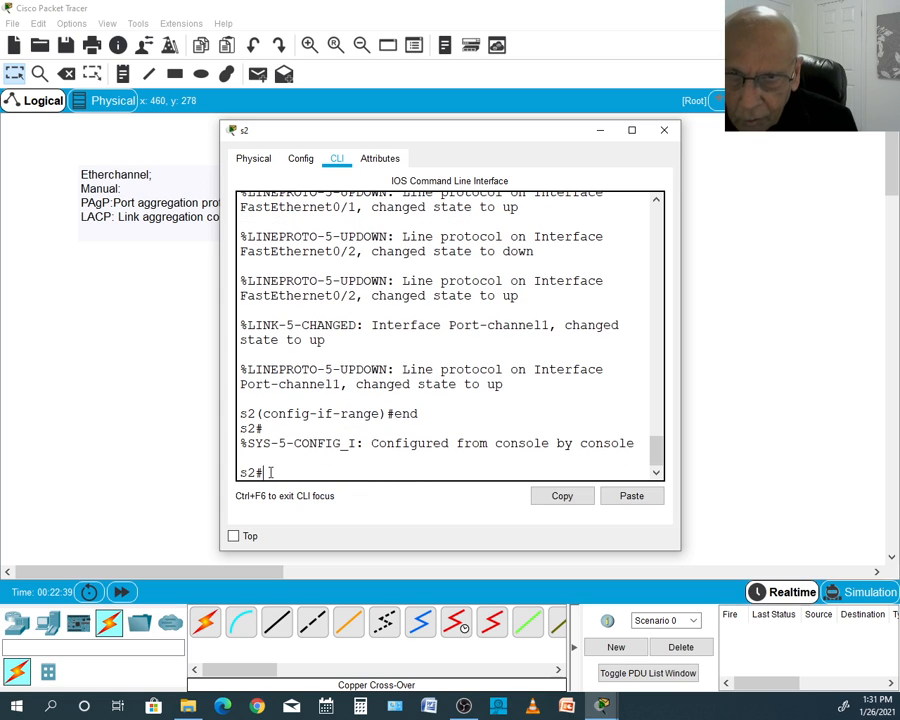
- Display the EtherChannel summary on s2 with show etherchannel summary
text(show)
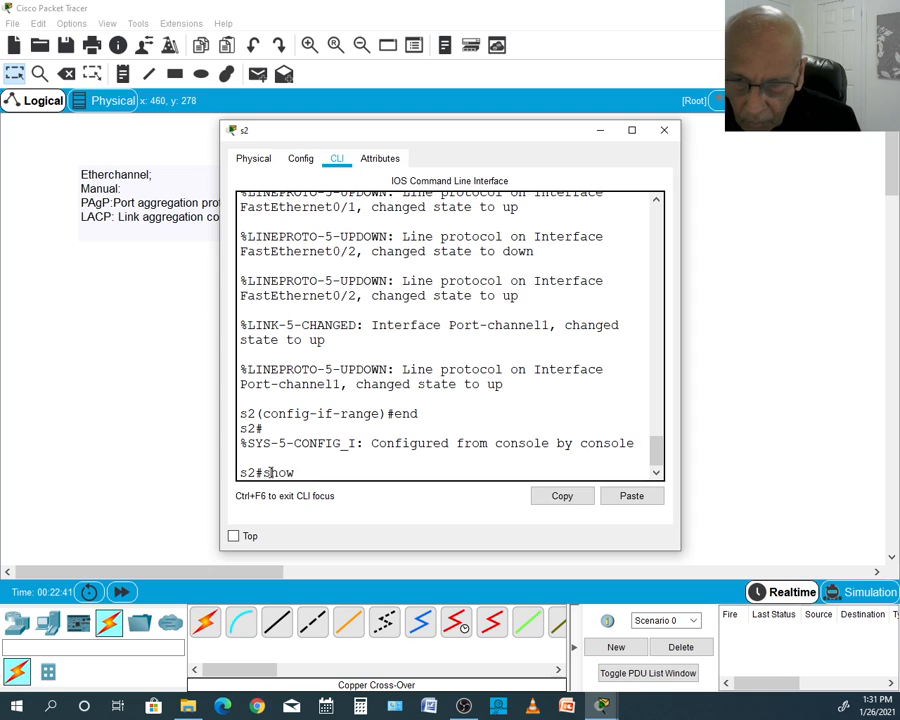
text( eth)
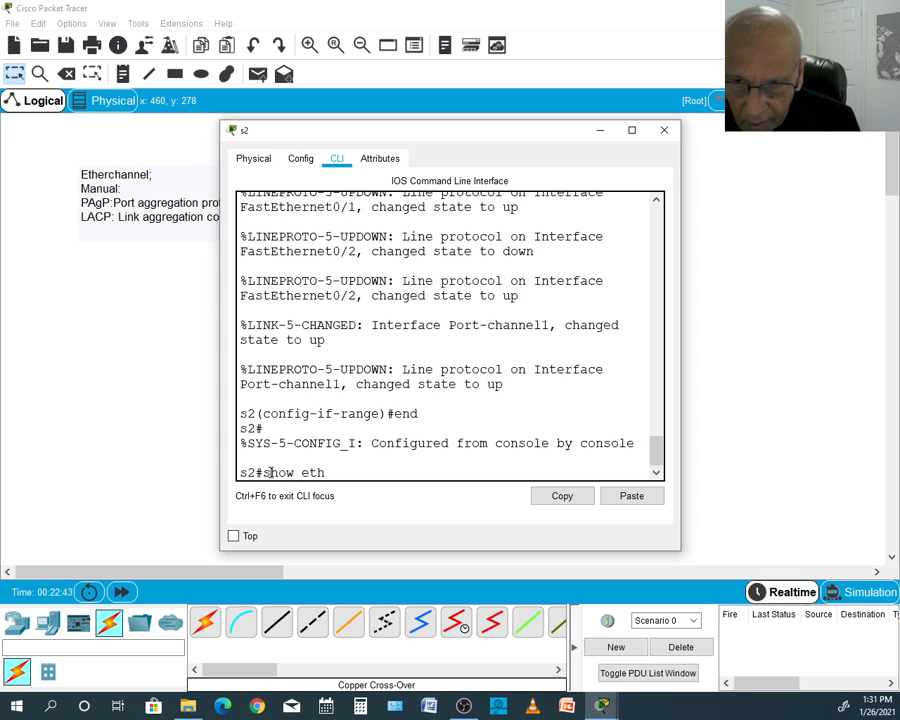
text(ercahann)
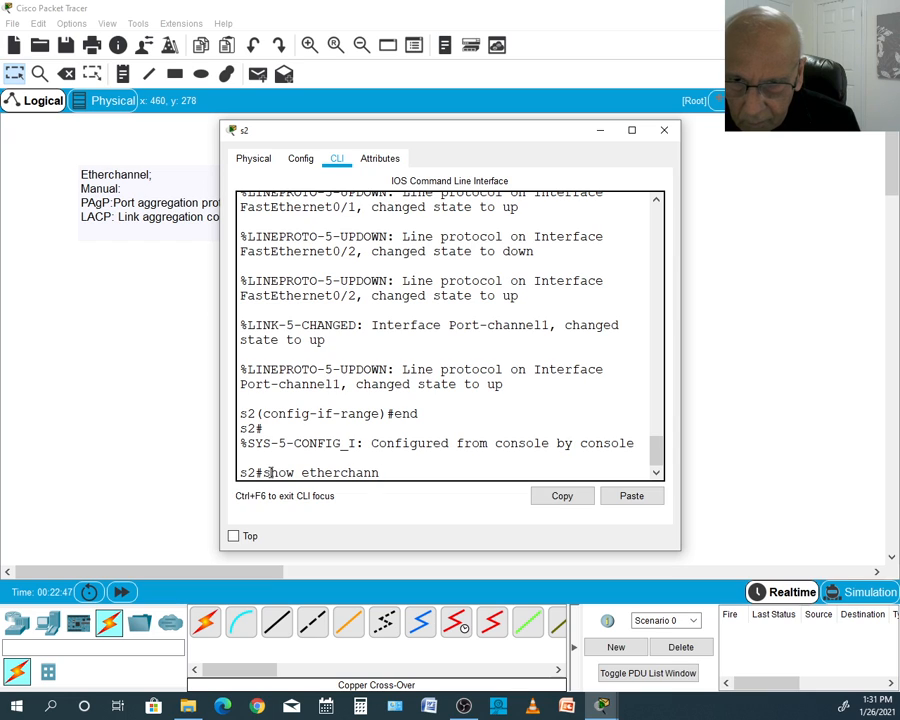
text(el summar)
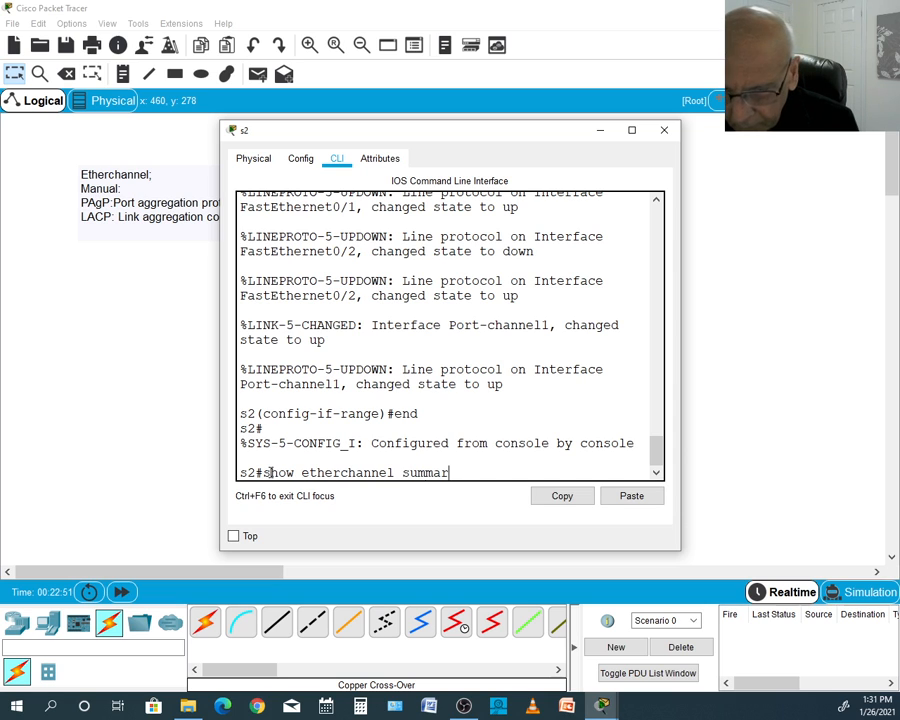
text(y)
key(Return)
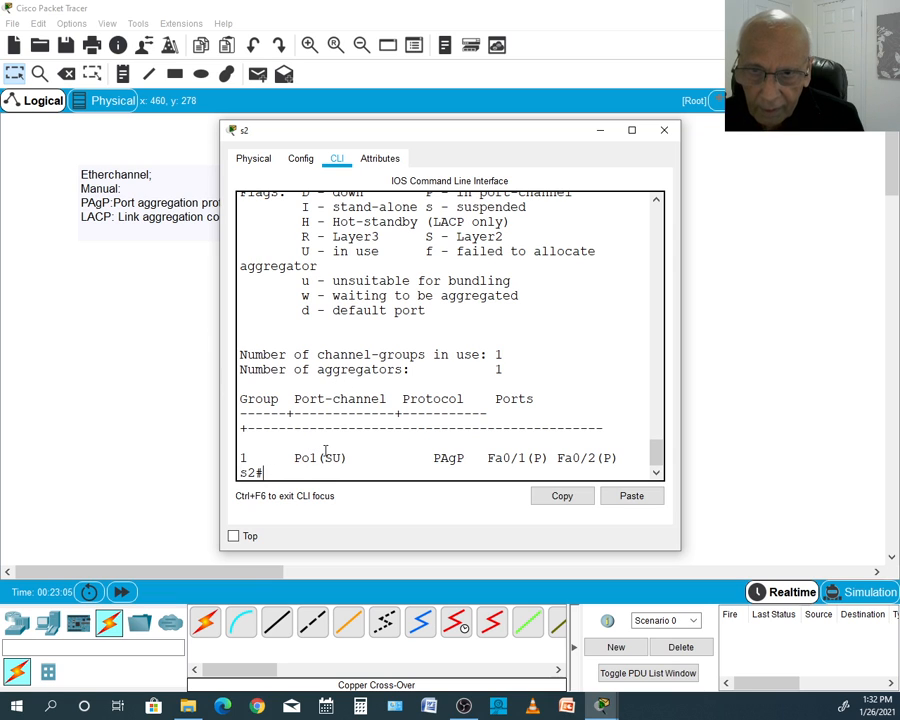
- Examine the summary in an enlarged s2 console, highlighting the S - Layer2 and in use flag descriptions, and restore the window size
click(632, 131)
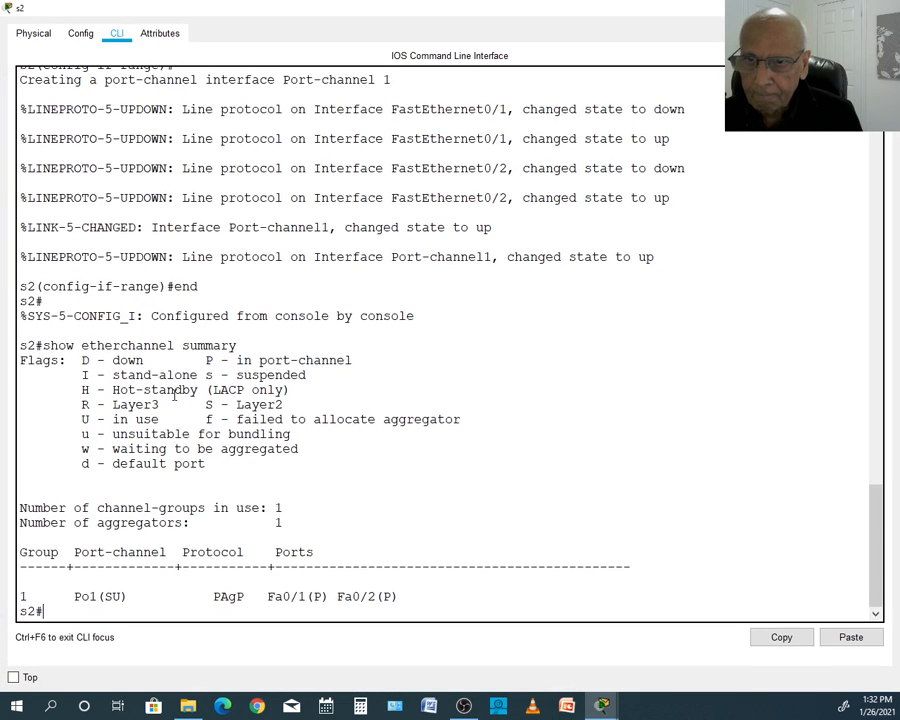
drag(206, 404, 284, 405)
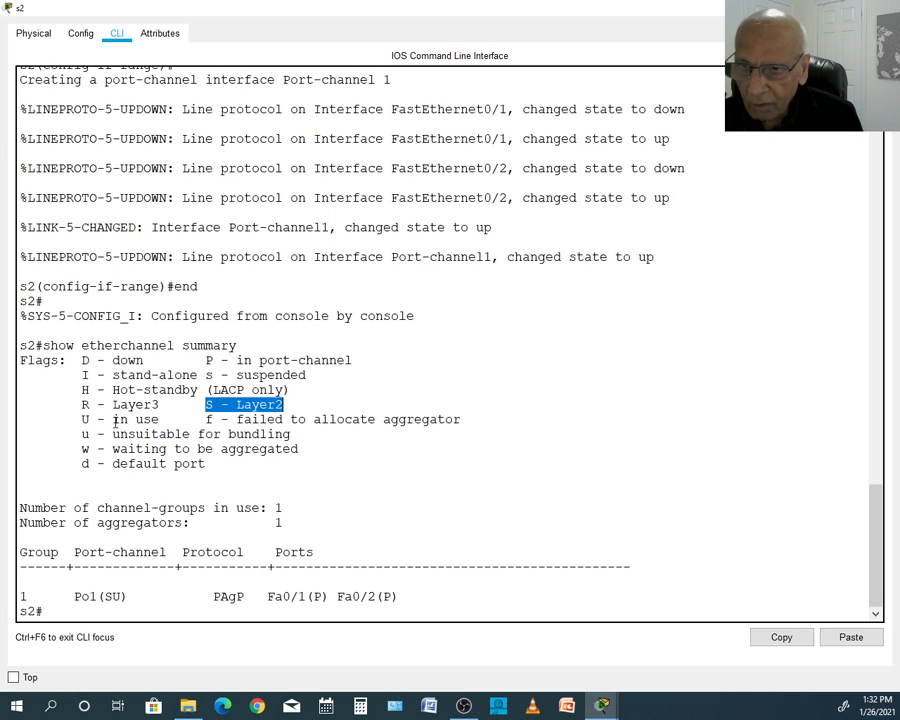
drag(113, 419, 156, 419)
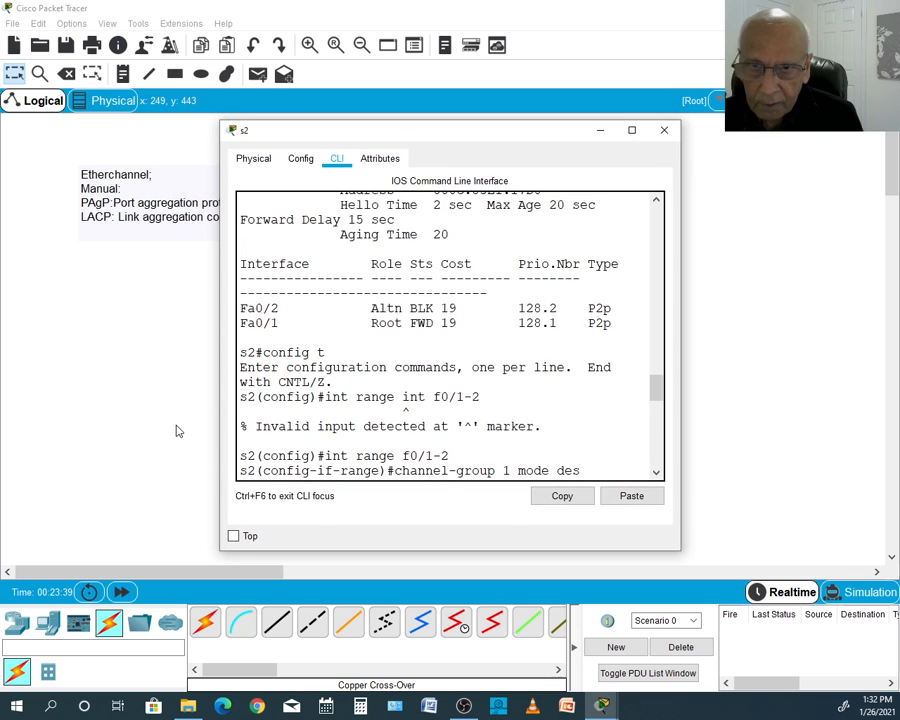
click(176, 431)
click(324, 312)
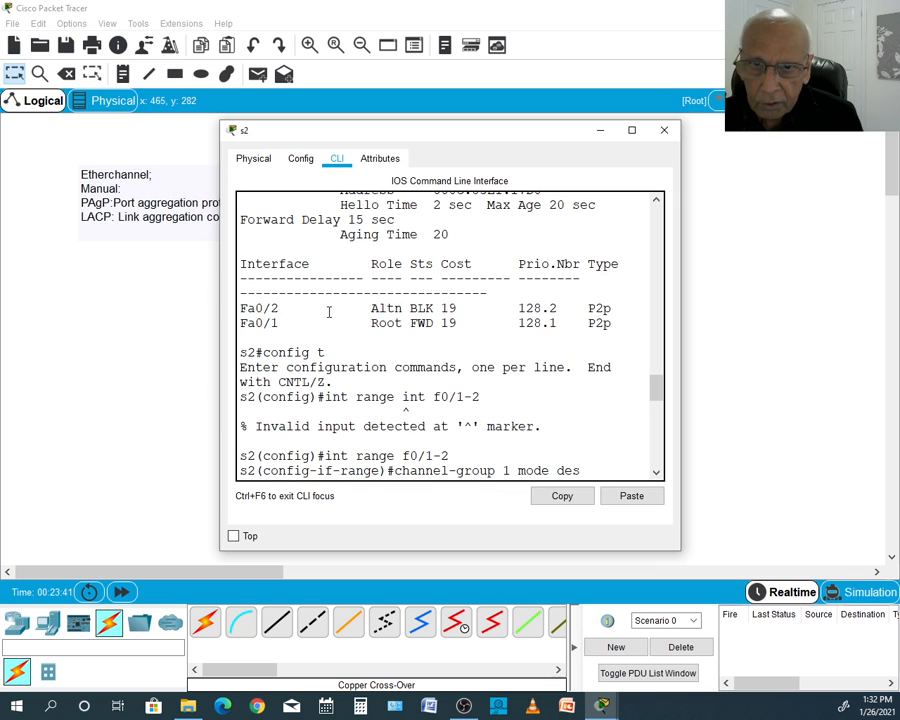
- Close the s2 console, open the s1 console and end its interface range configuration session
drag(655, 388, 657, 453)
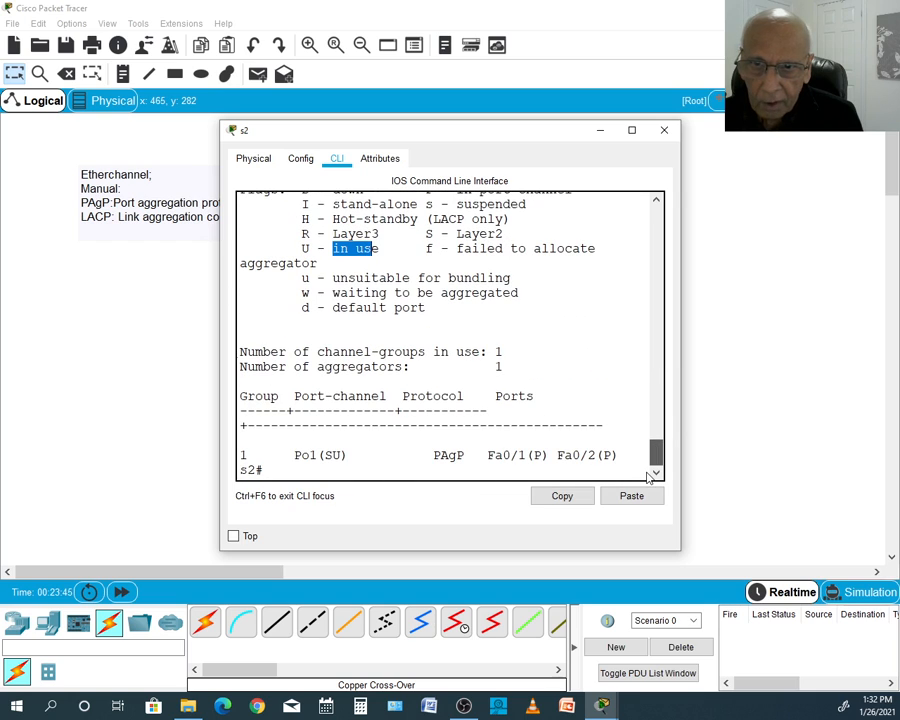
click(665, 131)
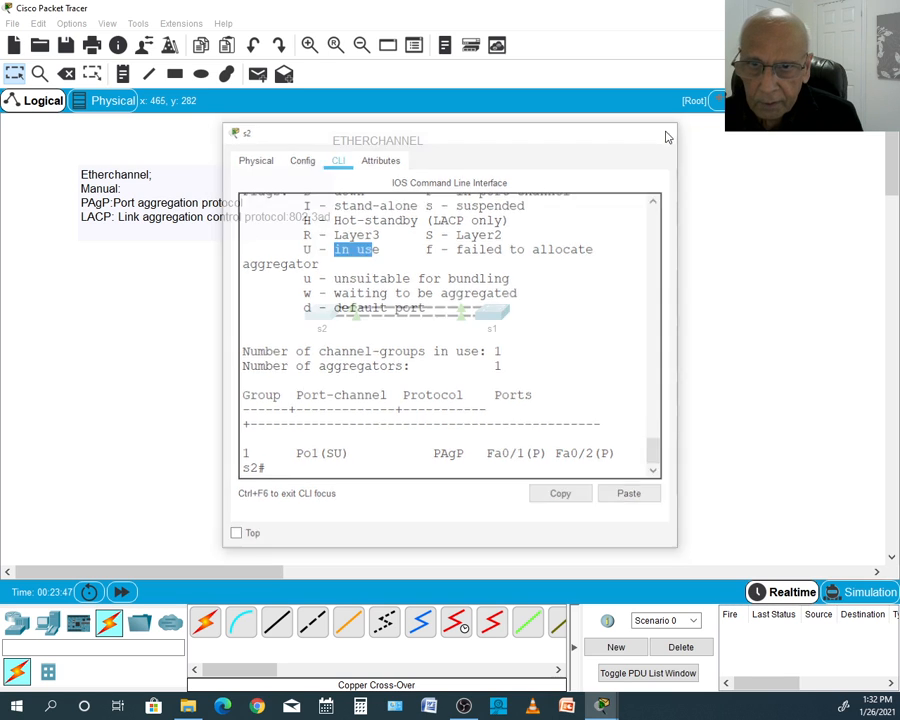
click(482, 313)
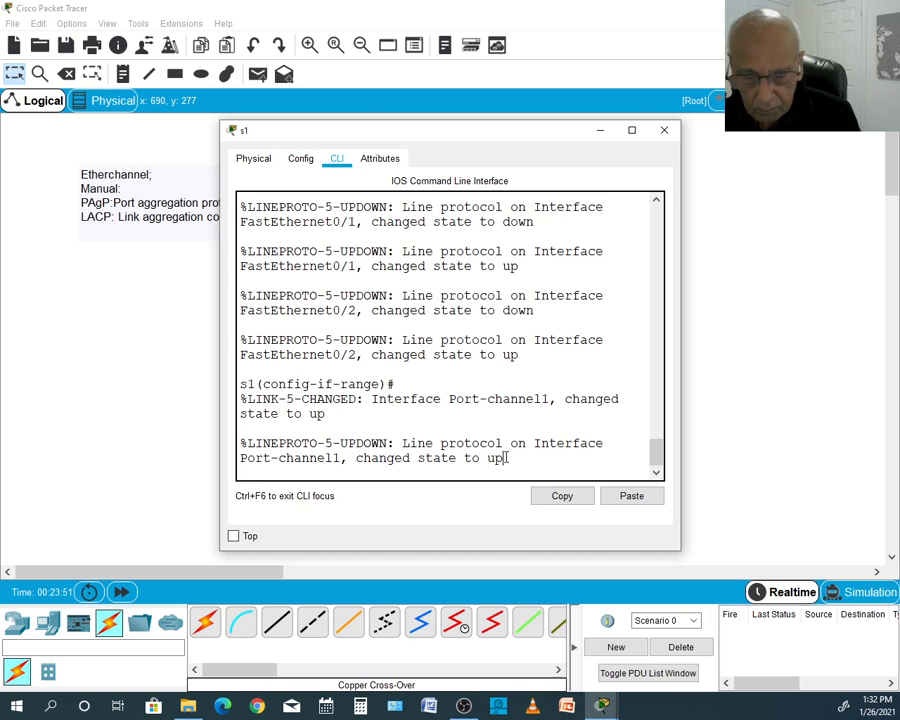
key(Return)
key(Return)
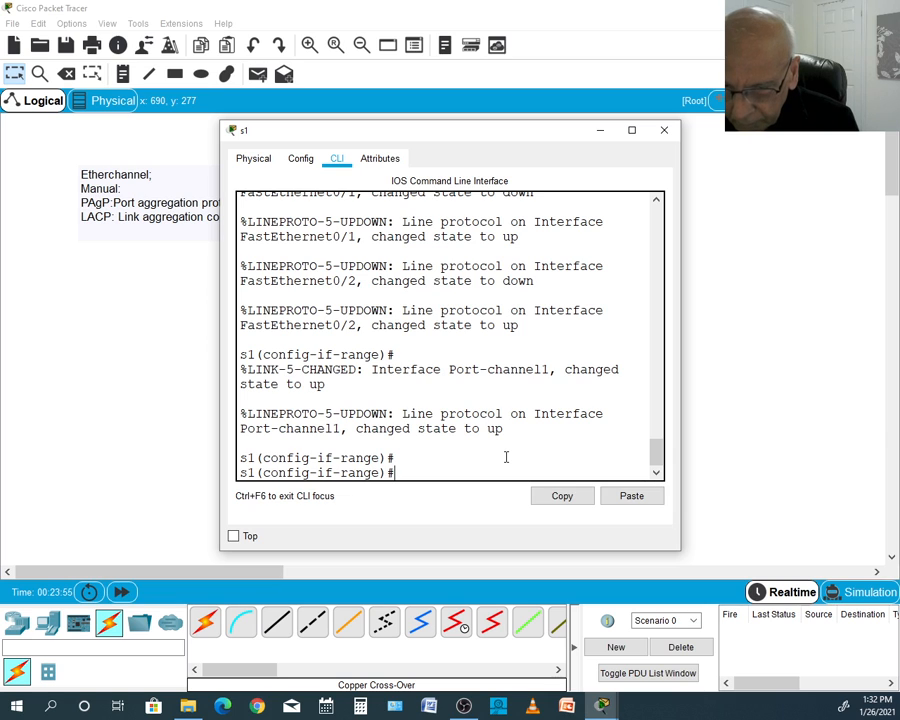
text(end)
key(Return)
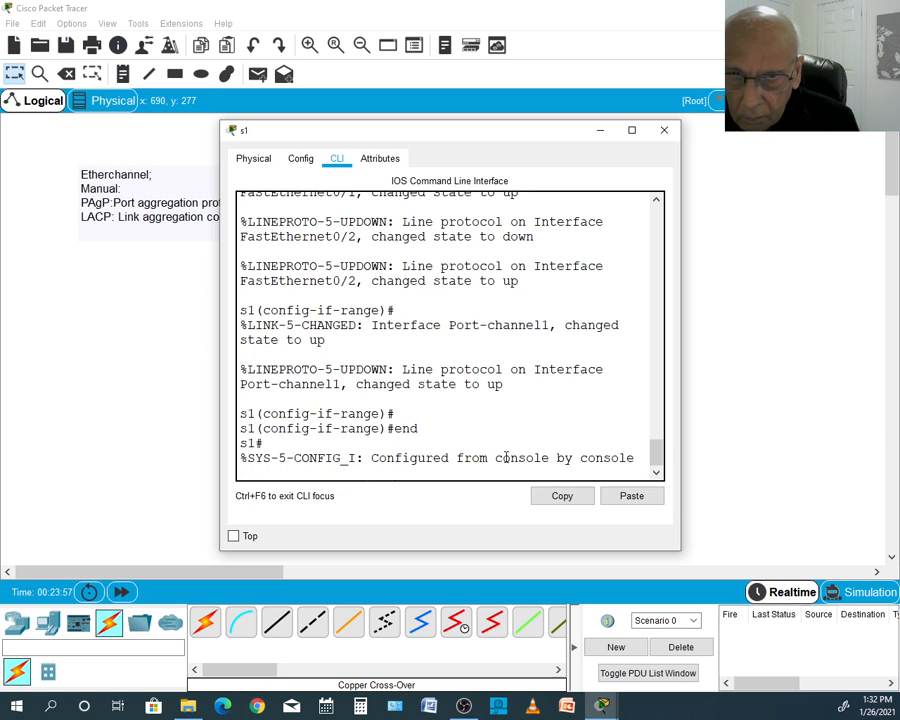
- Display the EtherChannel summary on s1 with show etherchannel summary and review its flags and port-channel entry
key(Return)
text(show)
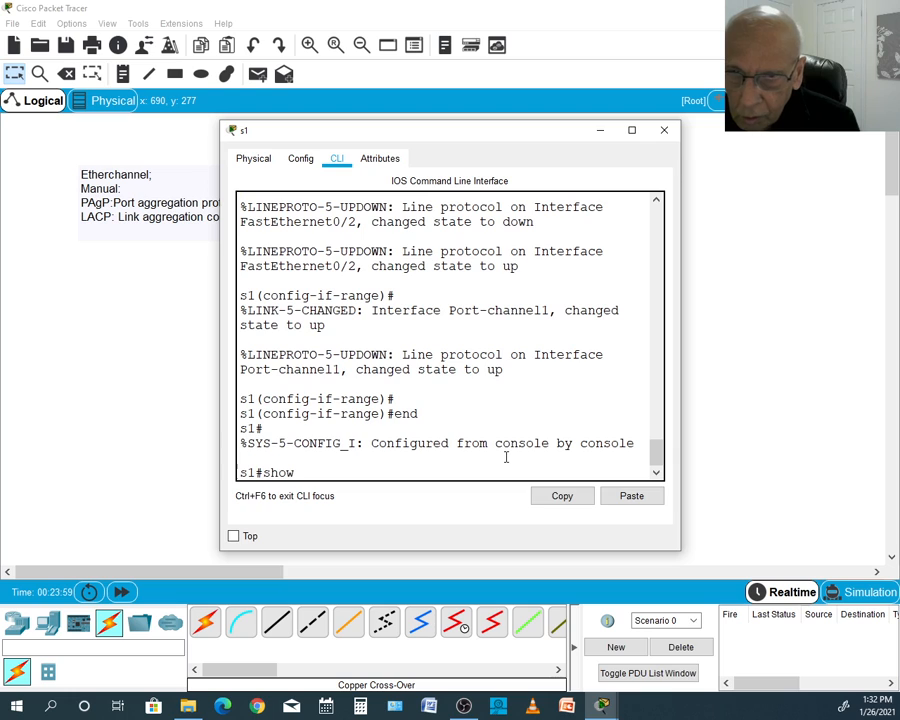
text( ethe)
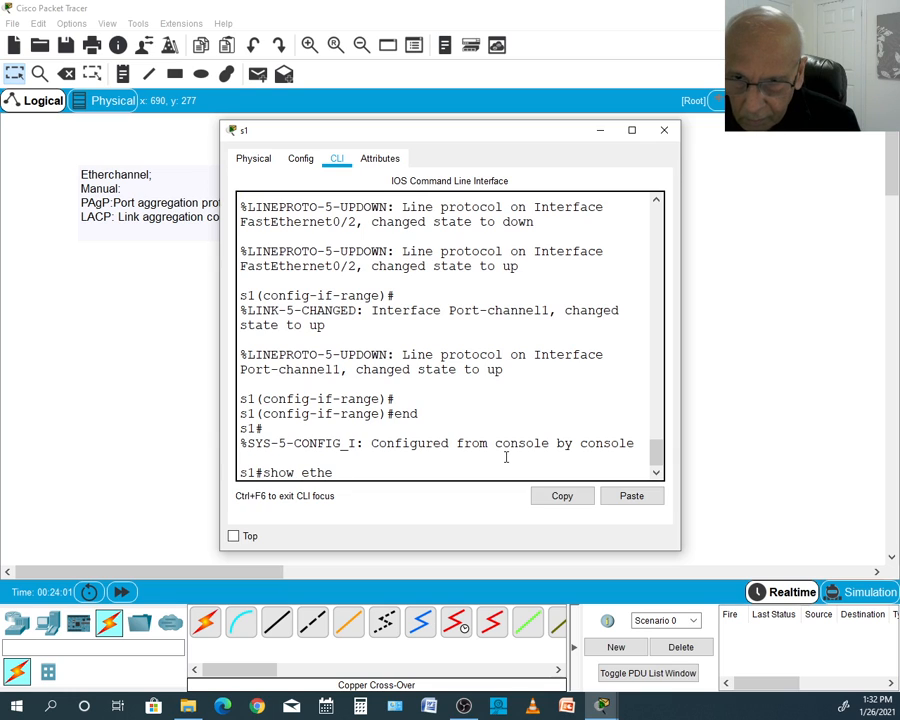
text(rchannel)
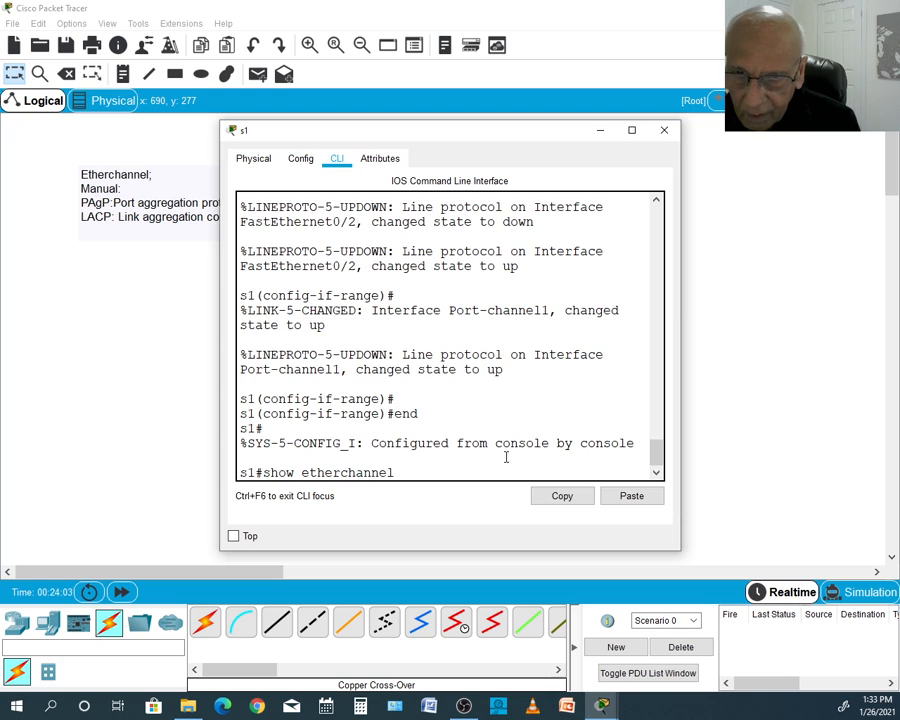
text( summr)
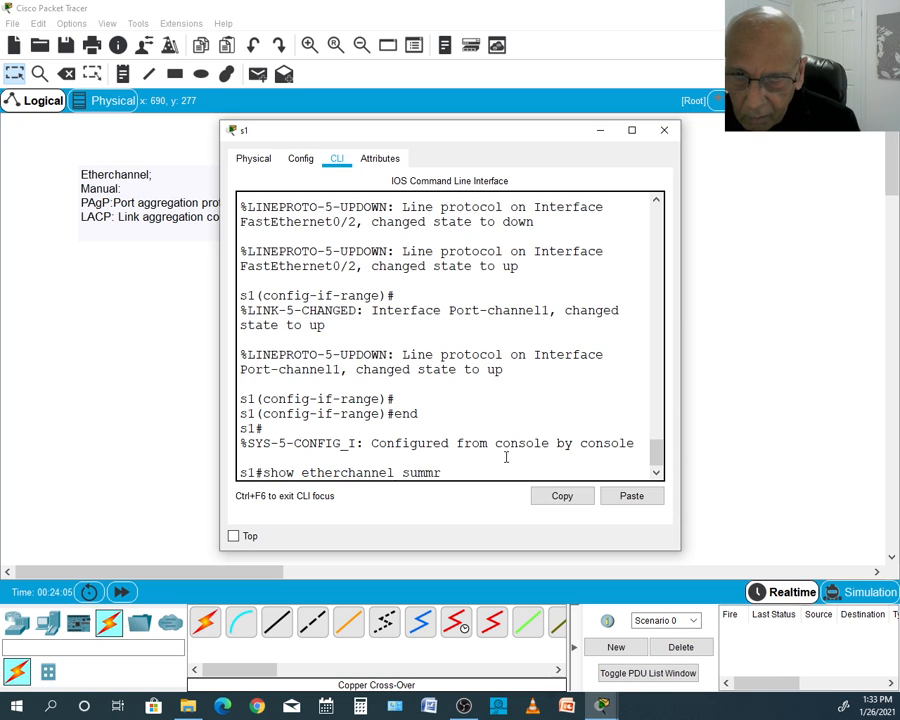
key(BackSpace)
text(ary)
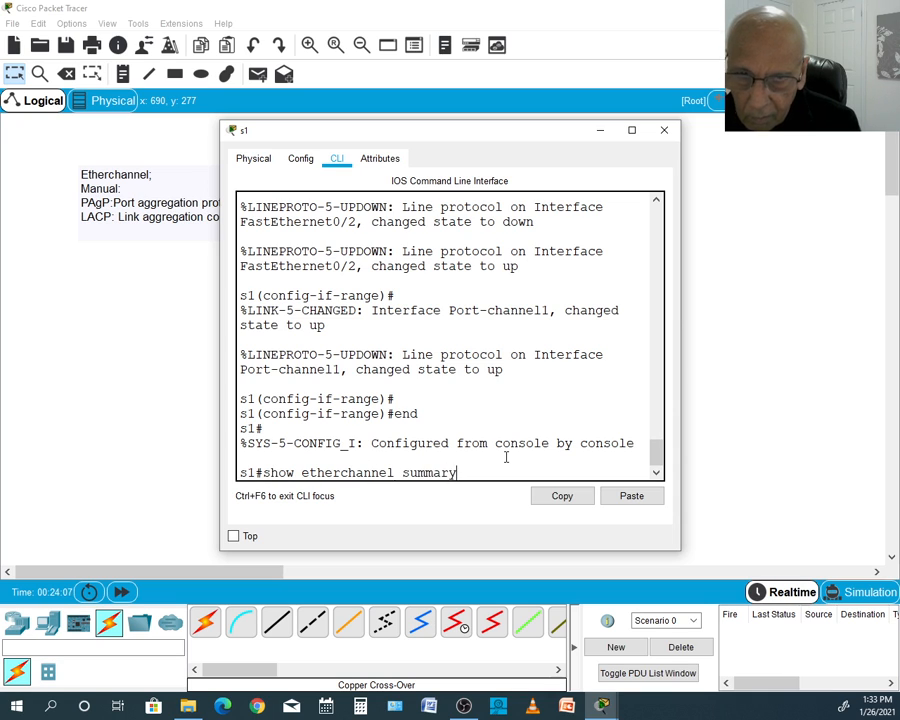
key(Return)
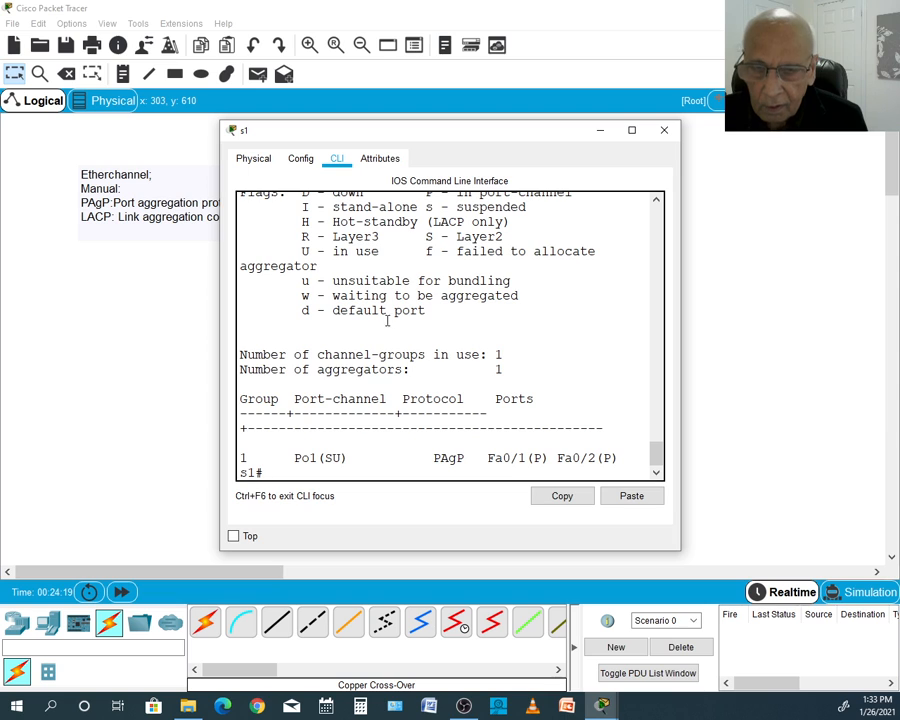
click(656, 203)
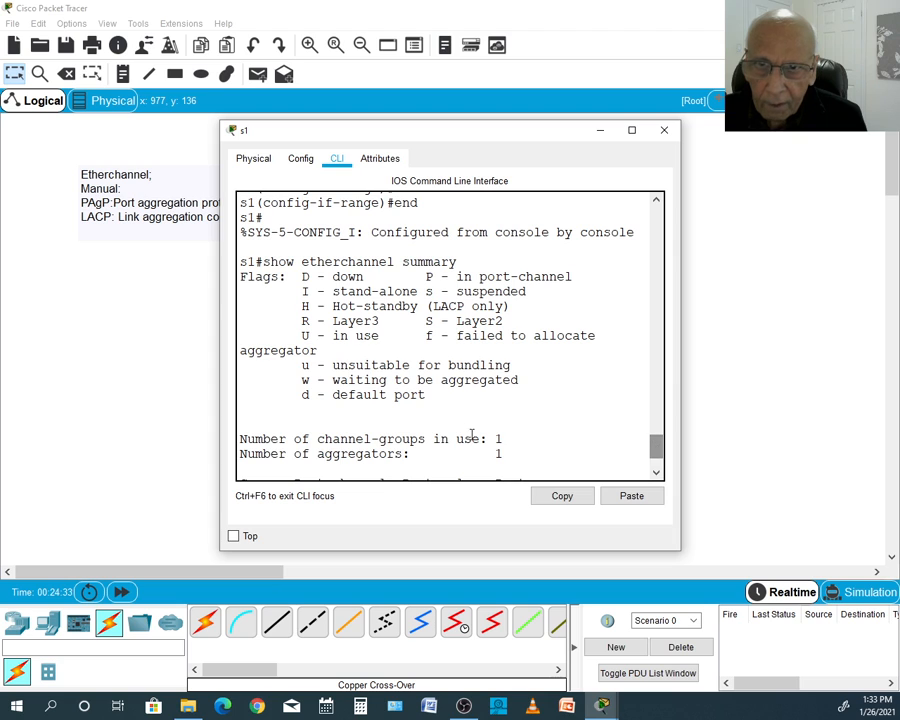
drag(655, 446, 656, 464)
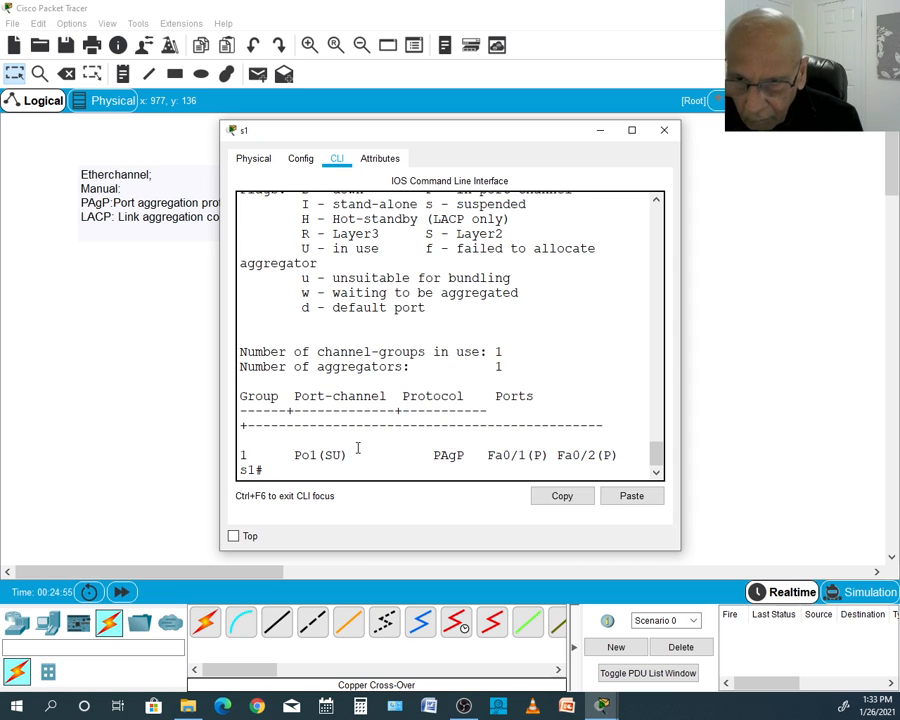
- Enter global configuration mode on s1 and open interface port-channel1 for configuration
text(c)
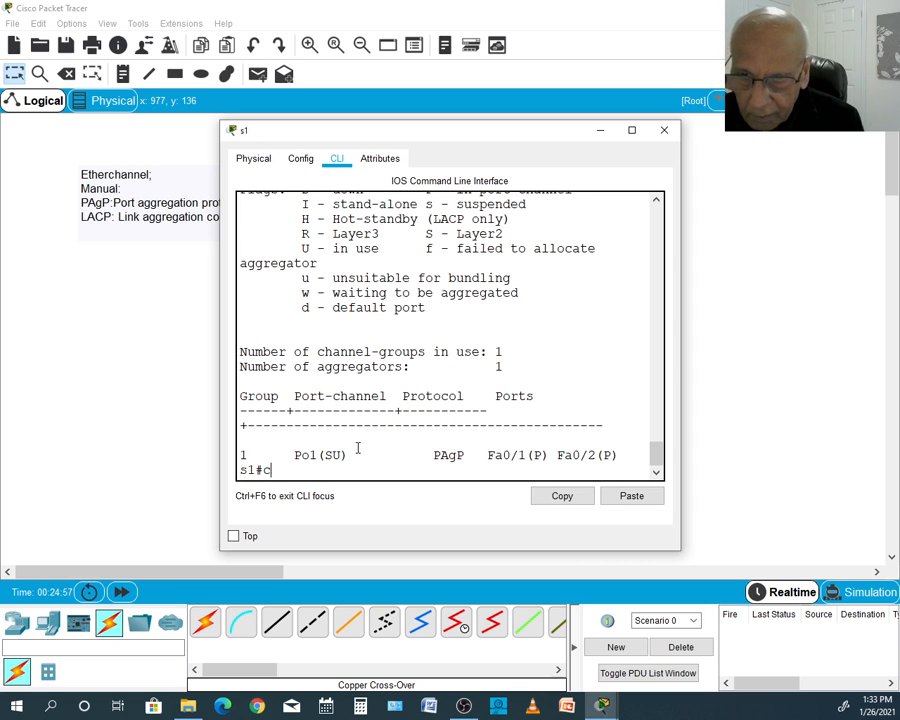
text(onfig)
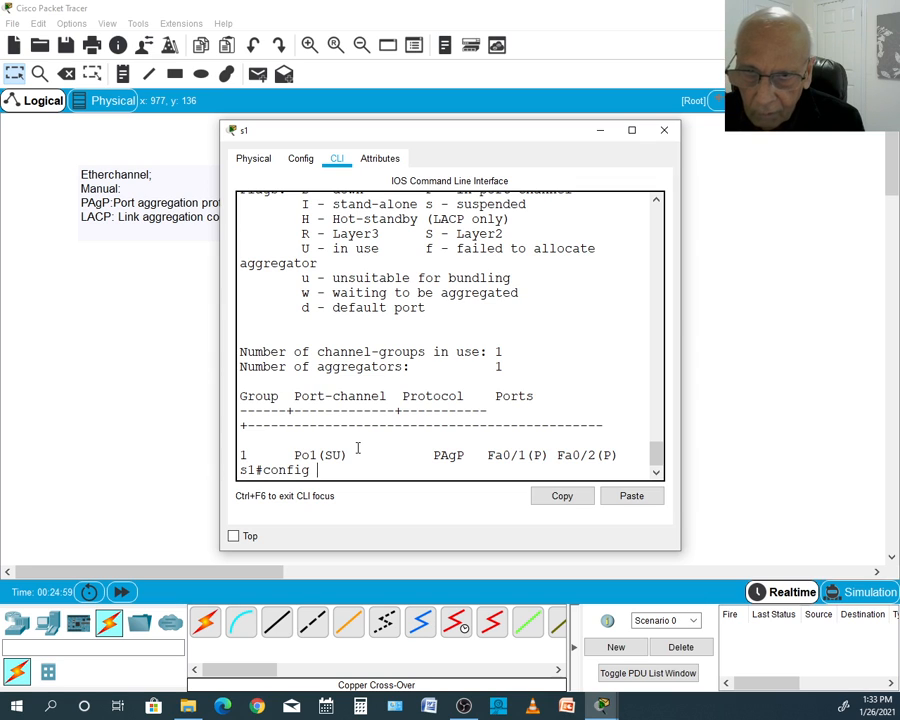
text( t)
key(Return)
text(int)
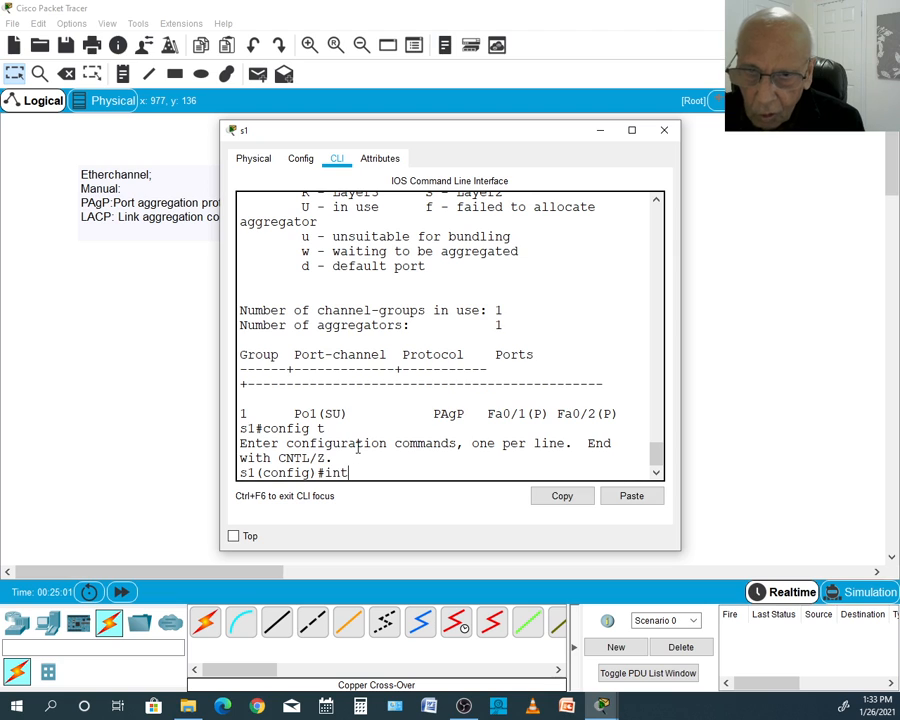
text( port)
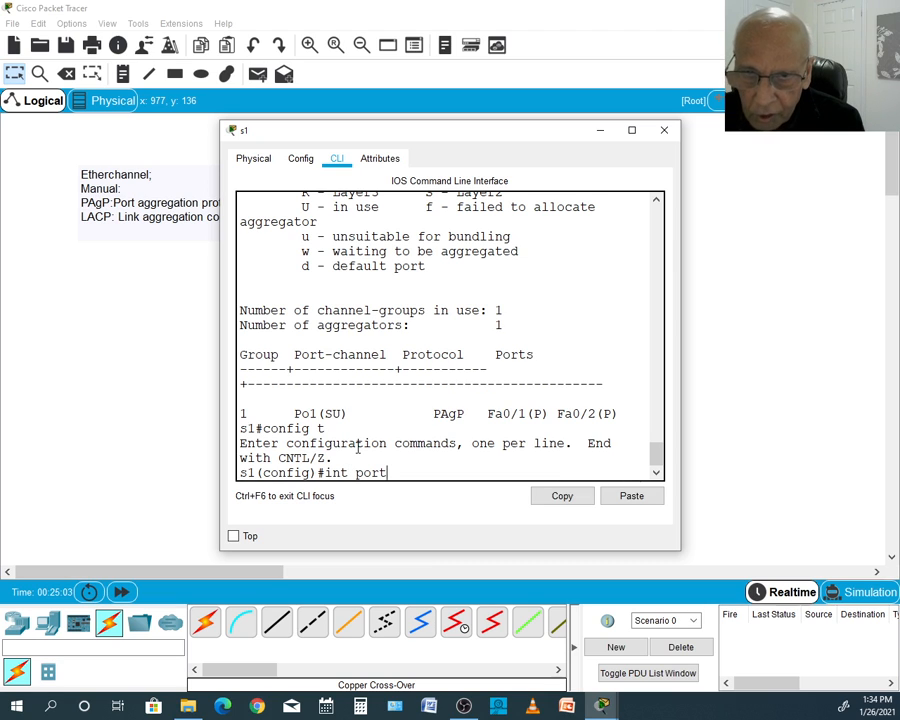
text(-c)
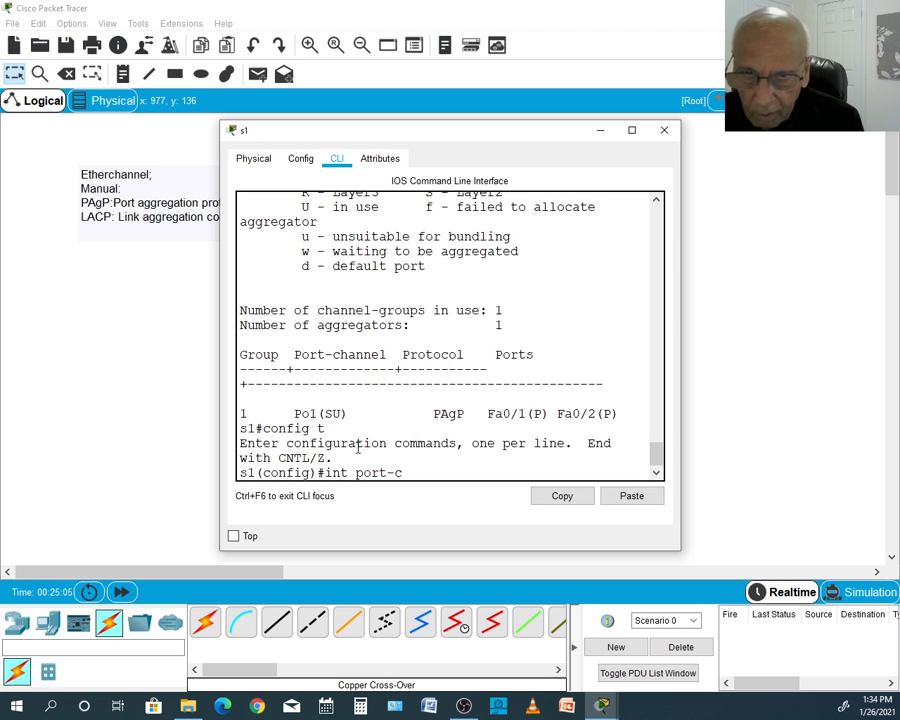
text(hannel)
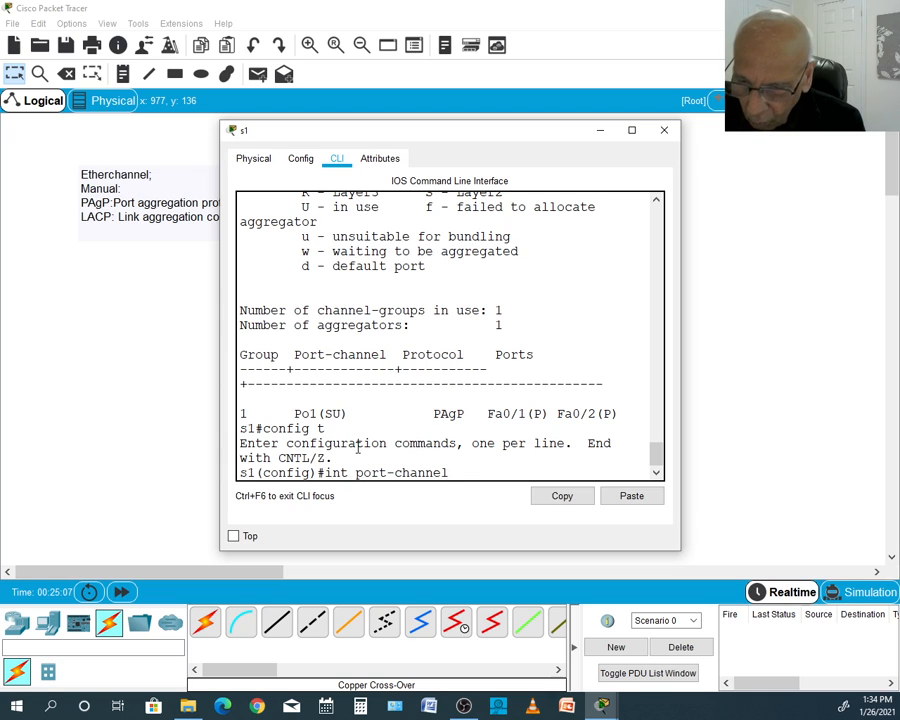
text(1)
key(Return)
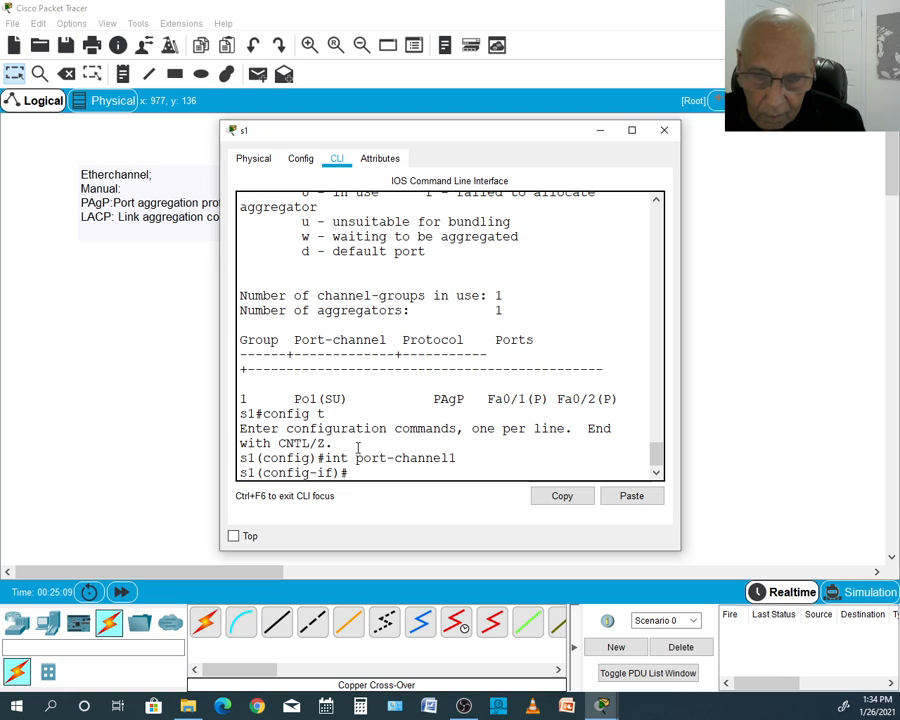
- Set s1's port-channel1 interface to trunk mode with switchport mode trunk
text(switch)
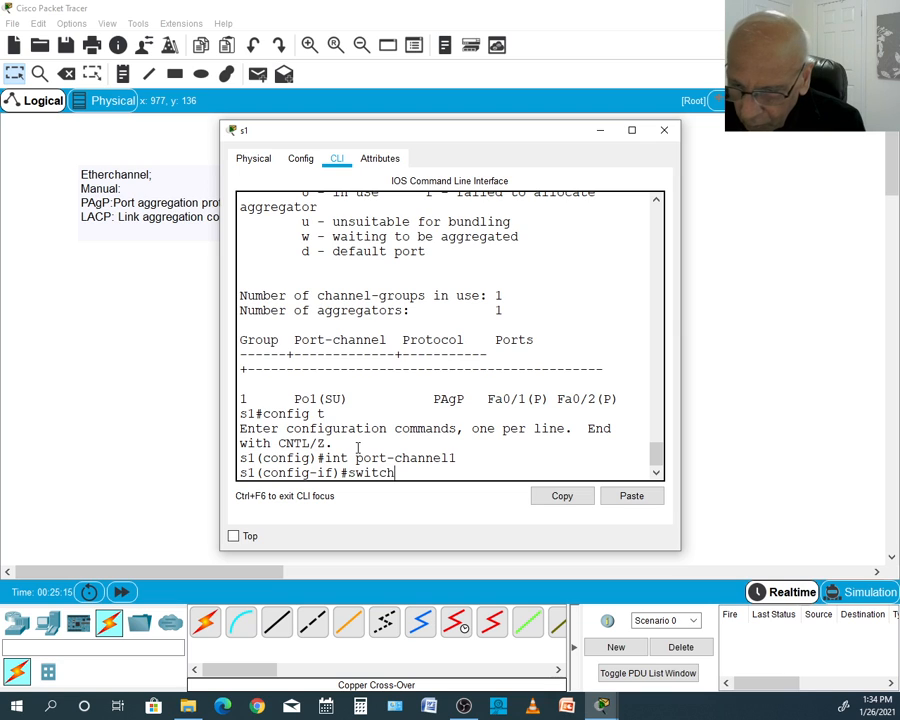
key(Tab)
text(m)
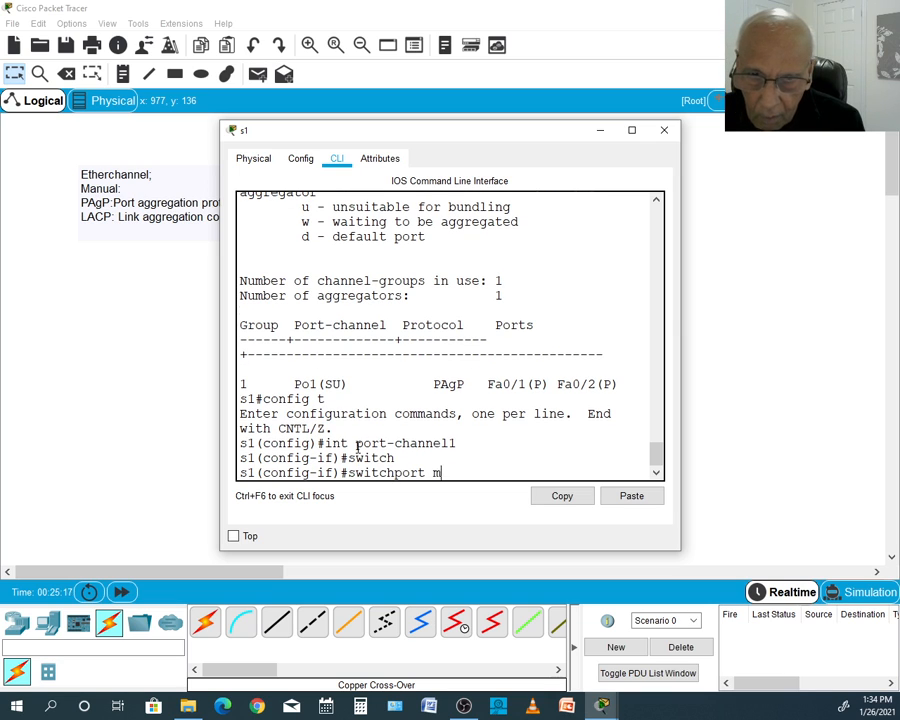
text(ode trunk)
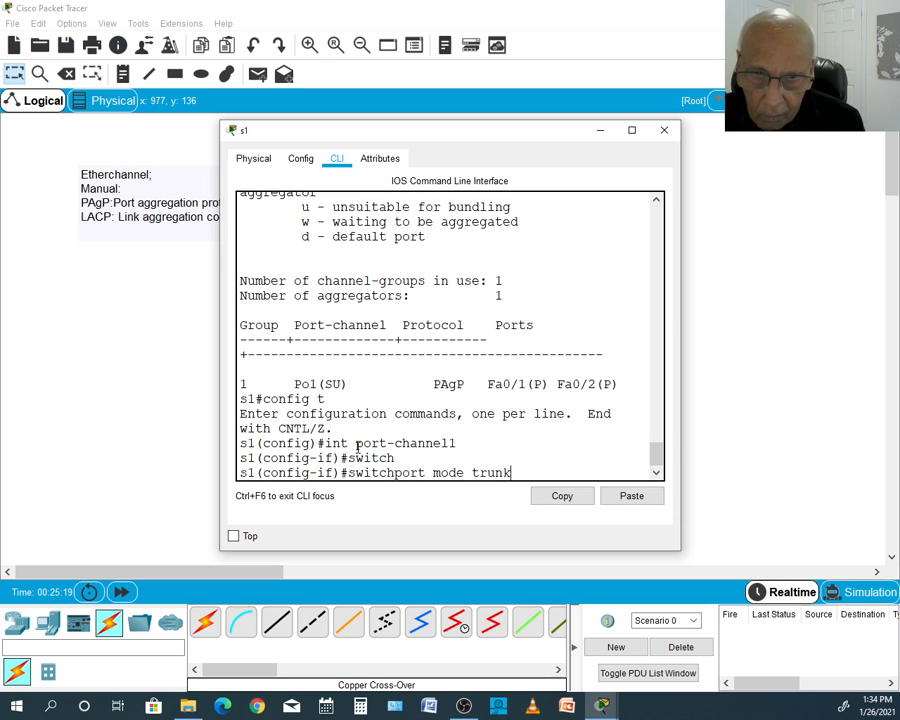
key(Return)
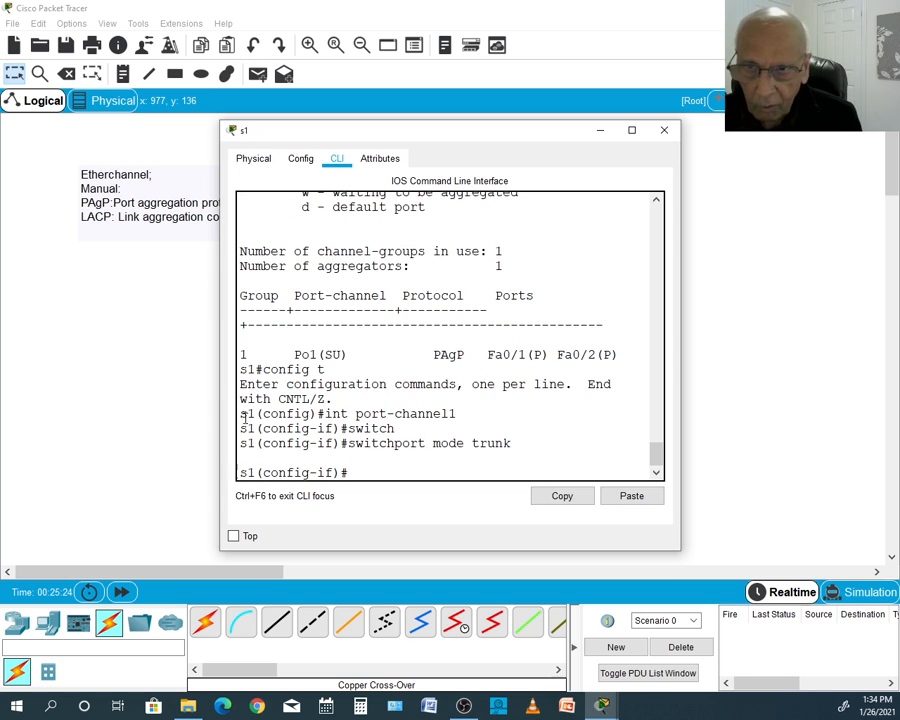
- Switch to the s2 console and enter global configuration mode with config t
click(199, 394)
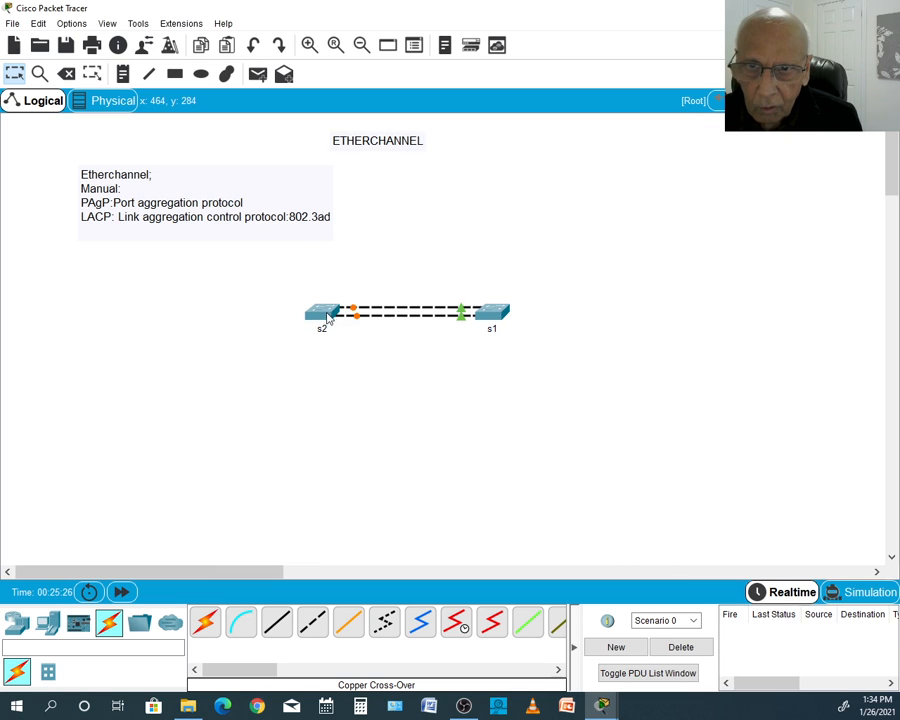
click(322, 315)
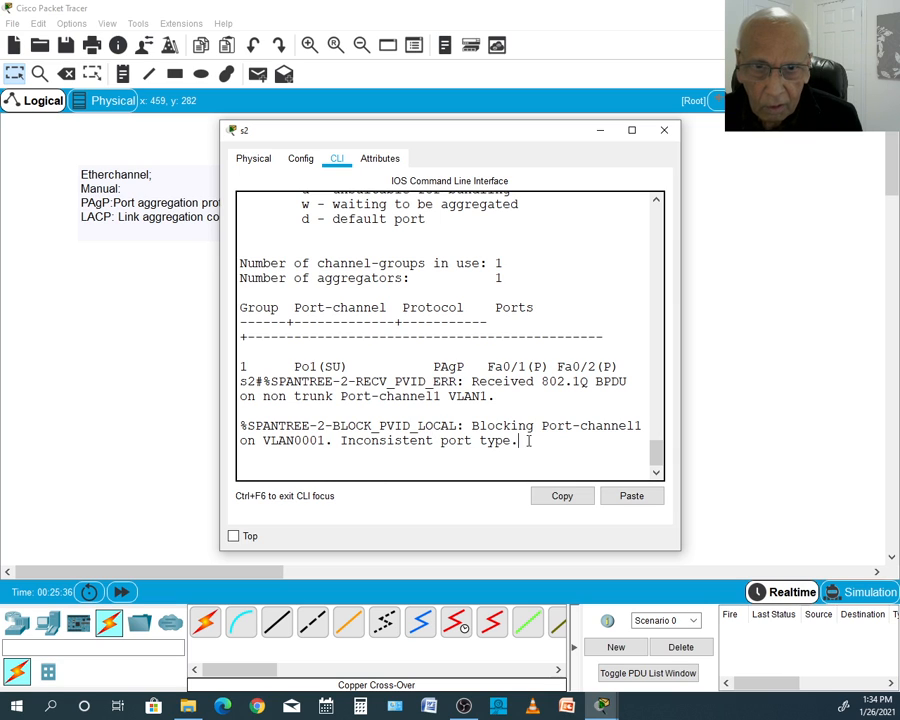
key(Return)
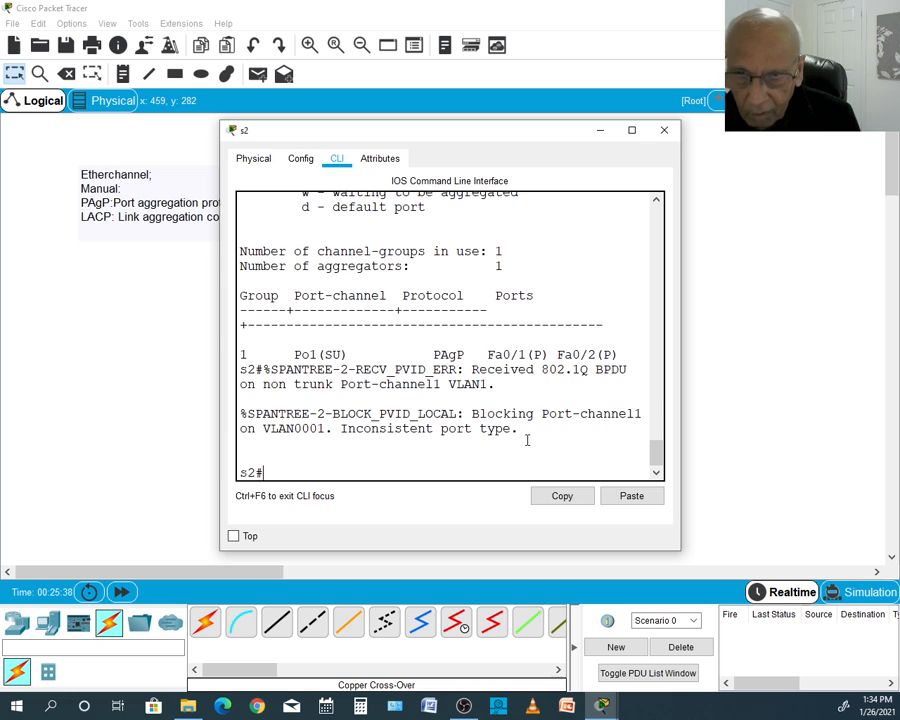
text(con)
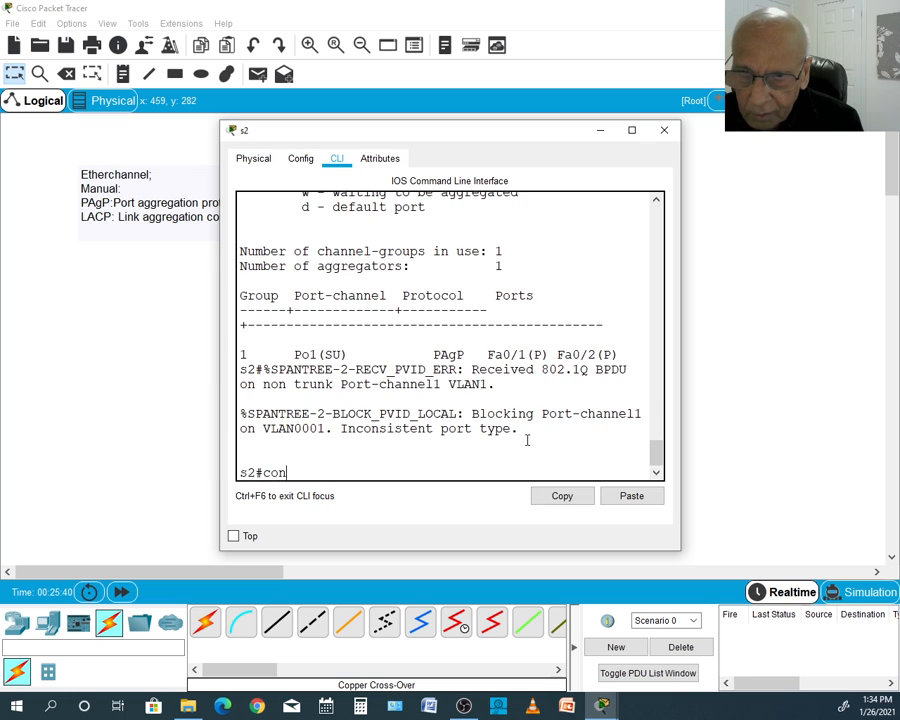
text(fig t)
key(Return)
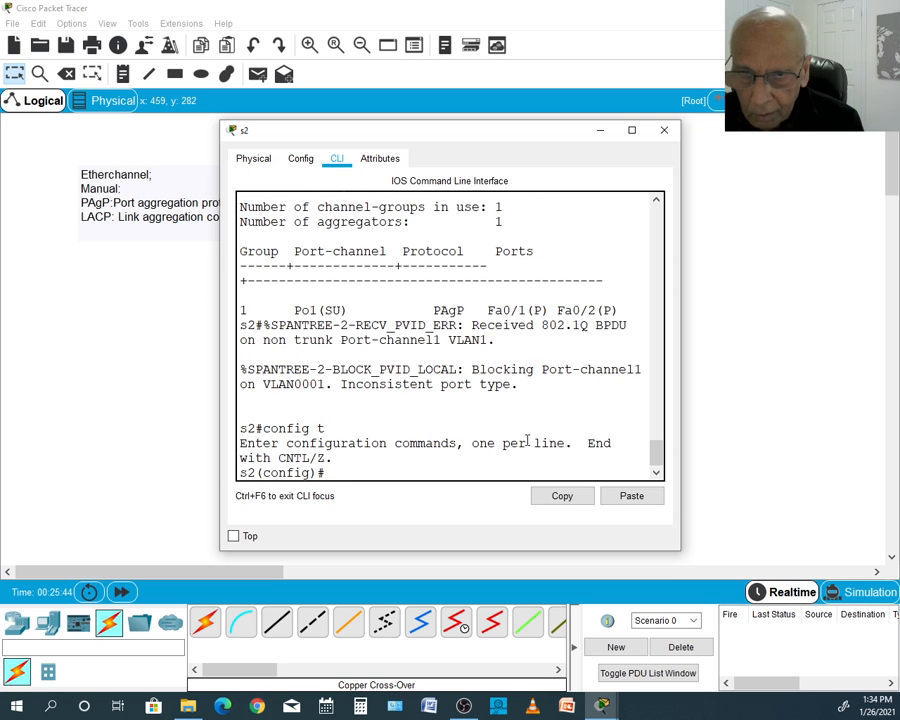
- Open interface port-channel1 for configuration on s2, correcting the misspelled channel keyword
text(int)
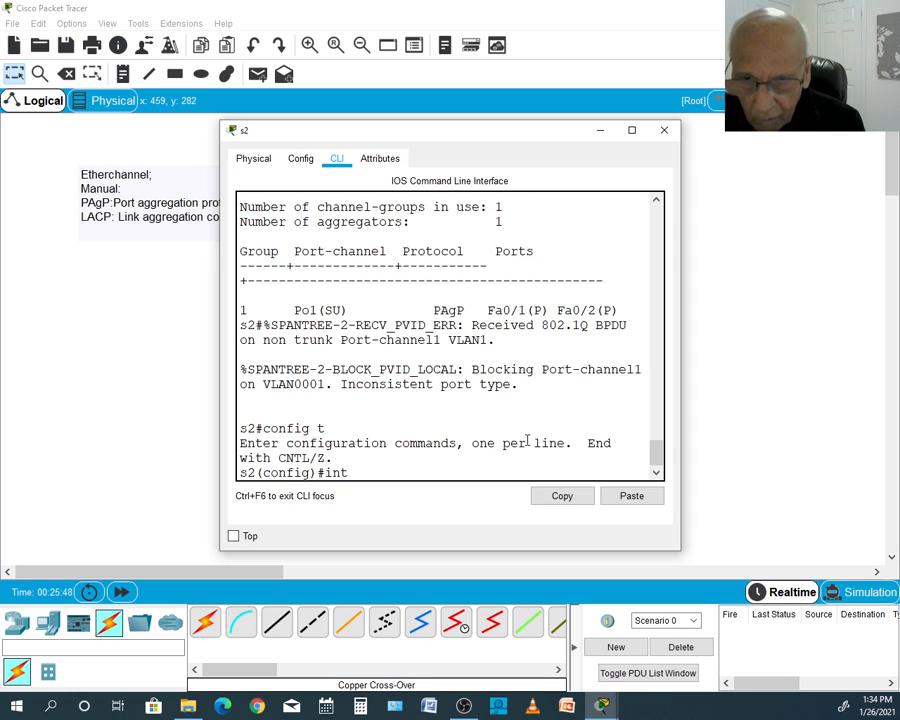
text( por)
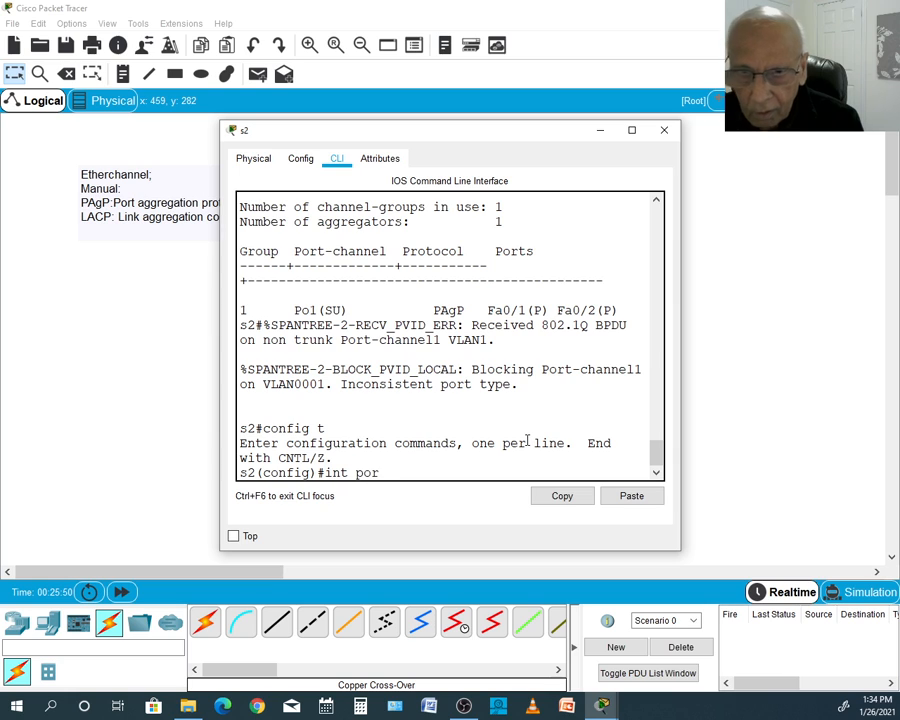
text(t-cah)
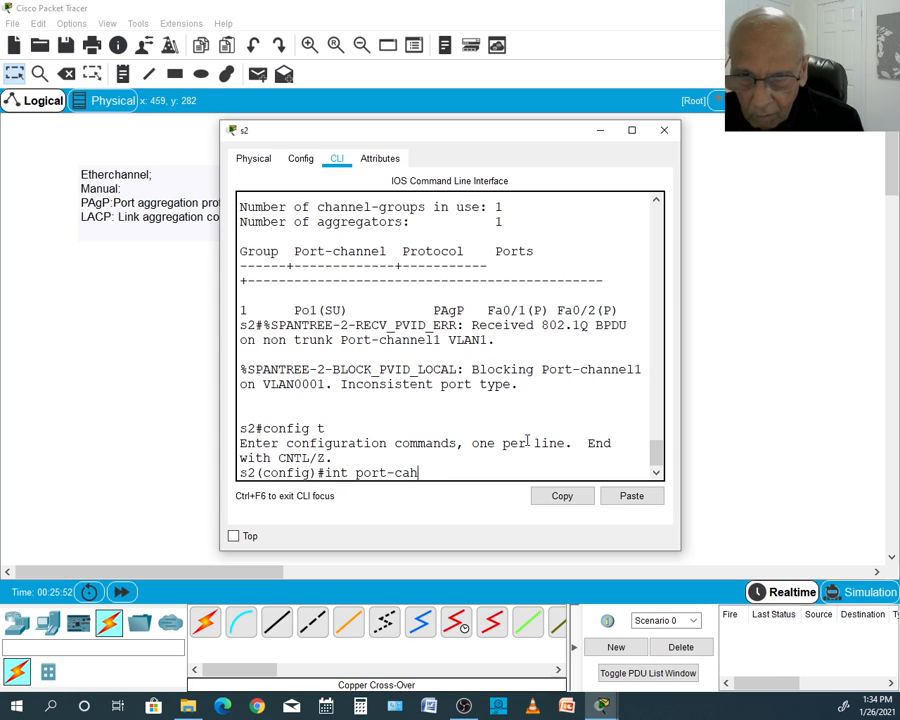
key(BackSpace)
key(BackSpace)
text(hannel)
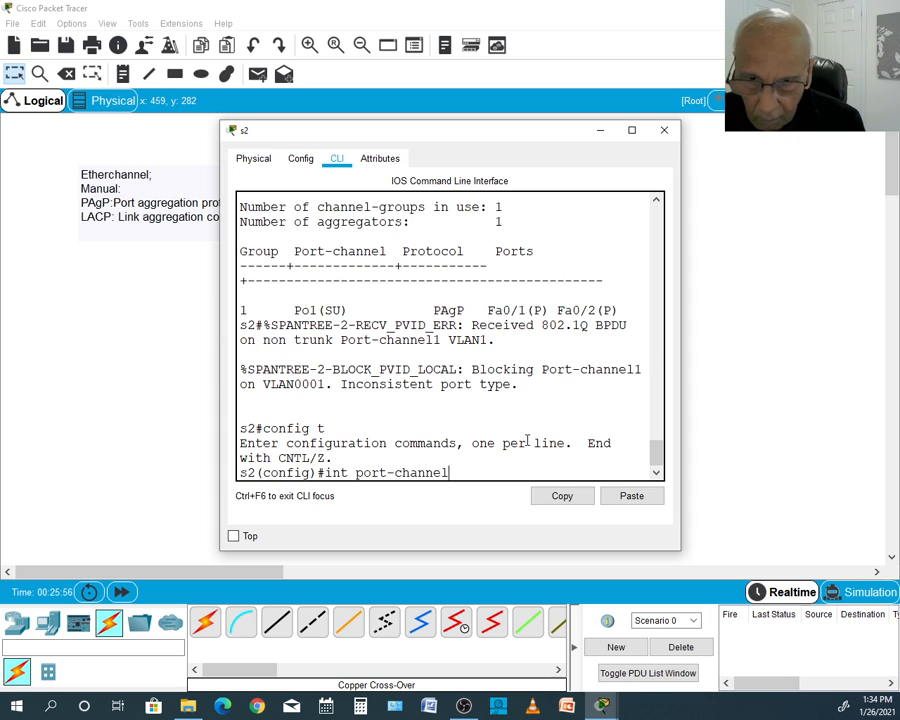
text(1)
key(Return)
- Set s2's port-channel1 interface to trunk mode with switchport mode trunk and close the s2 window
text(sw)
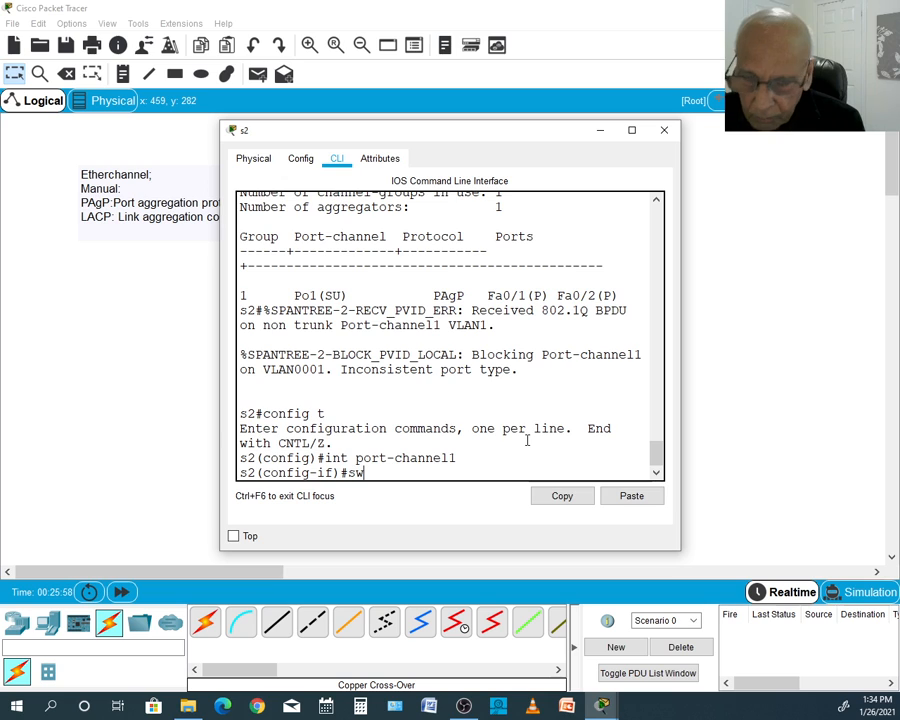
key(Tab)
text(m)
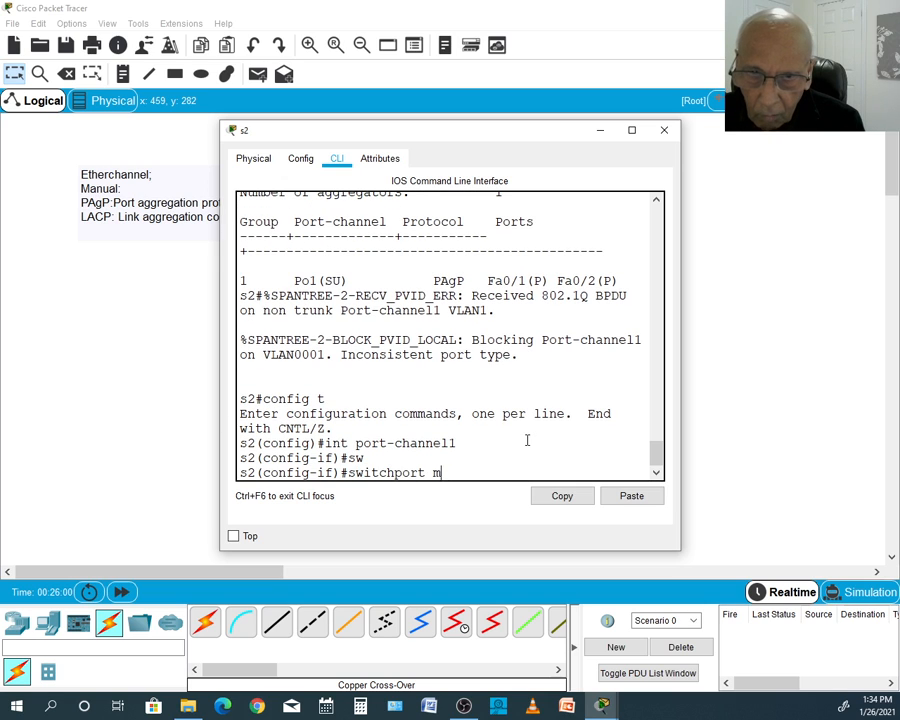
text(ode tru)
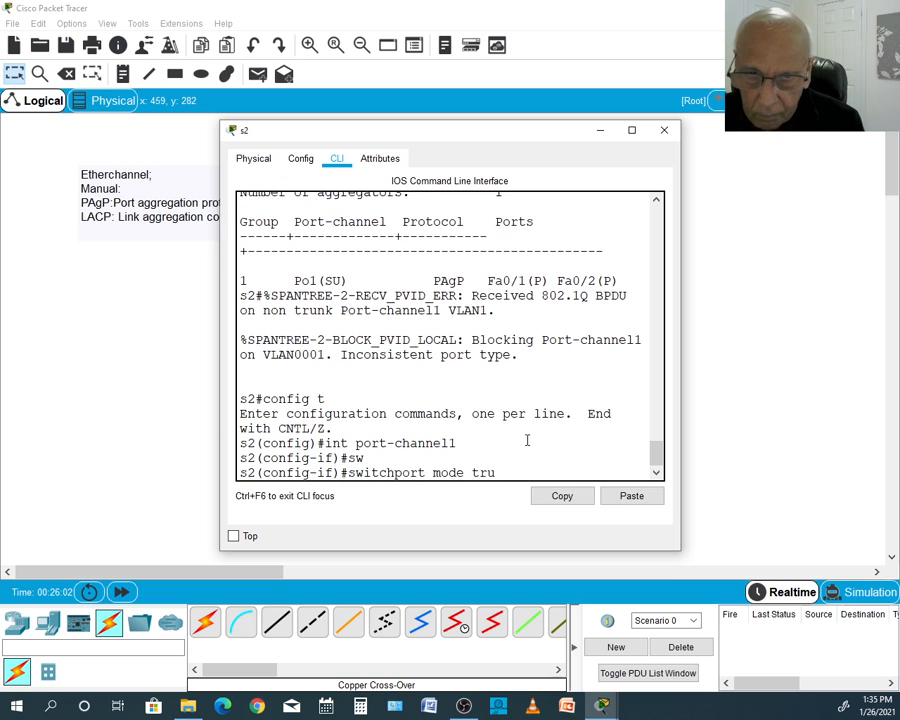
text(nk)
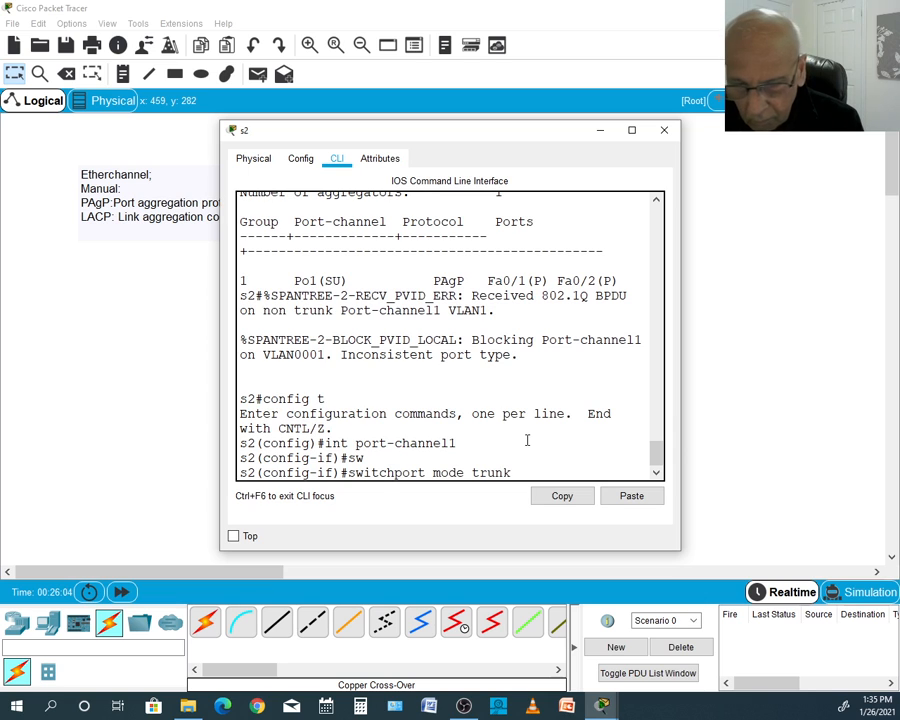
key(Return)
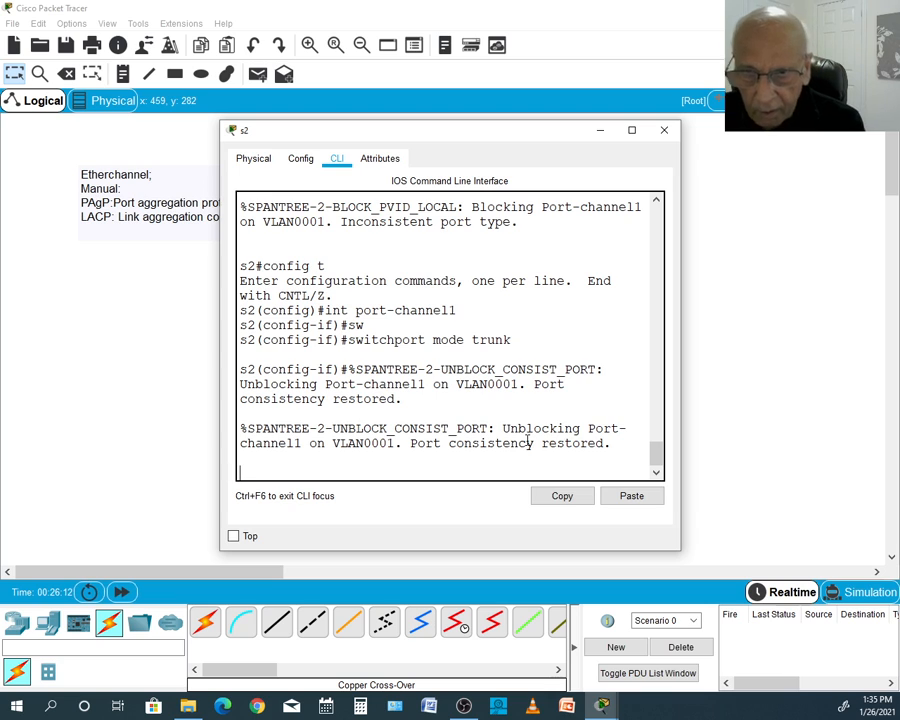
click(664, 130)
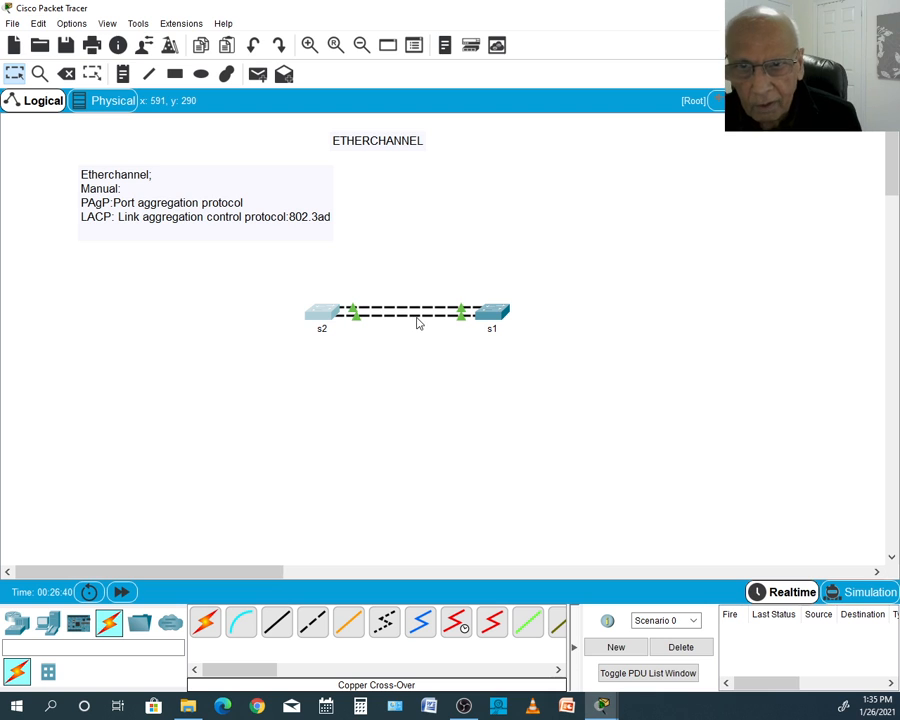
- Reopen the s2 console and return to privileged EXEC mode with end
click(322, 320)
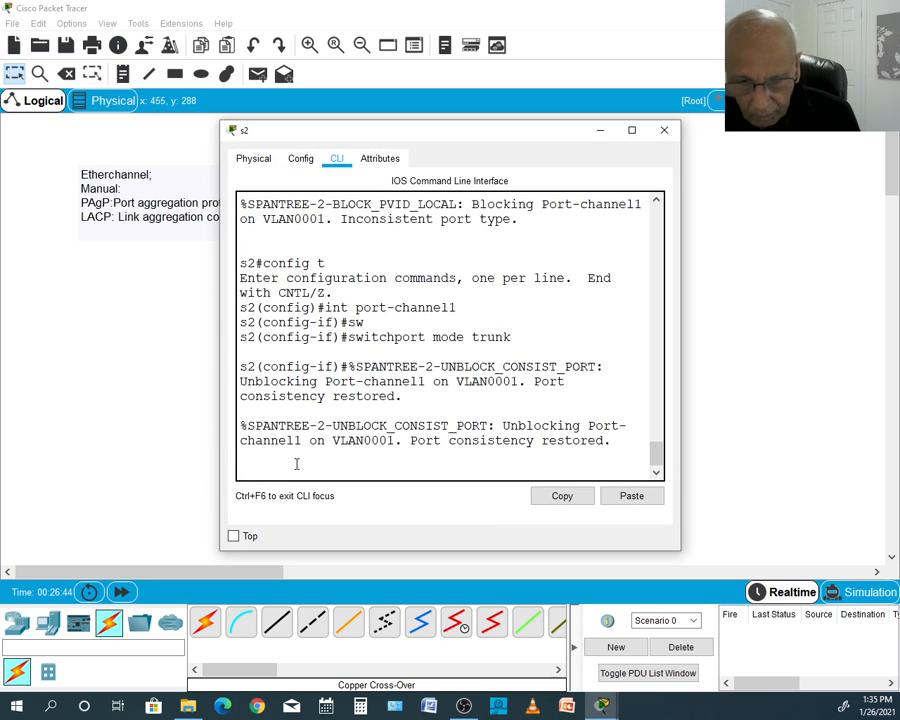
key(Return)
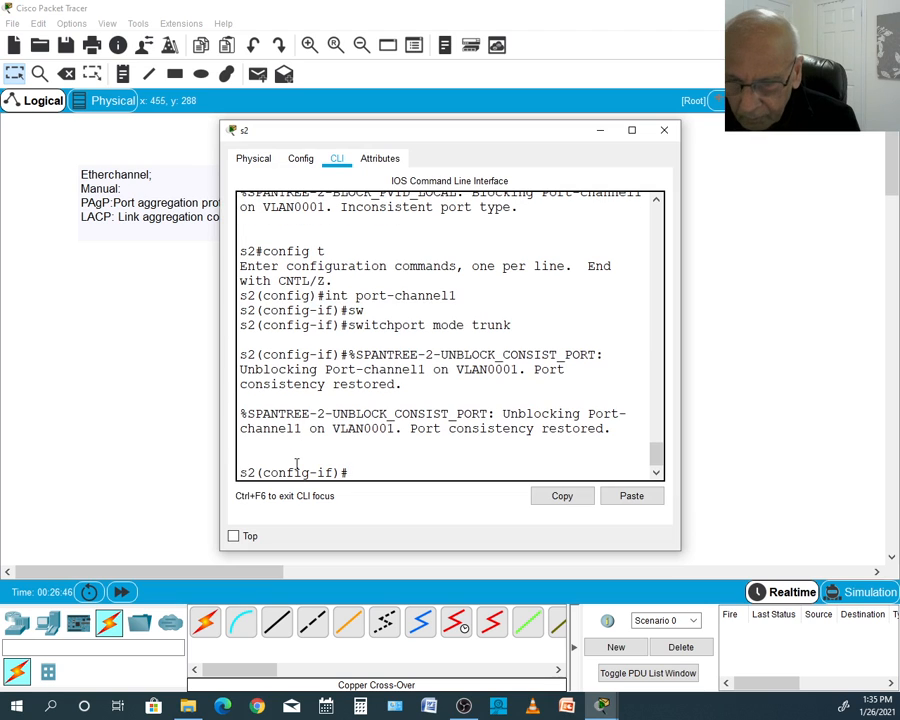
text(end)
key(Return)
key(Return)
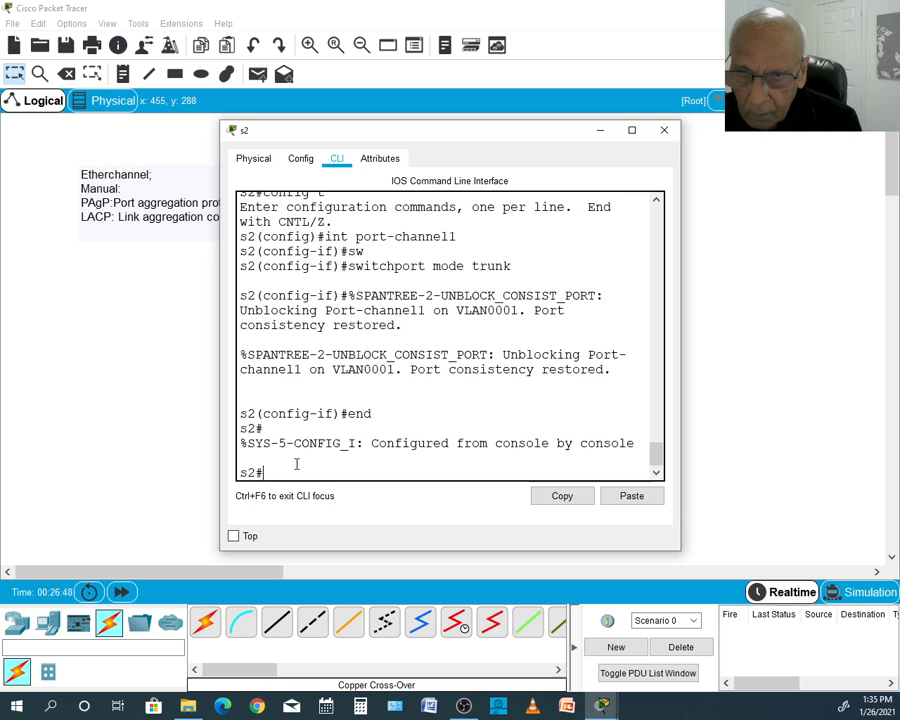
- Show the spanning-tree status on s2 with sh sp, check the Po1 role and state, and close the window
text(sh sp)
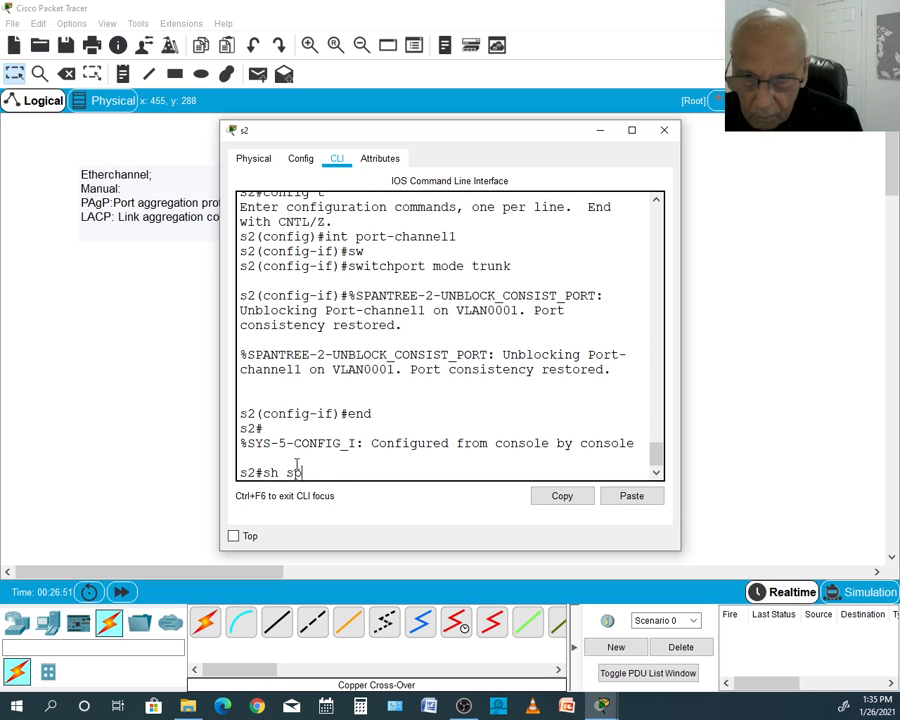
key(Return)
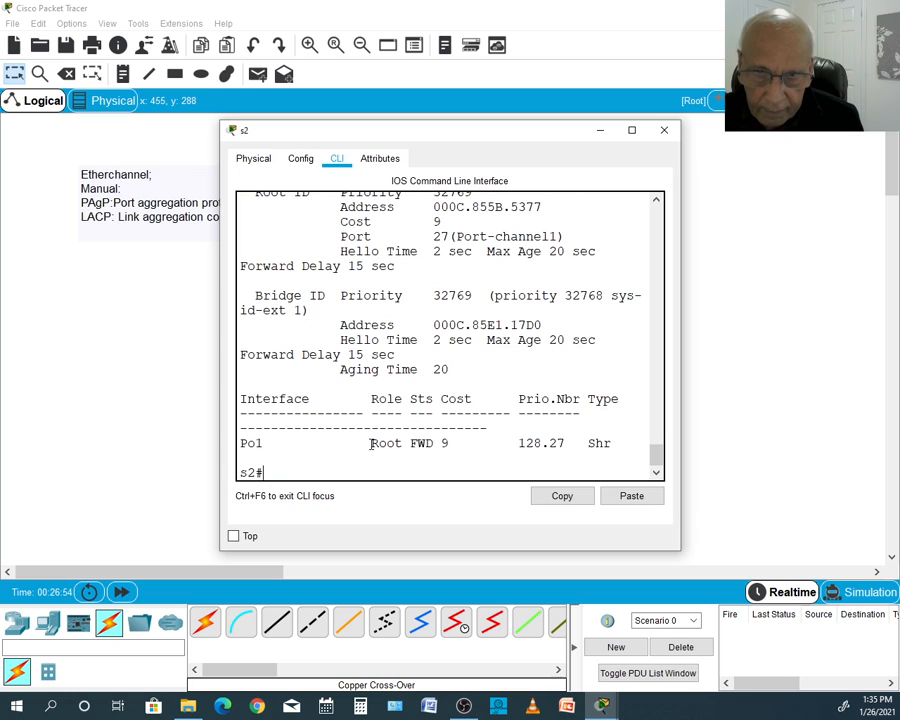
drag(371, 444, 445, 443)
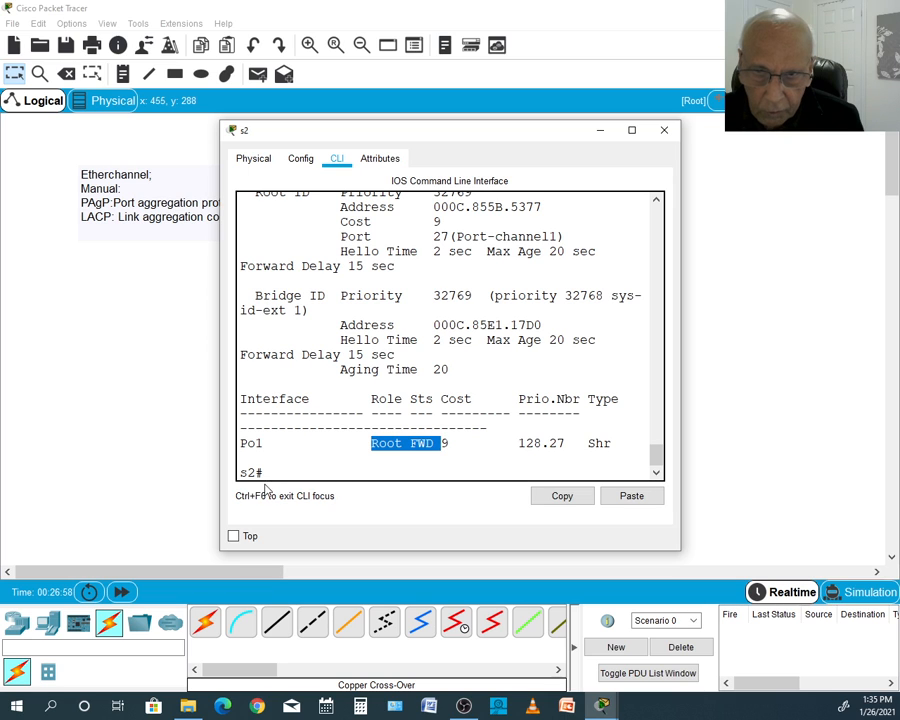
click(664, 130)
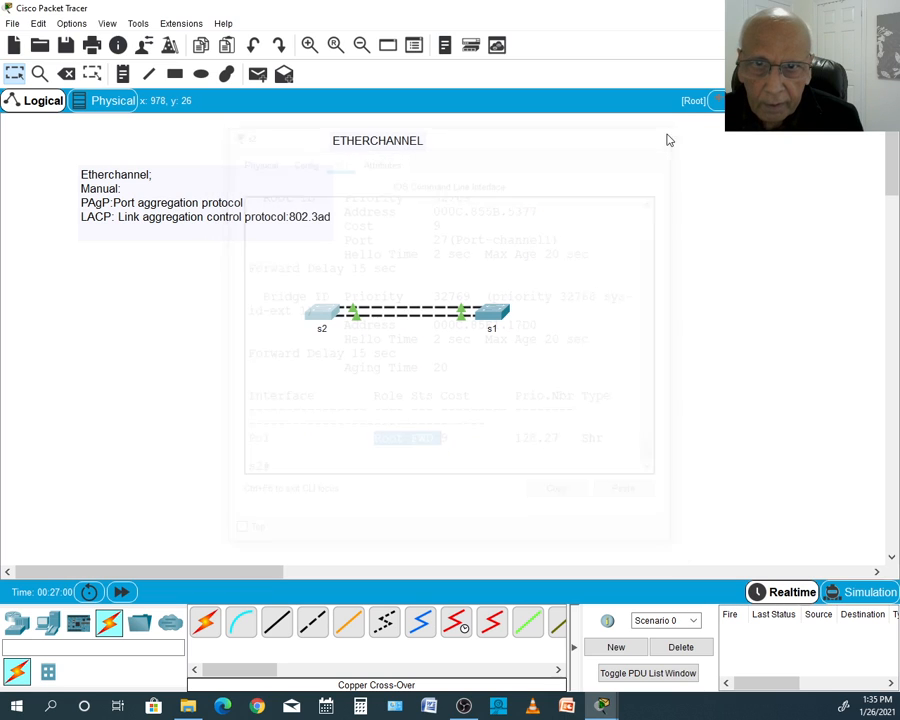
- Open the s1 console and leave interface configuration mode with end
click(492, 326)
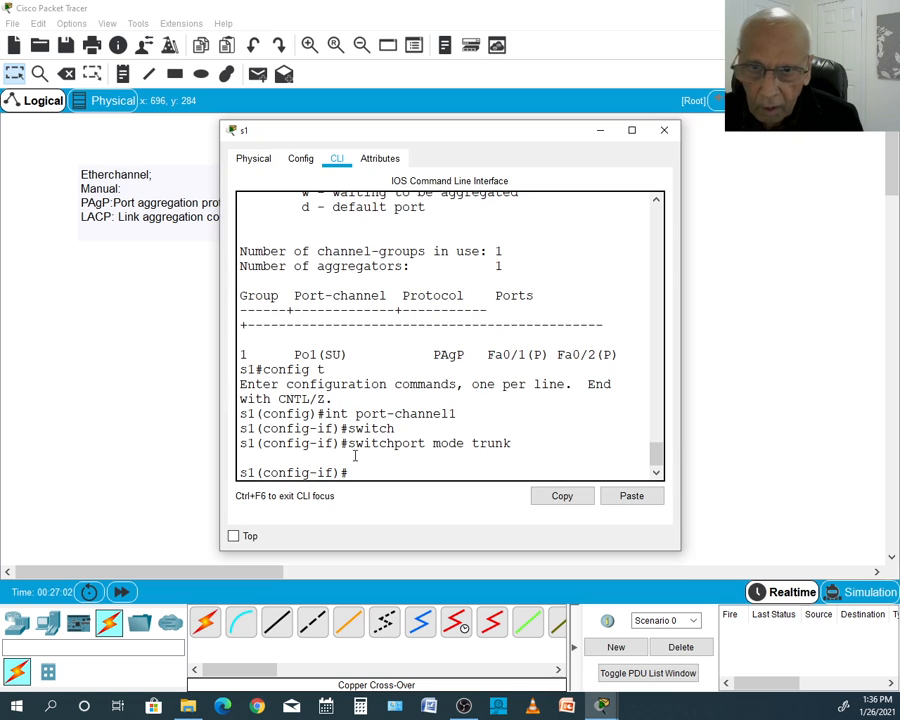
text(en)
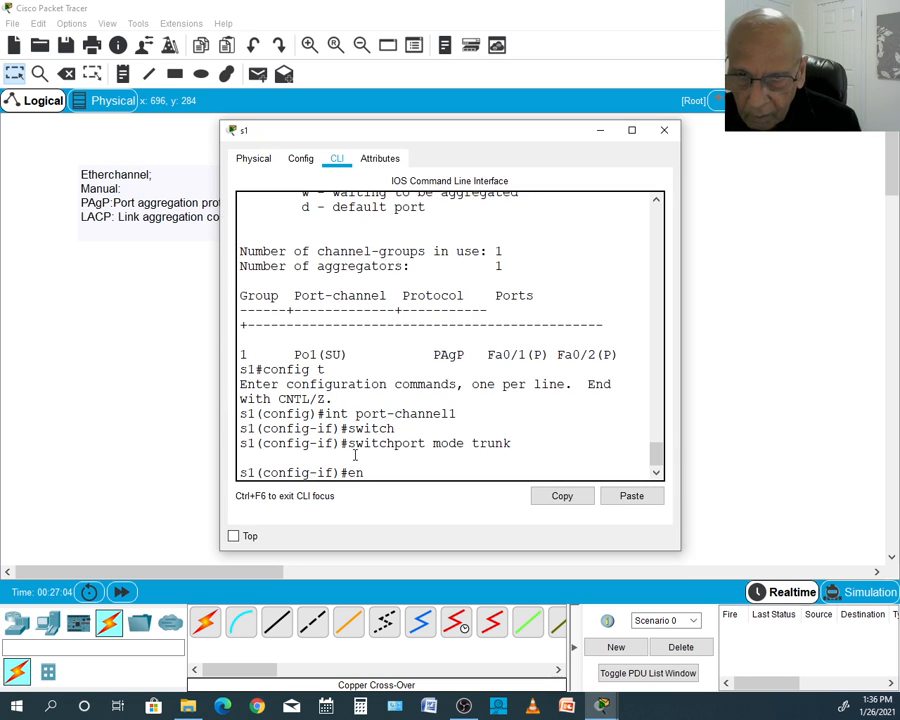
text(d)
key(Return)
key(Return)
- Show the spanning-tree status on s1 with sho sp, check Po1's role, state and cost, and close the window
text(sho)
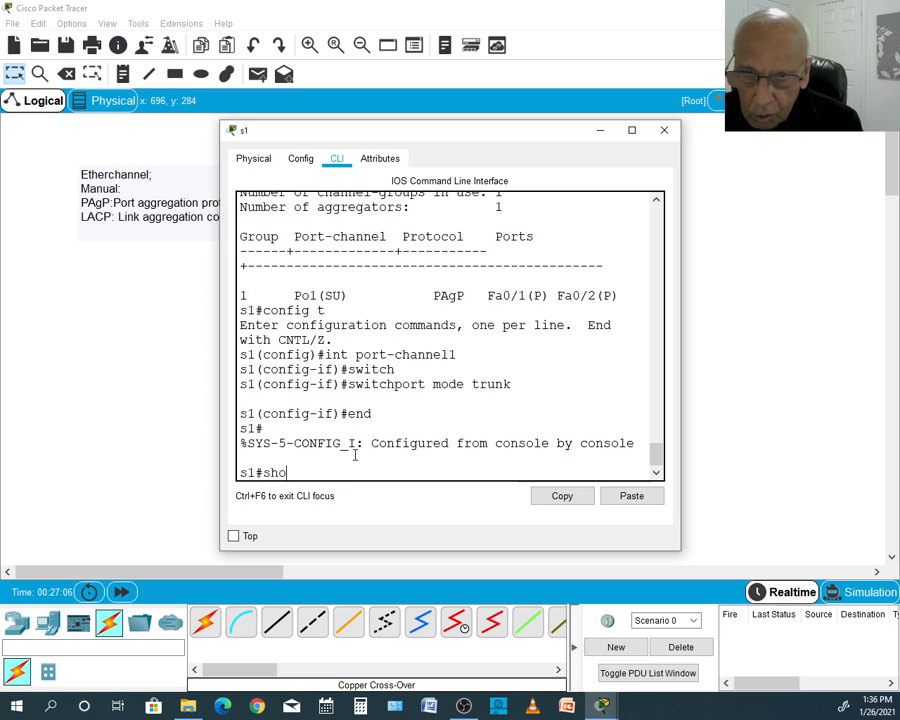
text( sp)
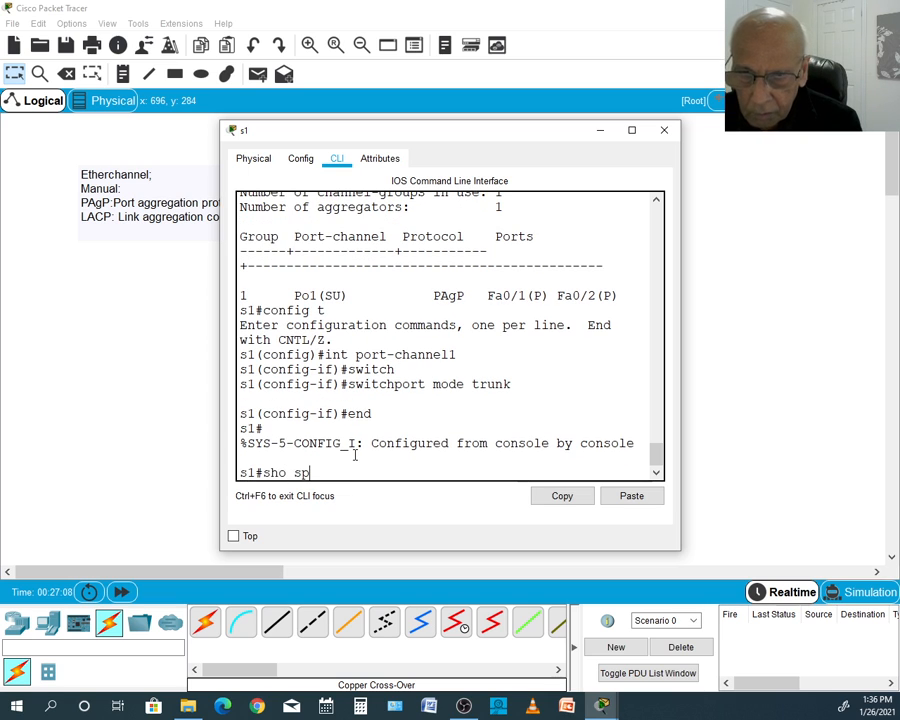
key(Return)
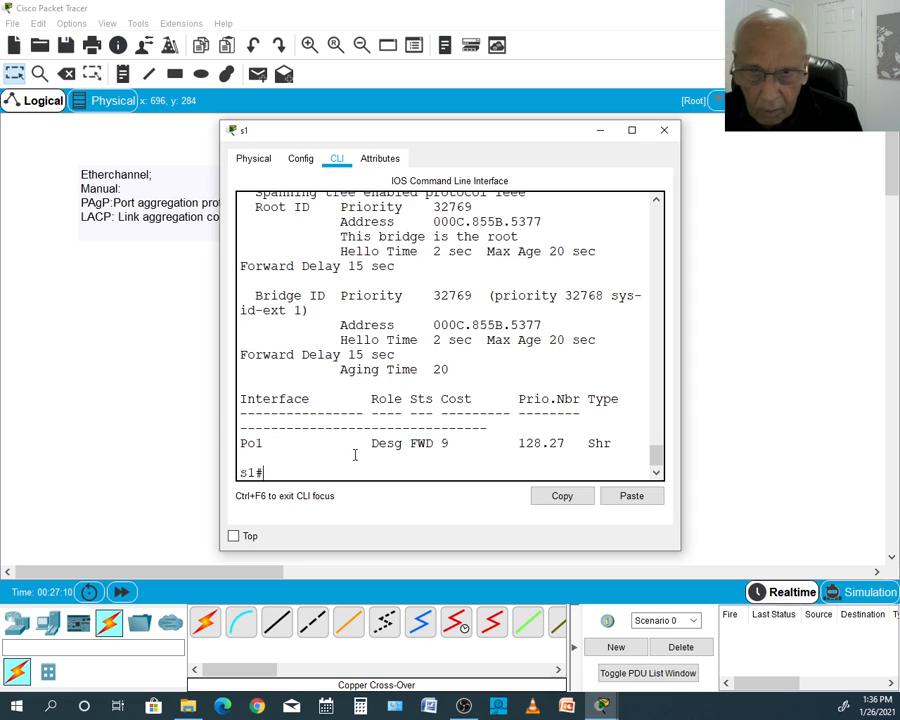
drag(379, 448, 451, 436)
double_click(445, 442)
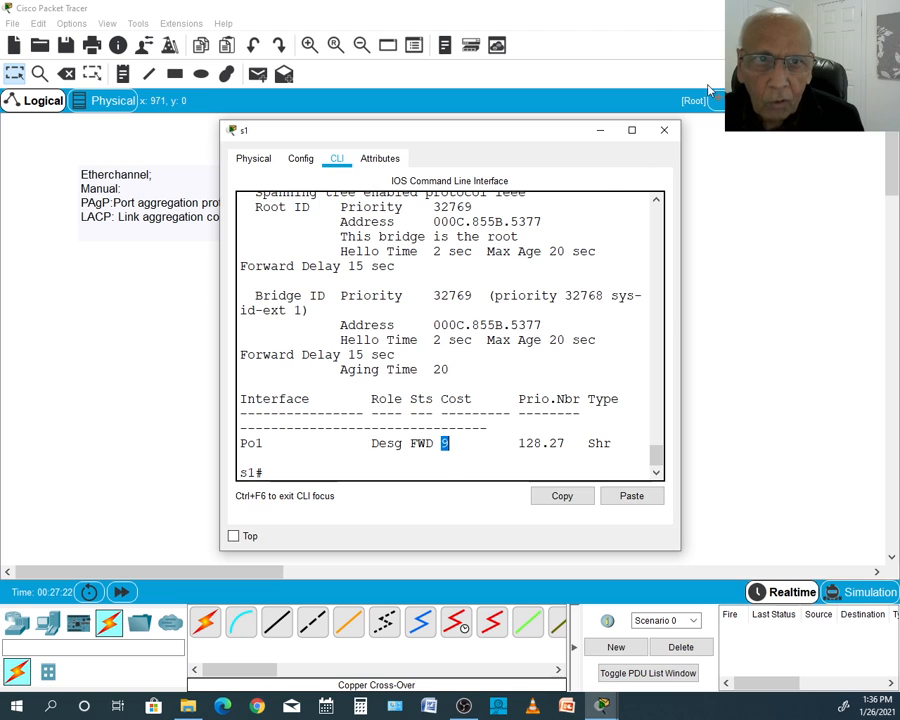
click(664, 131)
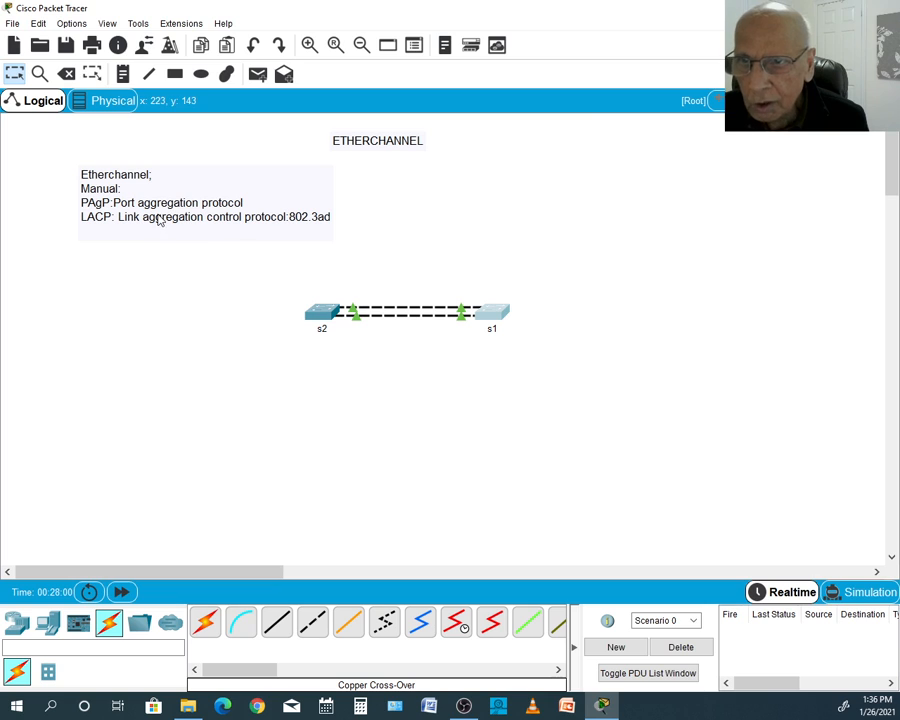
- Add a third switch below s2 and connect s2's FastEthernet0/3 to the new switch's FastEthernet0/3 with a copper cross-over cable
click(15, 628)
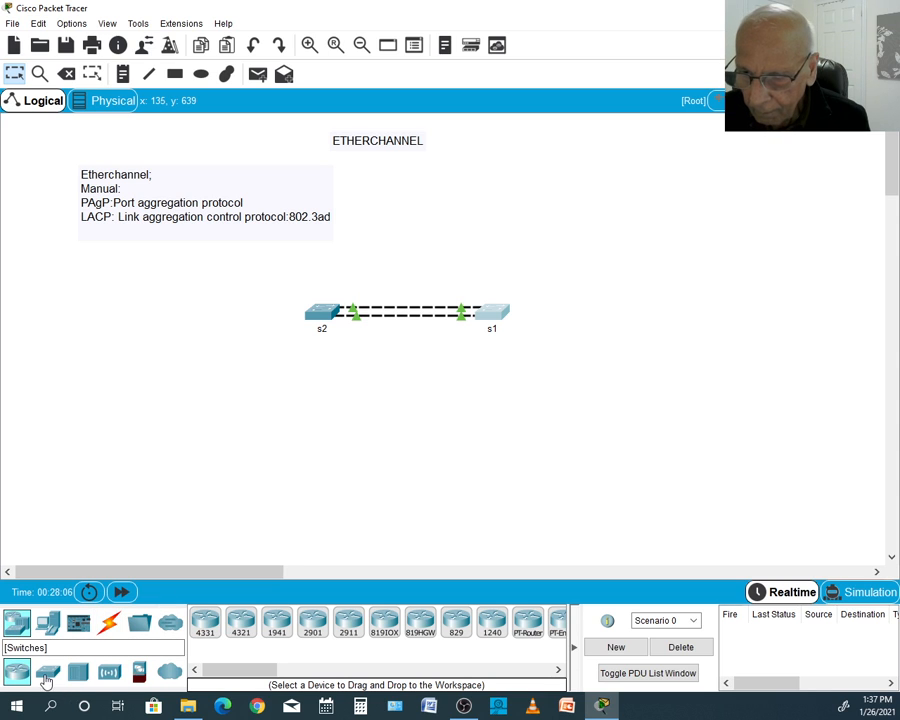
mouse_move(46, 681)
mouse_down()
mouse_move(316, 478)
mouse_move(418, 429)
mouse_move(343, 408)
mouse_move(372, 430)
mouse_move(327, 449)
mouse_move(317, 441)
mouse_up()
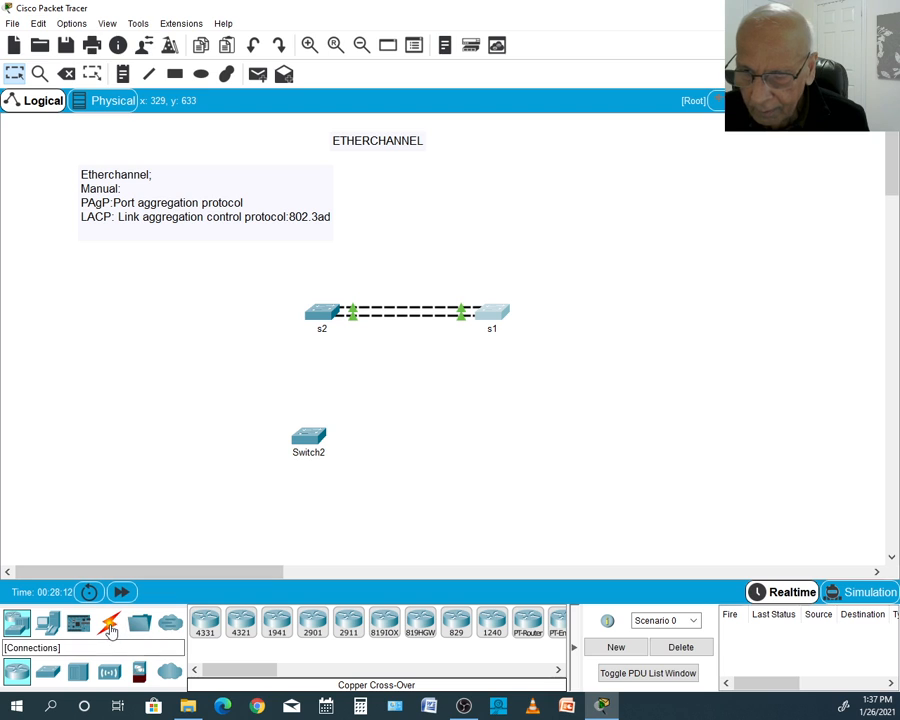
click(110, 625)
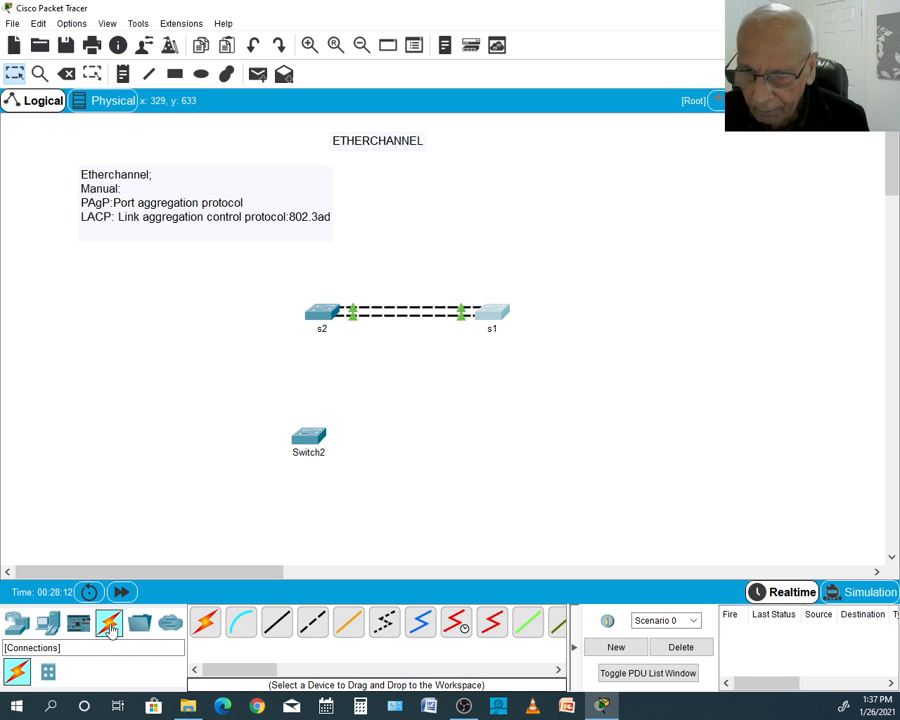
click(312, 625)
click(319, 315)
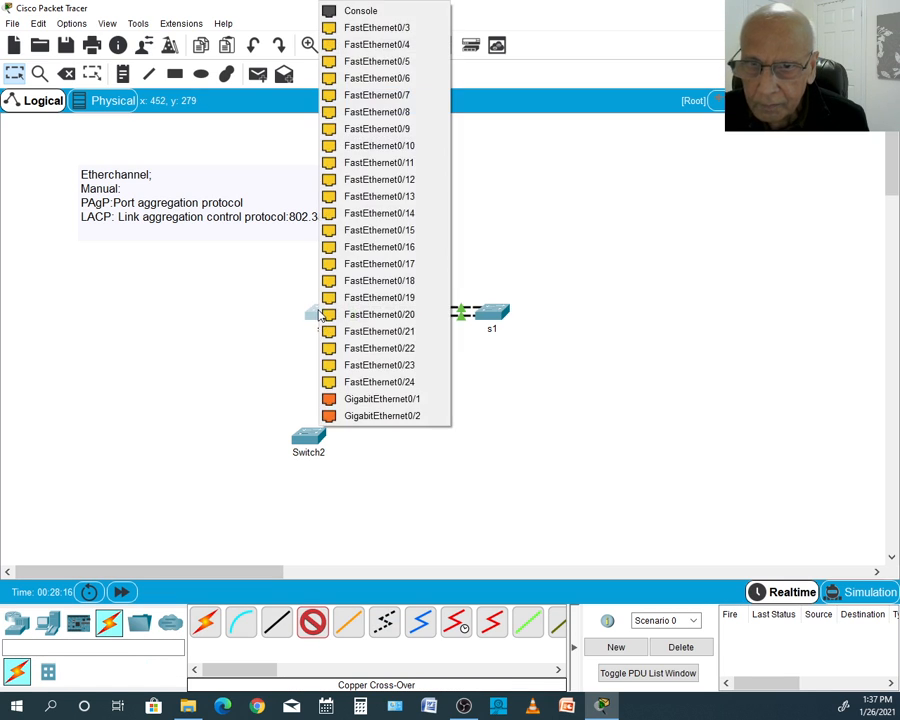
click(378, 27)
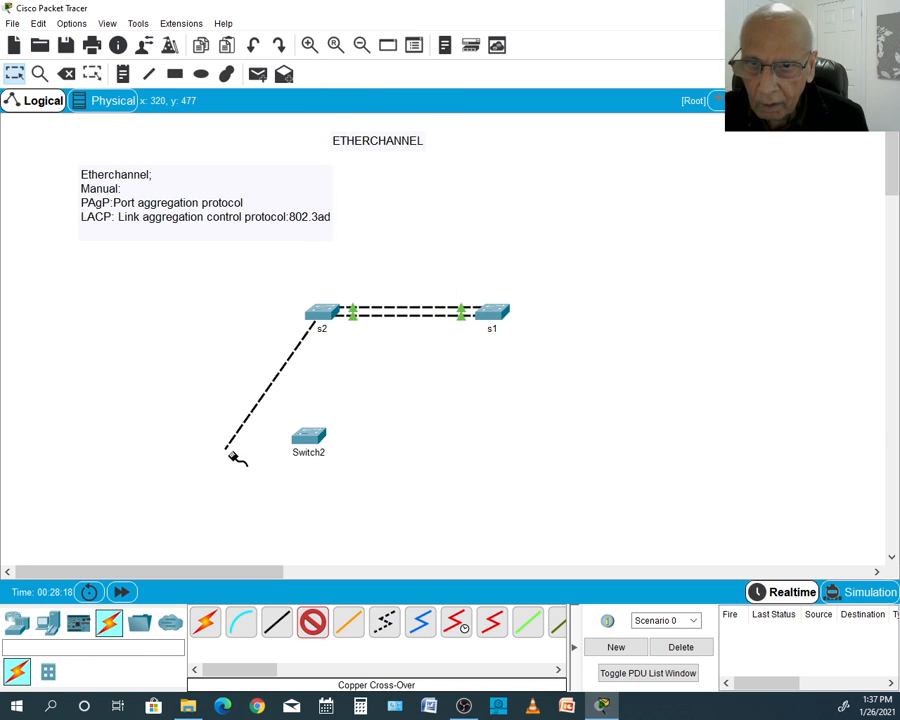
click(309, 434)
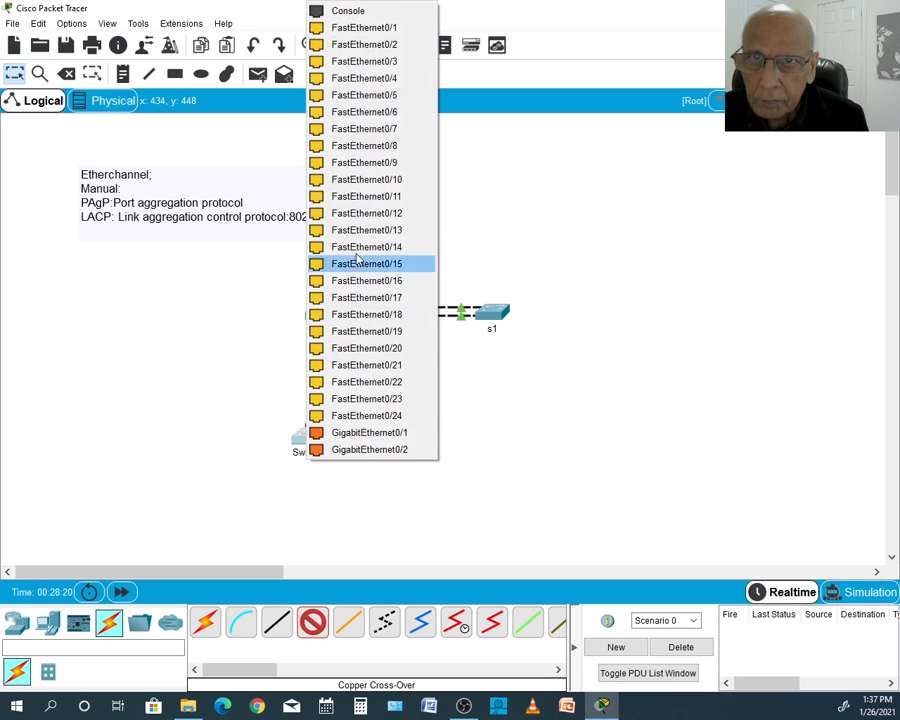
click(379, 63)
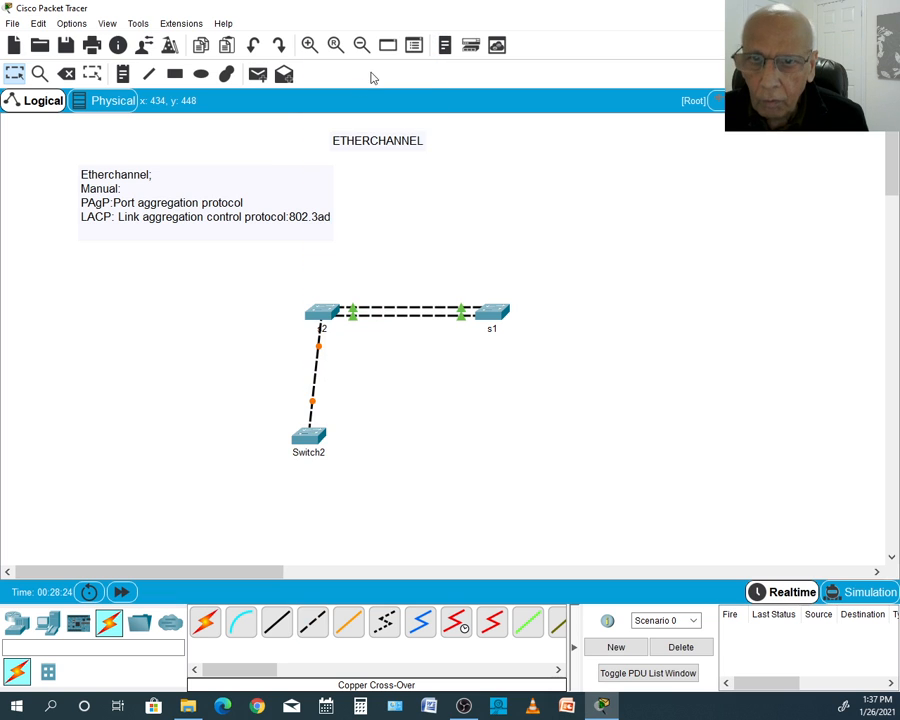
- Connect a second copper cross-over cable from s2's FastEthernet0/4 to Switch2's FastEthernet0/4
click(312, 622)
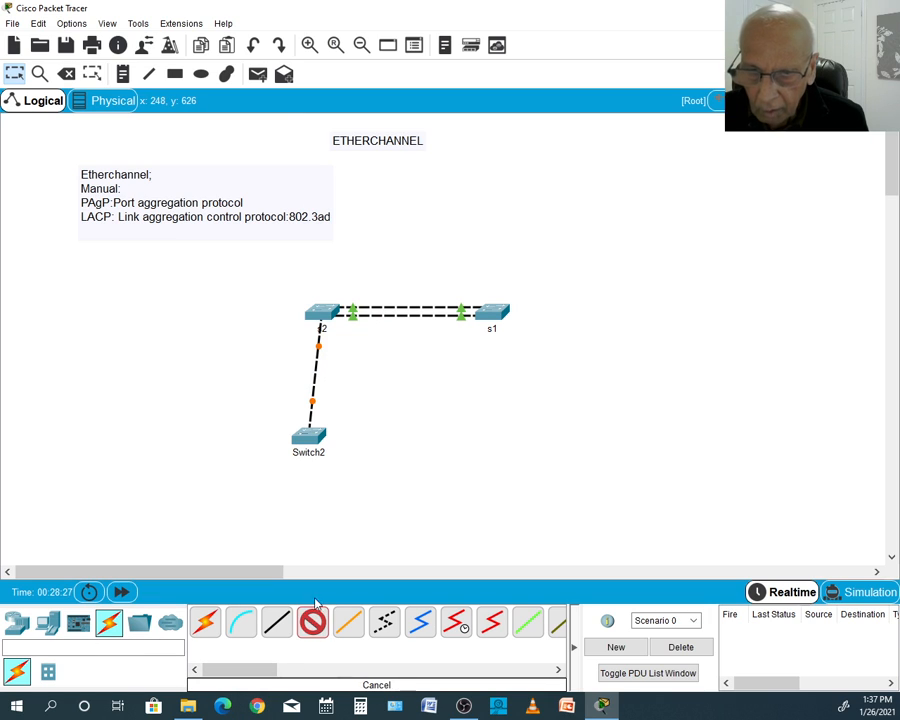
click(325, 312)
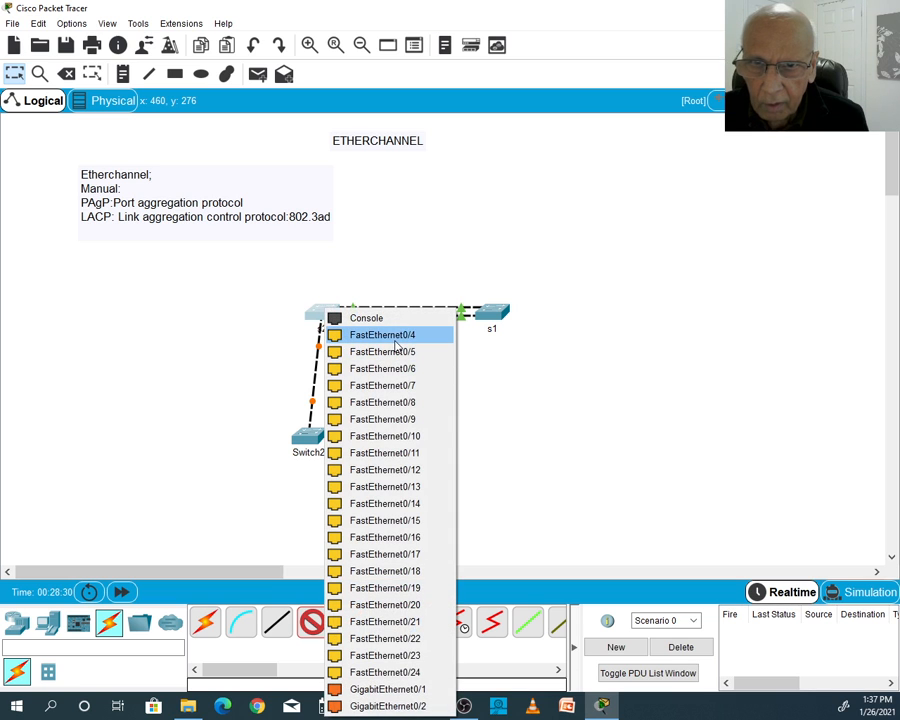
click(395, 342)
click(317, 437)
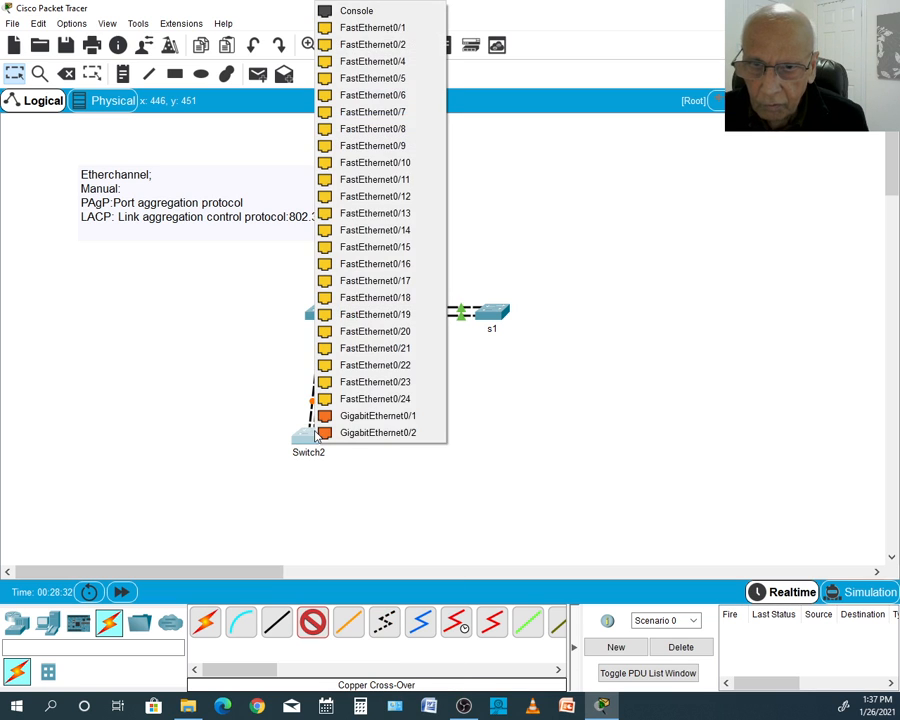
click(392, 63)
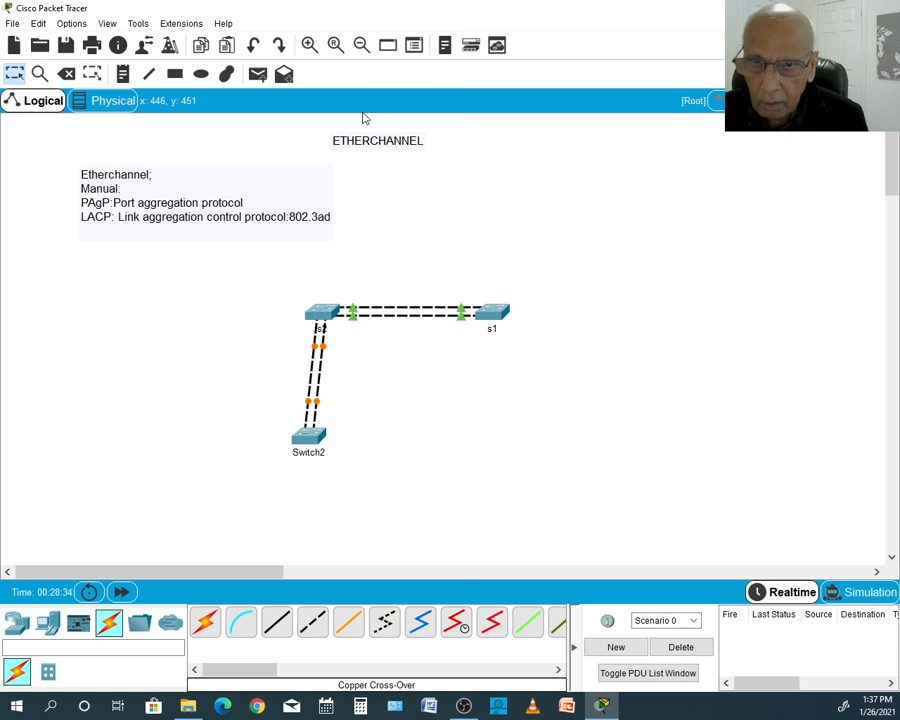
- Set both the display name and the hostname of Switch2 to s3 and close its window
click(307, 433)
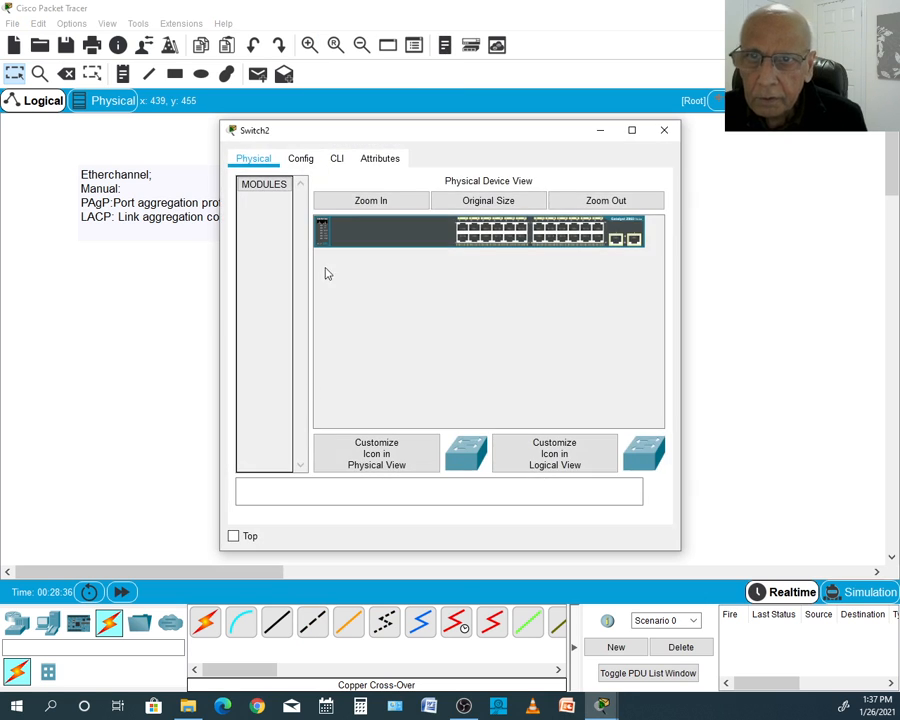
click(300, 159)
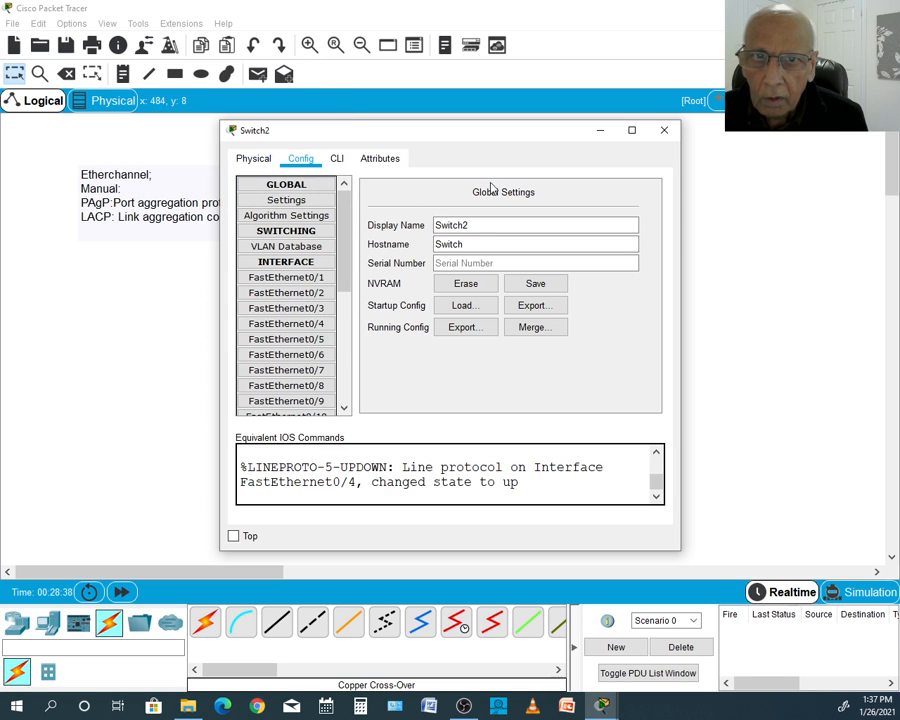
drag(469, 226, 428, 236)
text(s)
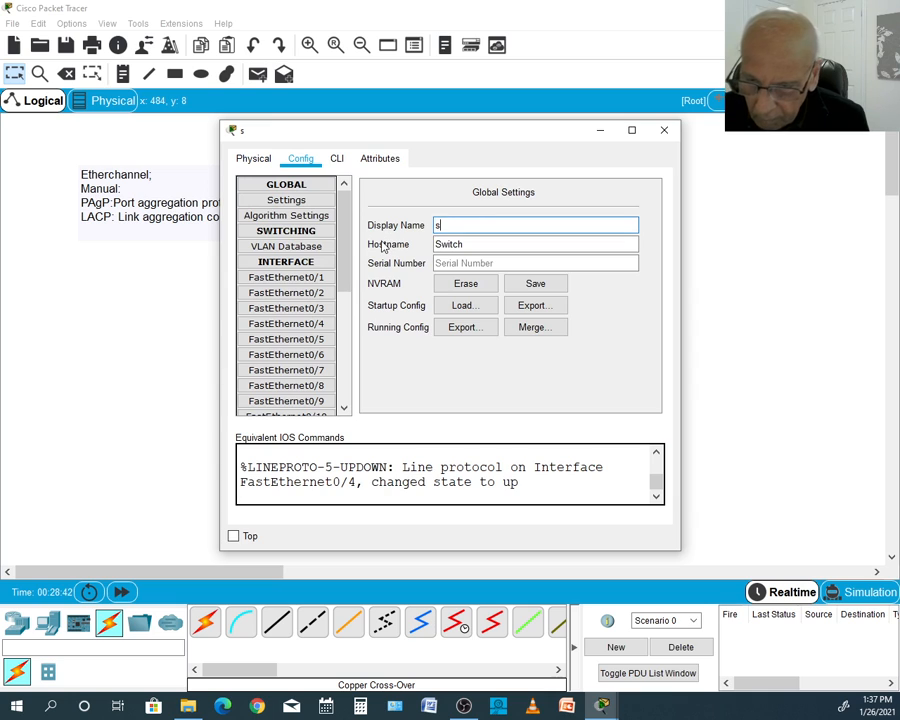
text(3)
drag(464, 244, 437, 250)
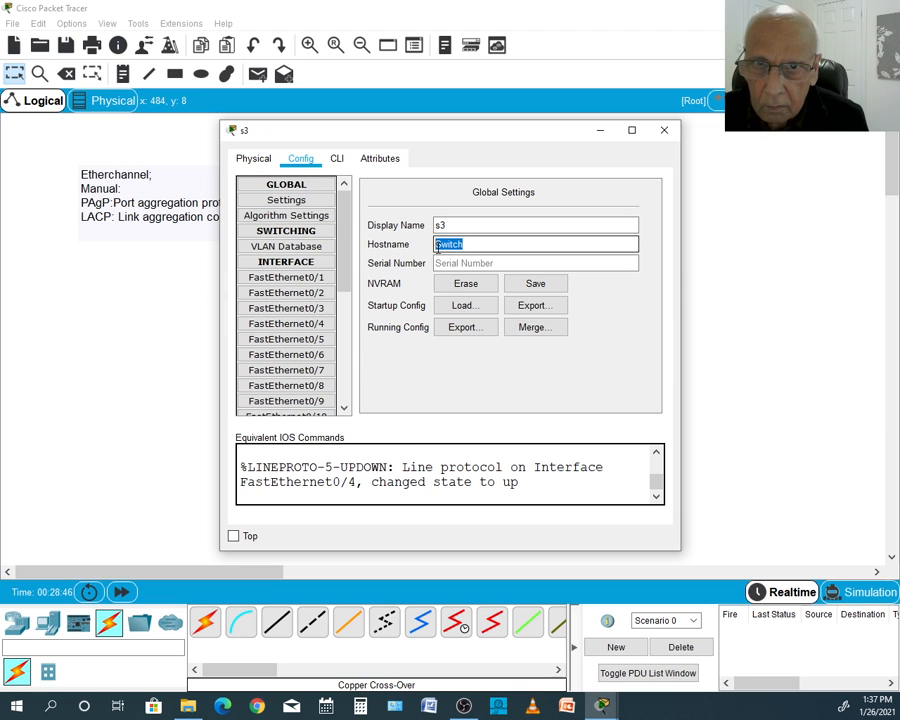
text(s3)
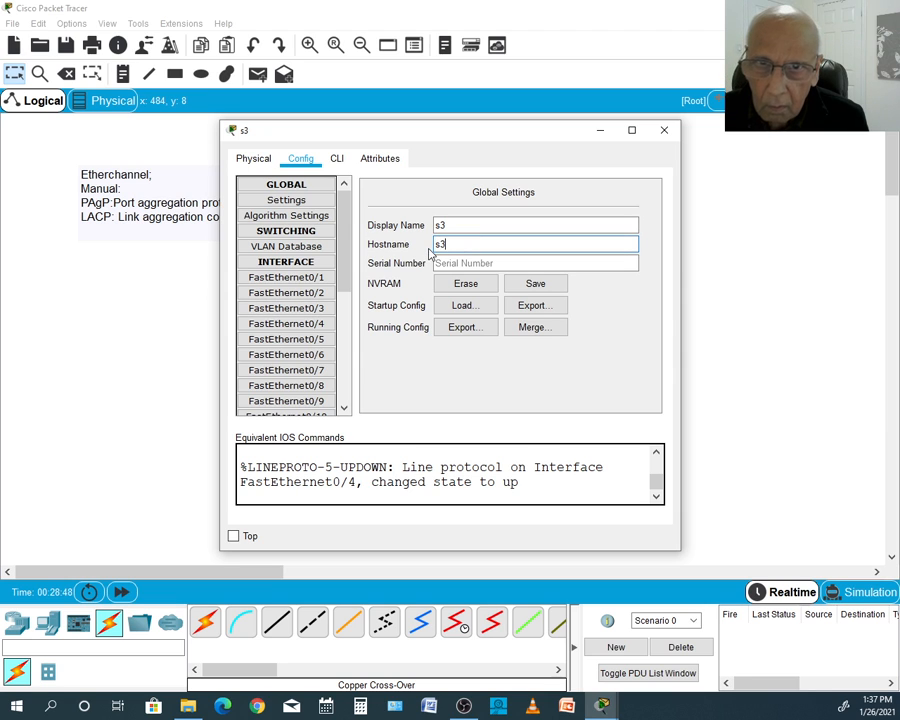
click(664, 130)
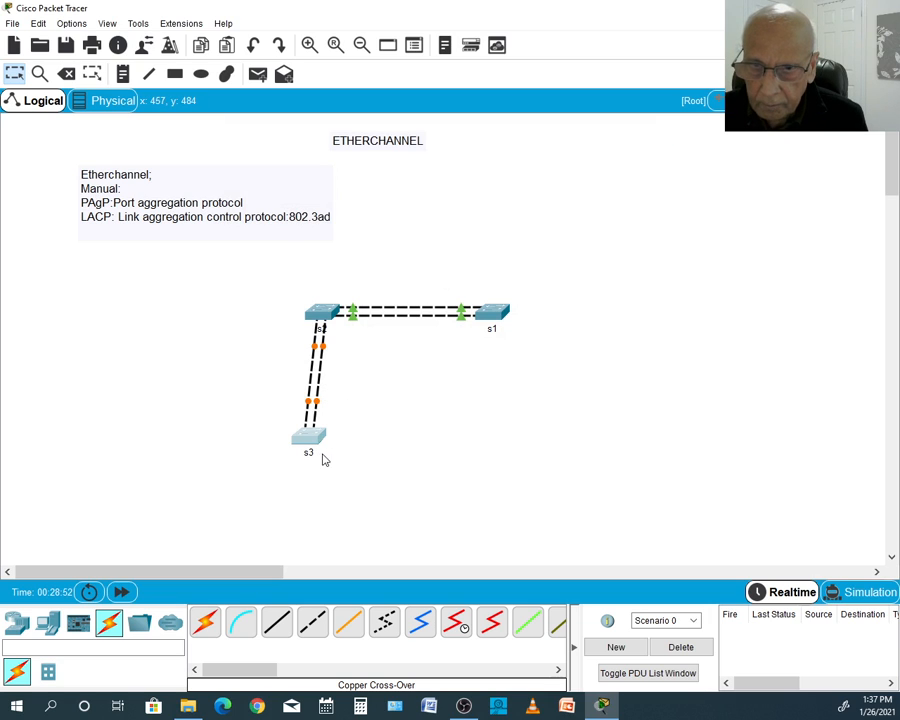
- Open the s2 console, enter global configuration with config t and select the interfaces with int range f0/3-4
click(320, 313)
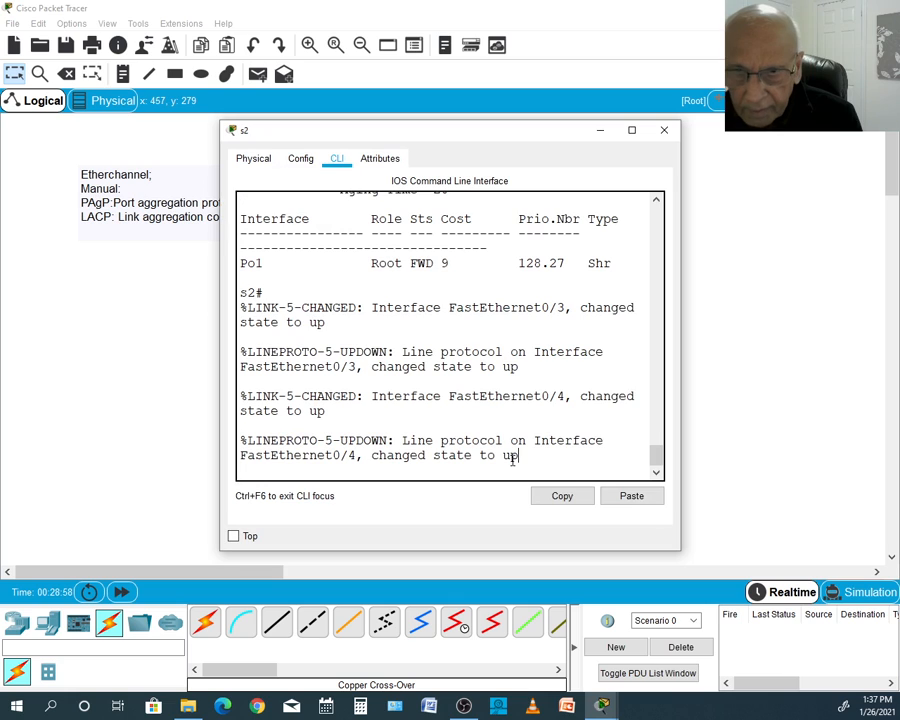
key(Return)
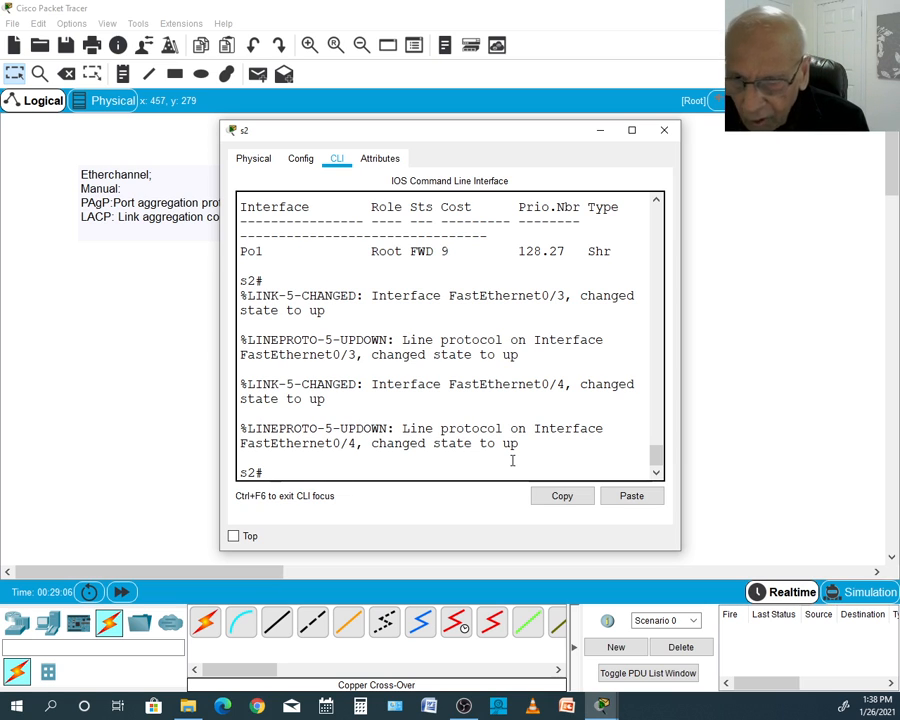
text(confi)
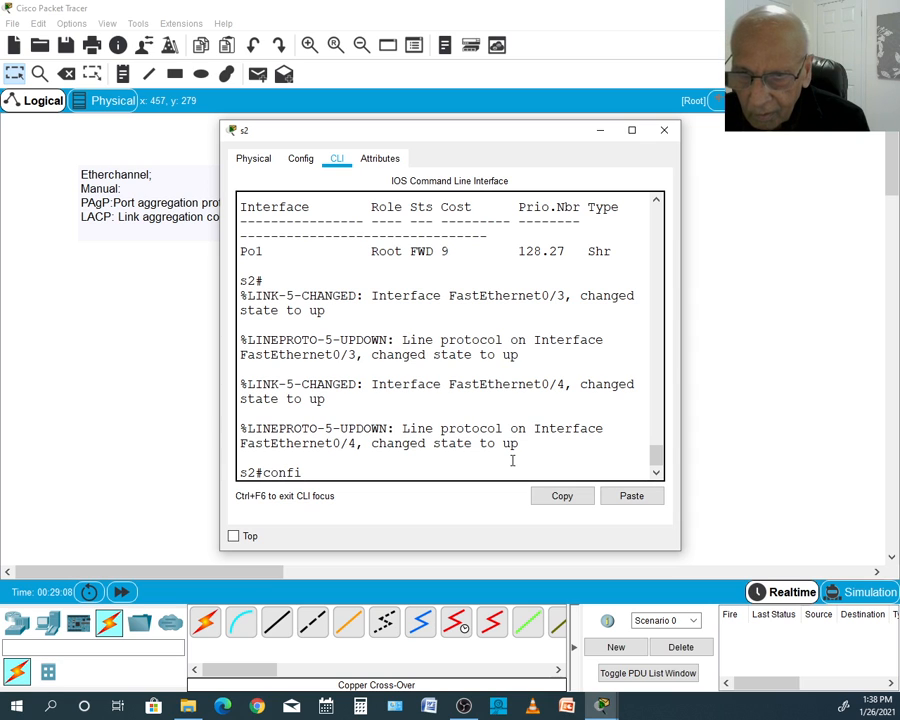
text(g t)
key(Return)
text(int)
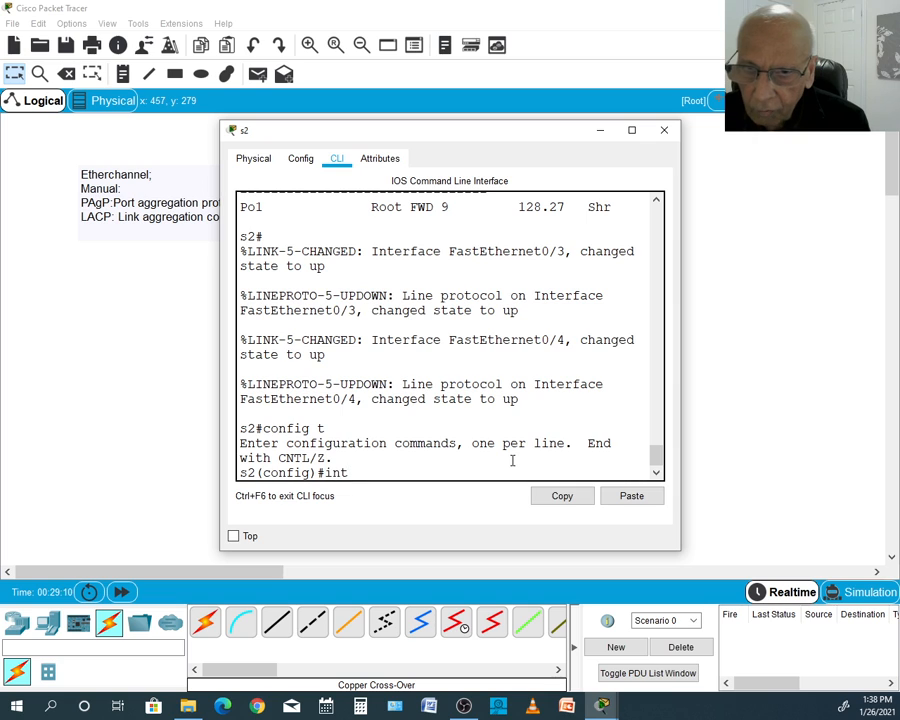
text( range)
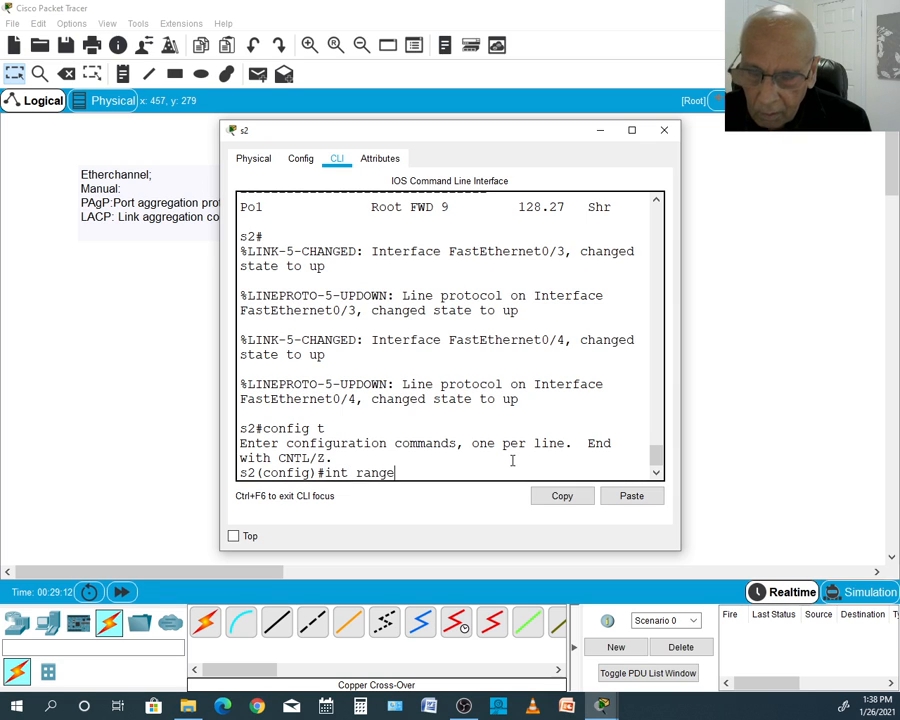
text( f0/3-)
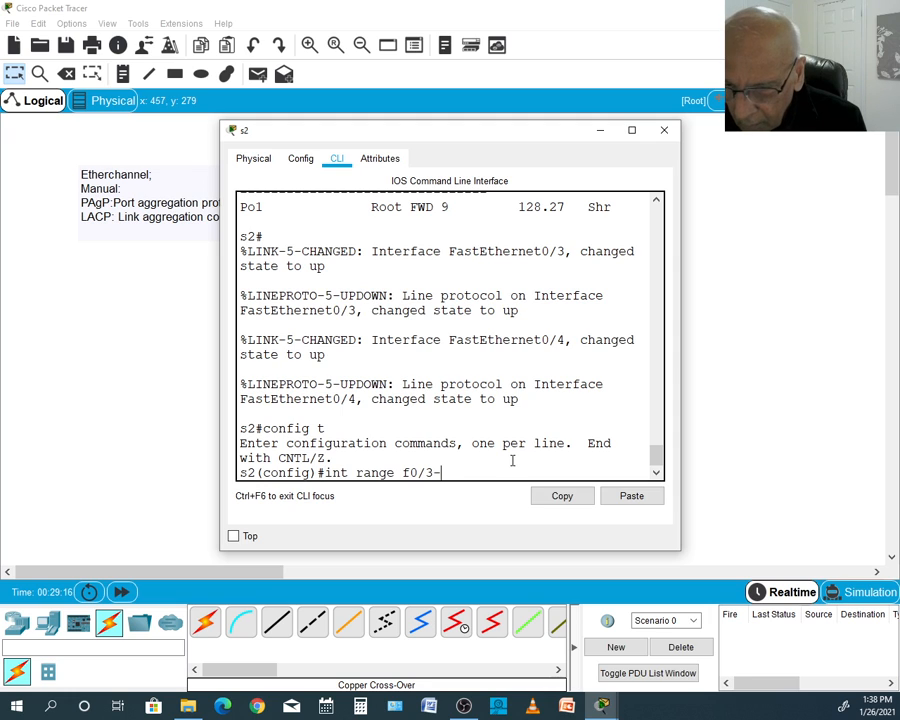
text(4)
key(Return)
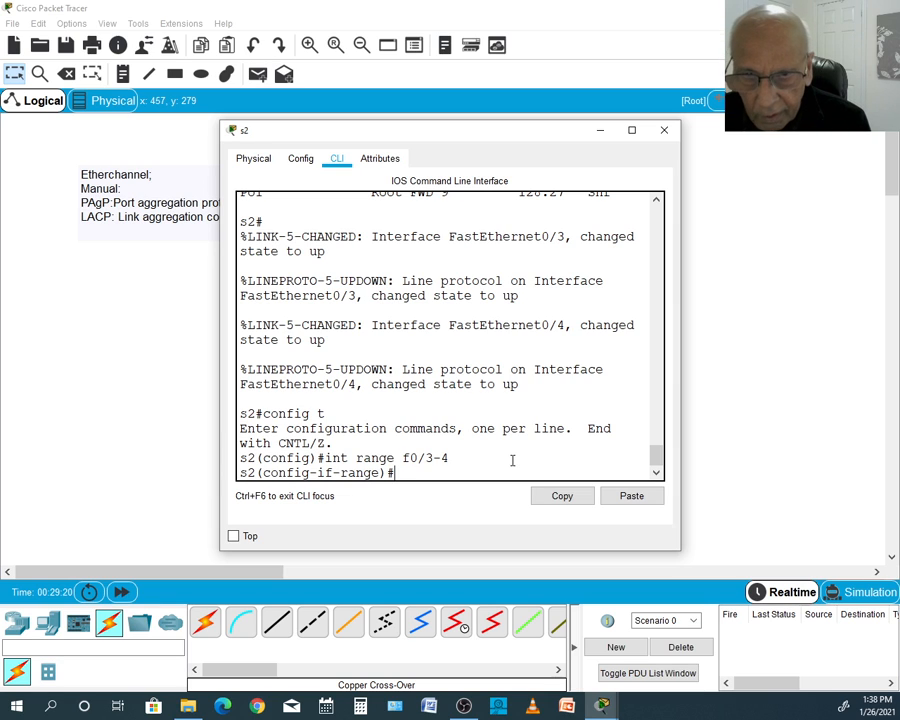
- Assign s2's FastEthernet0/3-4 to an LACP bundle with channel-group 2 mode active
text(chann)
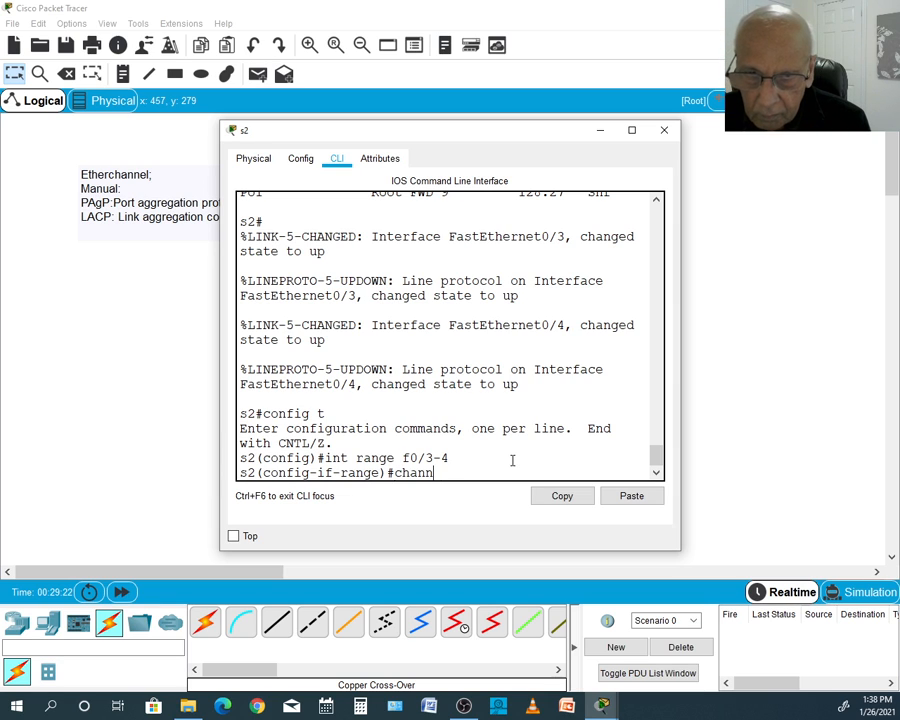
text(el-group 2)
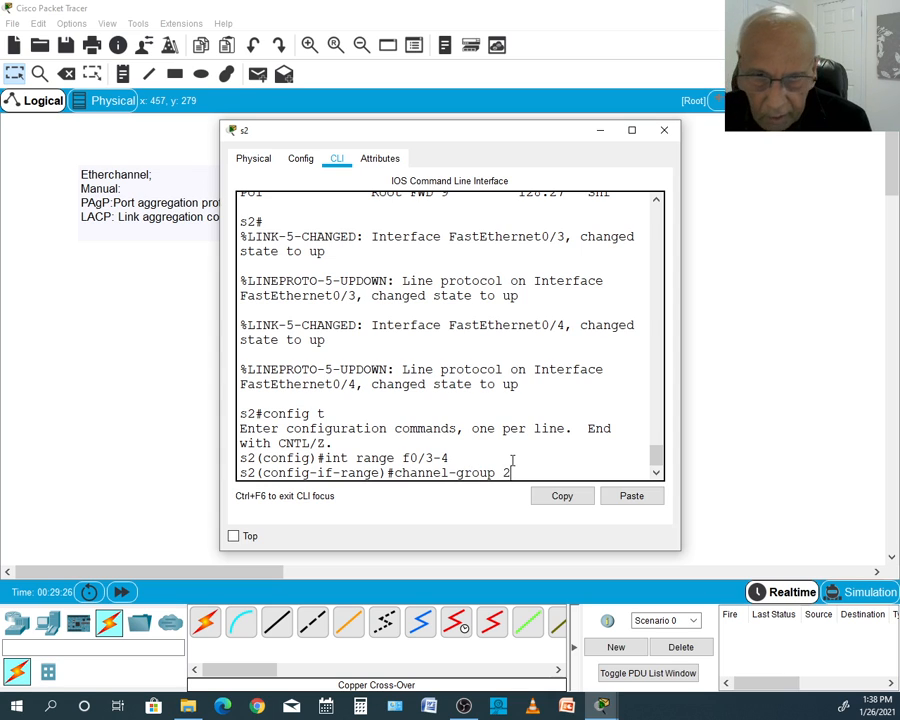
text( mode)
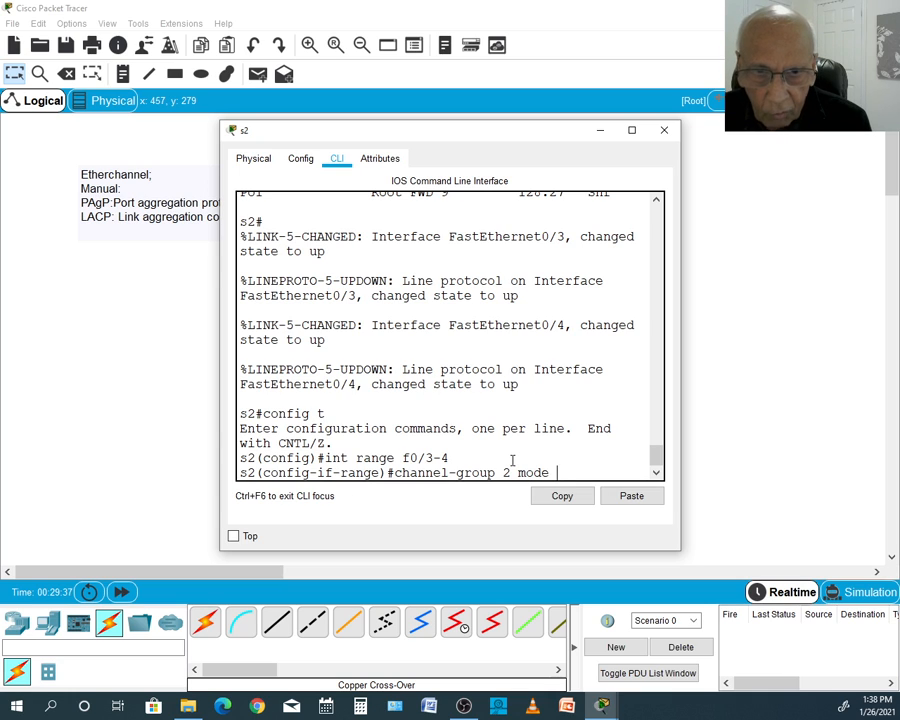
text(active)
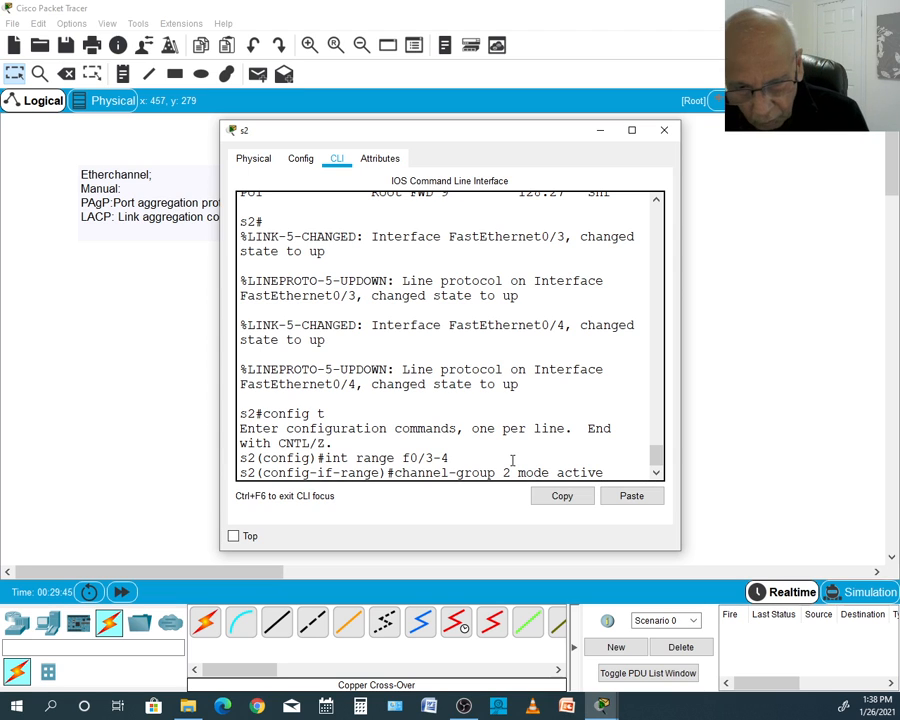
key(Return)
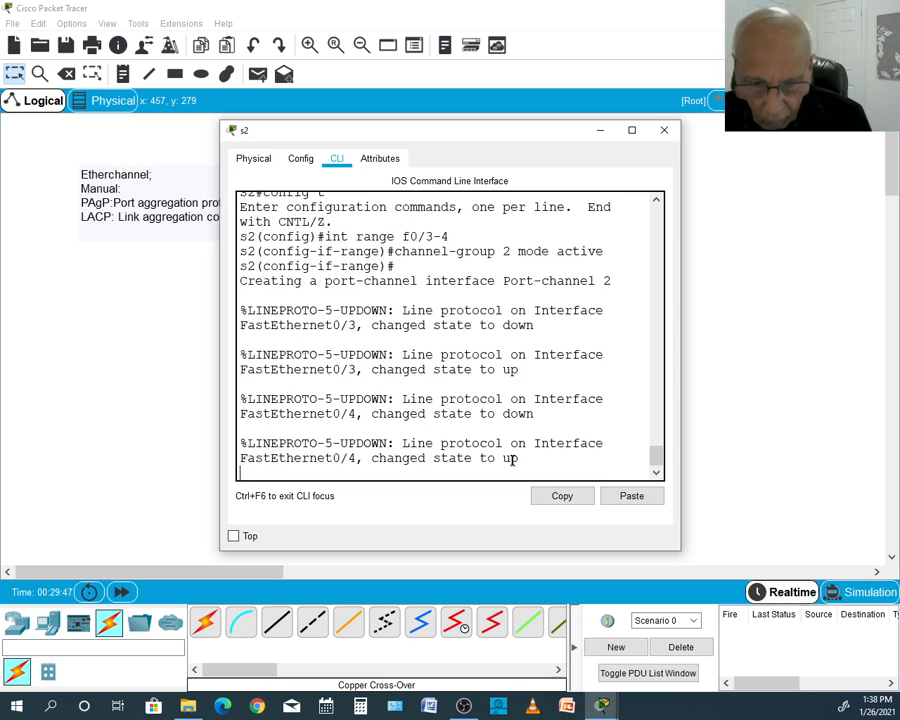
key(Return)
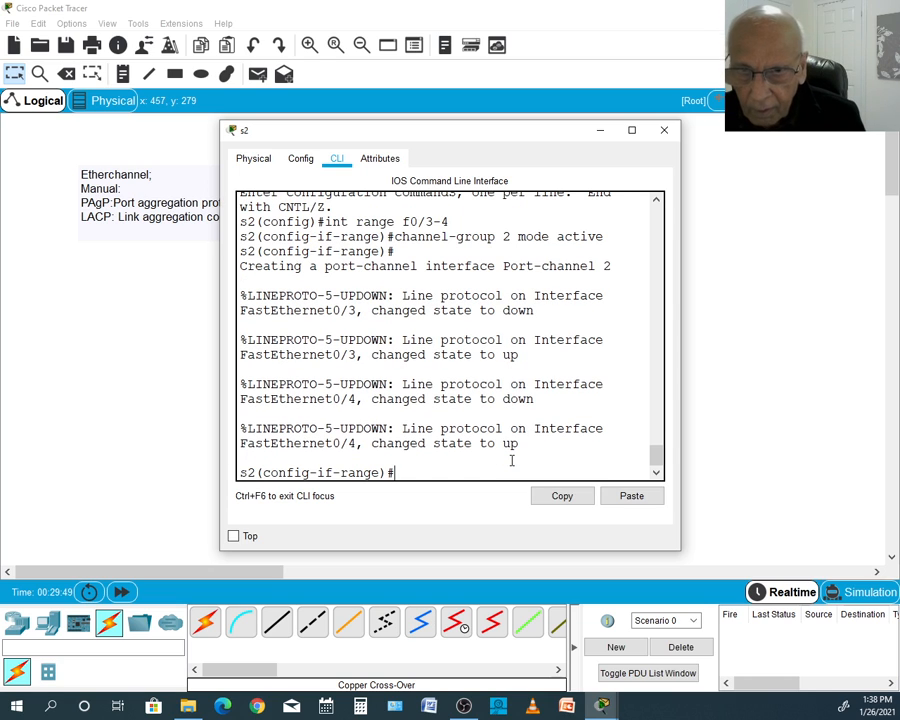
- Open the s3 console and enter interface range configuration with int range f0/3-4
click(194, 382)
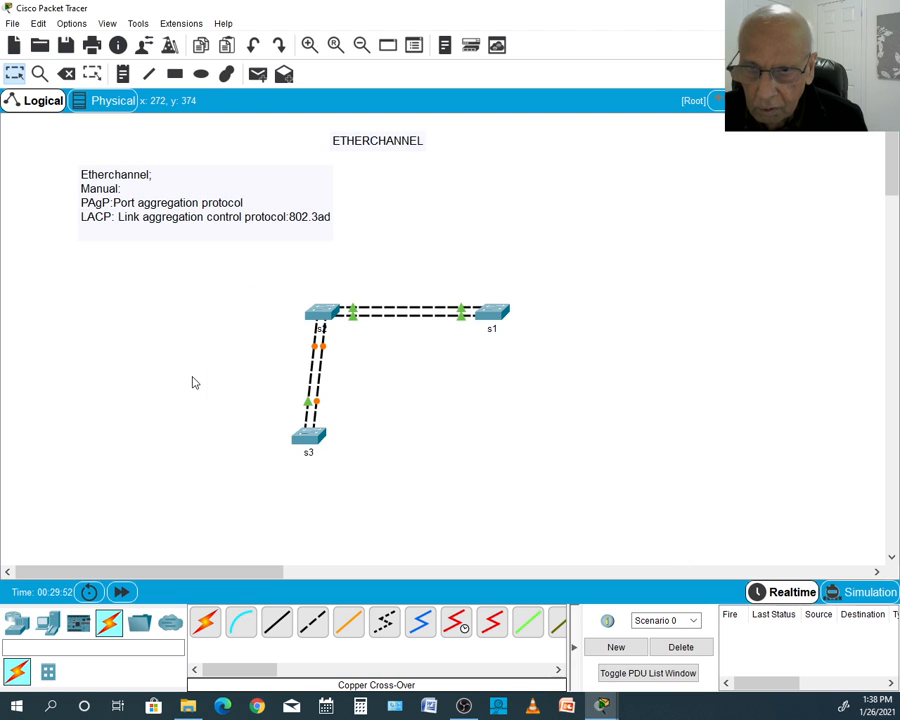
click(305, 443)
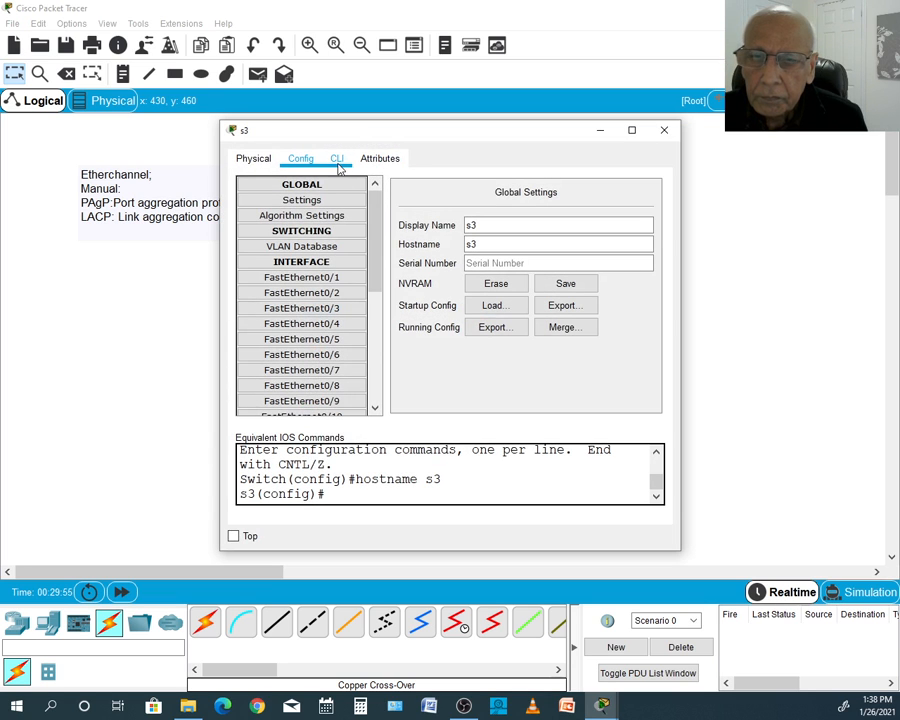
click(337, 159)
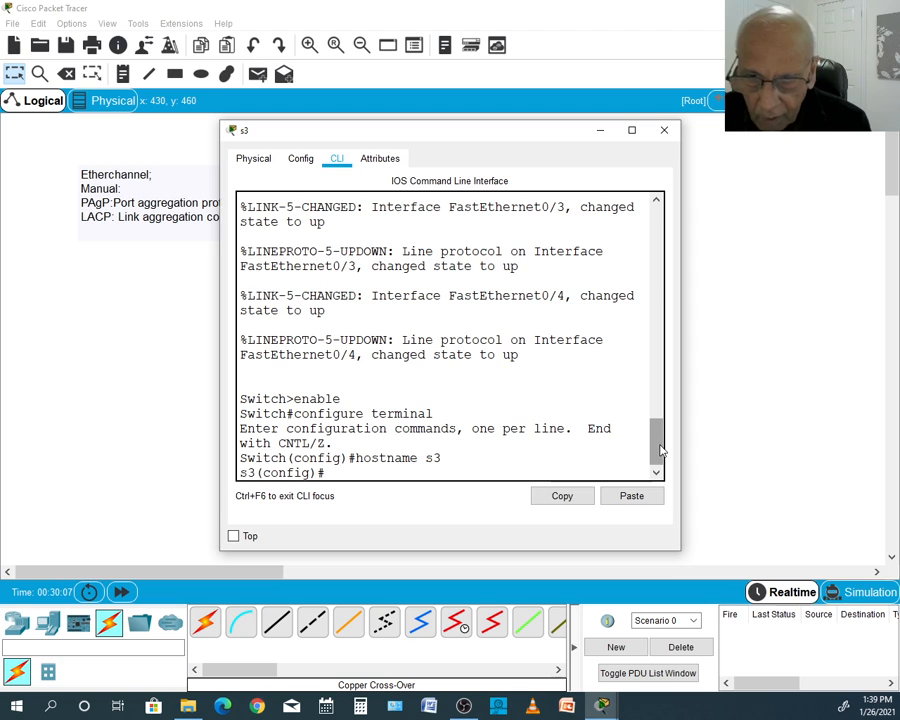
text(int range)
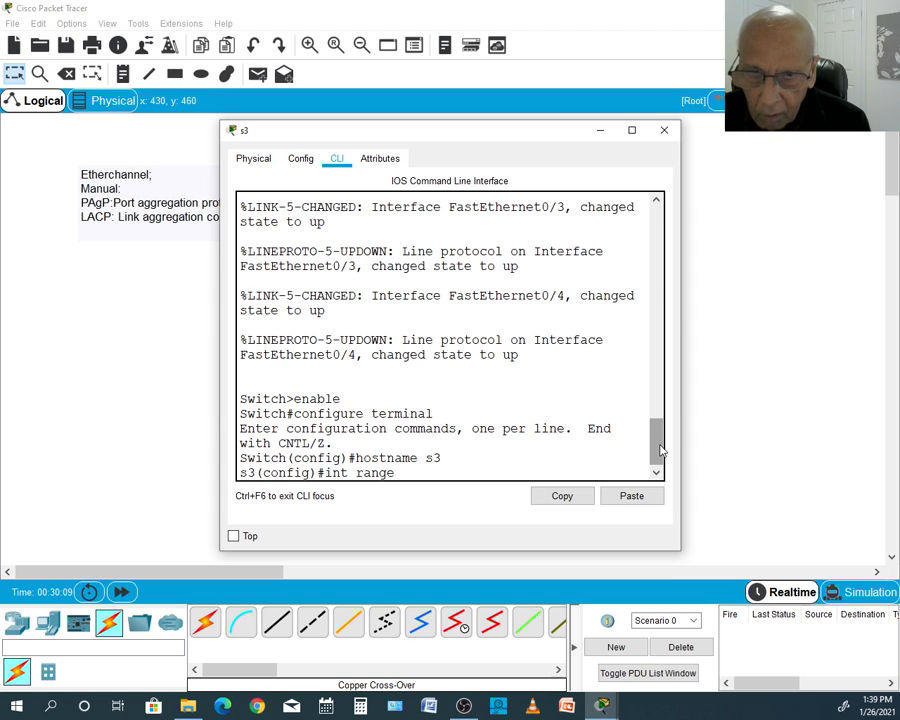
text( f0/)
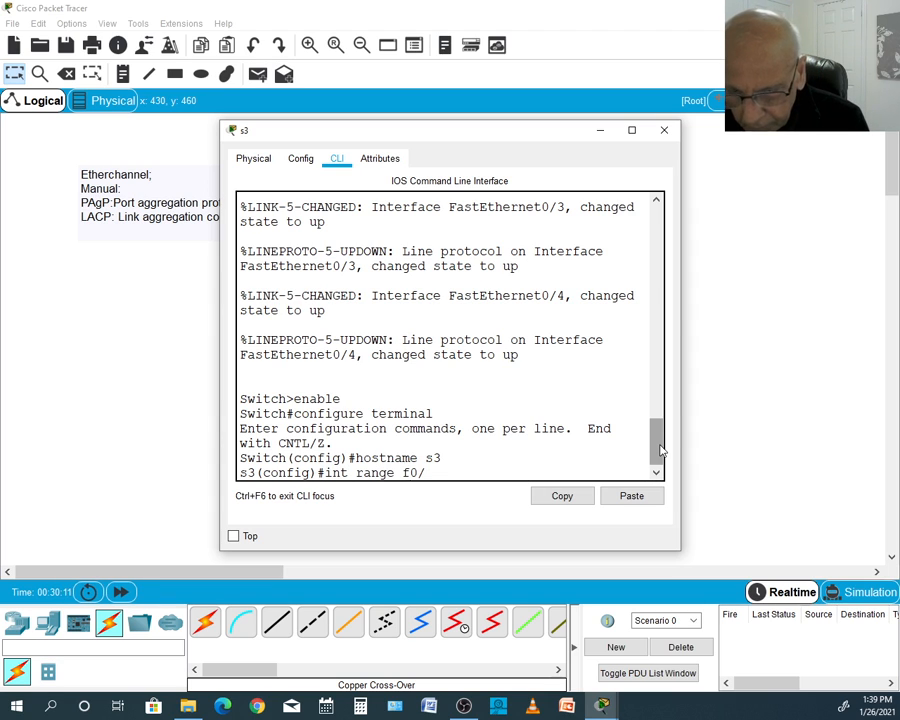
text(3-)
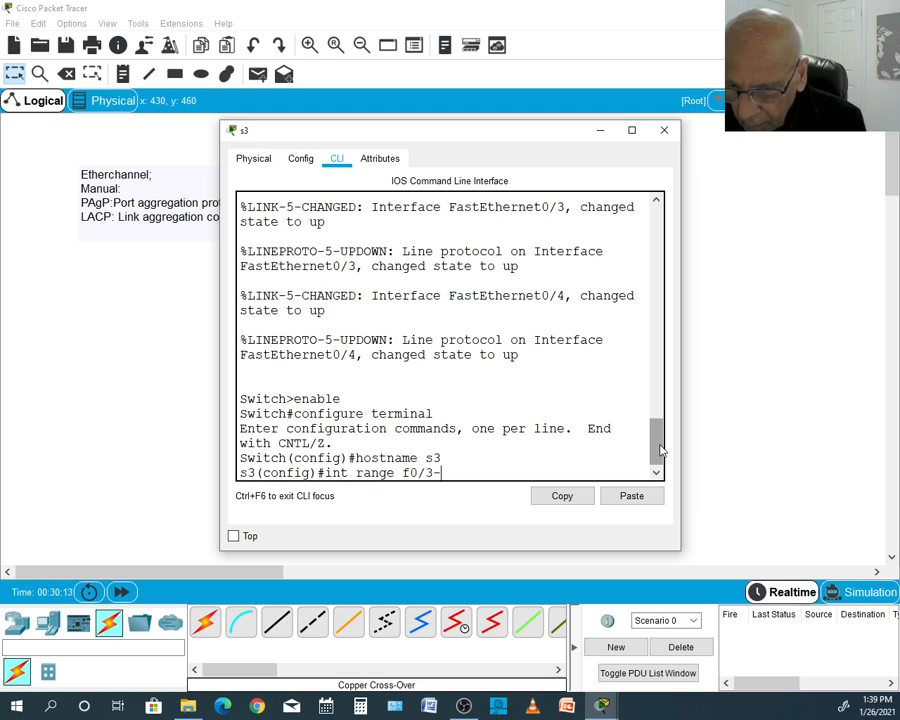
text(4)
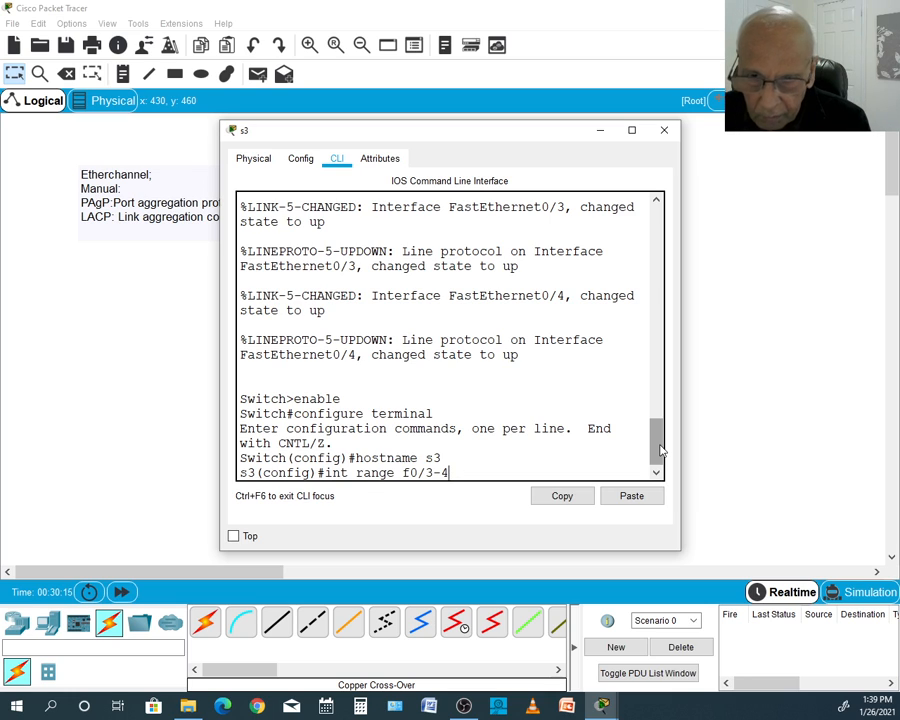
key(Return)
- Assign s3's FastEthernet0/3-4 to an LACP bundle with channel-group 2 mode passive, and leave configuration mode with end
text(c)
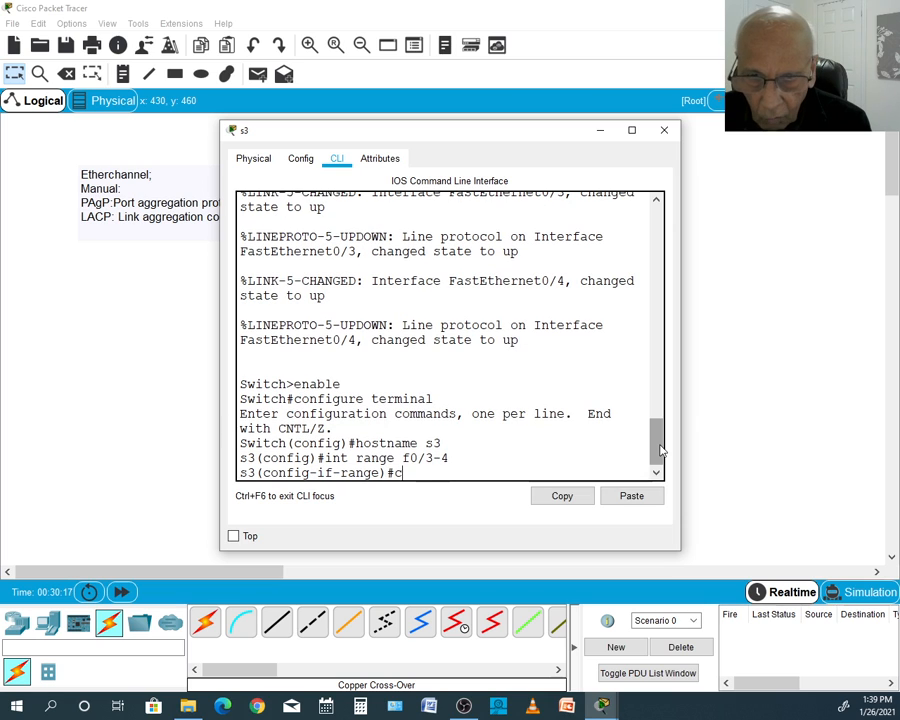
text(hannel)
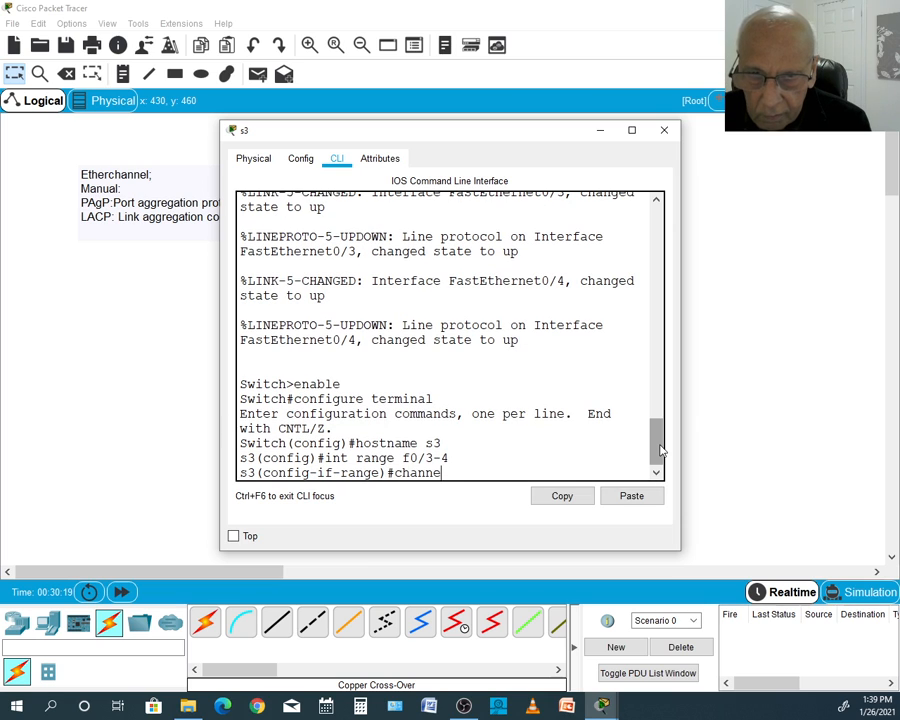
text(-gro)
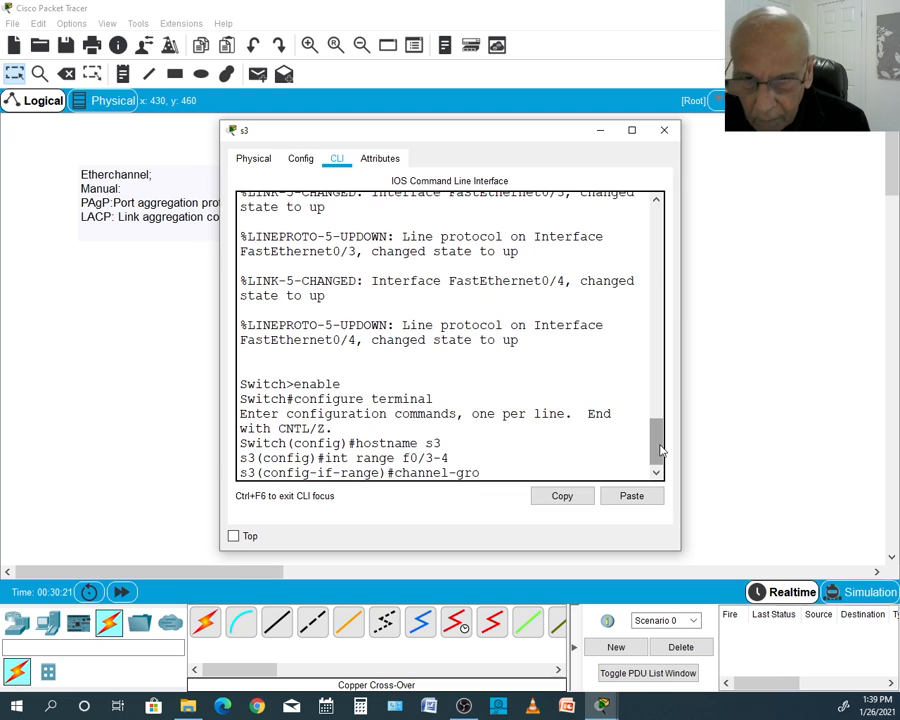
text(up 2)
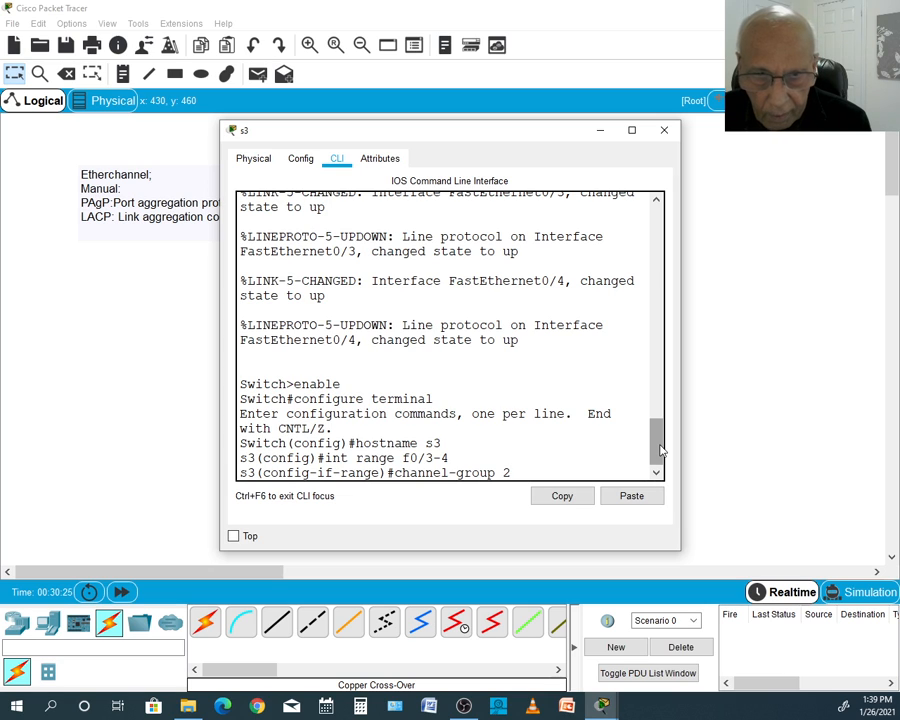
text( mode)
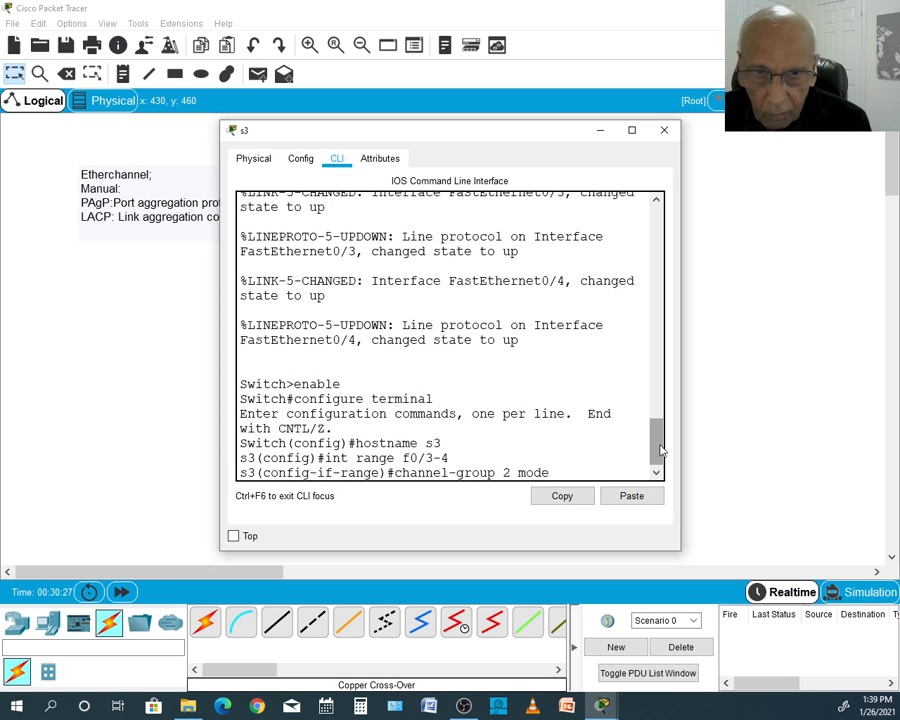
text( passi)
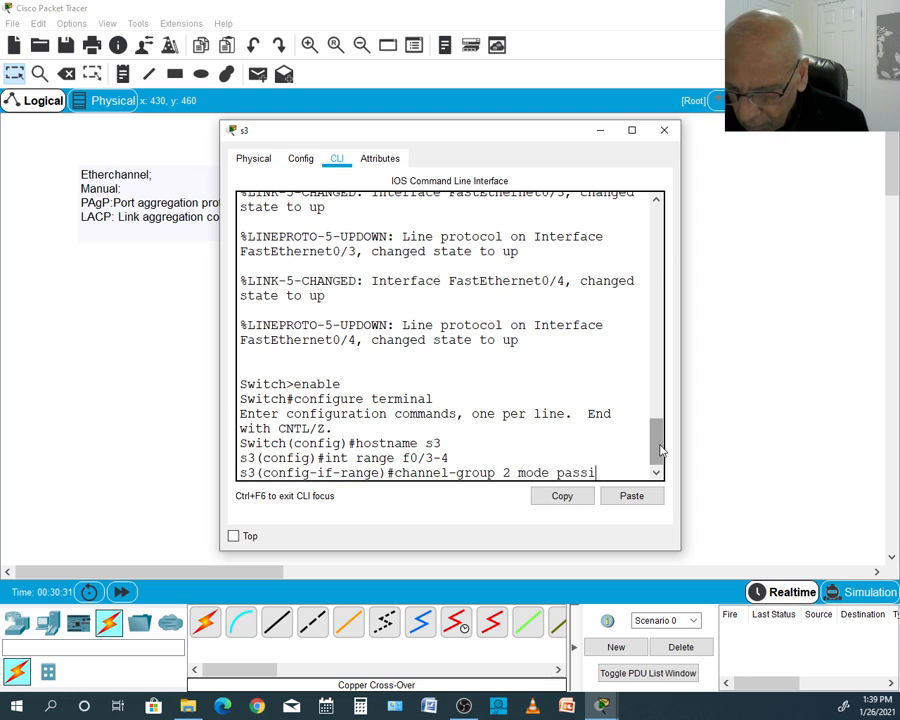
text(ve)
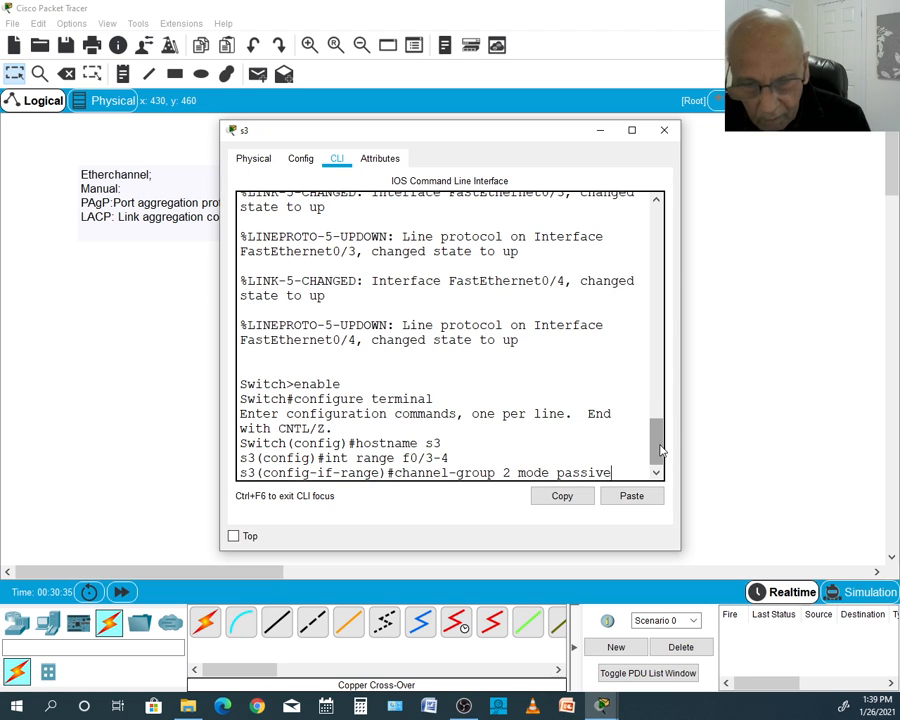
key(Return)
key(Return)
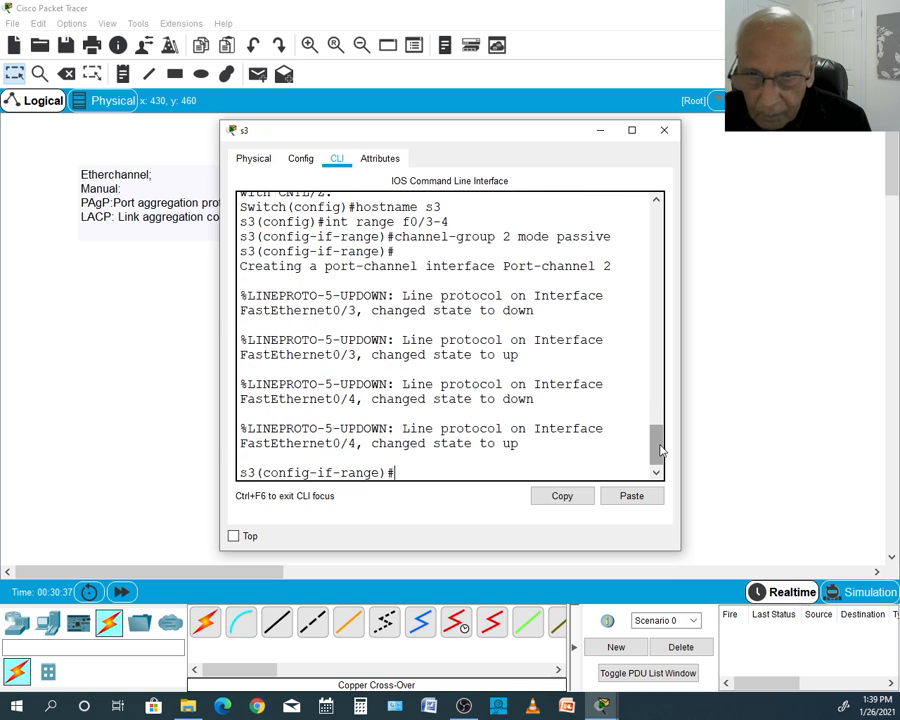
text(end)
- Run show etherchannel summary on s3 and examine the flags legend and the port-channel group entry
key(Return)
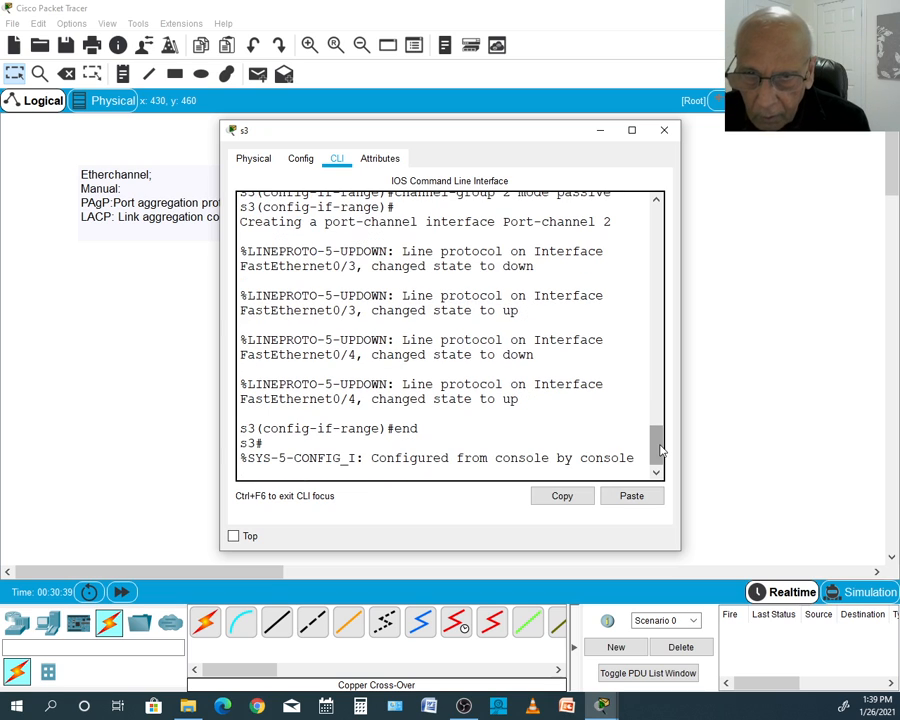
key(Return)
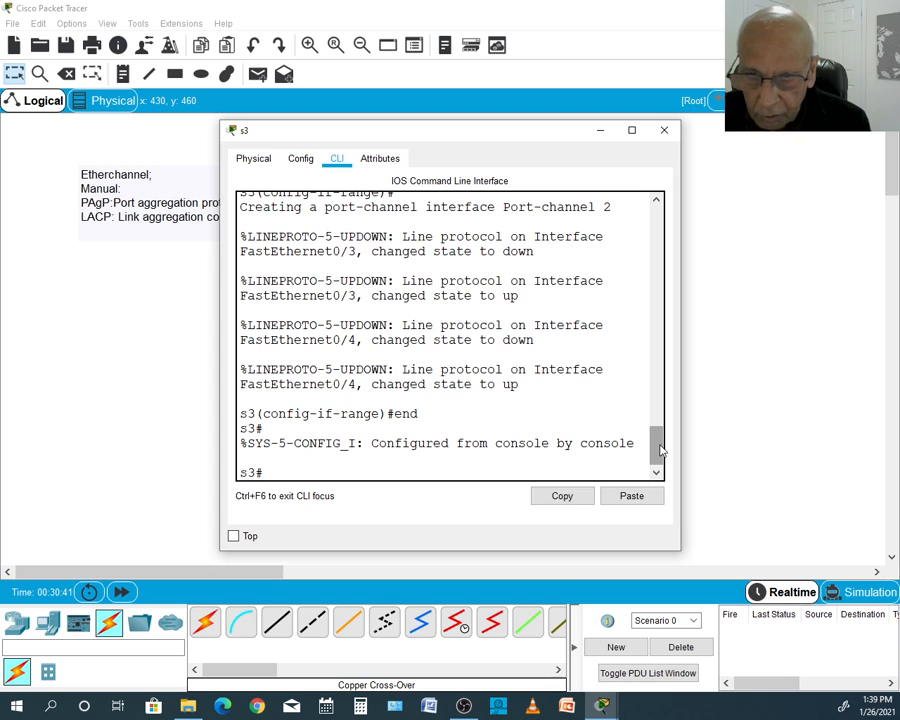
text(sh)
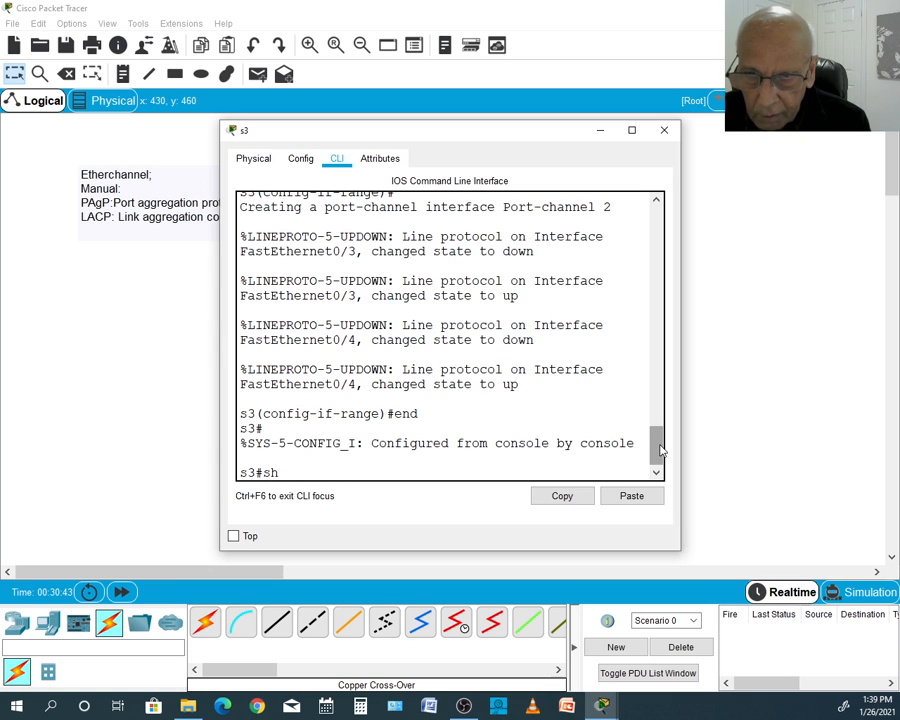
text(ow ether)
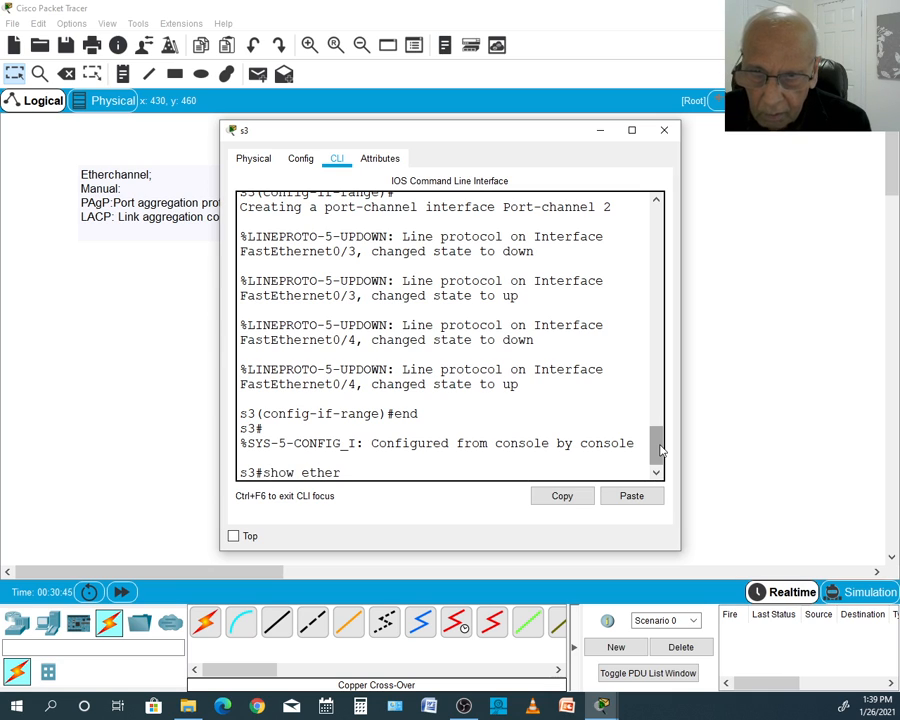
text(channel sumar)
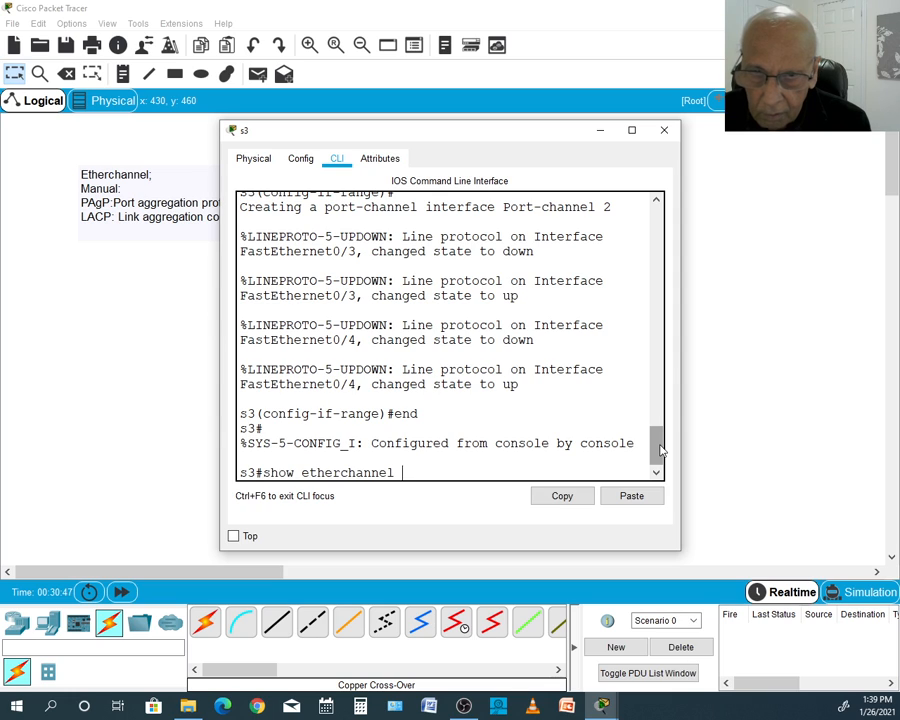
key(BackSpace)
key(BackSpace)
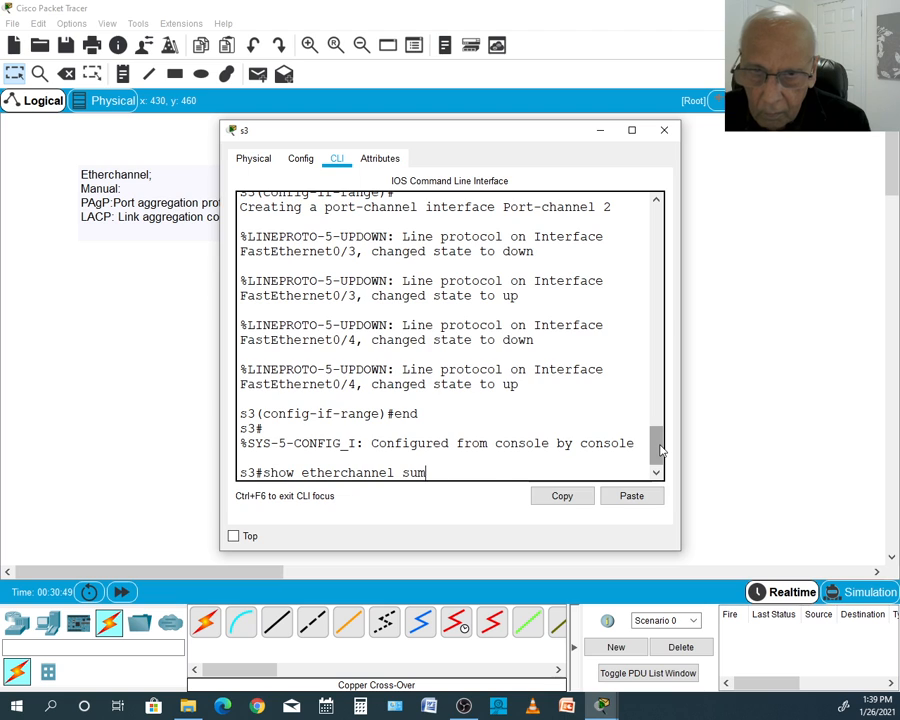
text(mary)
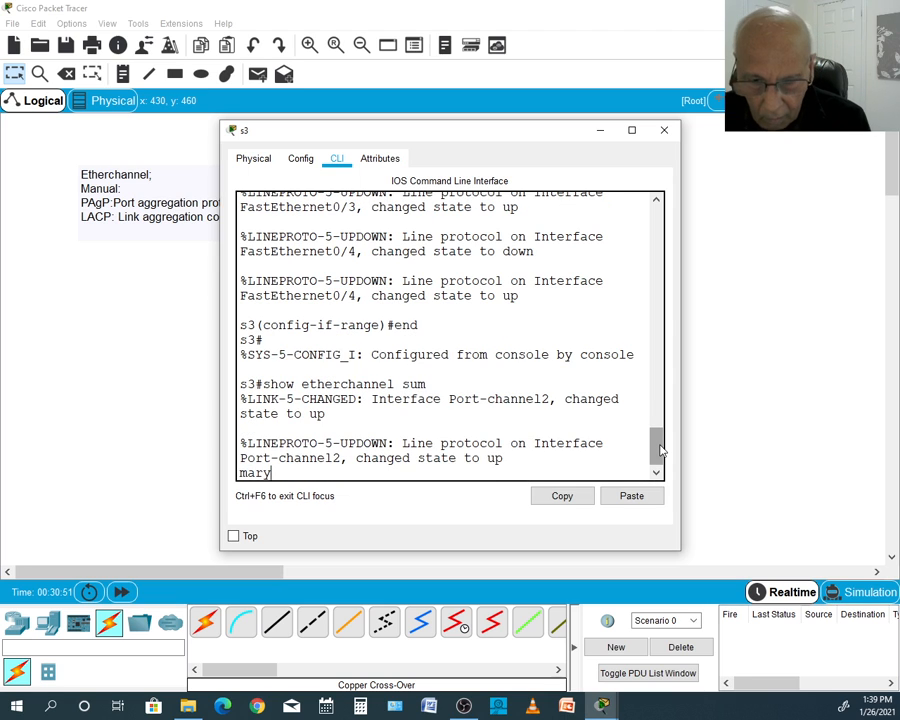
key(Return)
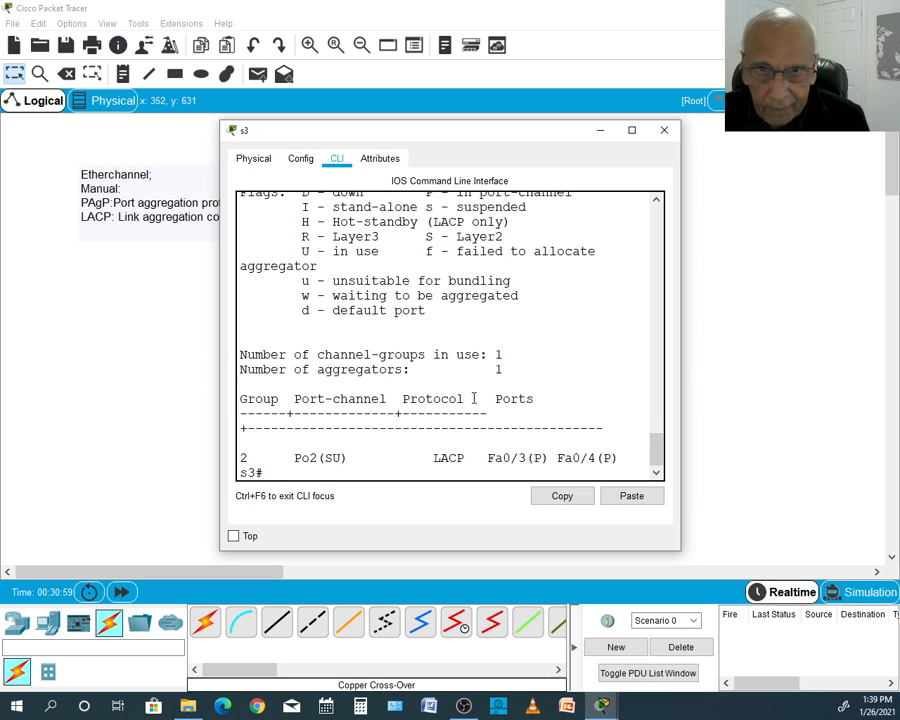
scroll(474, 397, up, 1)
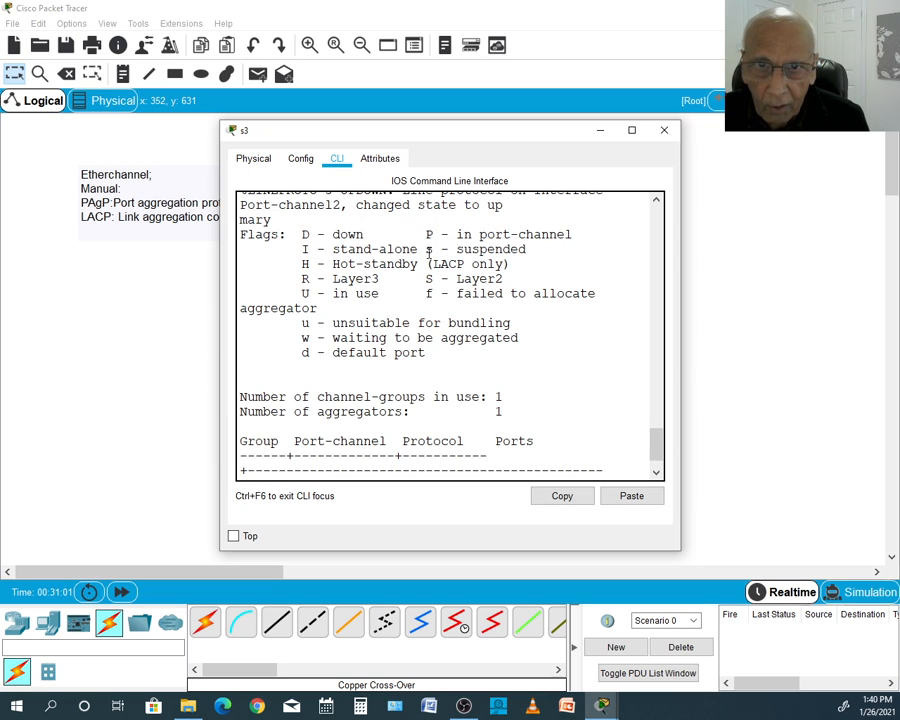
scroll(504, 318, up, 1)
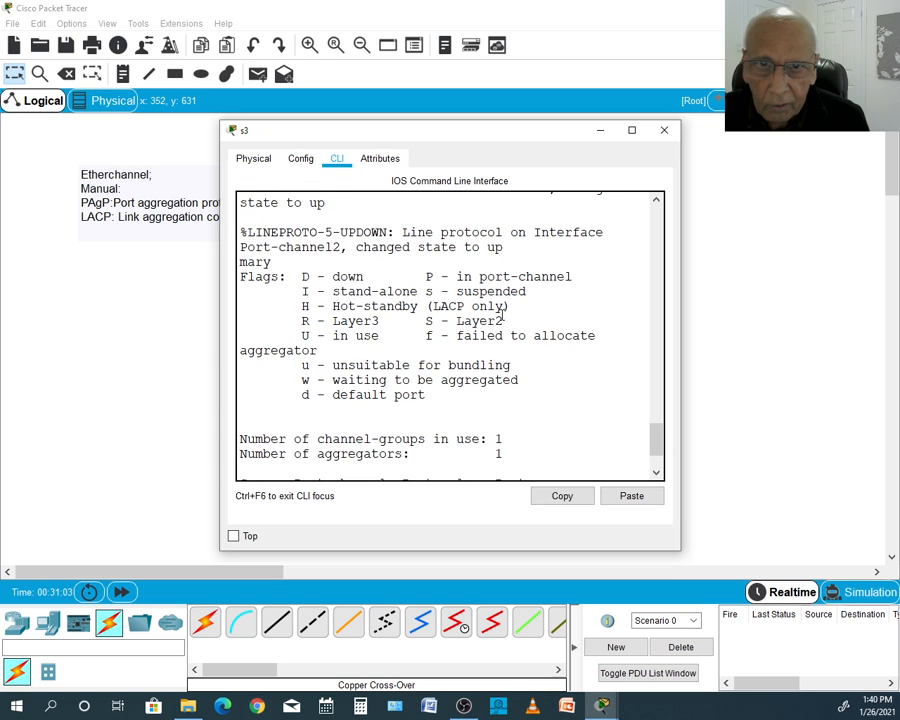
drag(428, 325, 490, 321)
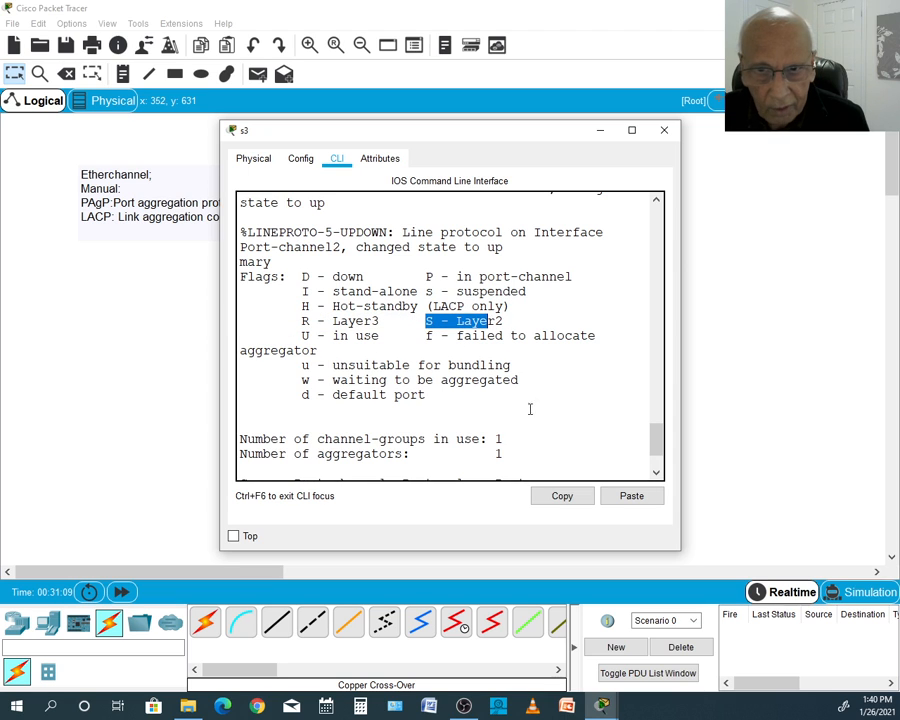
scroll(540, 410, down, 1)
scroll(551, 413, down, 1)
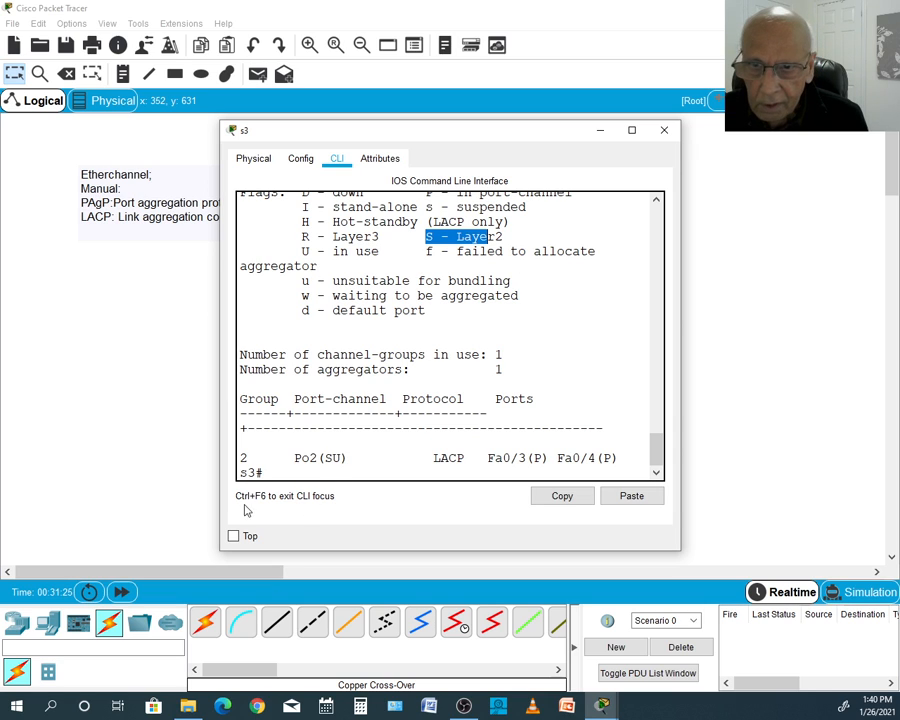
- Enter global configuration on s3 with config t and select the LACP bundle interface with int port-channel2
click(271, 473)
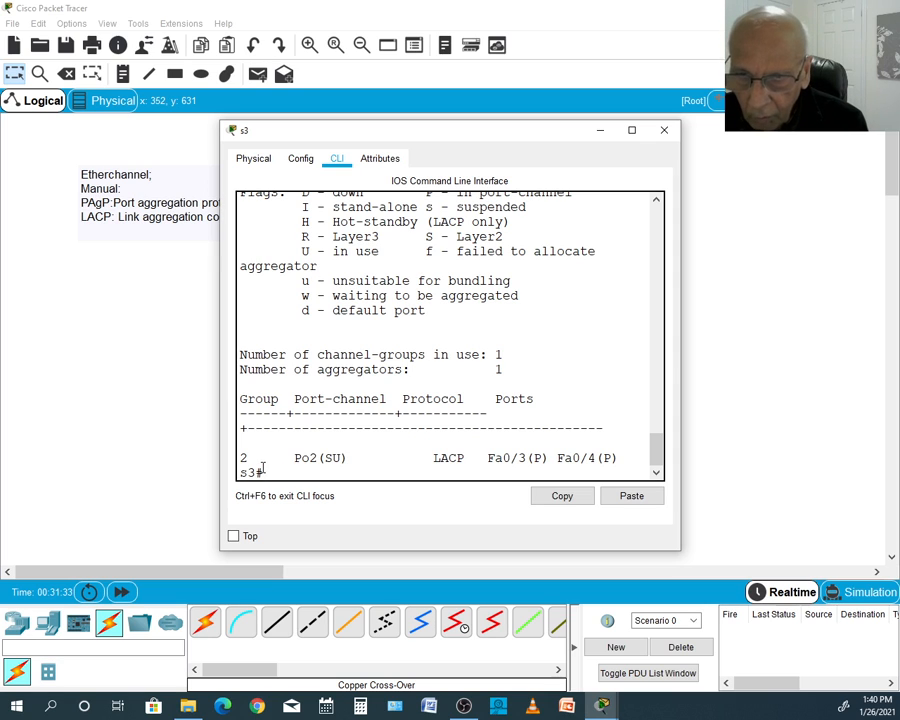
text(config t)
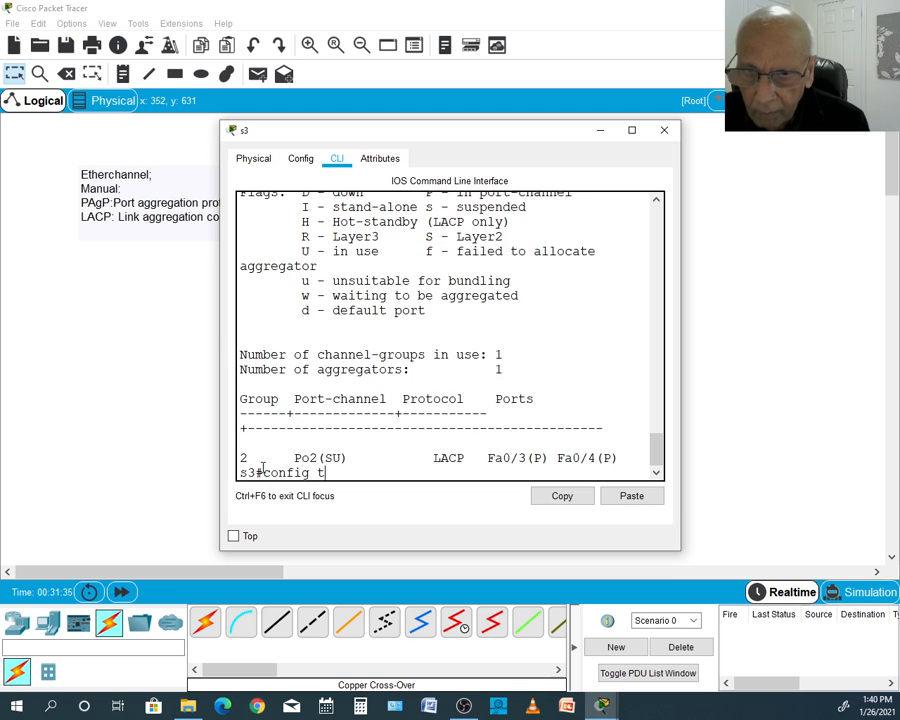
key(Return)
text(int)
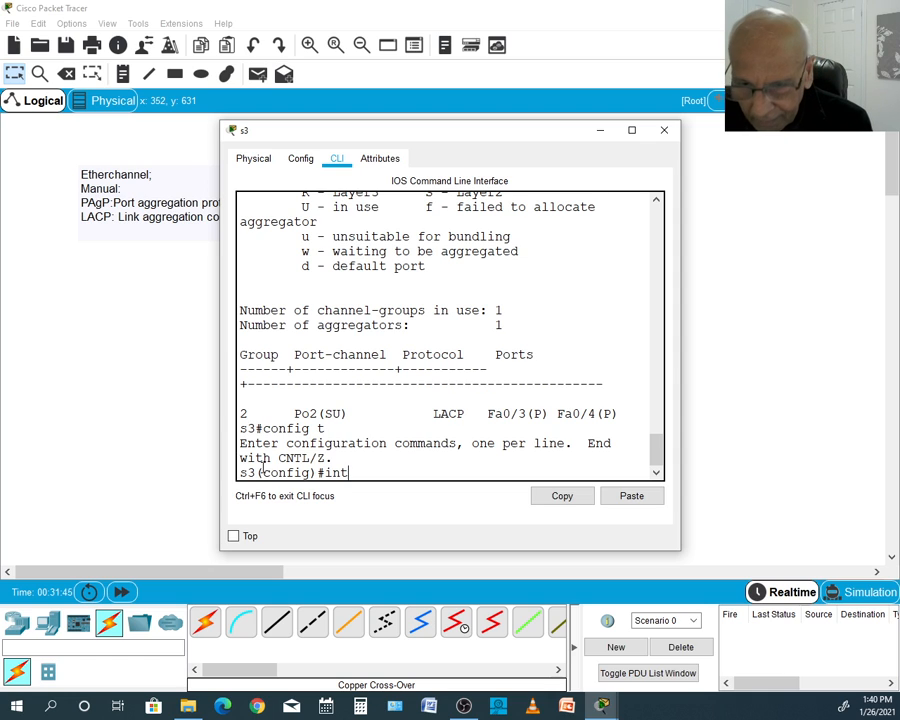
text(por)
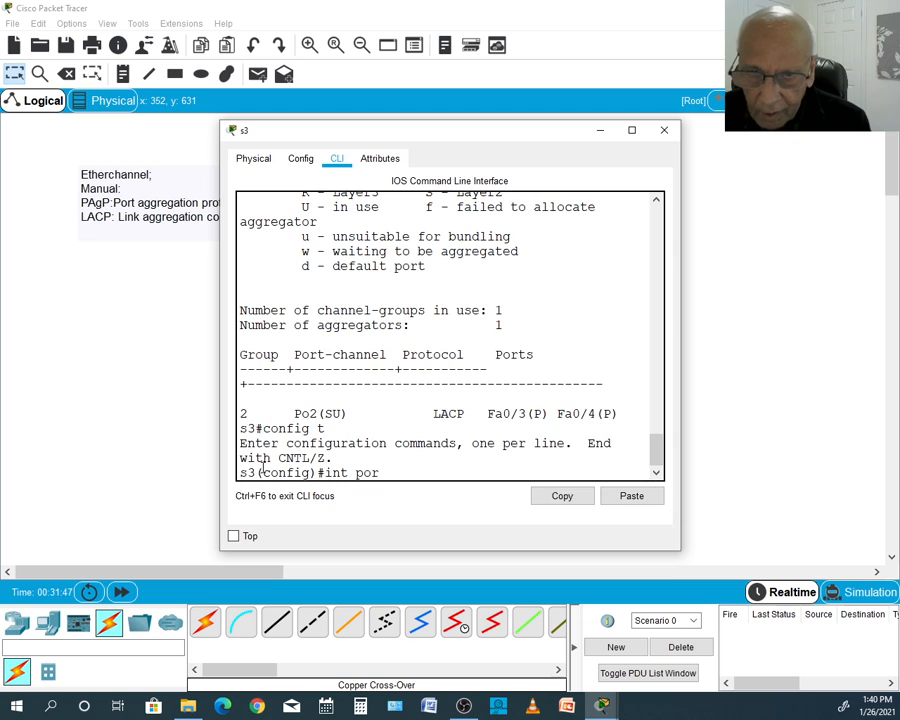
text(t-)
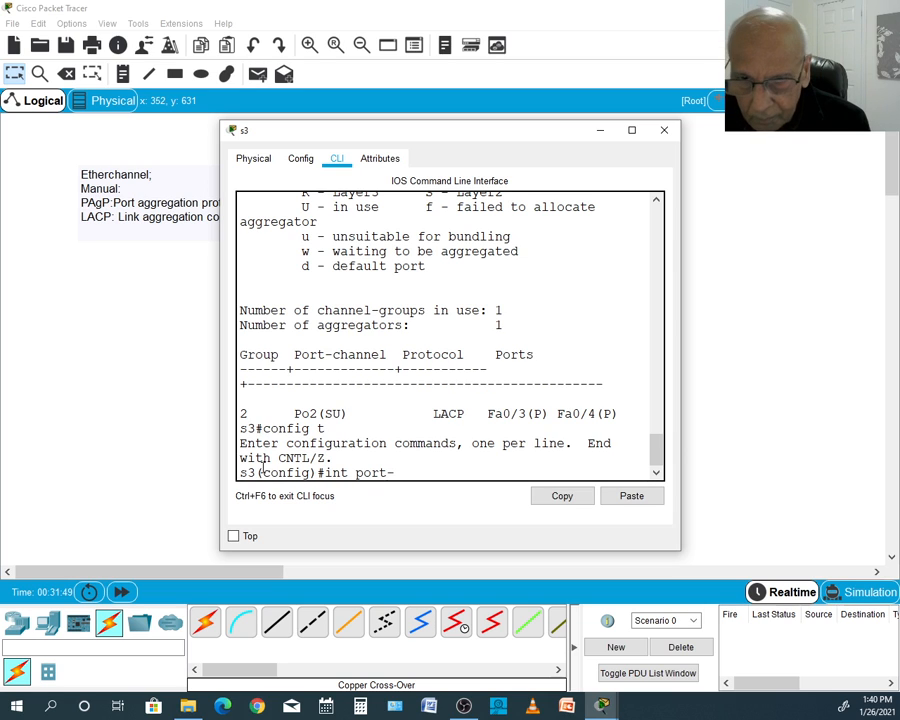
text(channel)
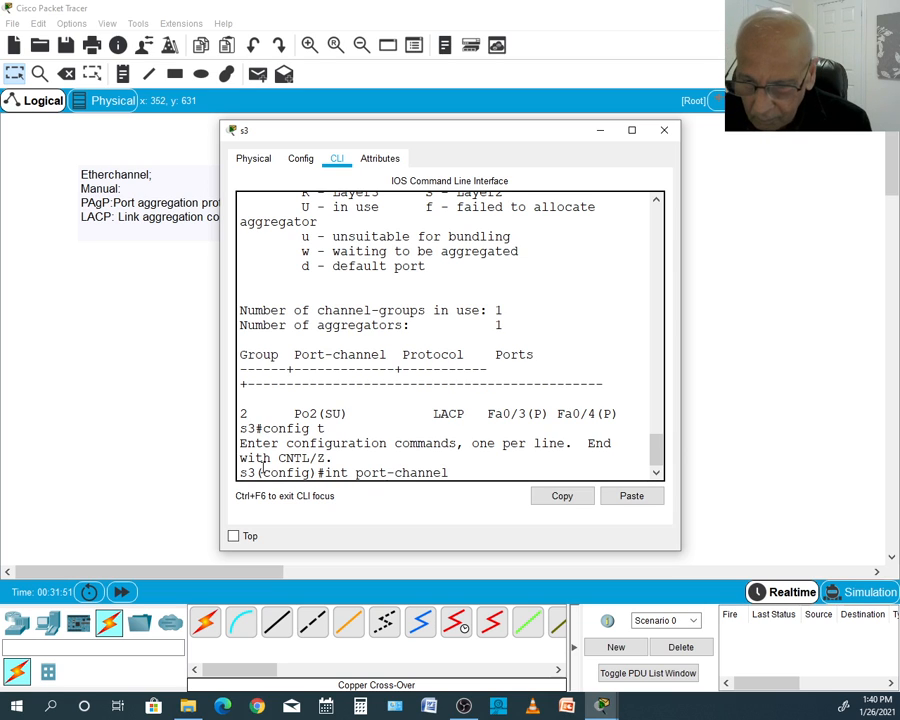
text(2)
key(Return)
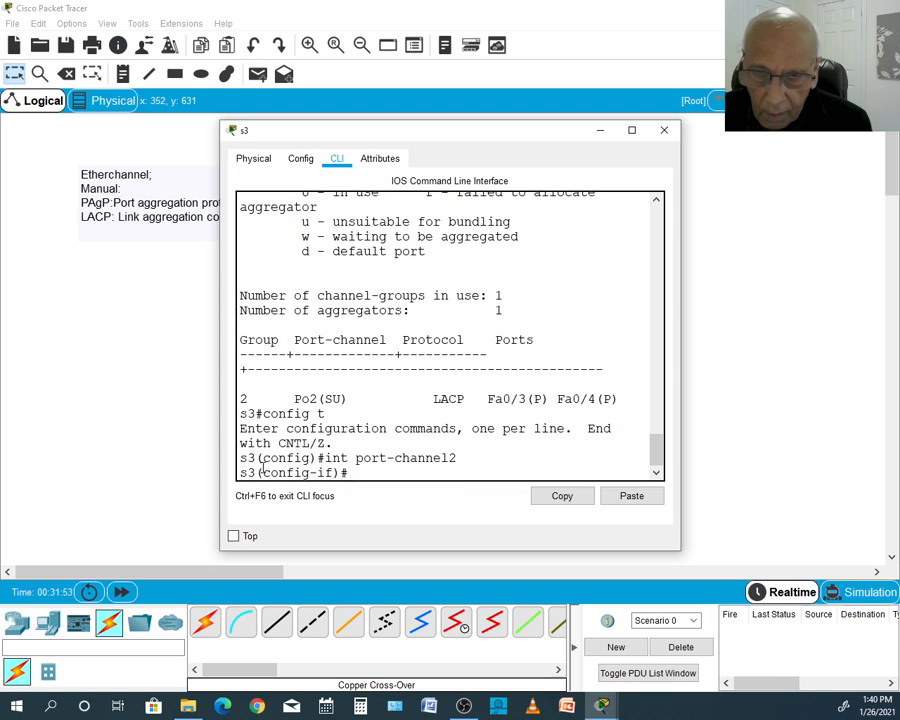
- Set s3's port-channel 2 interface as a trunk with switchport mode trunk
text(sw)
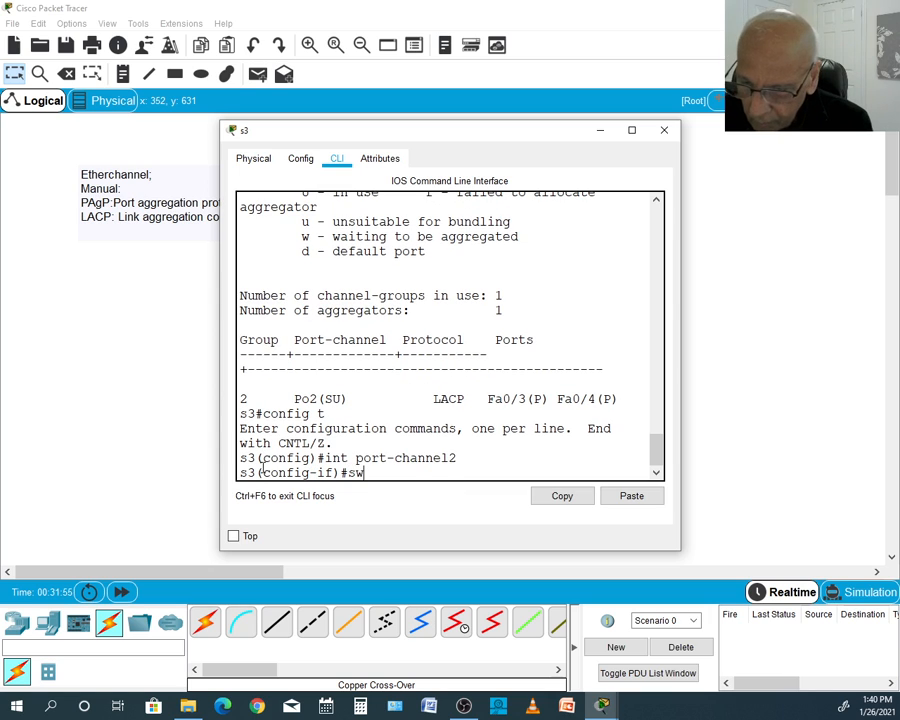
key(Tab)
text(mo)
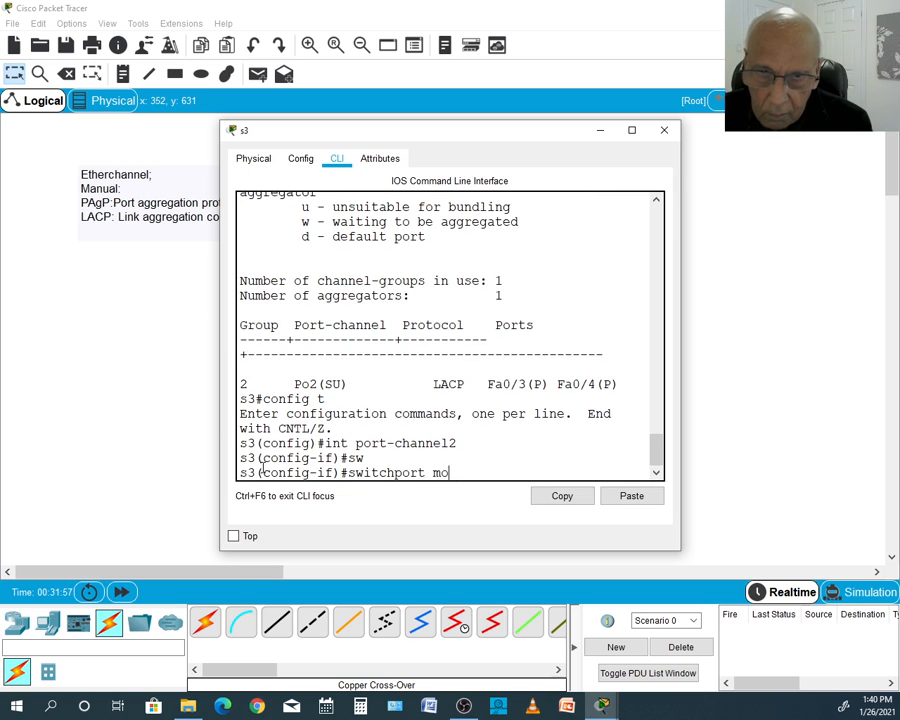
text(de trunk)
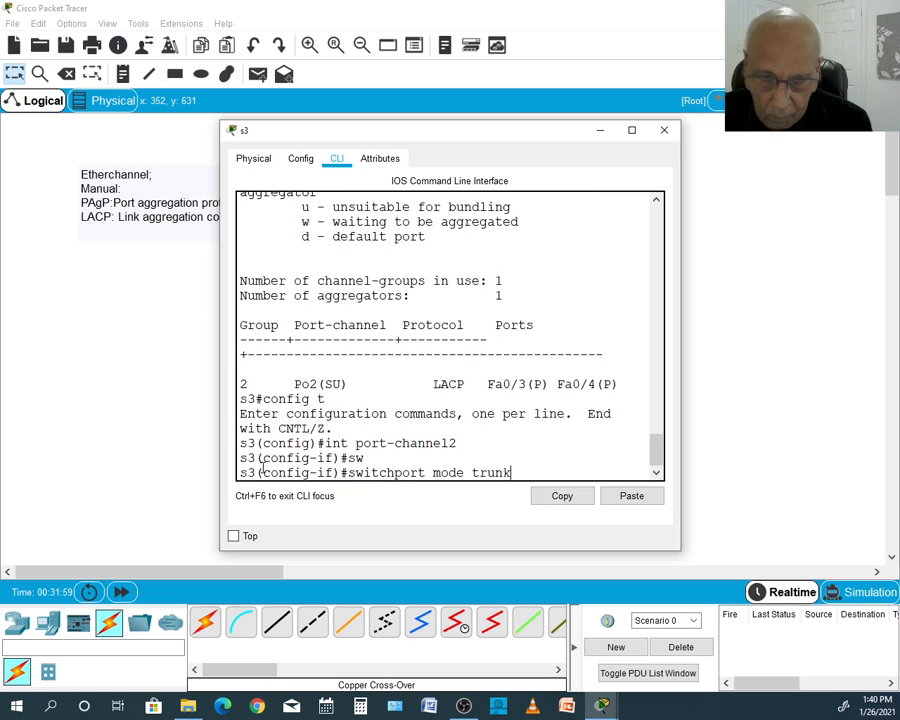
key(Return)
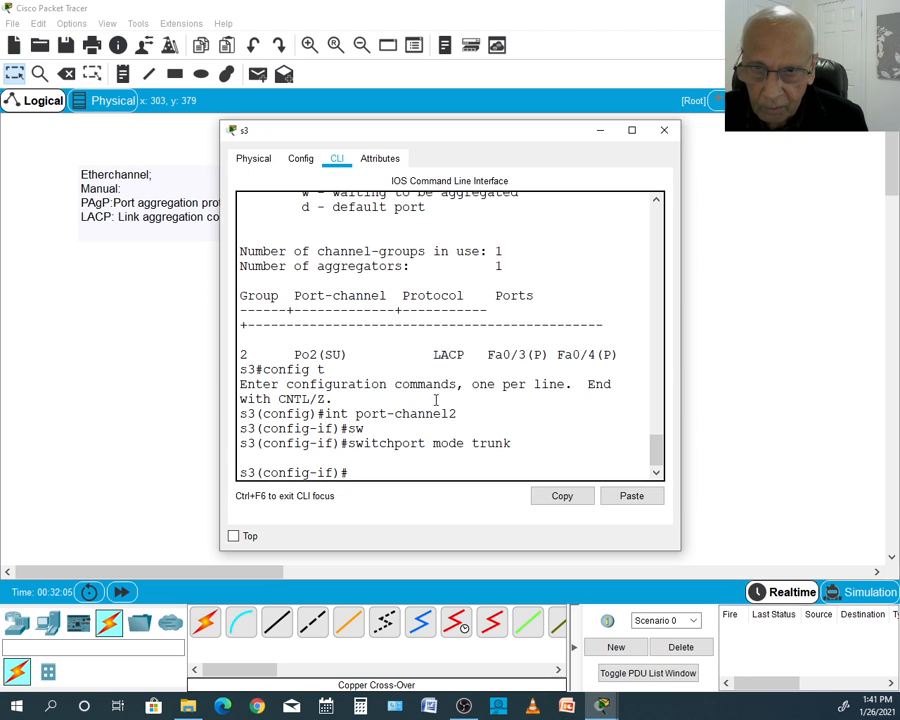
- Open the s2 console and return from interface range configuration to global configuration with exit
click(207, 447)
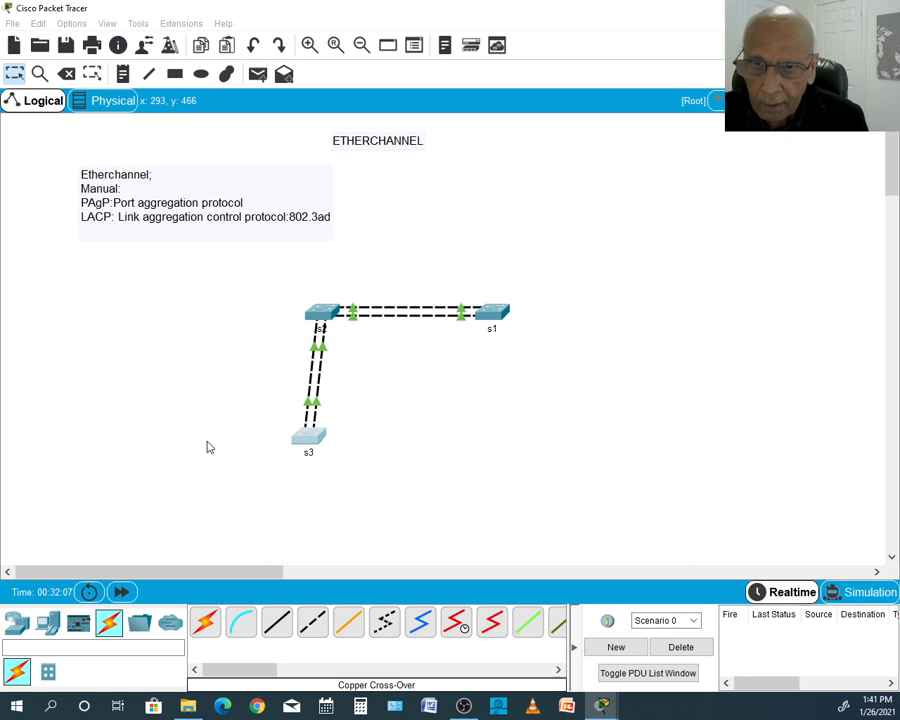
click(320, 313)
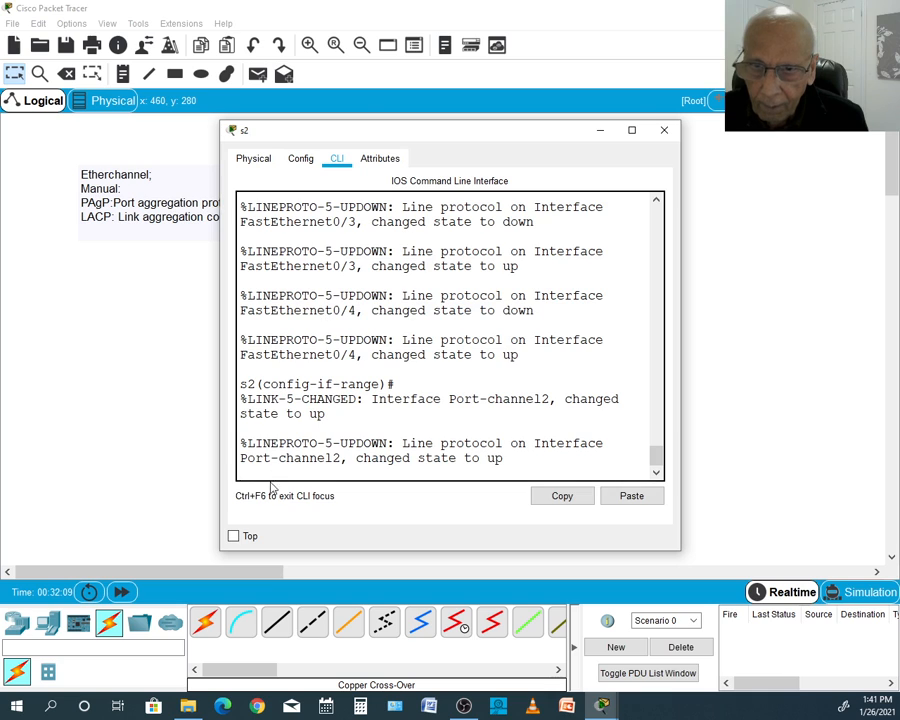
key(Return)
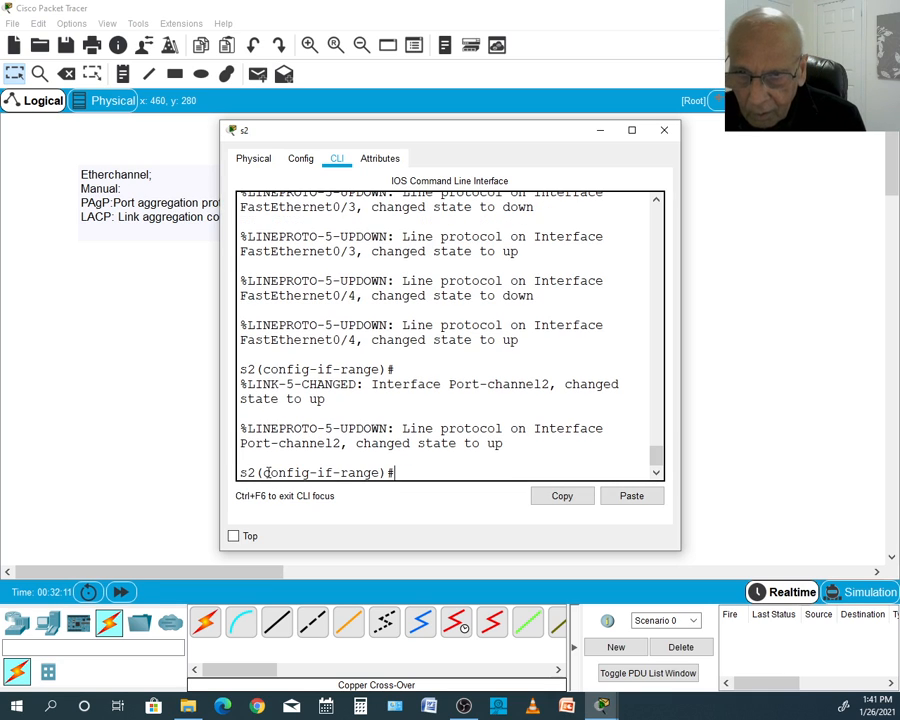
text(e)
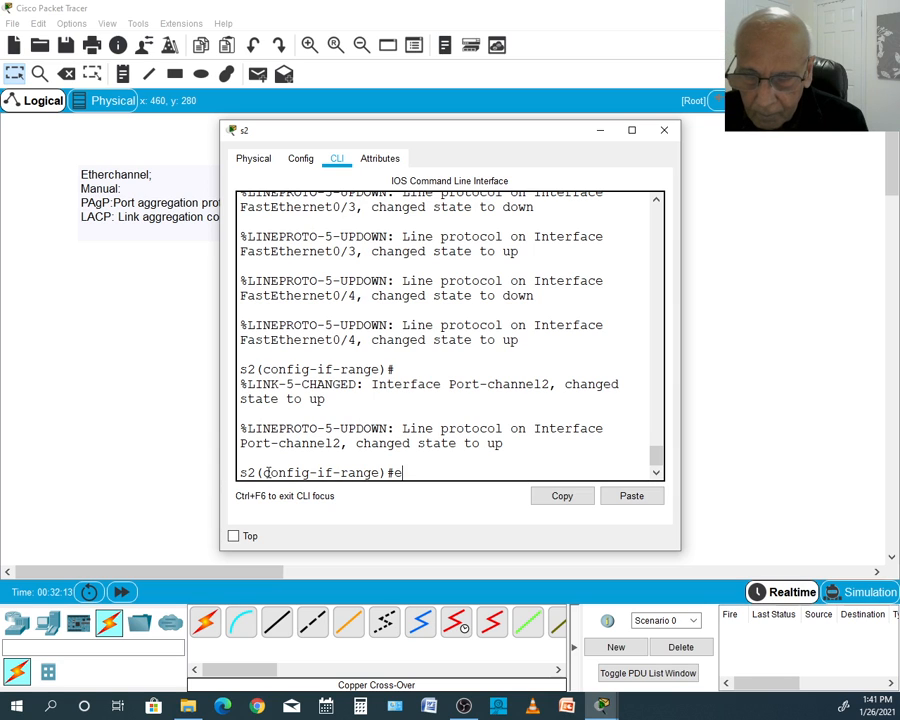
text(xit)
key(Return)
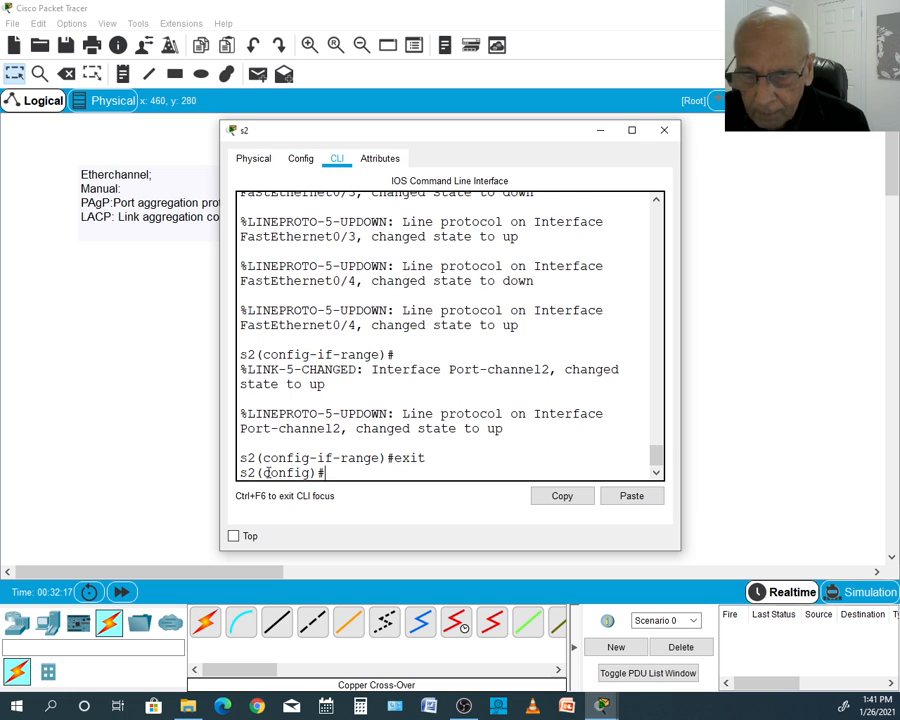
- Select s2's LACP bundle interface for configuration with int port-channel2
text(i)
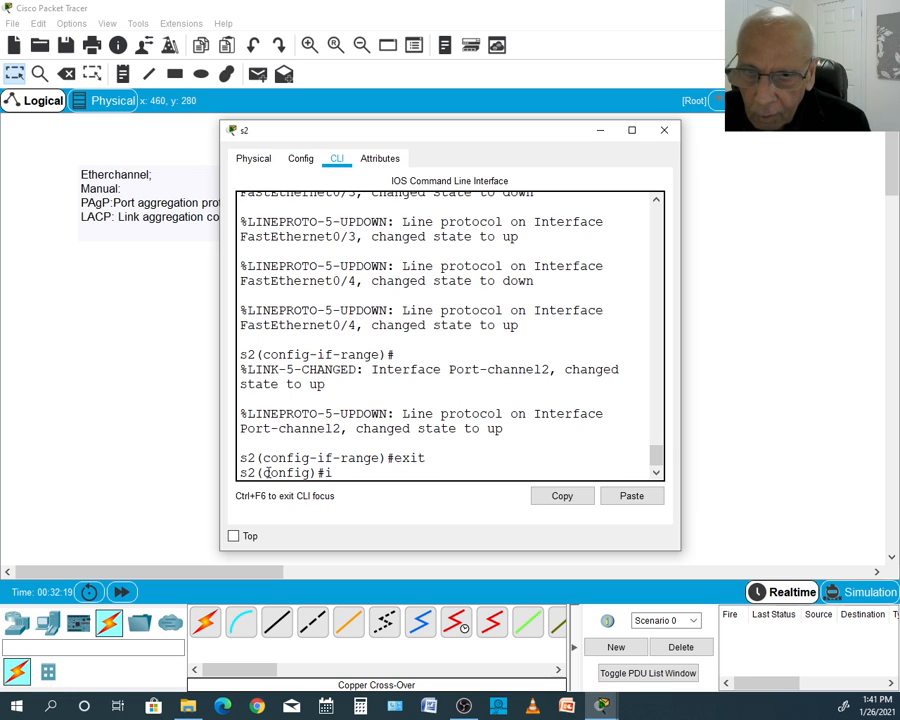
text(nt p)
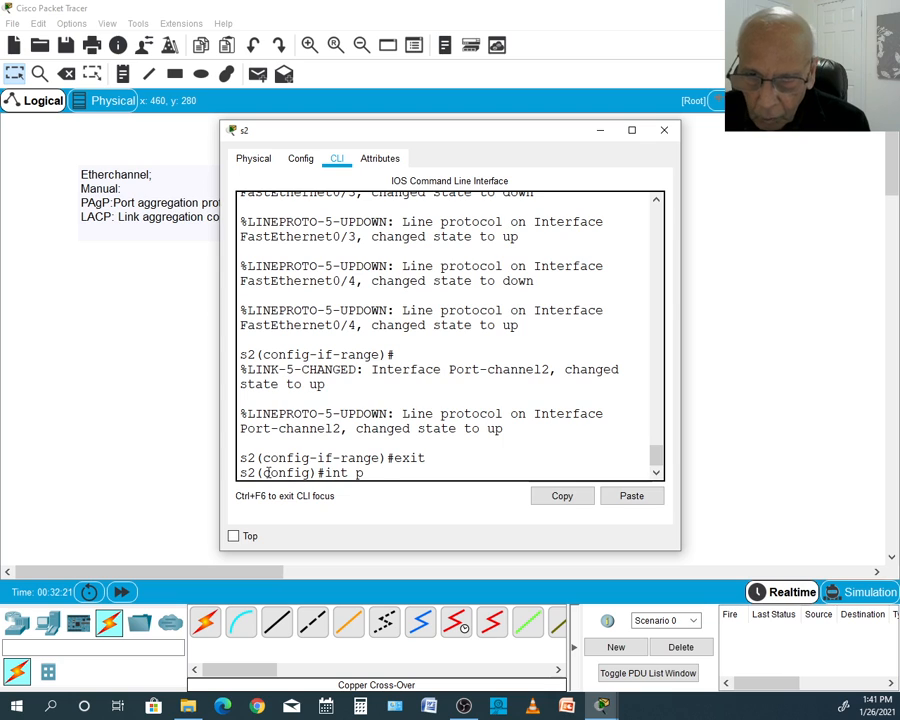
text(ort-)
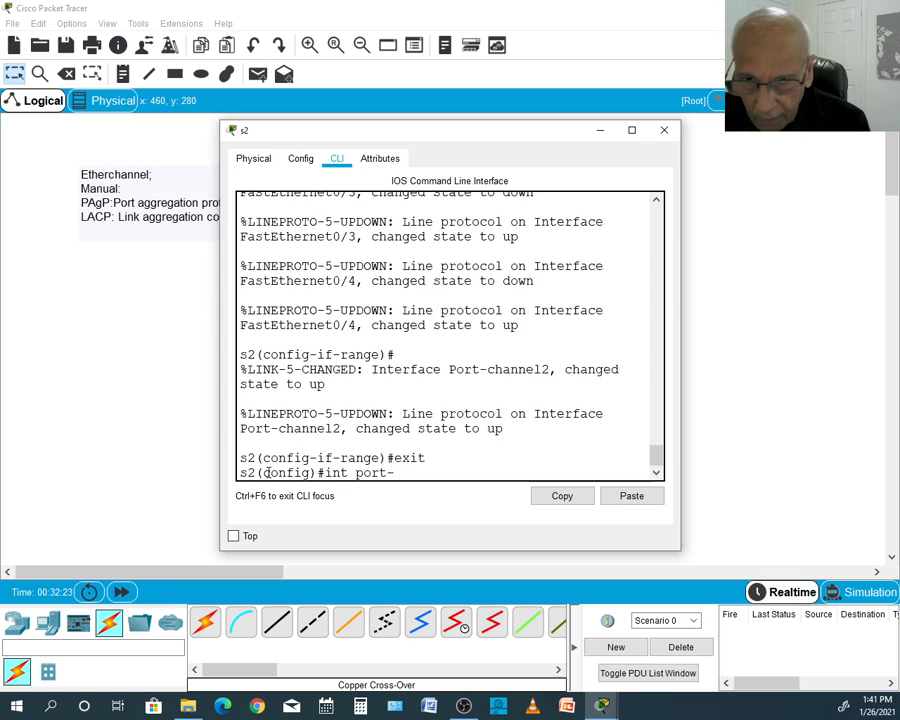
text(channel2)
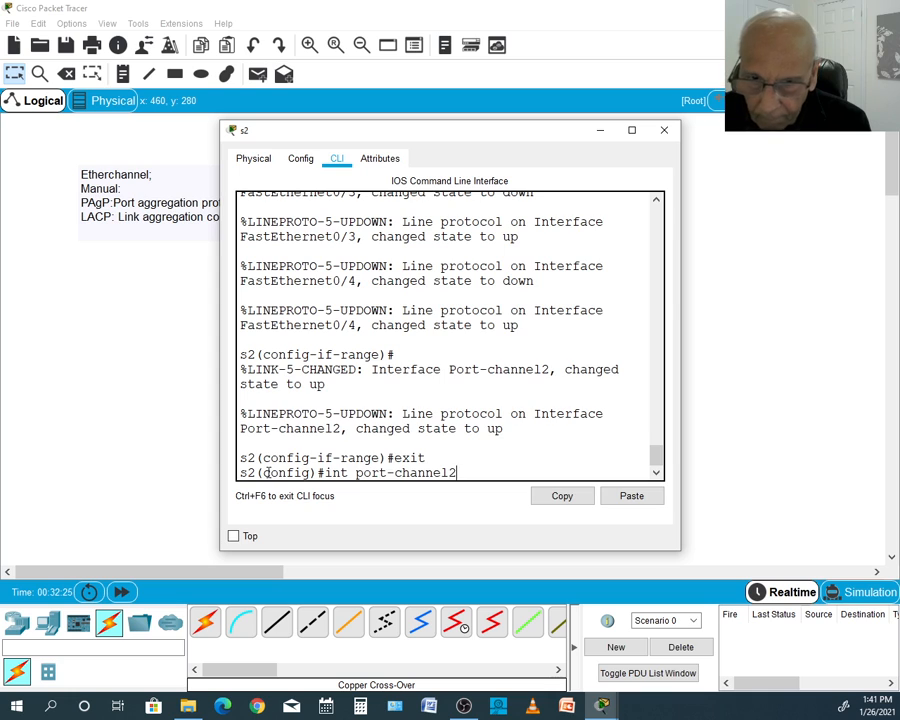
key(Return)
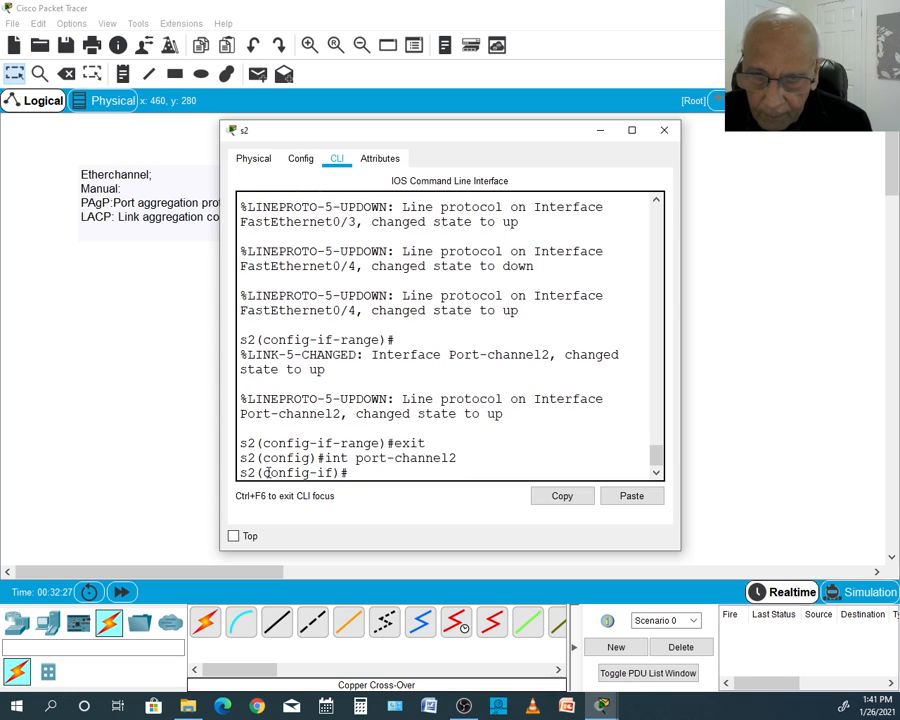
- Set s2's port-channel 2 interface as a trunk with switchport mode trunk and return to privileged EXEC mode with end
text(sw)
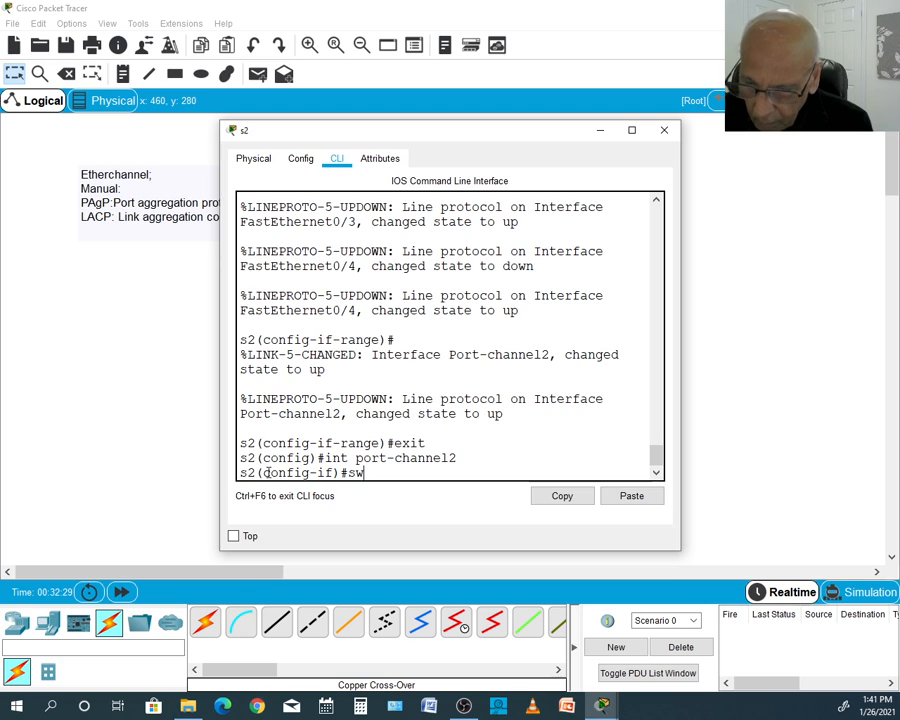
key(Tab)
text(mo)
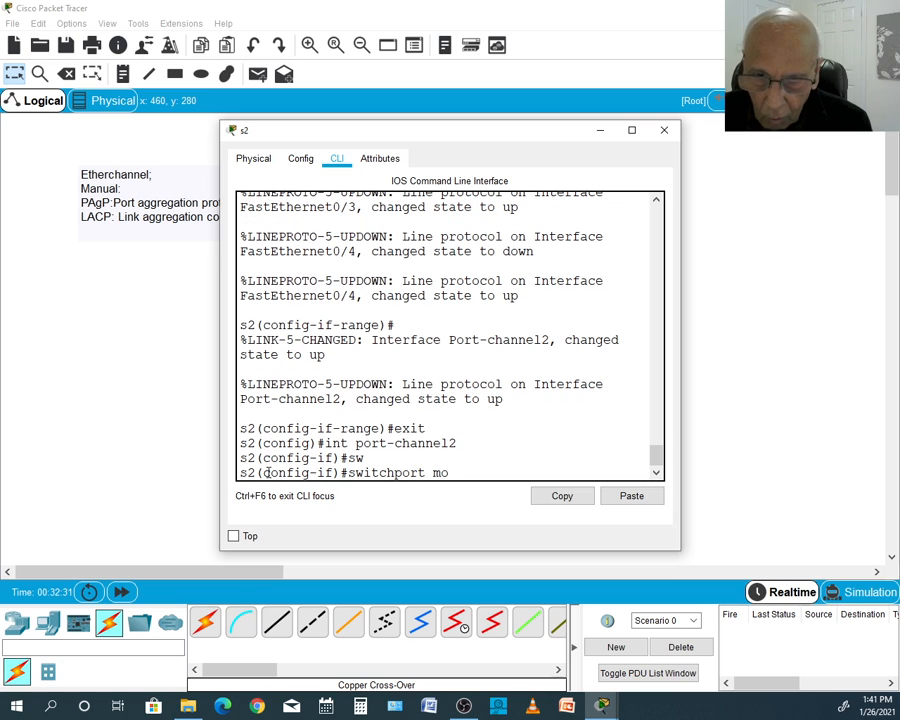
text(de trunk)
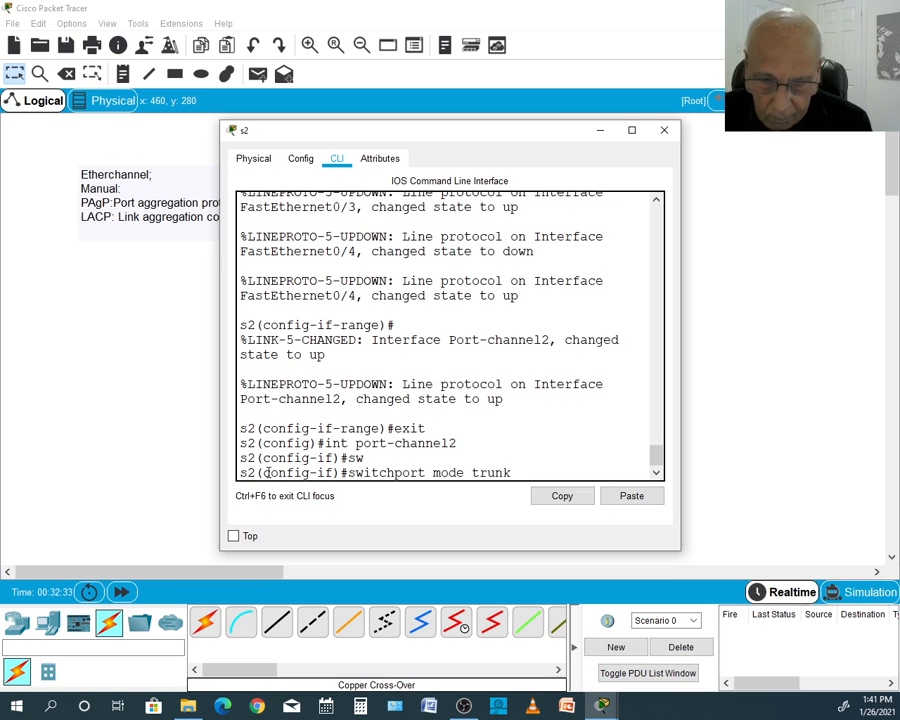
key(Return)
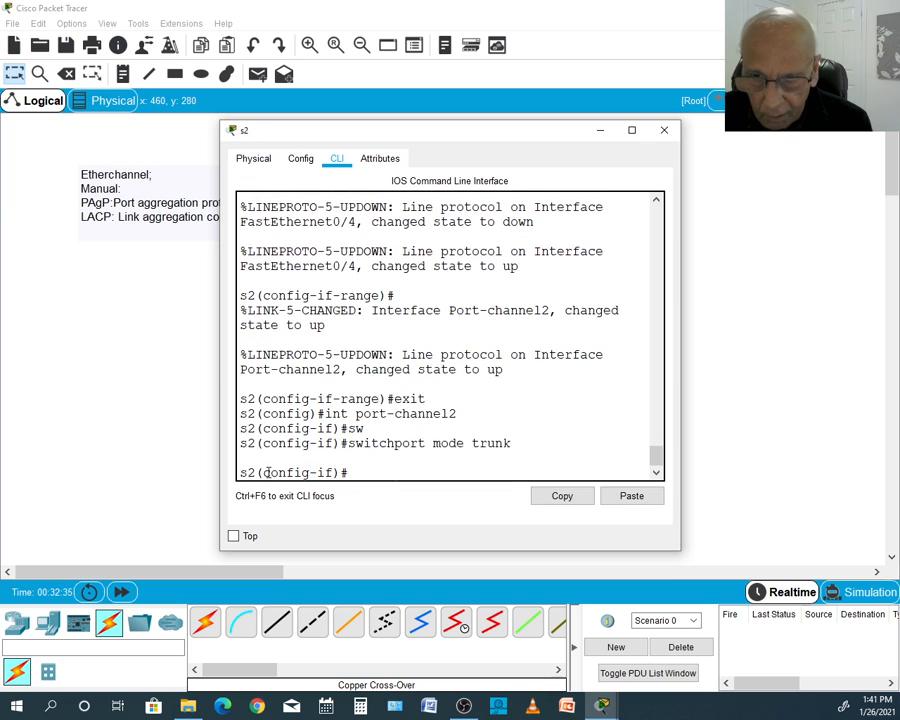
text(end)
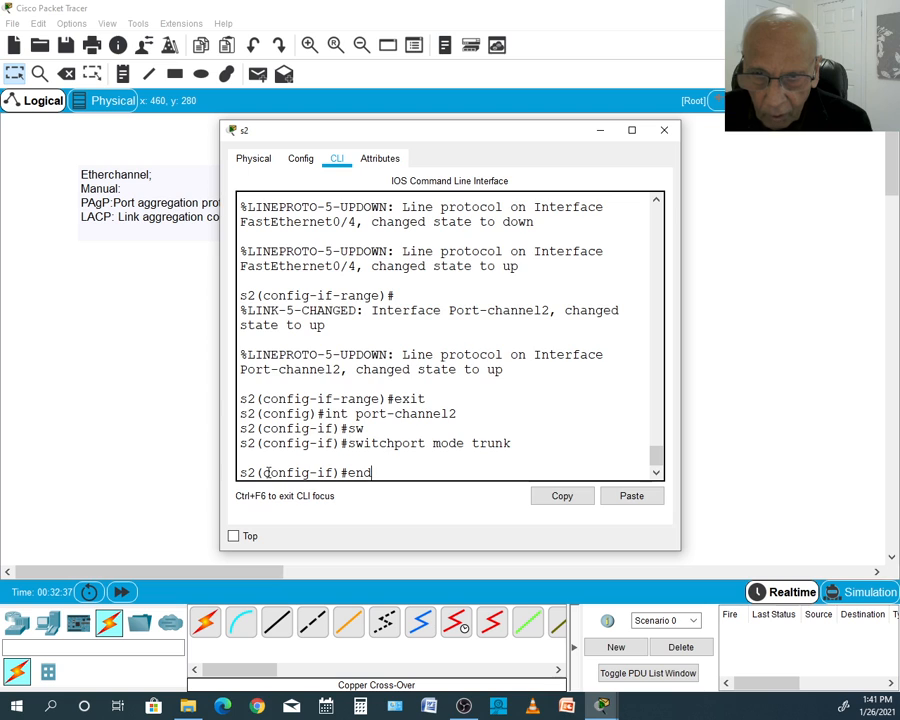
key(Return)
- List the trunk interfaces on s2 with show int trunk
text(show )
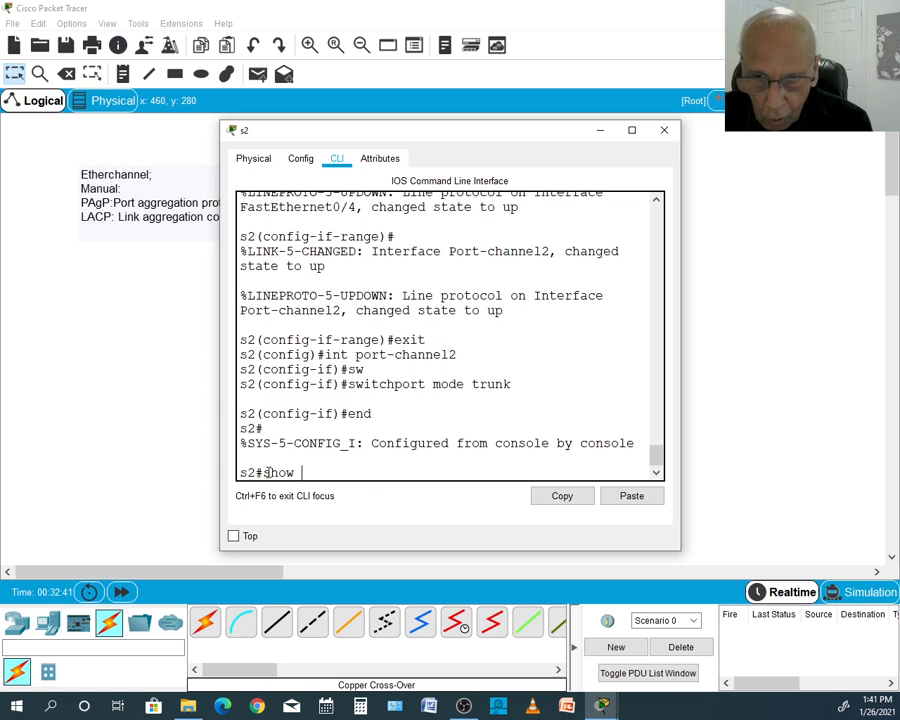
text(int)
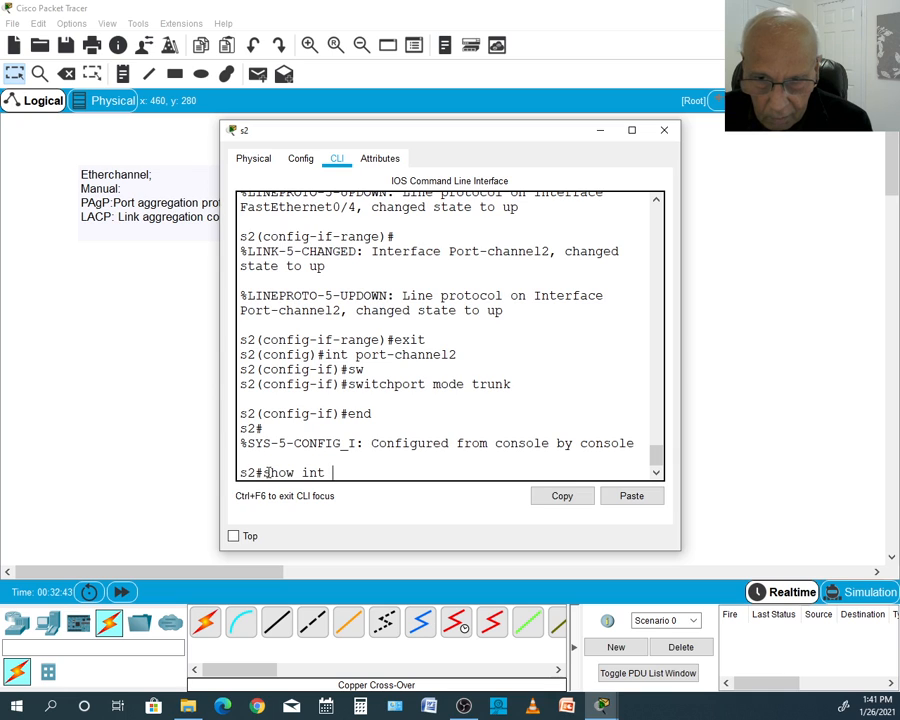
text( trun)
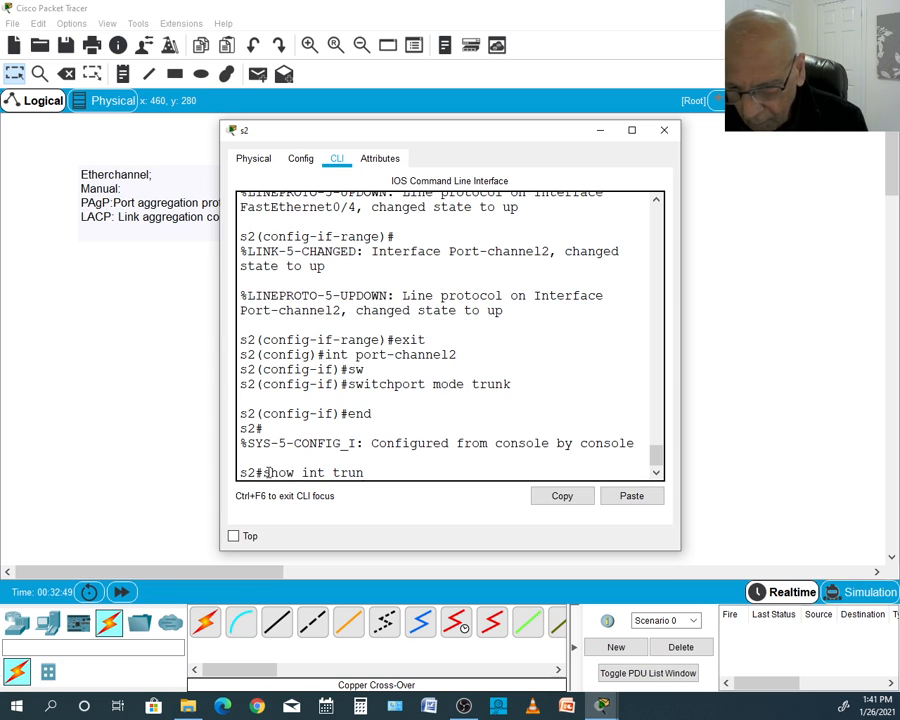
text(k)
key(Return)
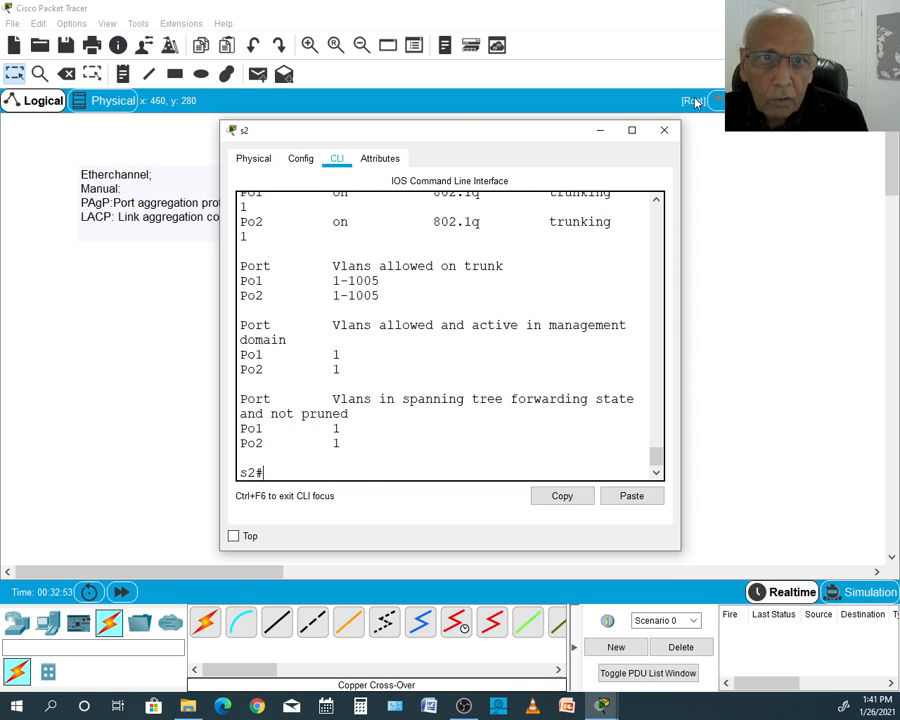
- Maximize the s2 console window and highlight the Po1 entry in the trunk listing to examine its mode
click(633, 129)
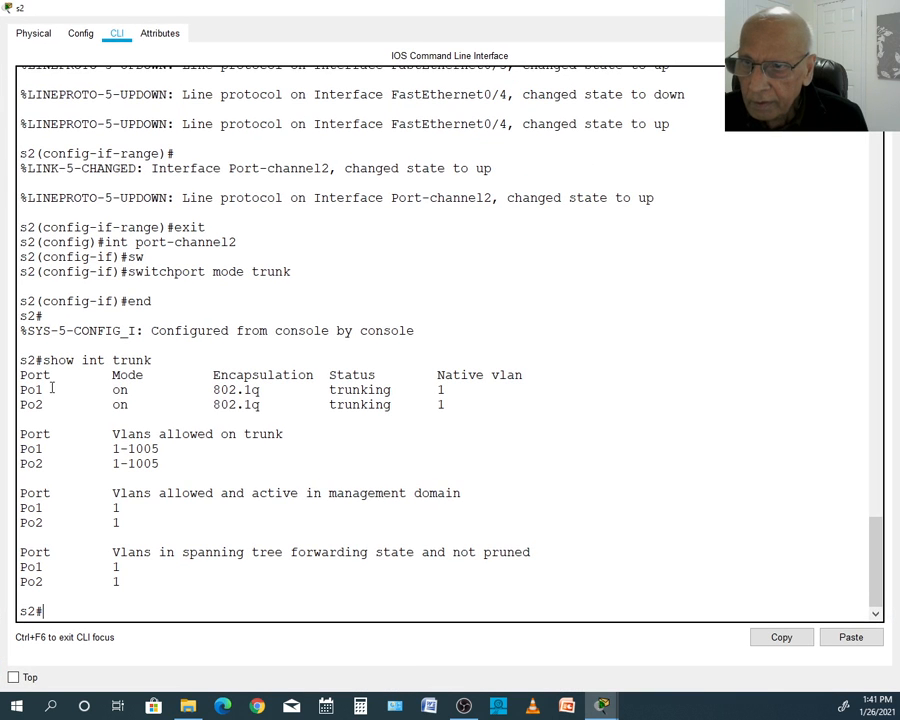
drag(21, 360, 104, 345)
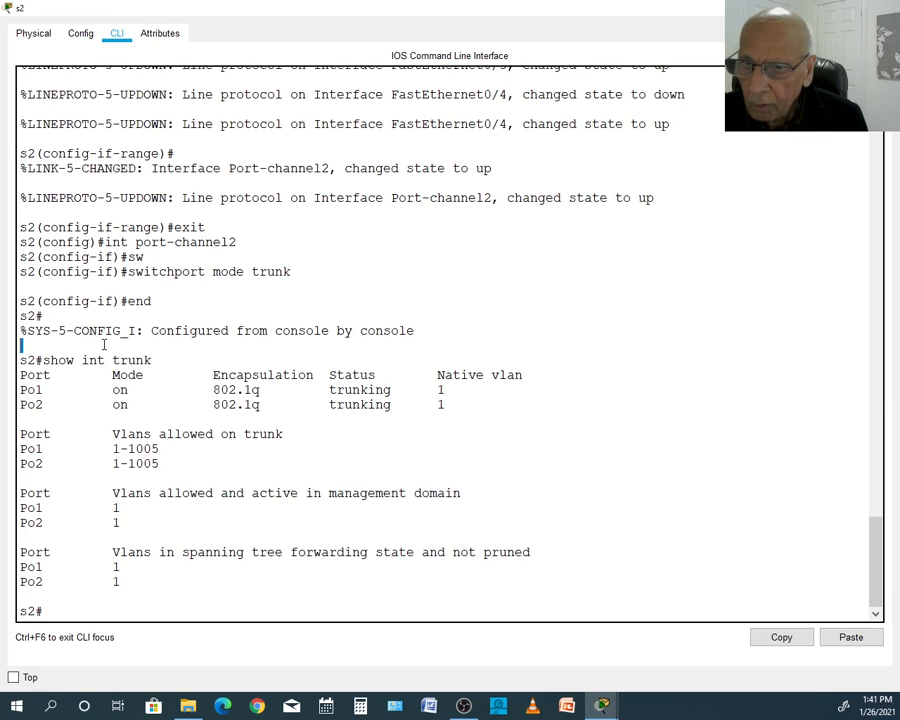
click(21, 390)
drag(21, 390, 203, 387)
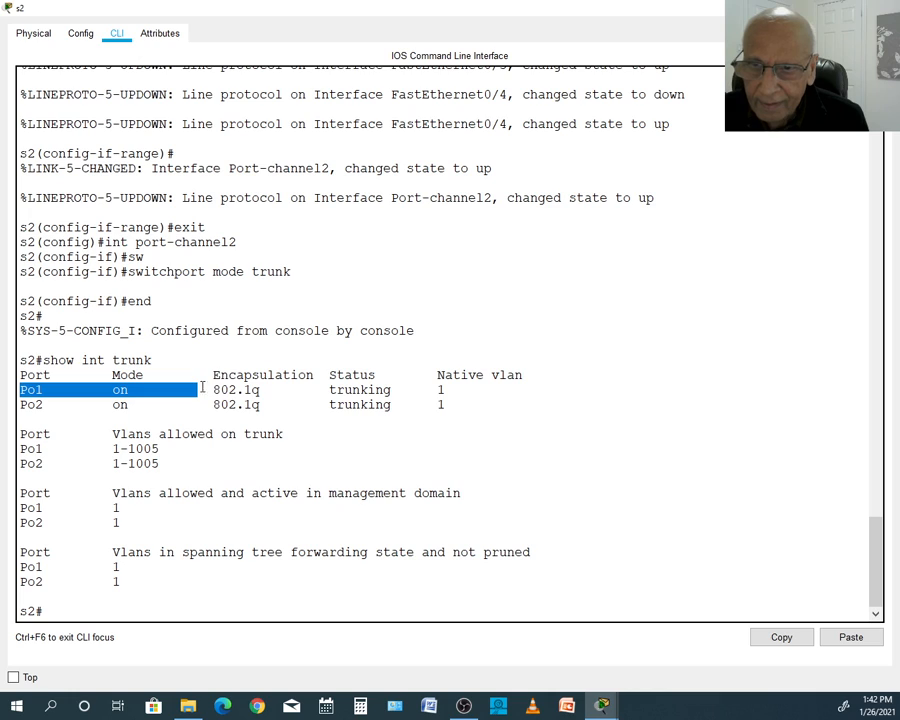
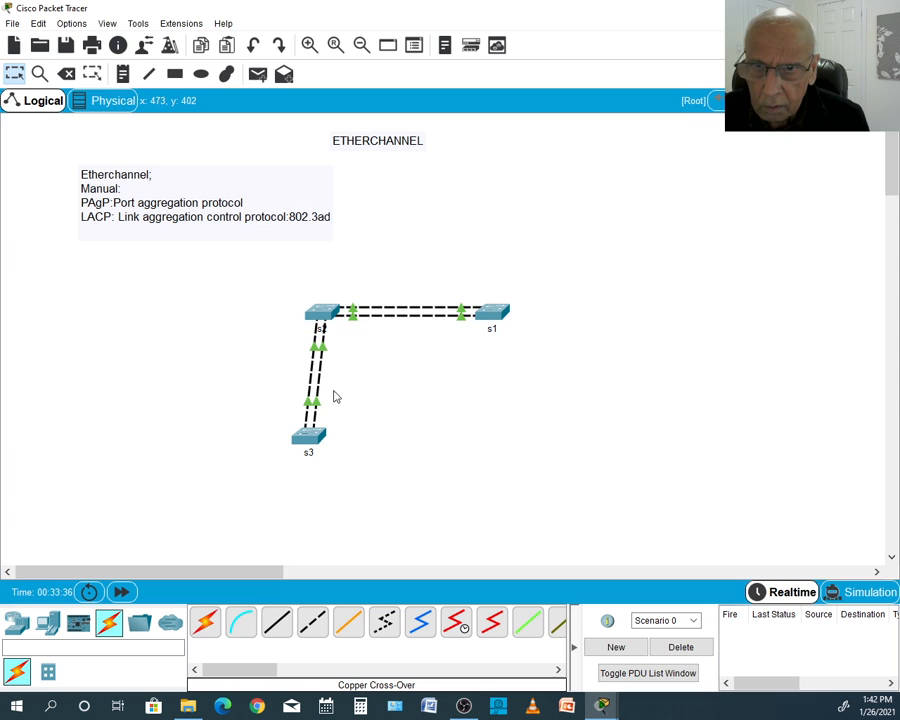
- Open the s3 console and leave port-channel 2 interface configuration for privileged EXEC mode with end
click(307, 441)
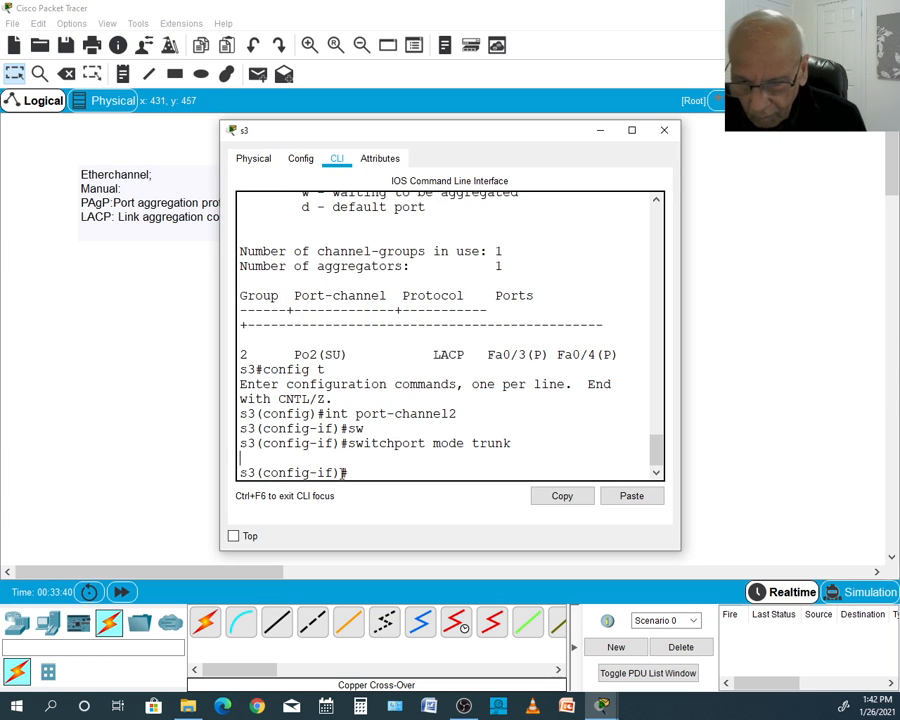
text(wn)
key(BackSpace)
key(BackSpace)
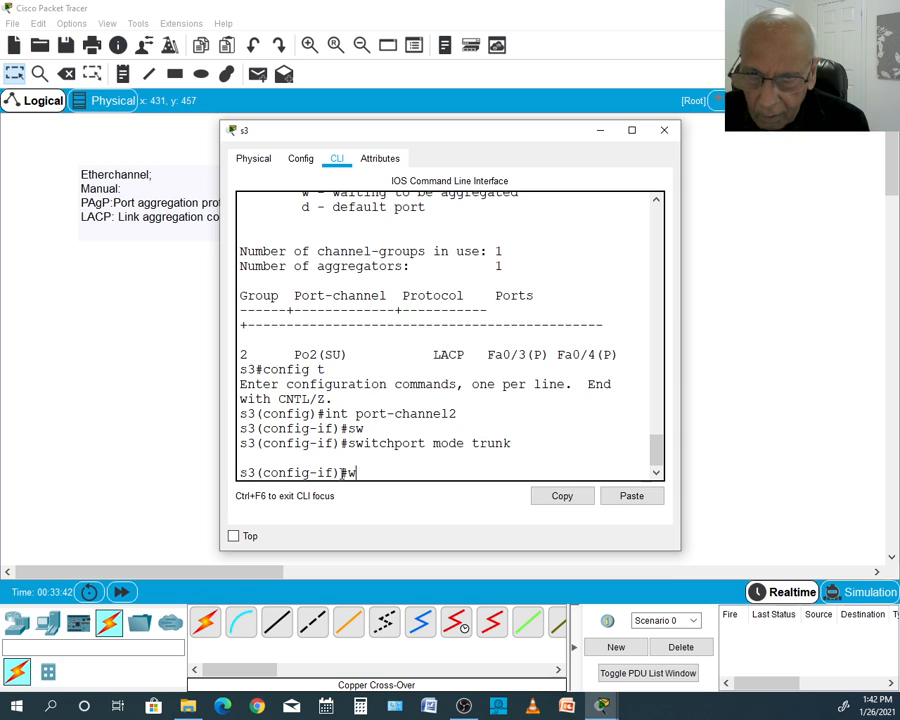
text(wbs)
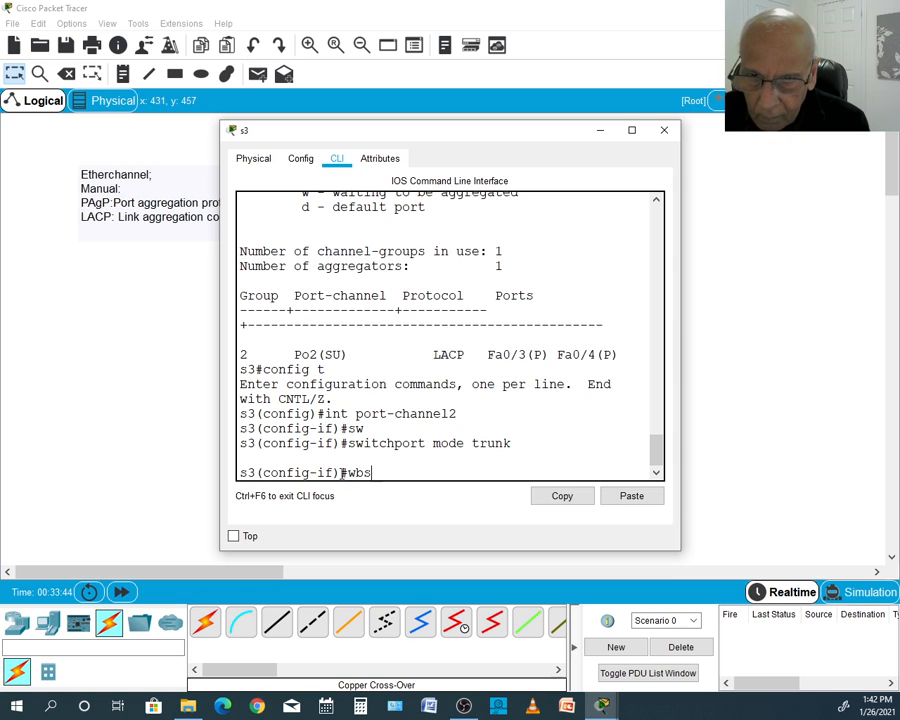
key(BackSpace)
key(BackSpace)
key(BackSpace)
text(en)
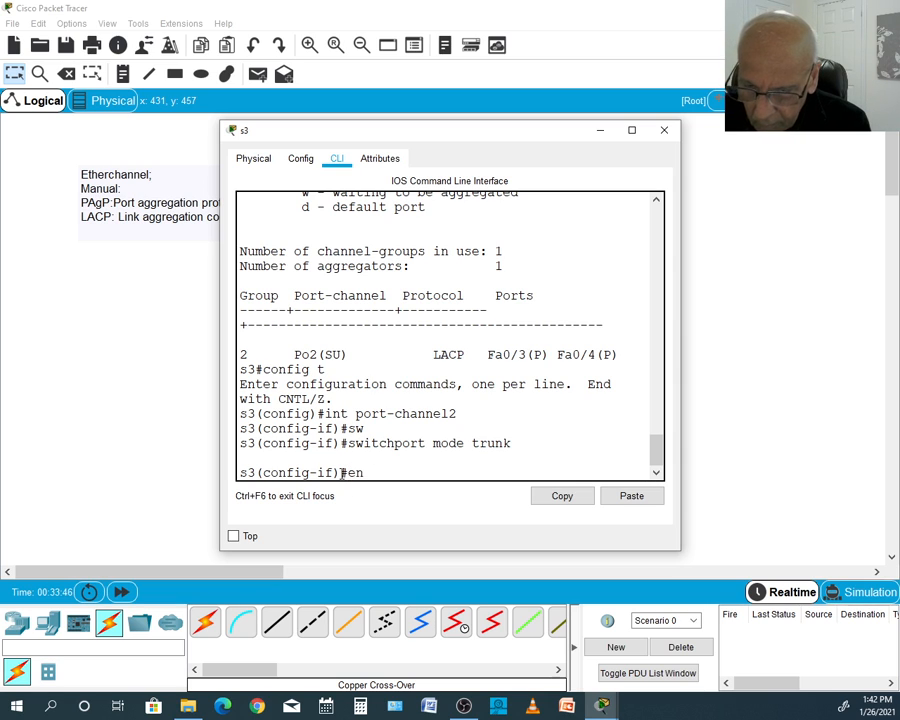
text(d)
key(Return)
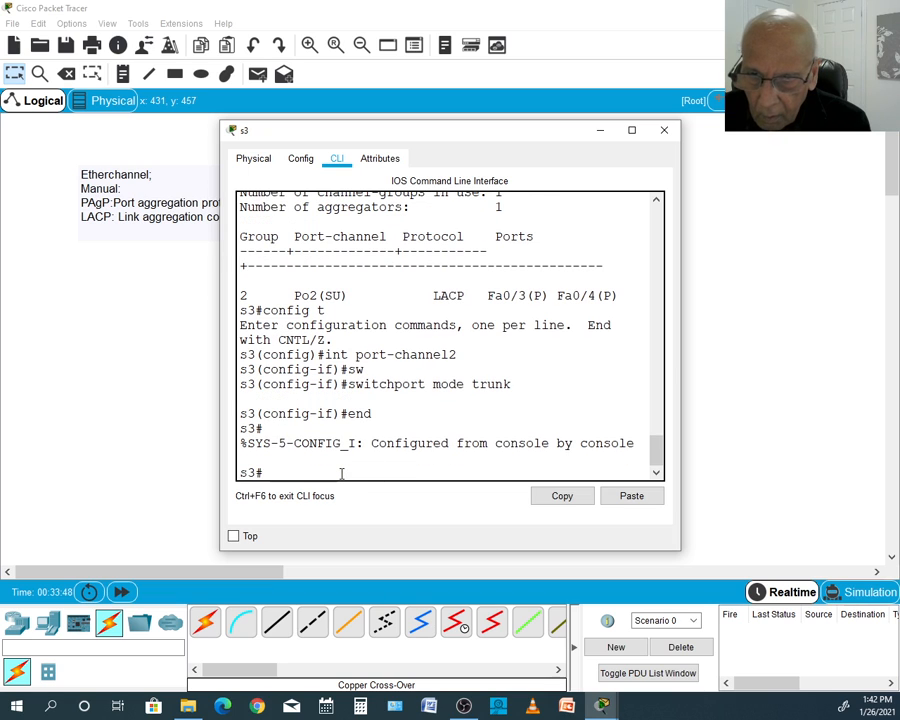
- List the trunk interfaces on s3 with show int trunk
text(show in)
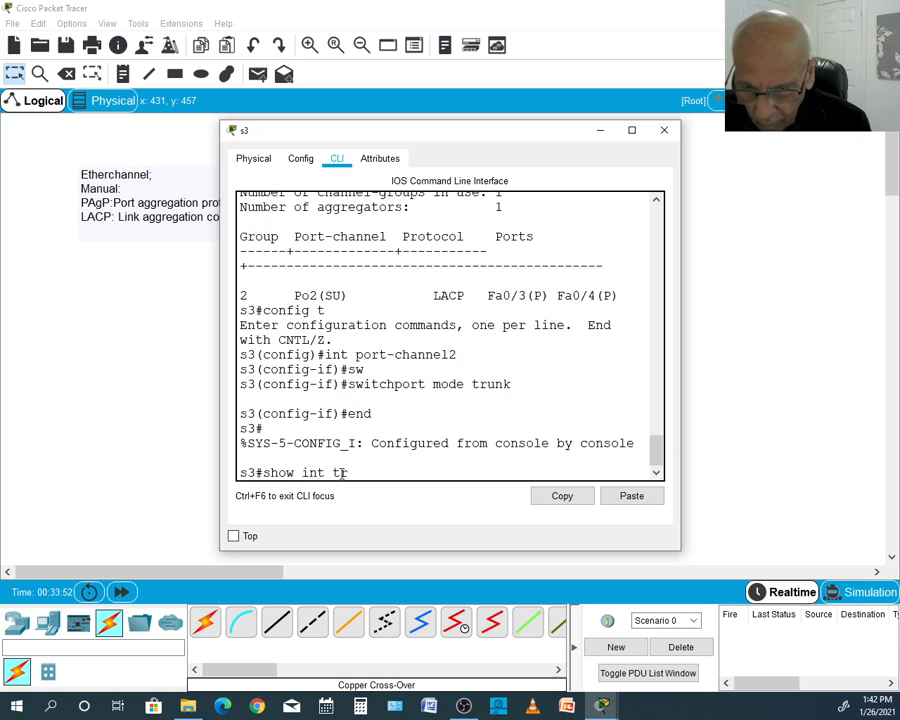
text(t trunk)
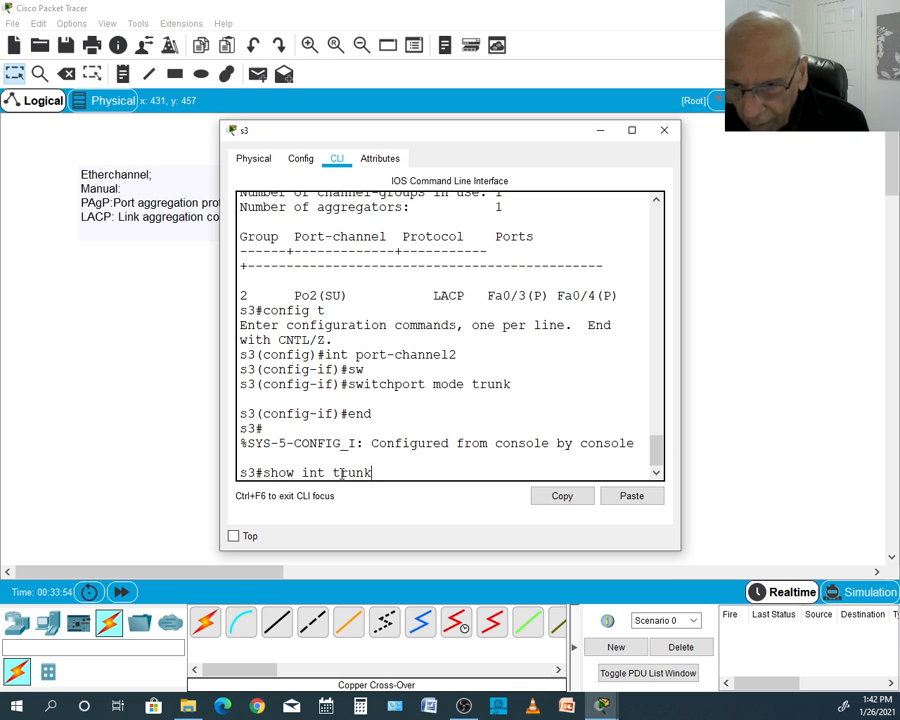
key(Return)
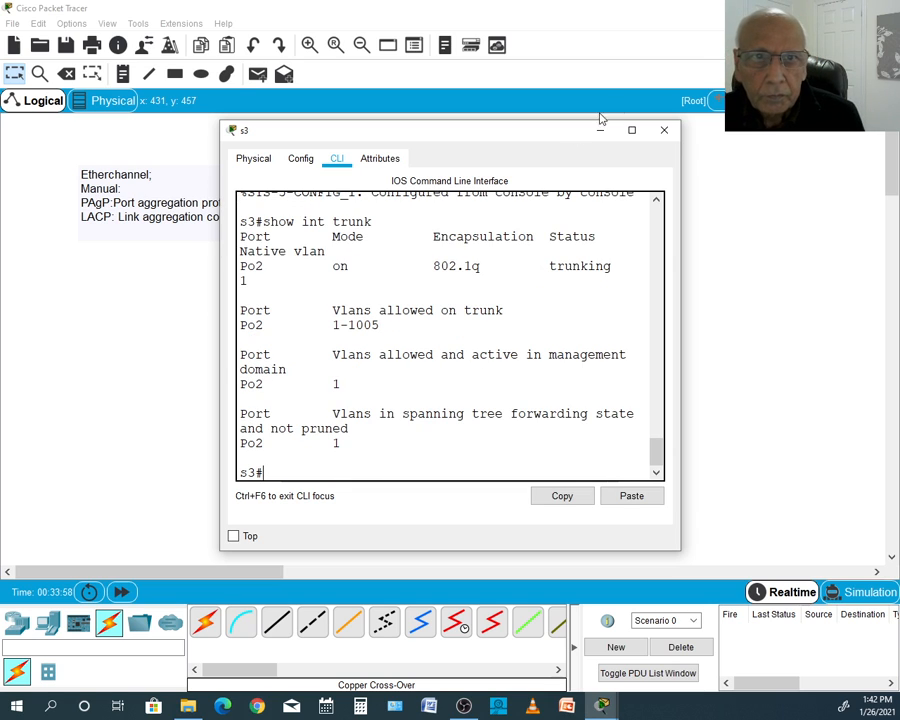
- Examine the Po2 trunk listing in the maximized s3 console, and close the console
click(631, 131)
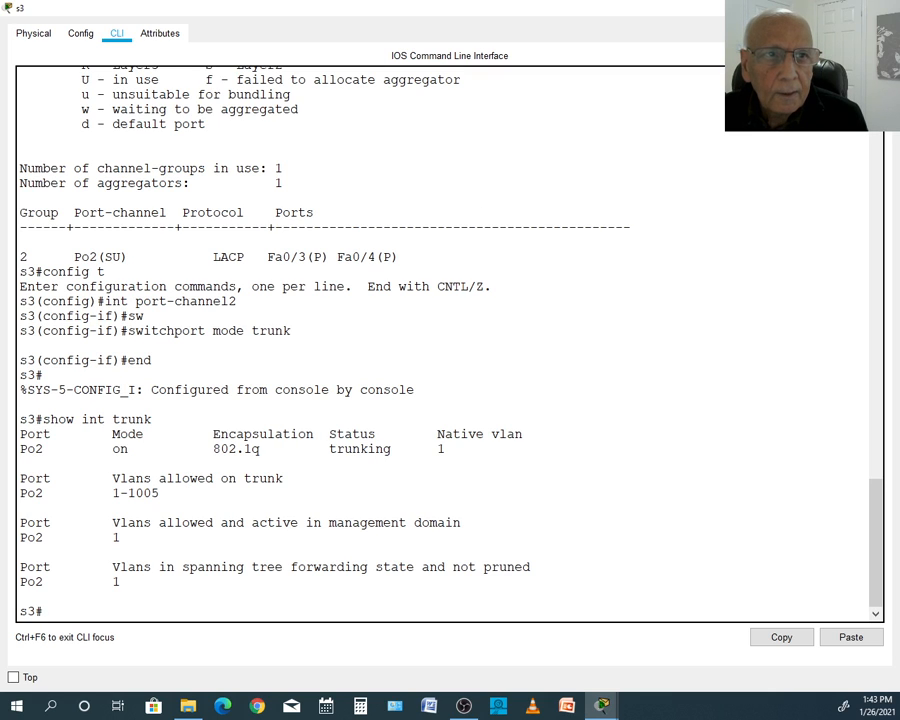
click(851, 8)
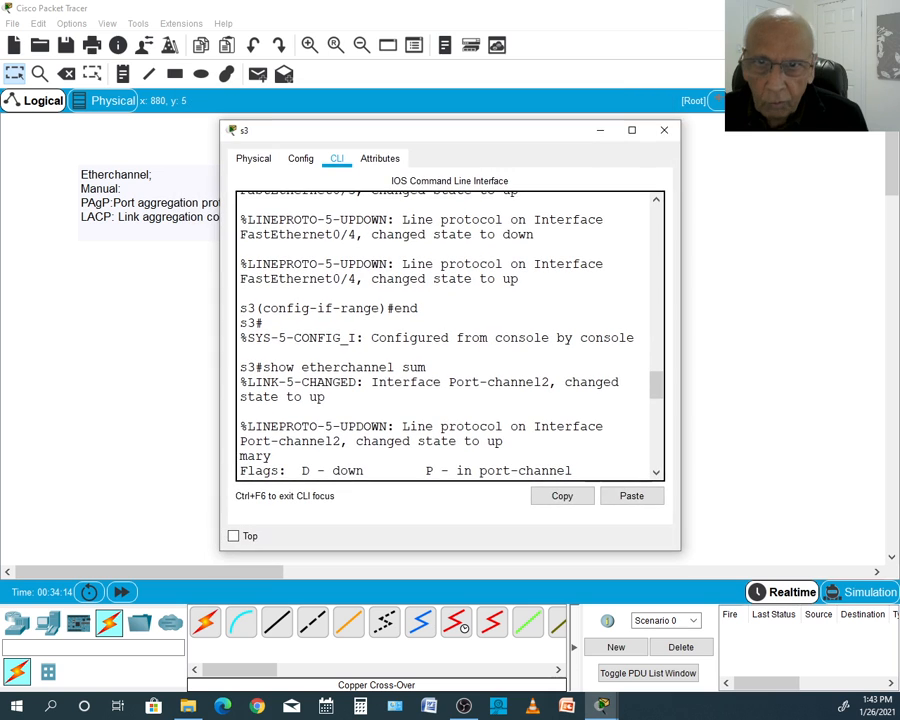
click(667, 132)
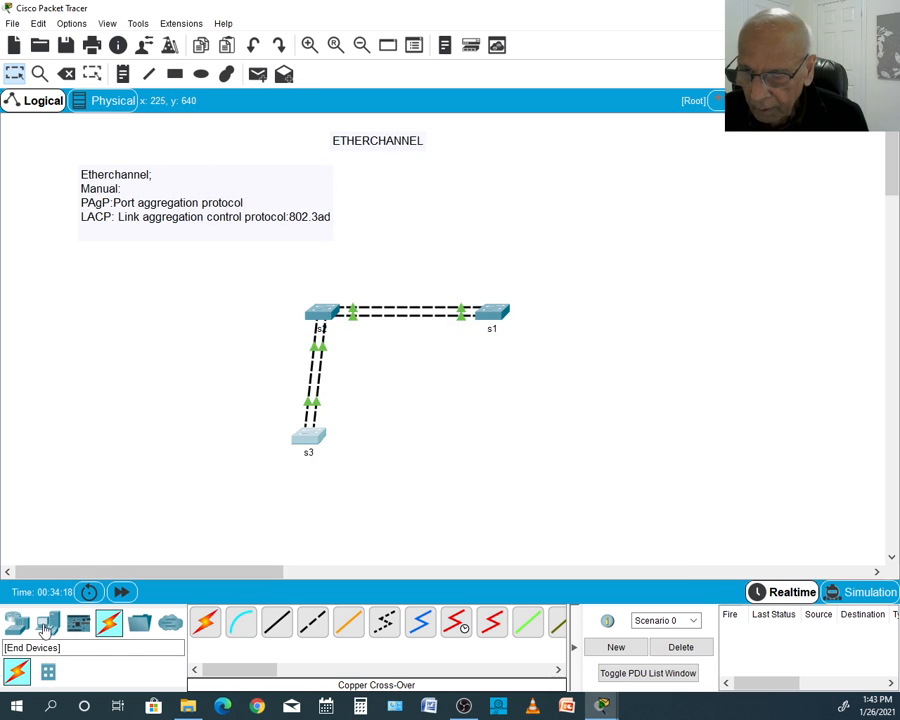
- Add two PCs to the topology, one beside s3 and one beside s1
drag(48, 622, 221, 449)
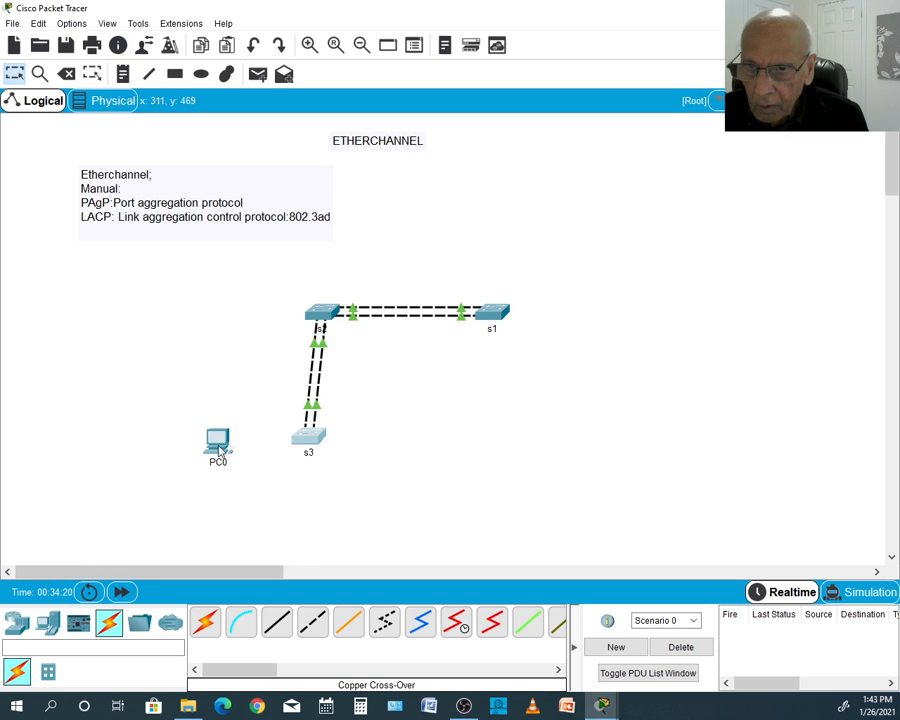
drag(48, 622, 606, 306)
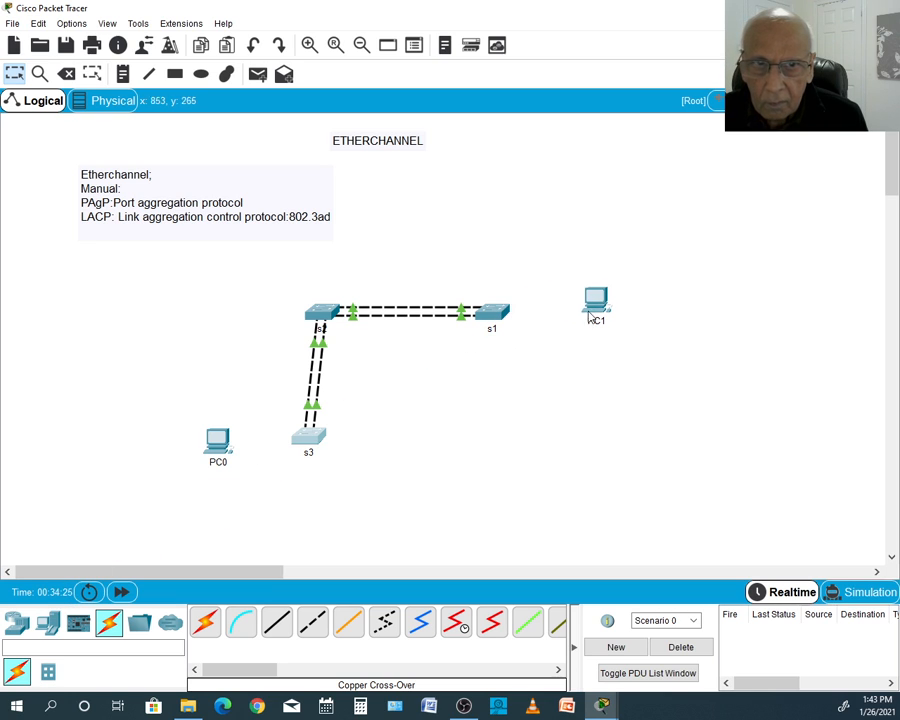
- Connect PC0's FastEthernet0 to s3's FastEthernet0/10 with a copper straight-through cable
click(277, 625)
click(219, 443)
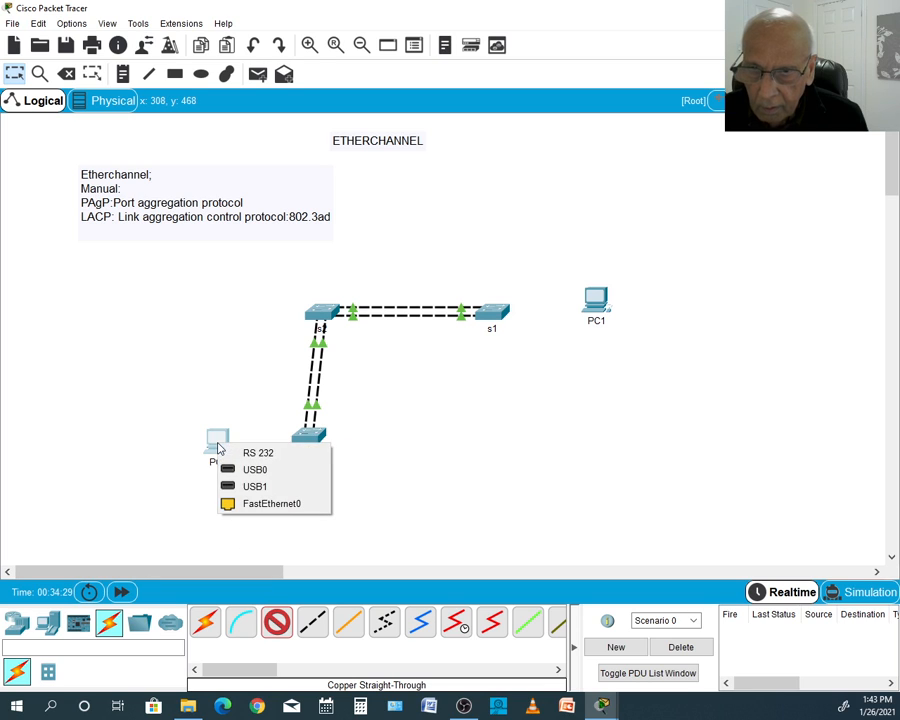
click(263, 503)
click(303, 441)
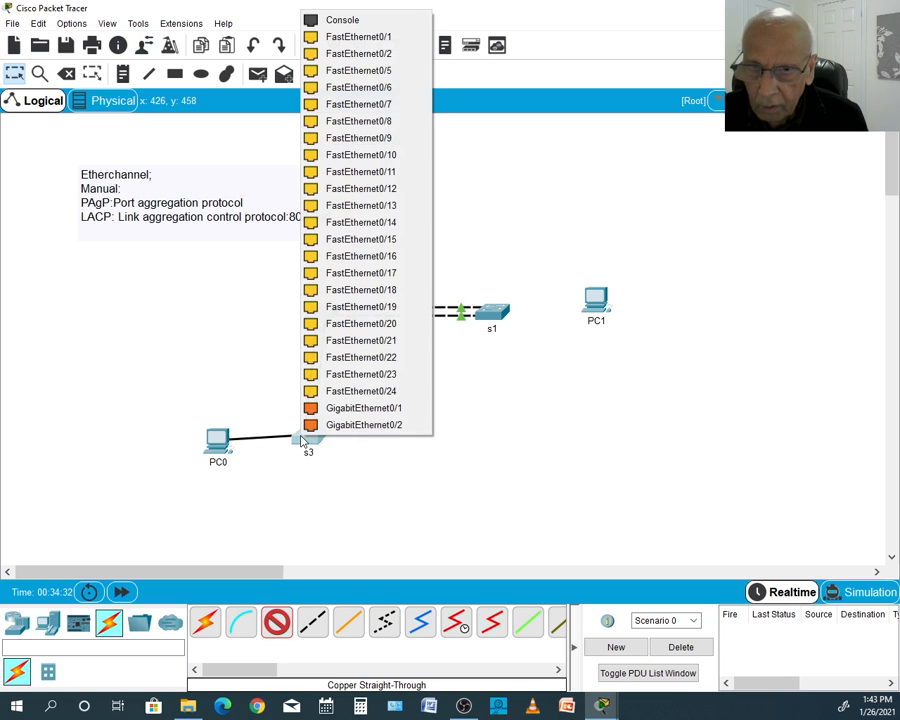
click(390, 156)
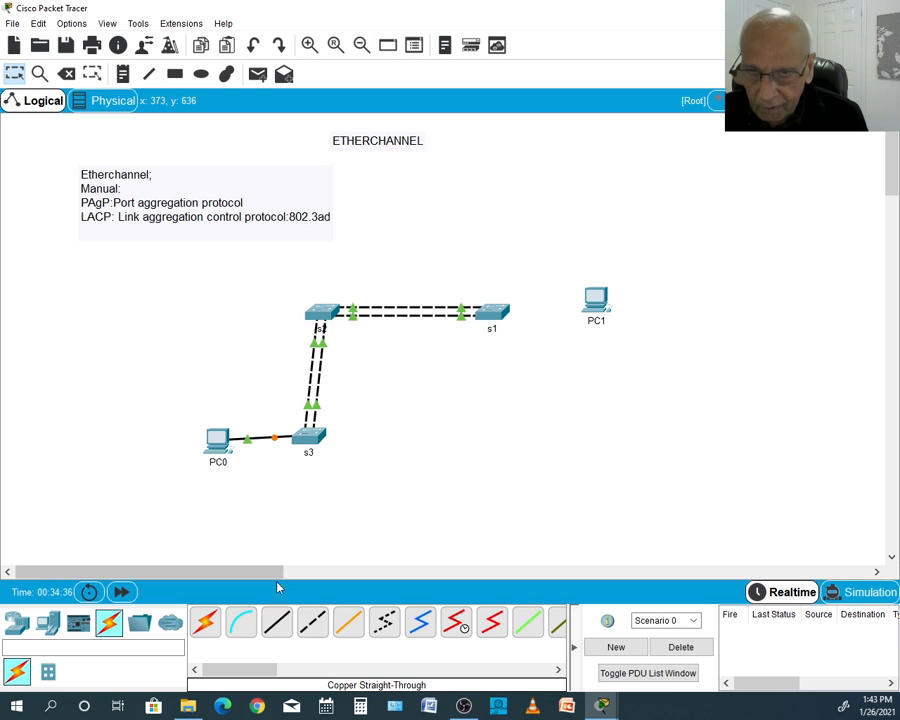
- Connect PC1's FastEthernet0 to s1's FastEthernet0/10 with a copper straight-through cable
click(277, 622)
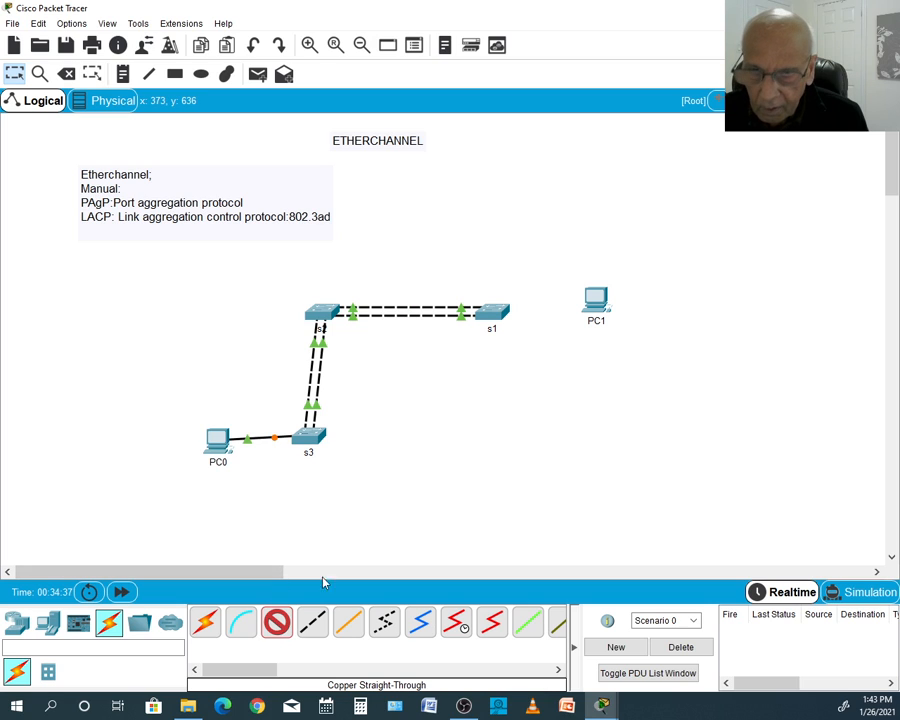
click(598, 302)
click(602, 354)
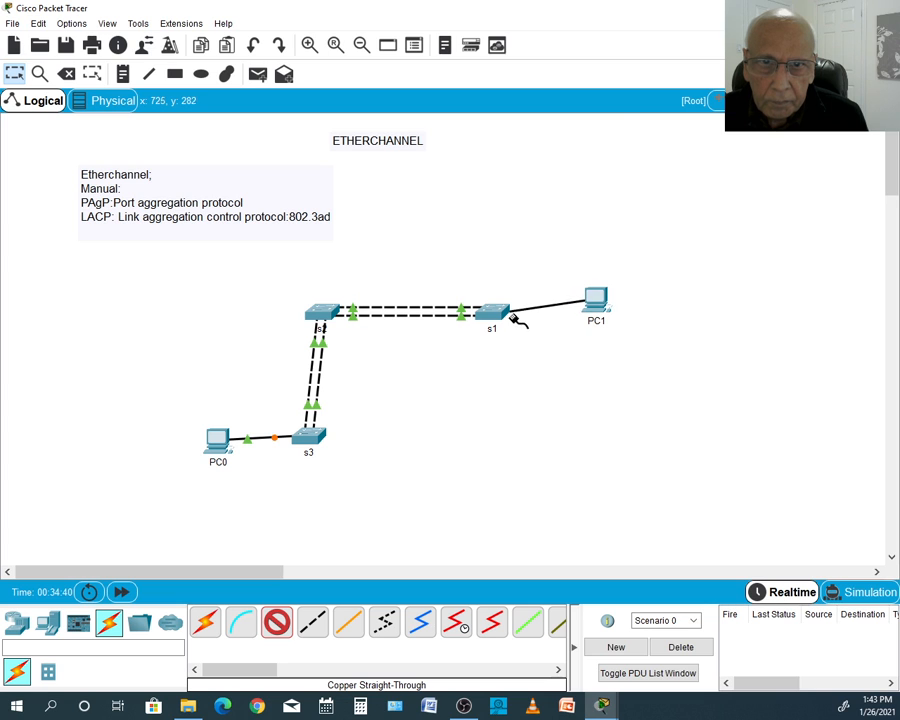
click(491, 310)
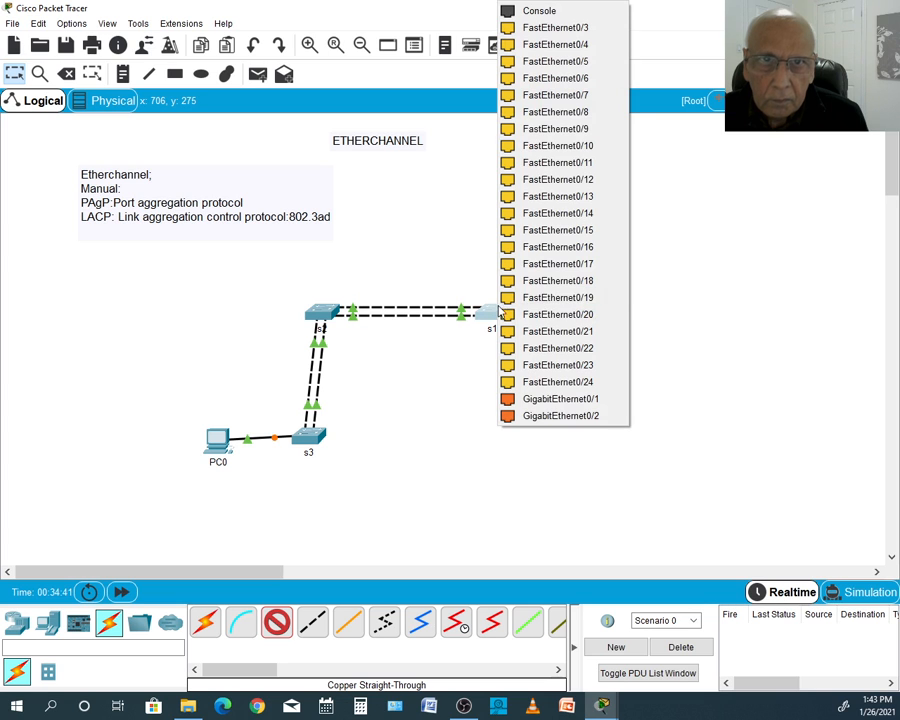
click(577, 147)
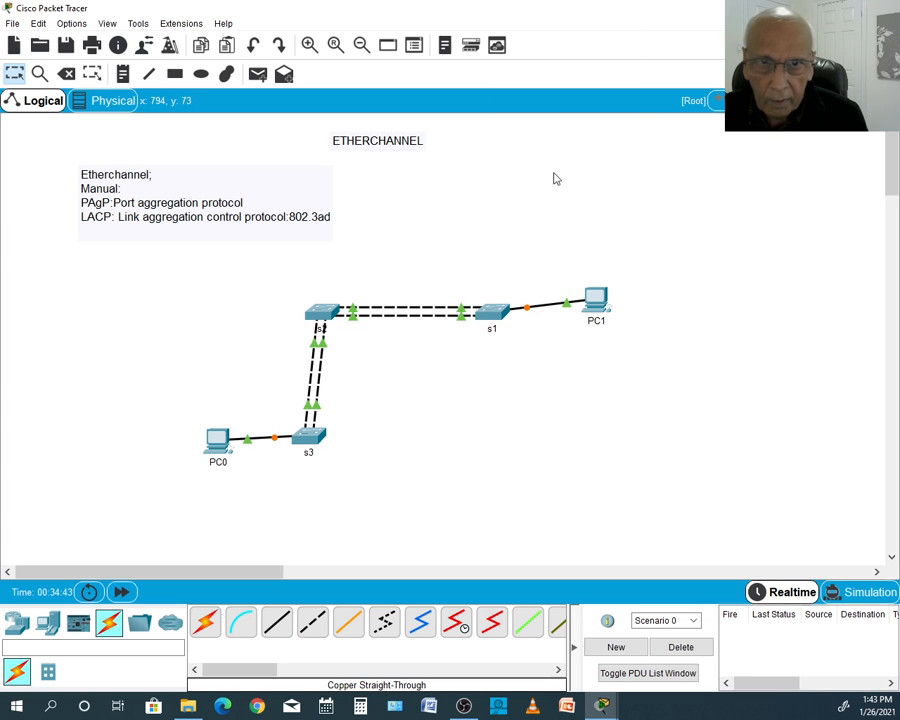
- Assign PC0 the static IPv4 address 10.1.1.1 with subnet mask 255.0.0.0 and close its window
click(216, 443)
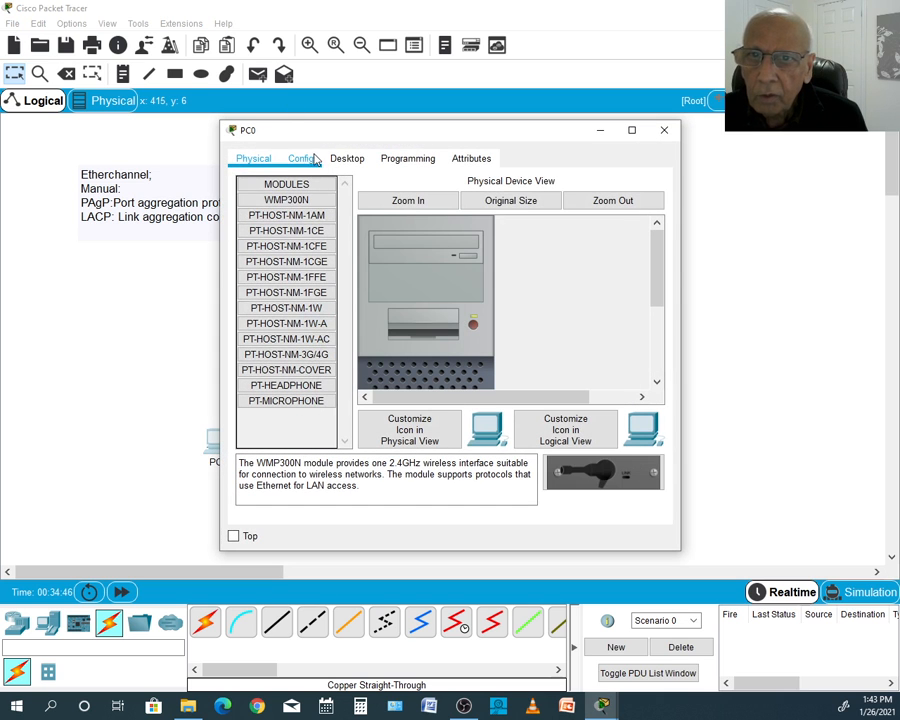
click(346, 158)
click(271, 210)
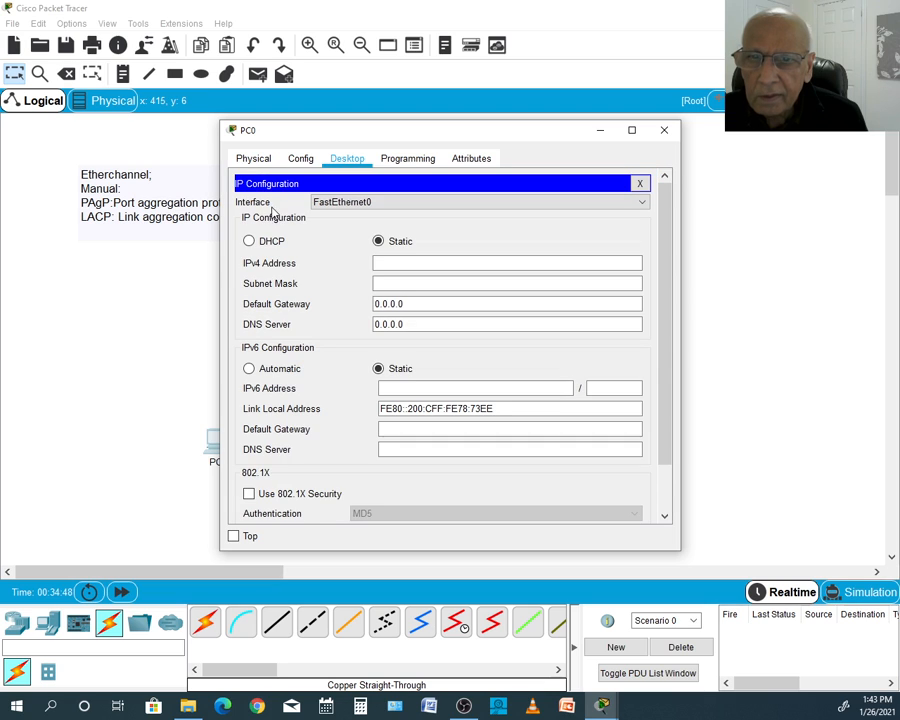
click(378, 263)
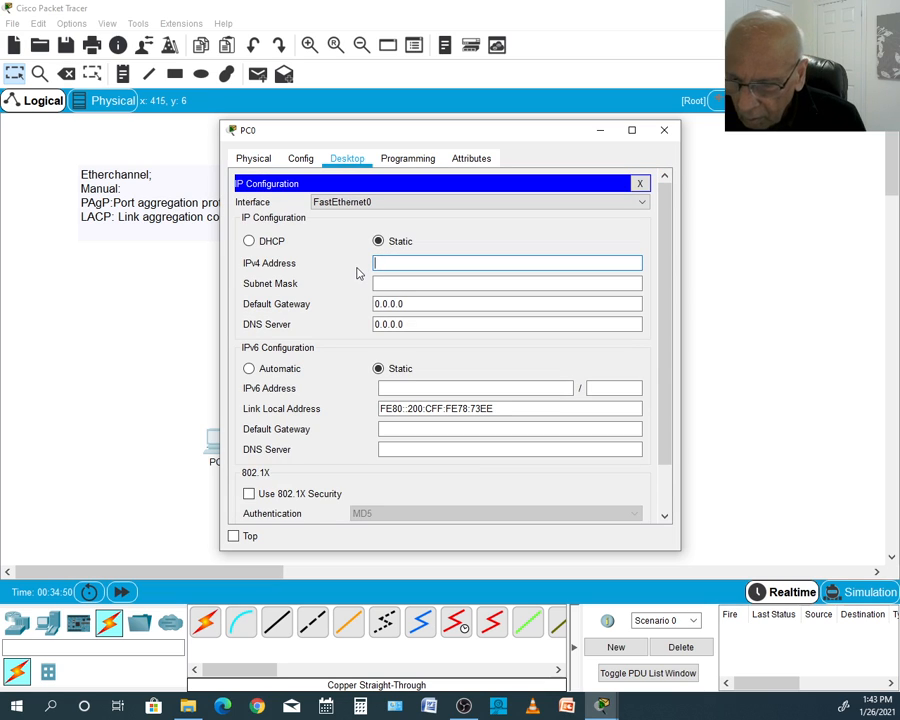
text(10.1)
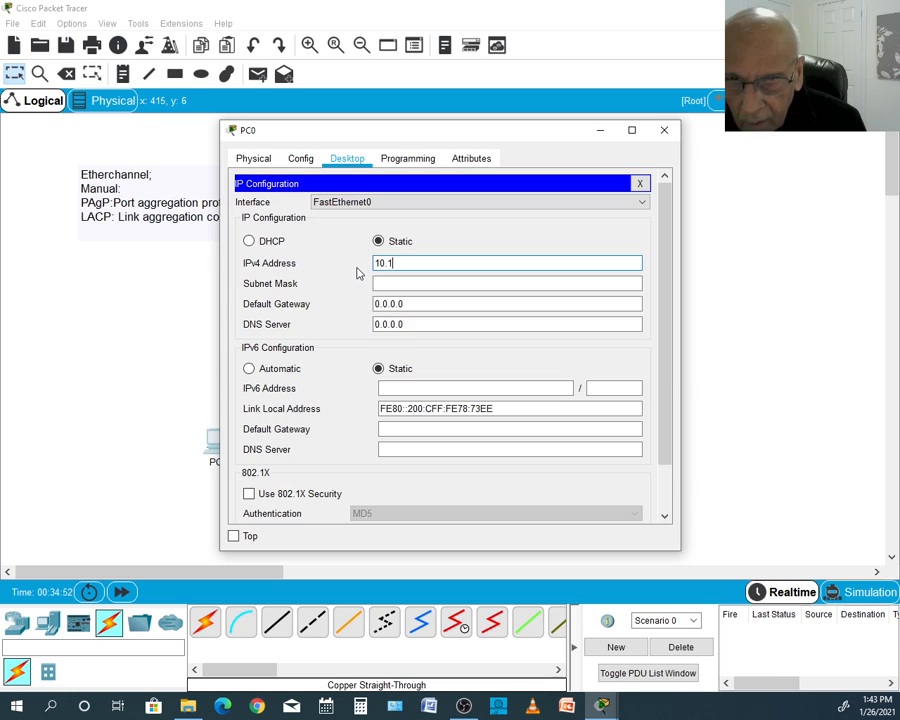
text(.1.1)
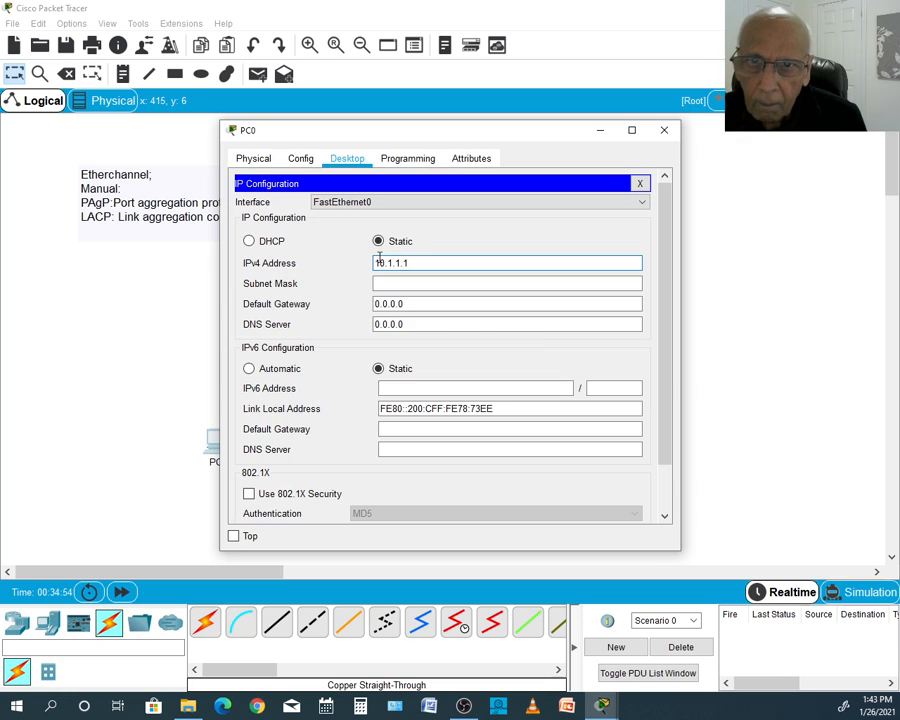
click(392, 283)
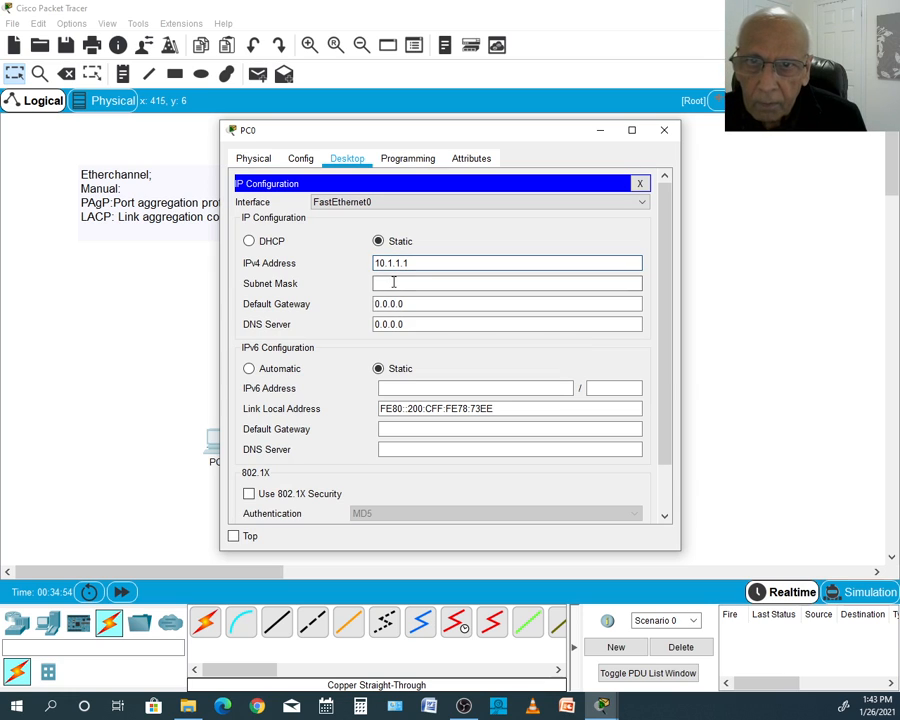
click(664, 137)
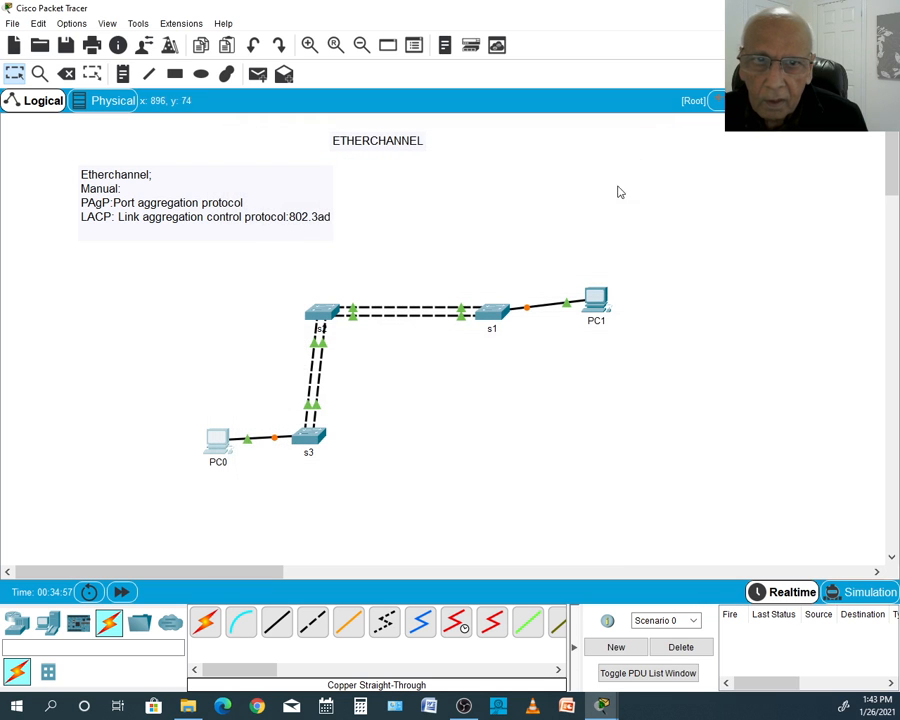
- Assign PC1 the static IPv4 address 10.1.1.2 with subnet mask 255.0.0.0 and close its window
click(597, 307)
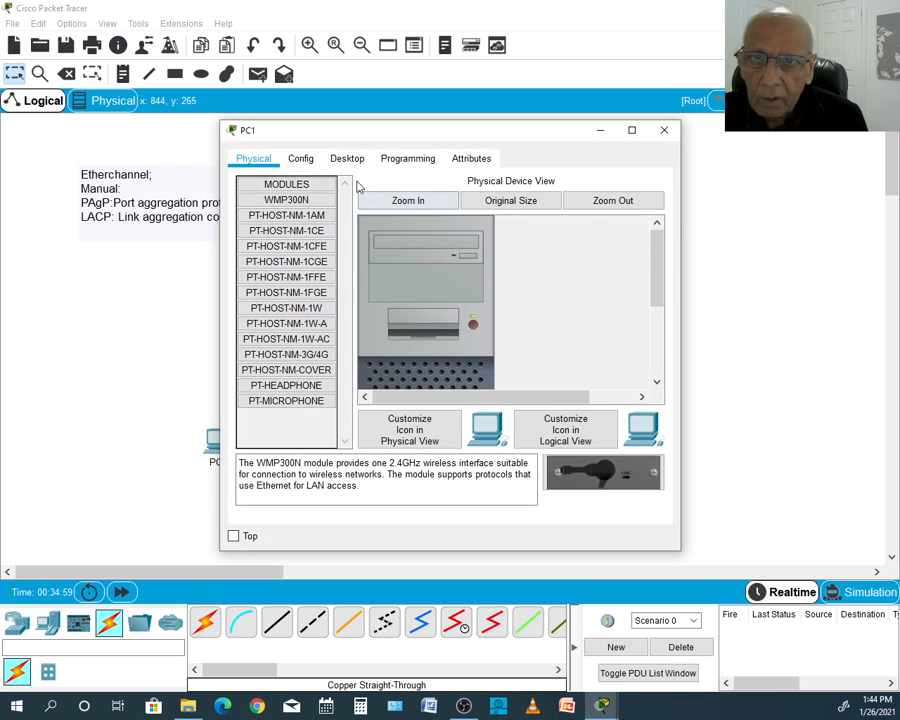
click(347, 158)
click(262, 220)
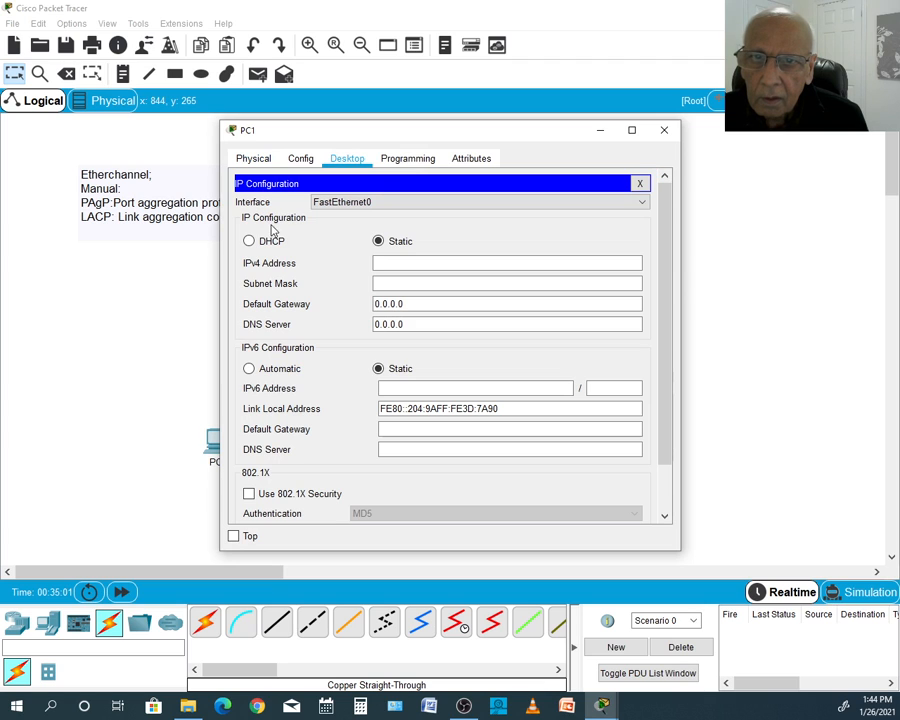
click(388, 263)
text(1)
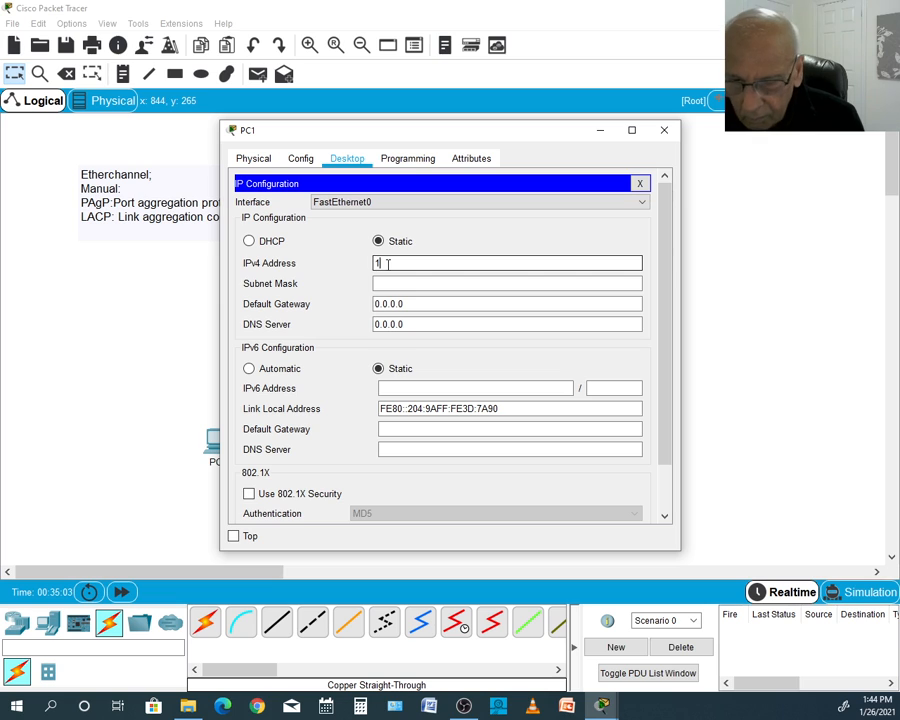
text(0)
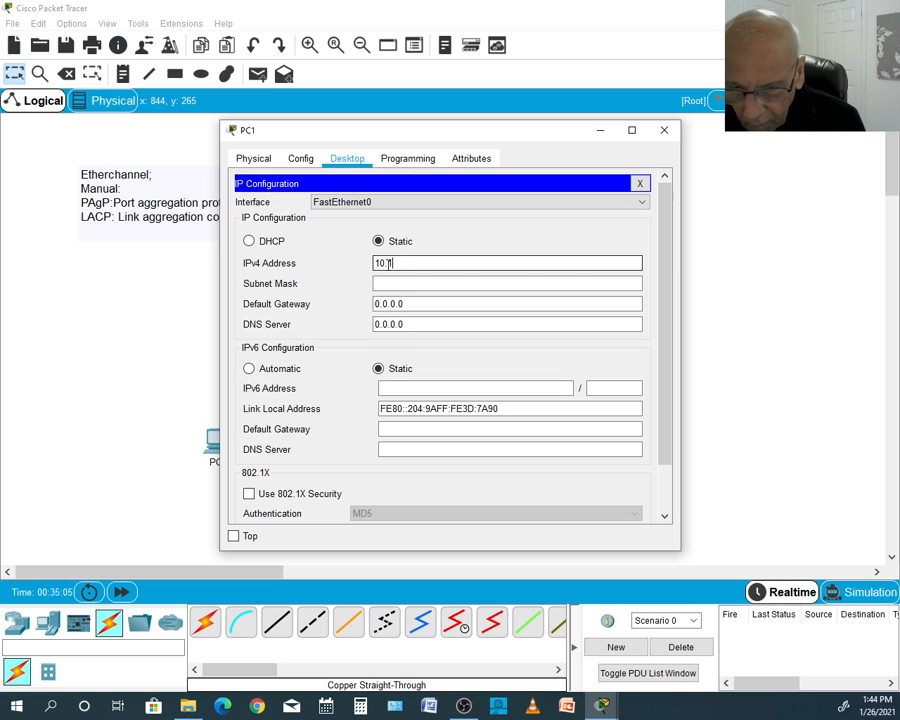
text(.1.1.2)
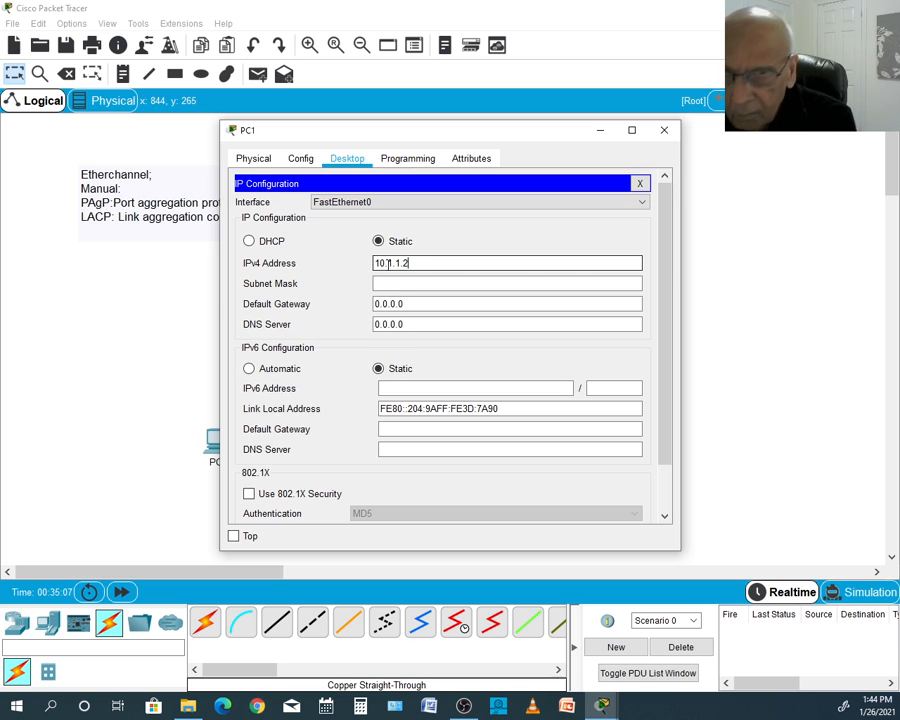
click(382, 287)
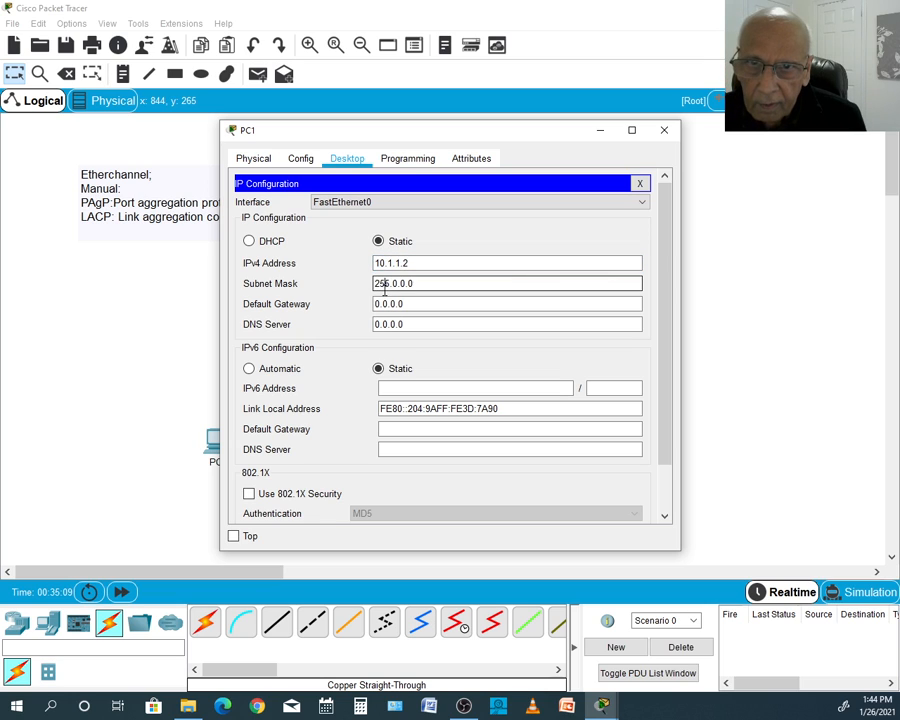
click(665, 131)
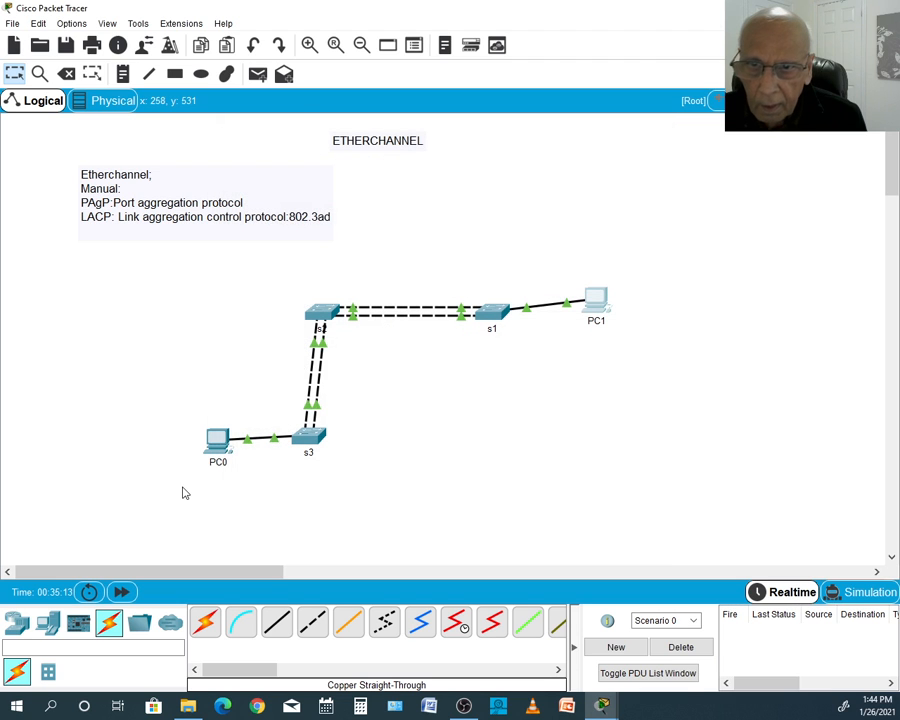
- Open the Command Prompt on PC0 and begin a ping command
click(218, 442)
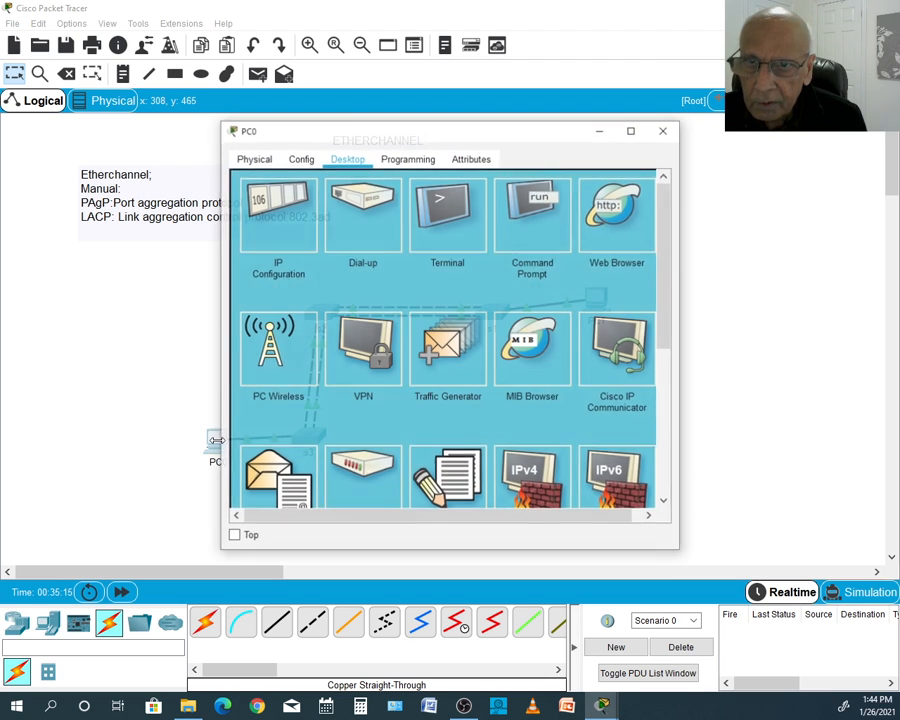
click(521, 200)
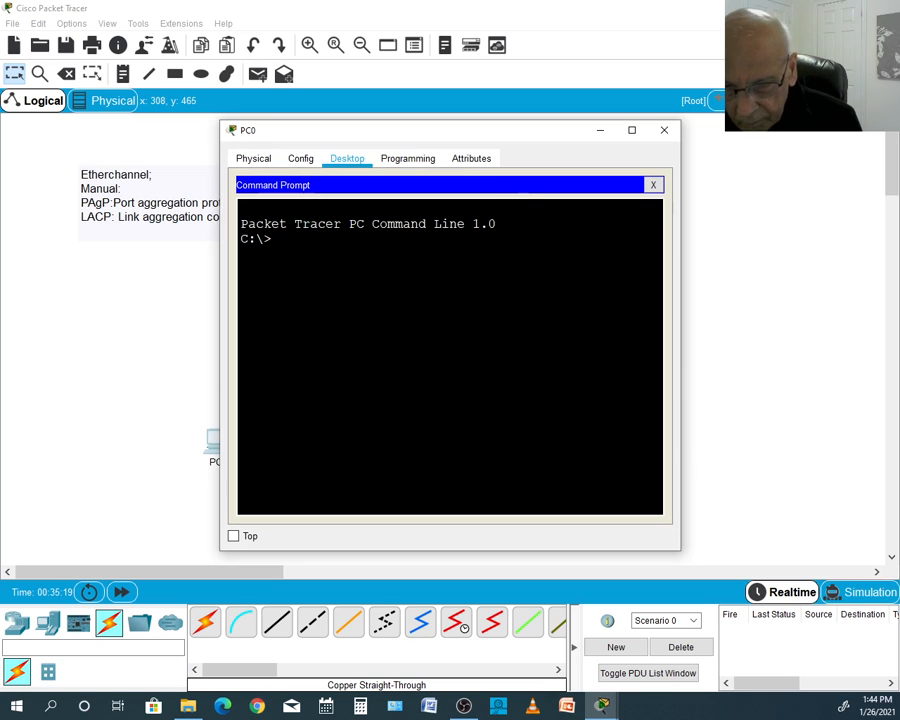
text(ping)
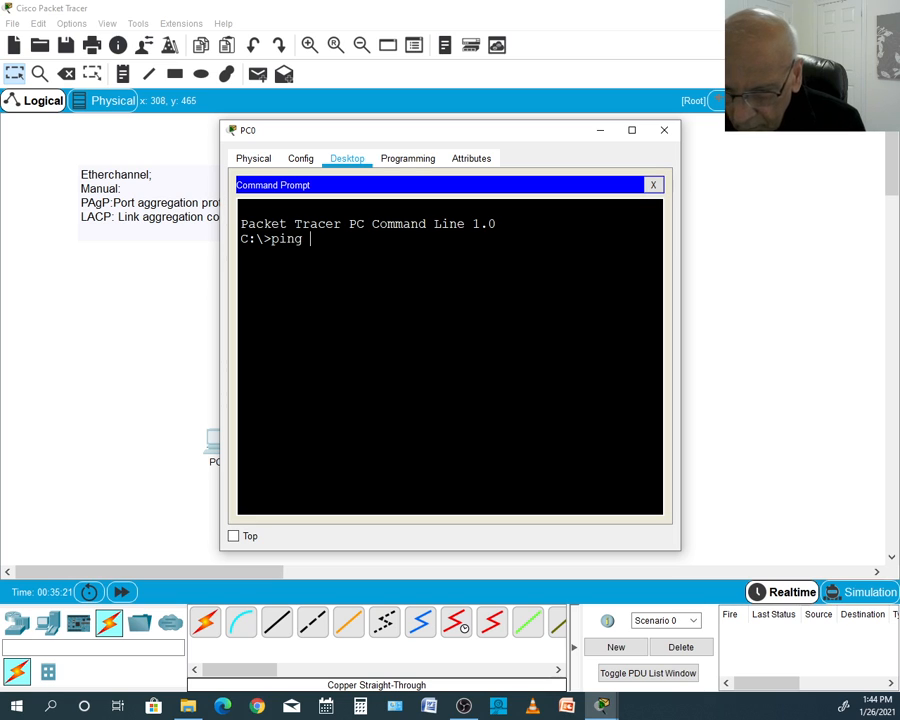
text( 192.1)
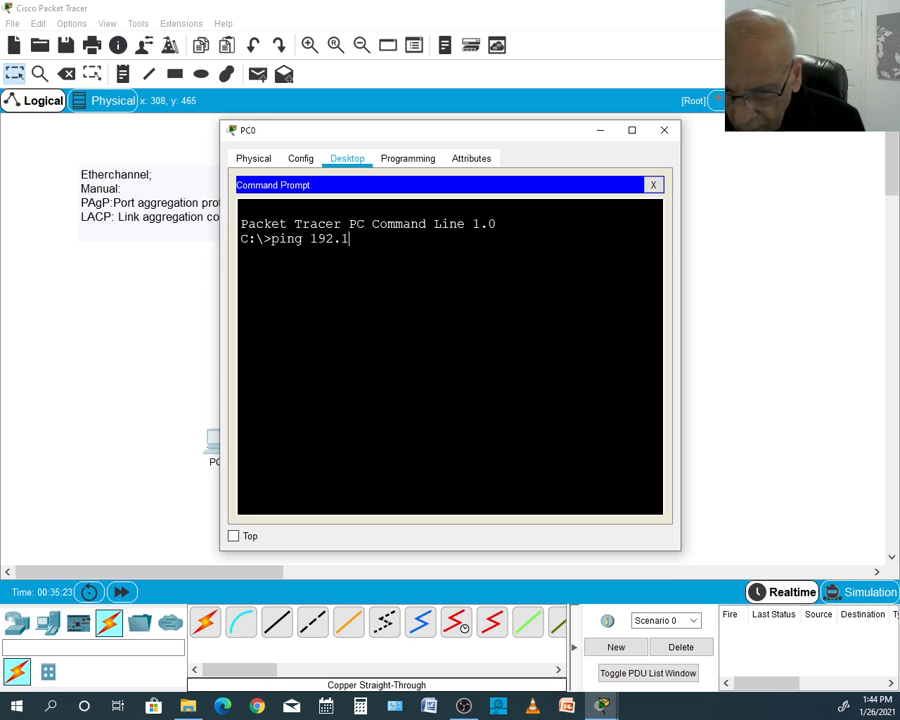
text(68.1)
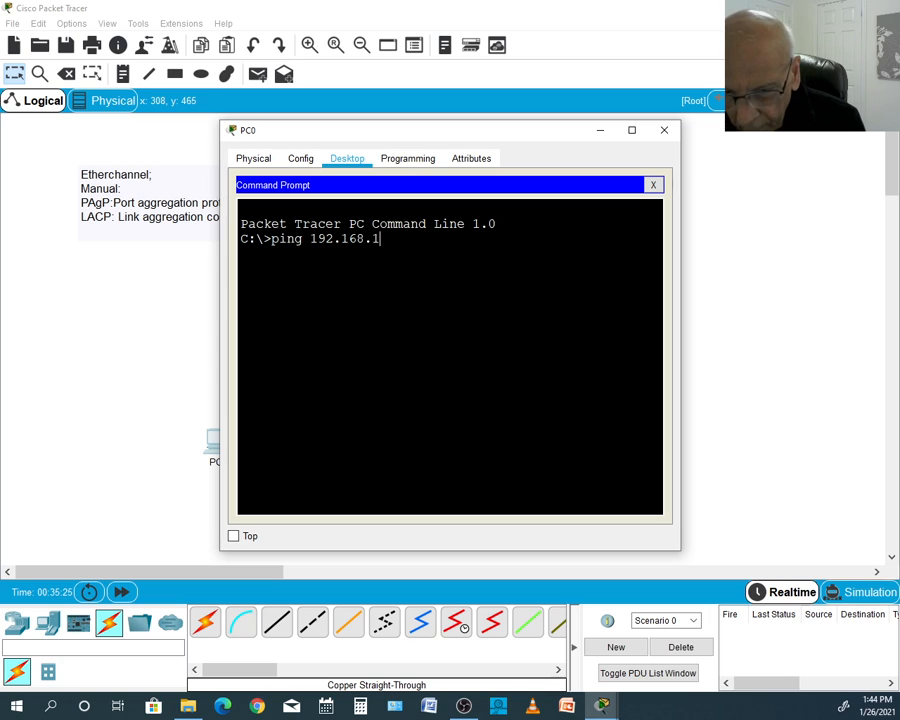
text(0)
key(BackSpace)
key(BackSpace)
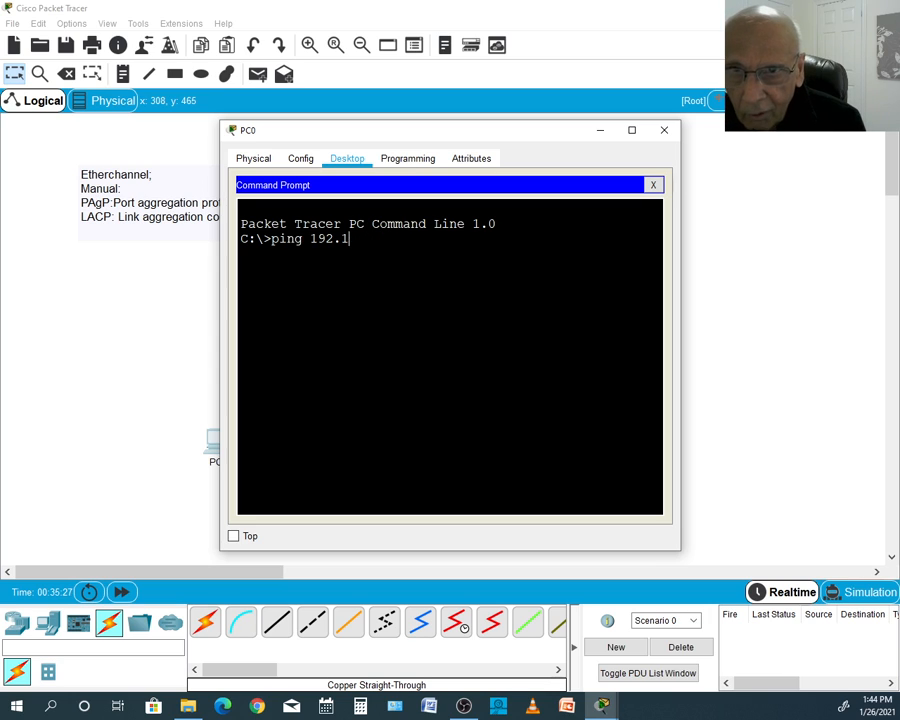
key(BackSpace)
key(BackSpace)
key(BackSpace)
key(BackSpace)
key(BackSpace)
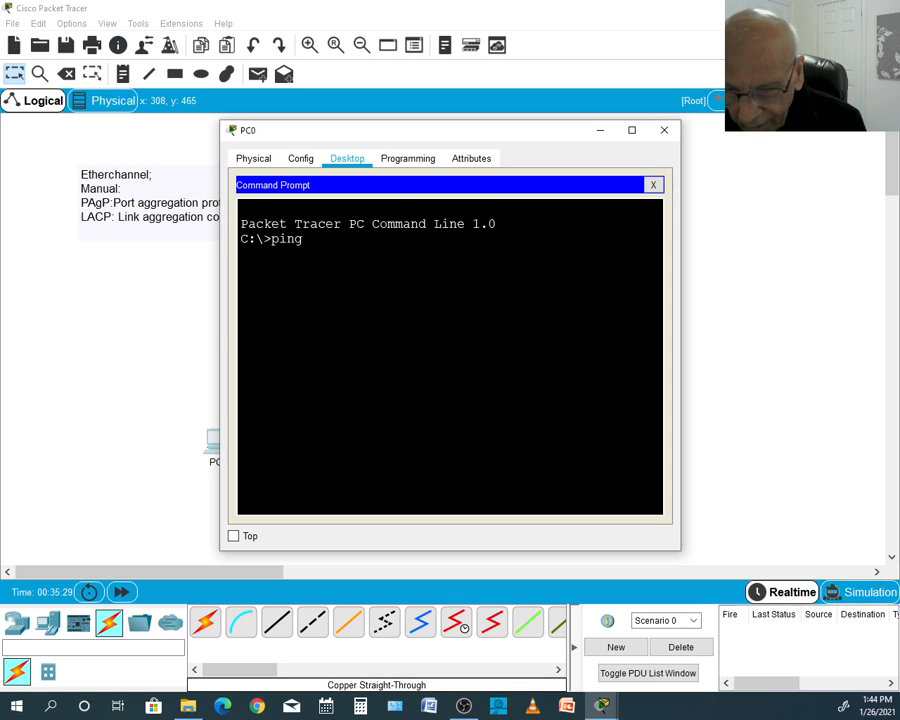
- Ping PC1 at 10.1.1.2 from PC0's Command Prompt and close PC0's window
text(10)
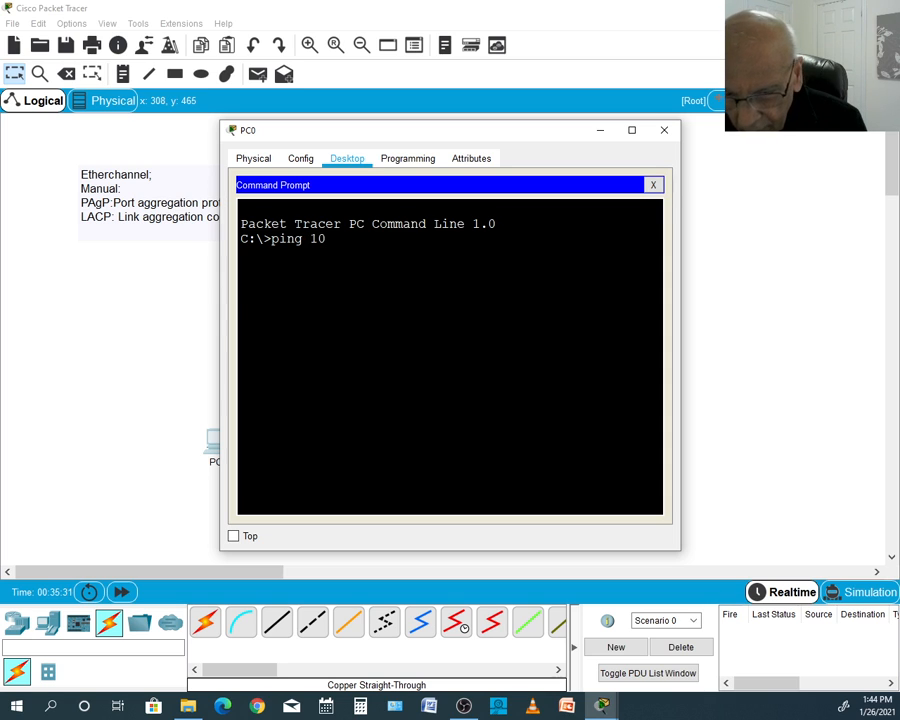
text(.1)
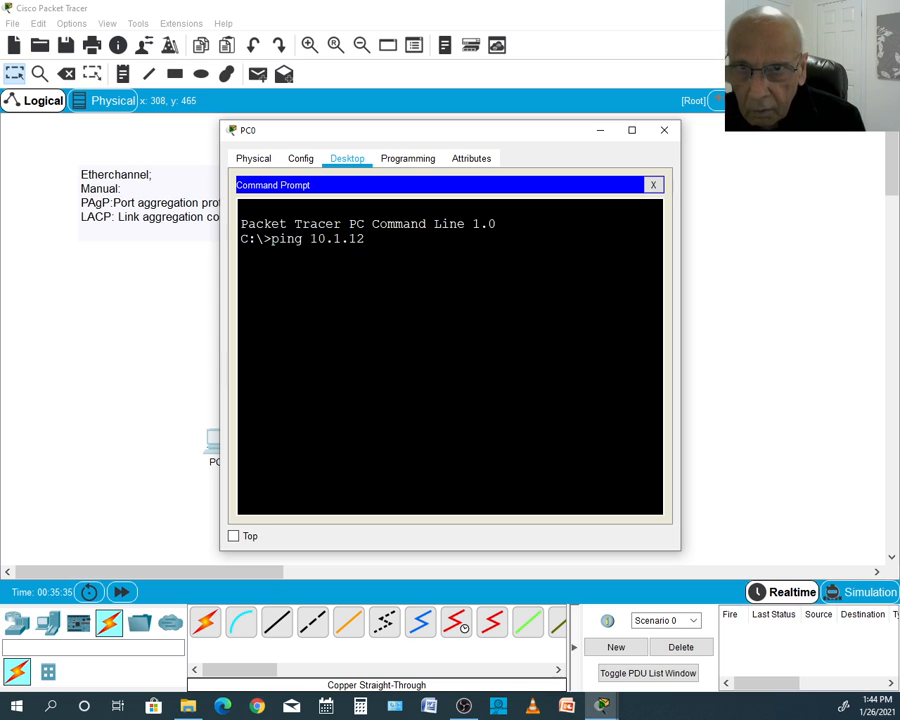
text(.1.2)
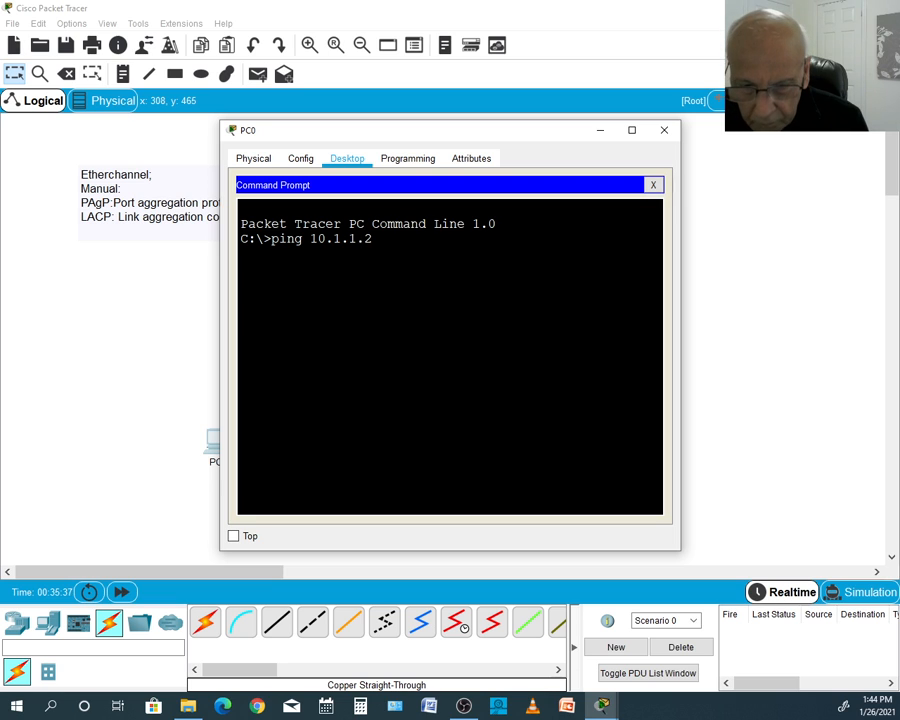
key(Return)
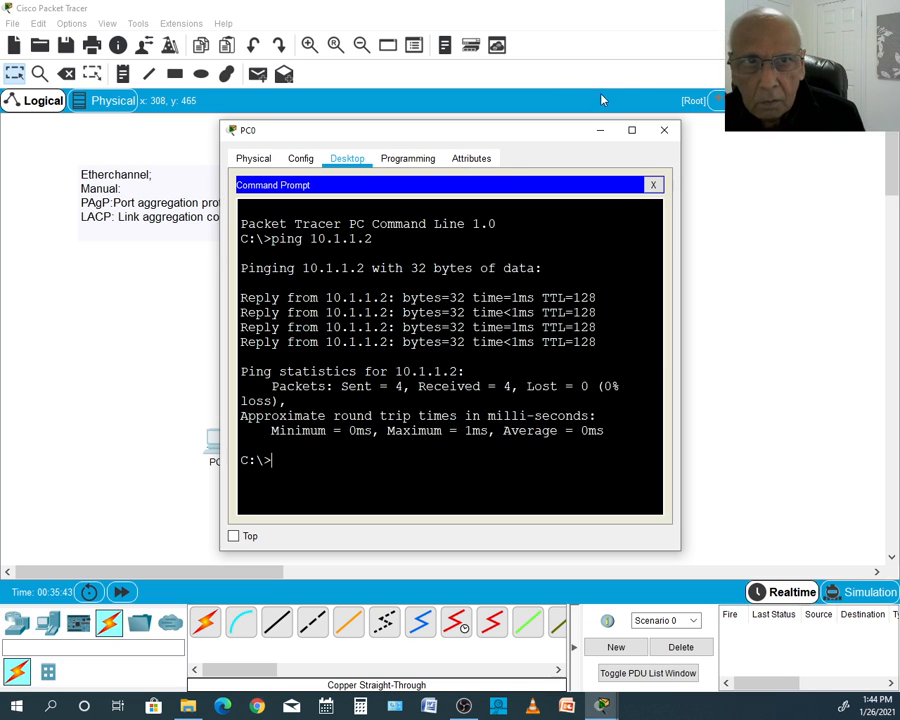
click(665, 132)
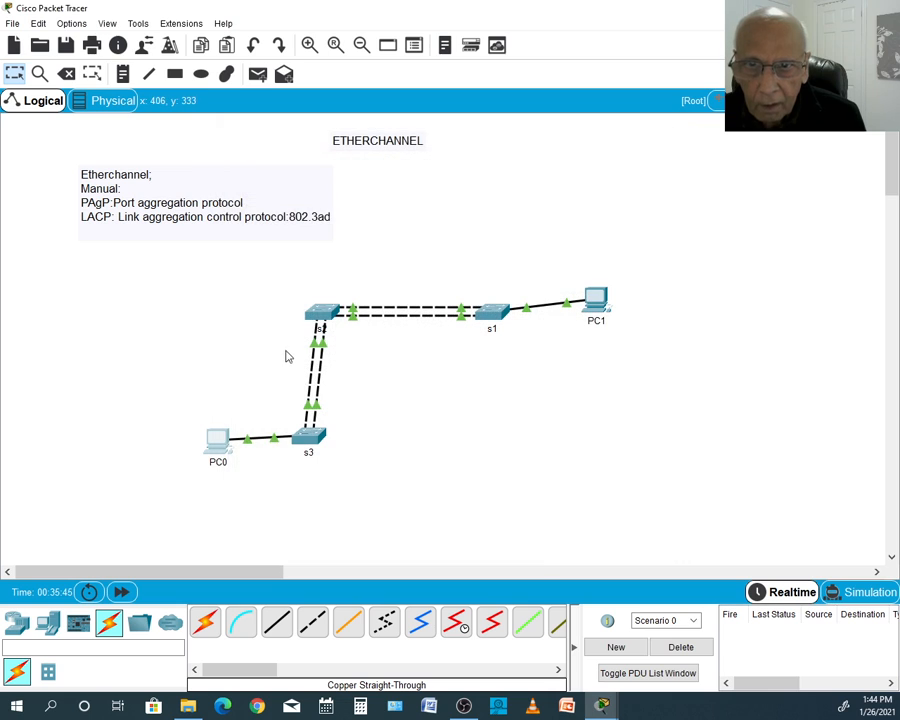